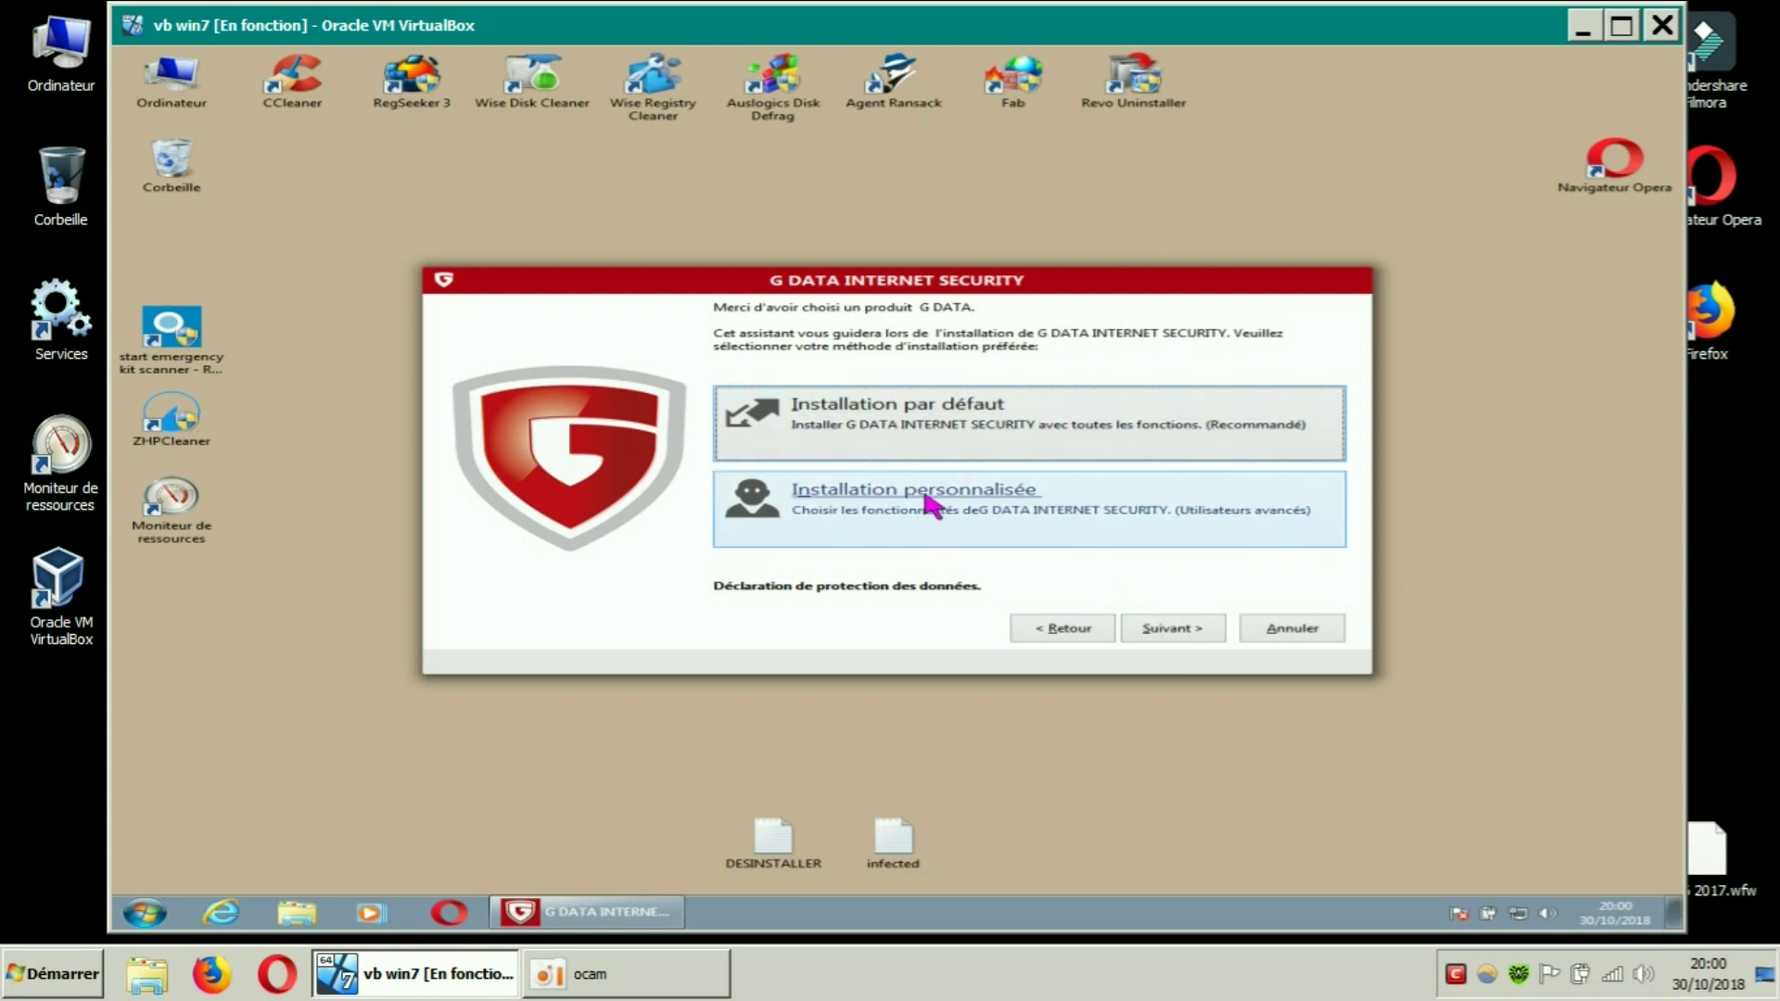
Choose the custom installation, accept the licence agreement and keep the proposed InternetSecurity installation folder
click(937, 489)
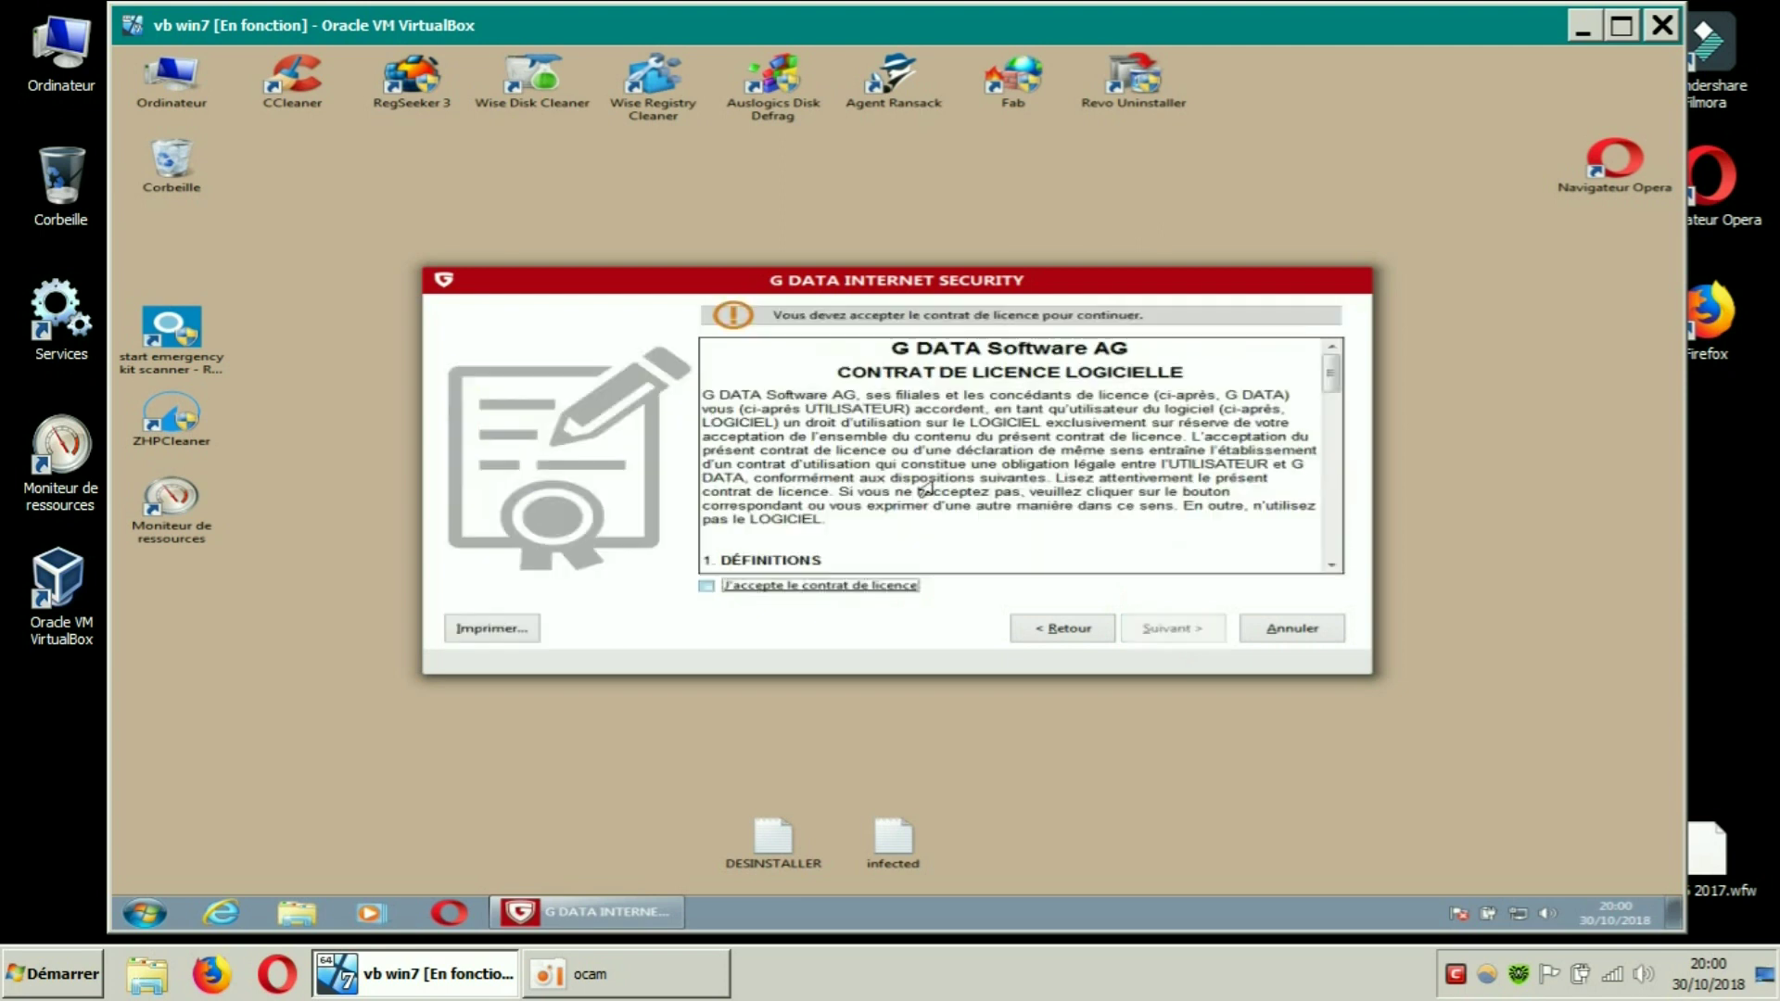
click(713, 588)
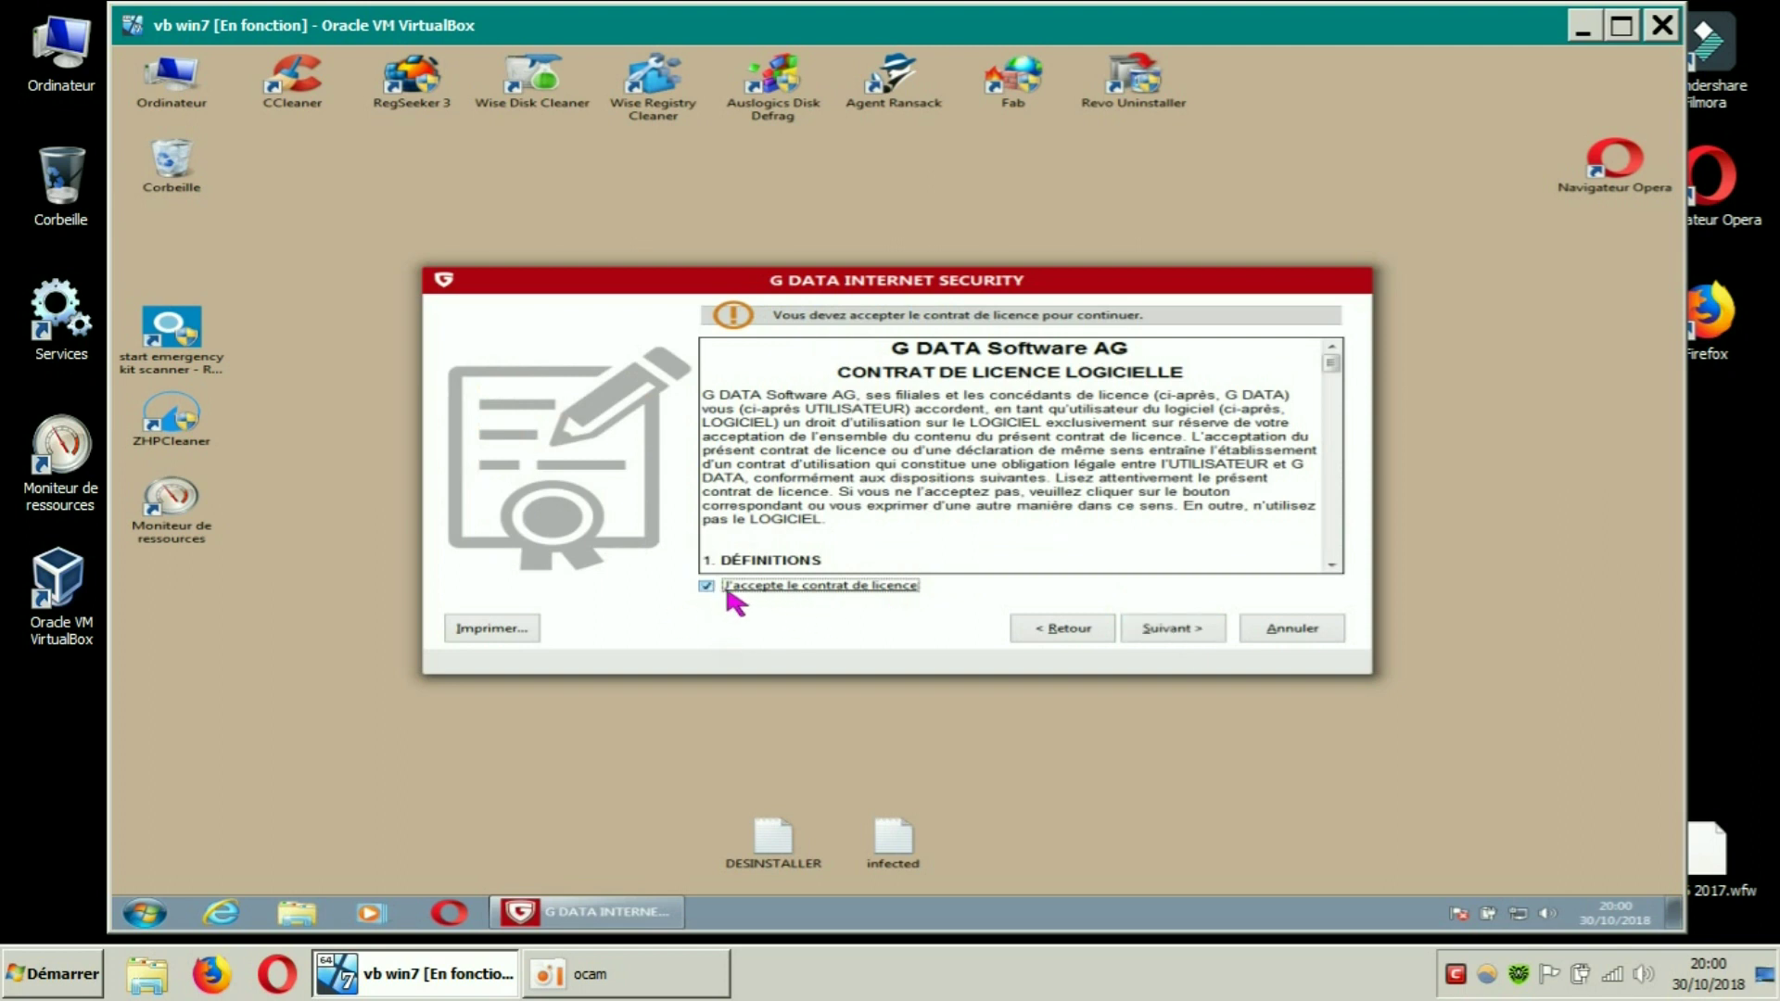
click(1175, 629)
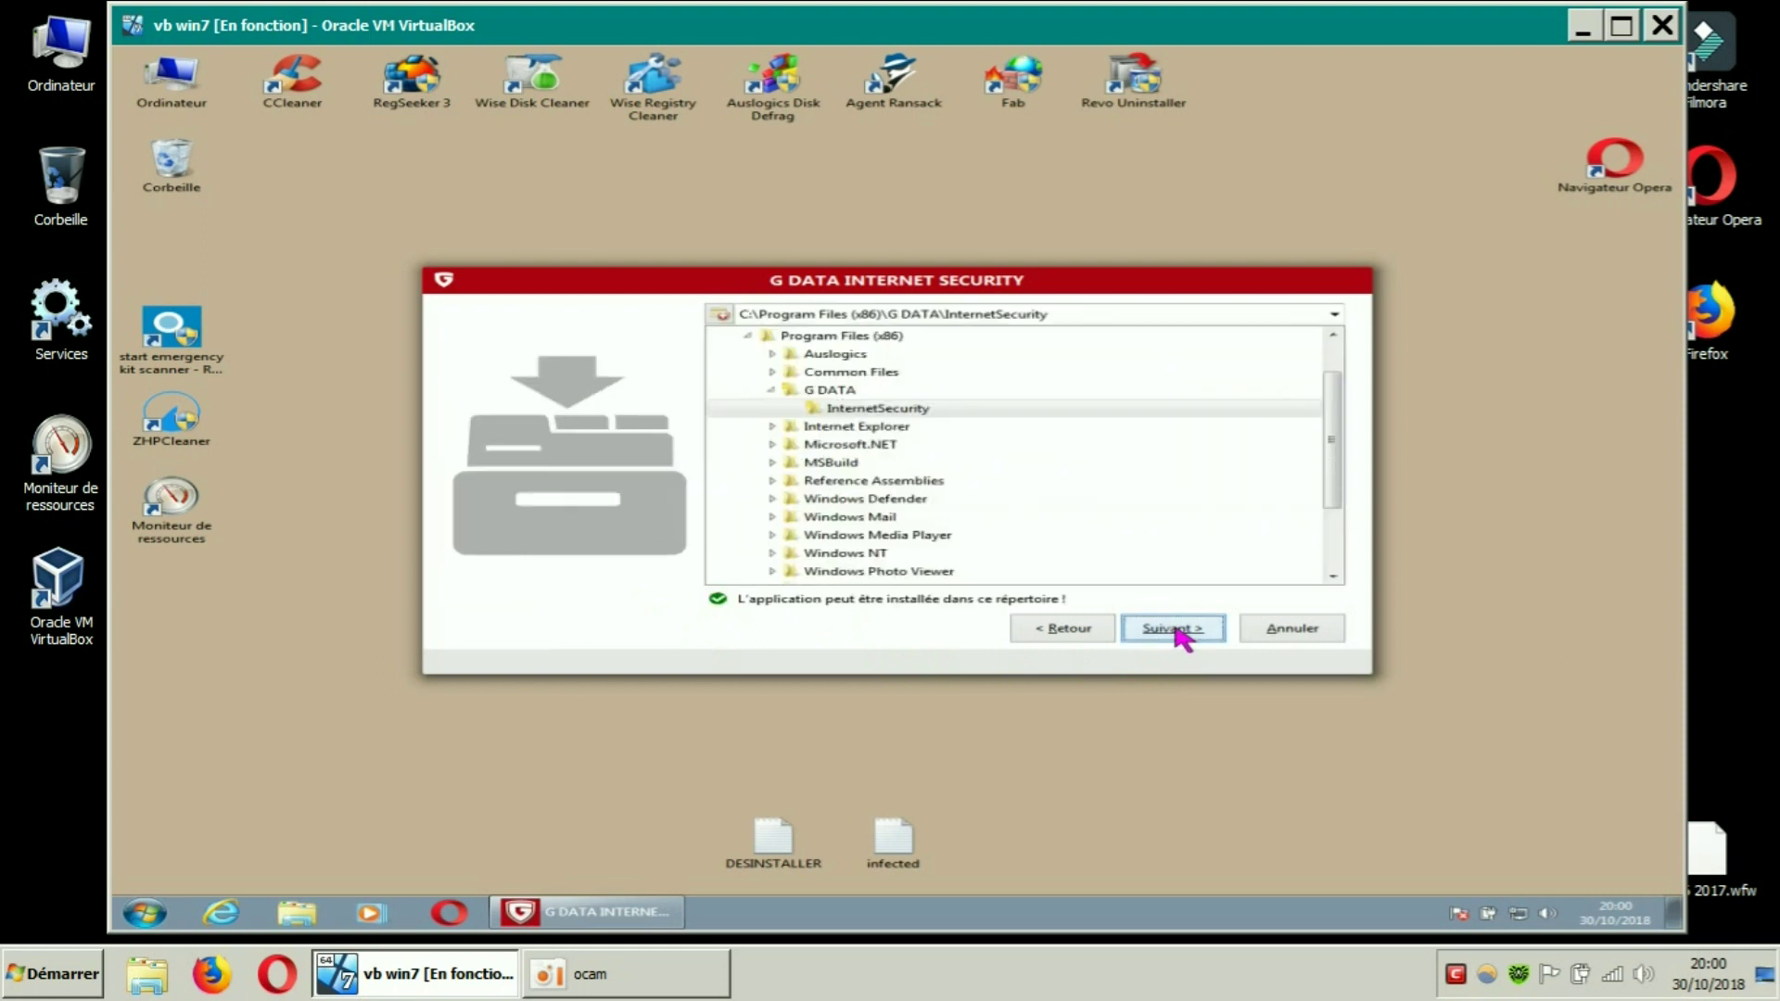
click(1175, 630)
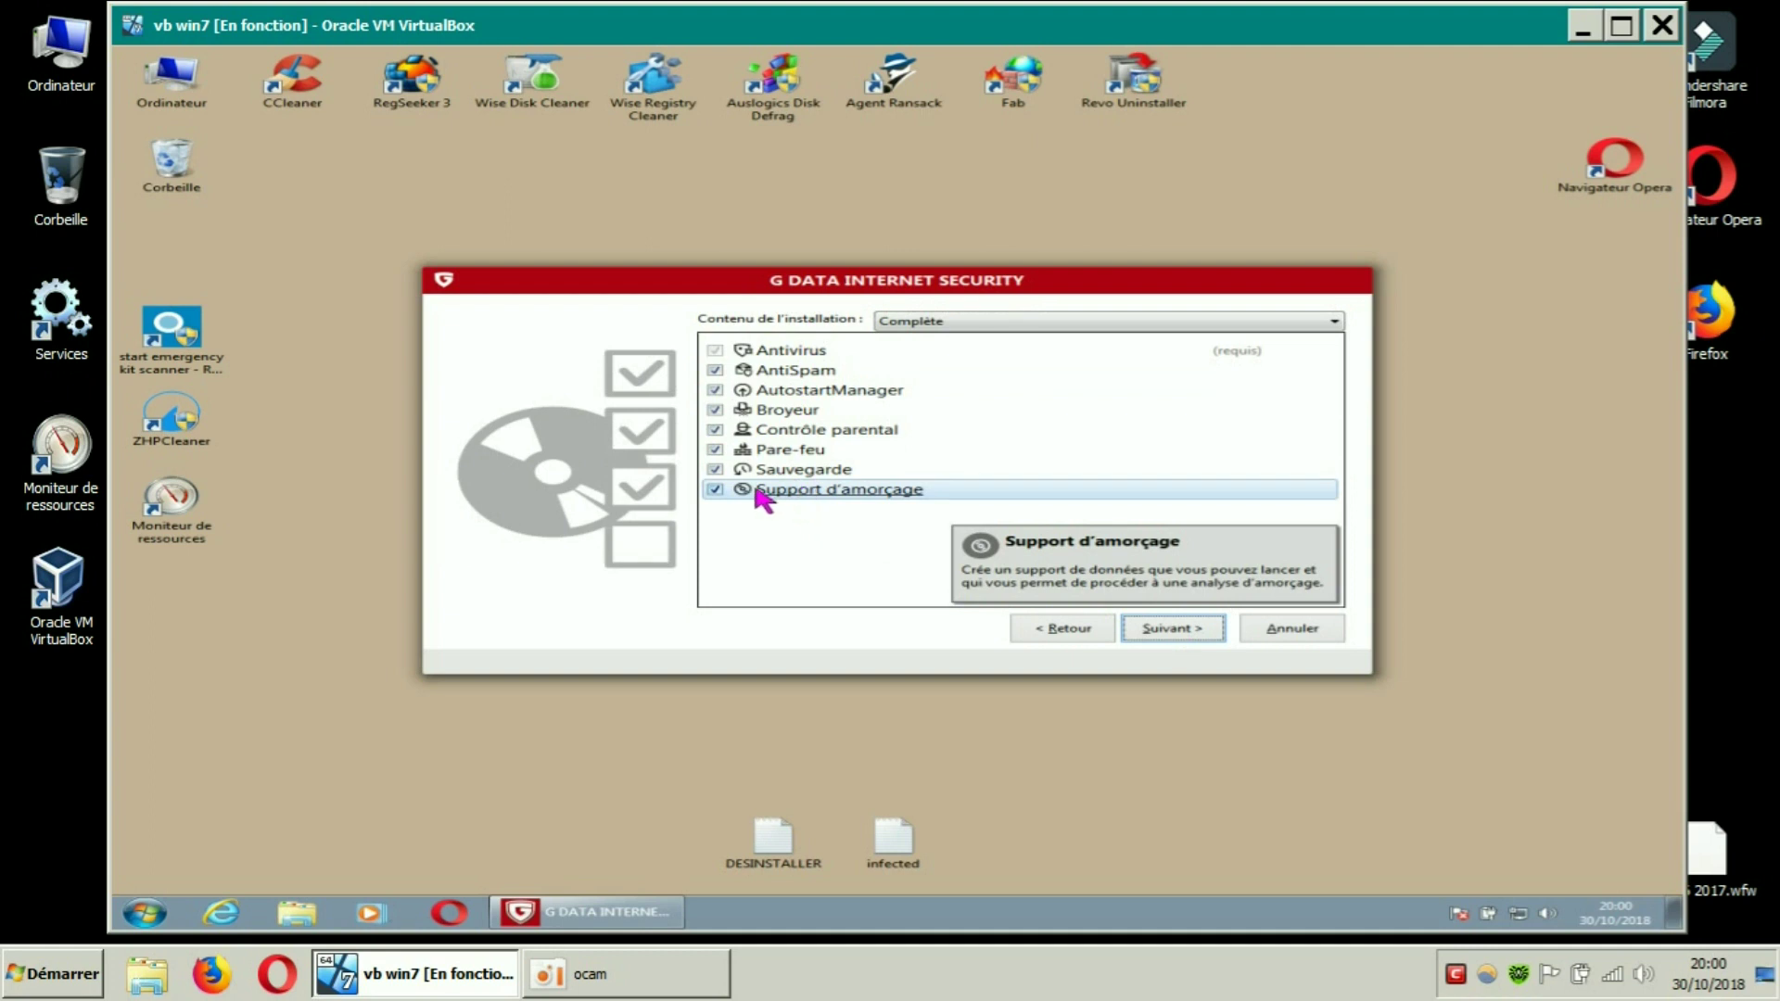
Exclude Support d'amorçage, Sauvegarde and Contrôle parental from the components and proceed with the installation
click(720, 491)
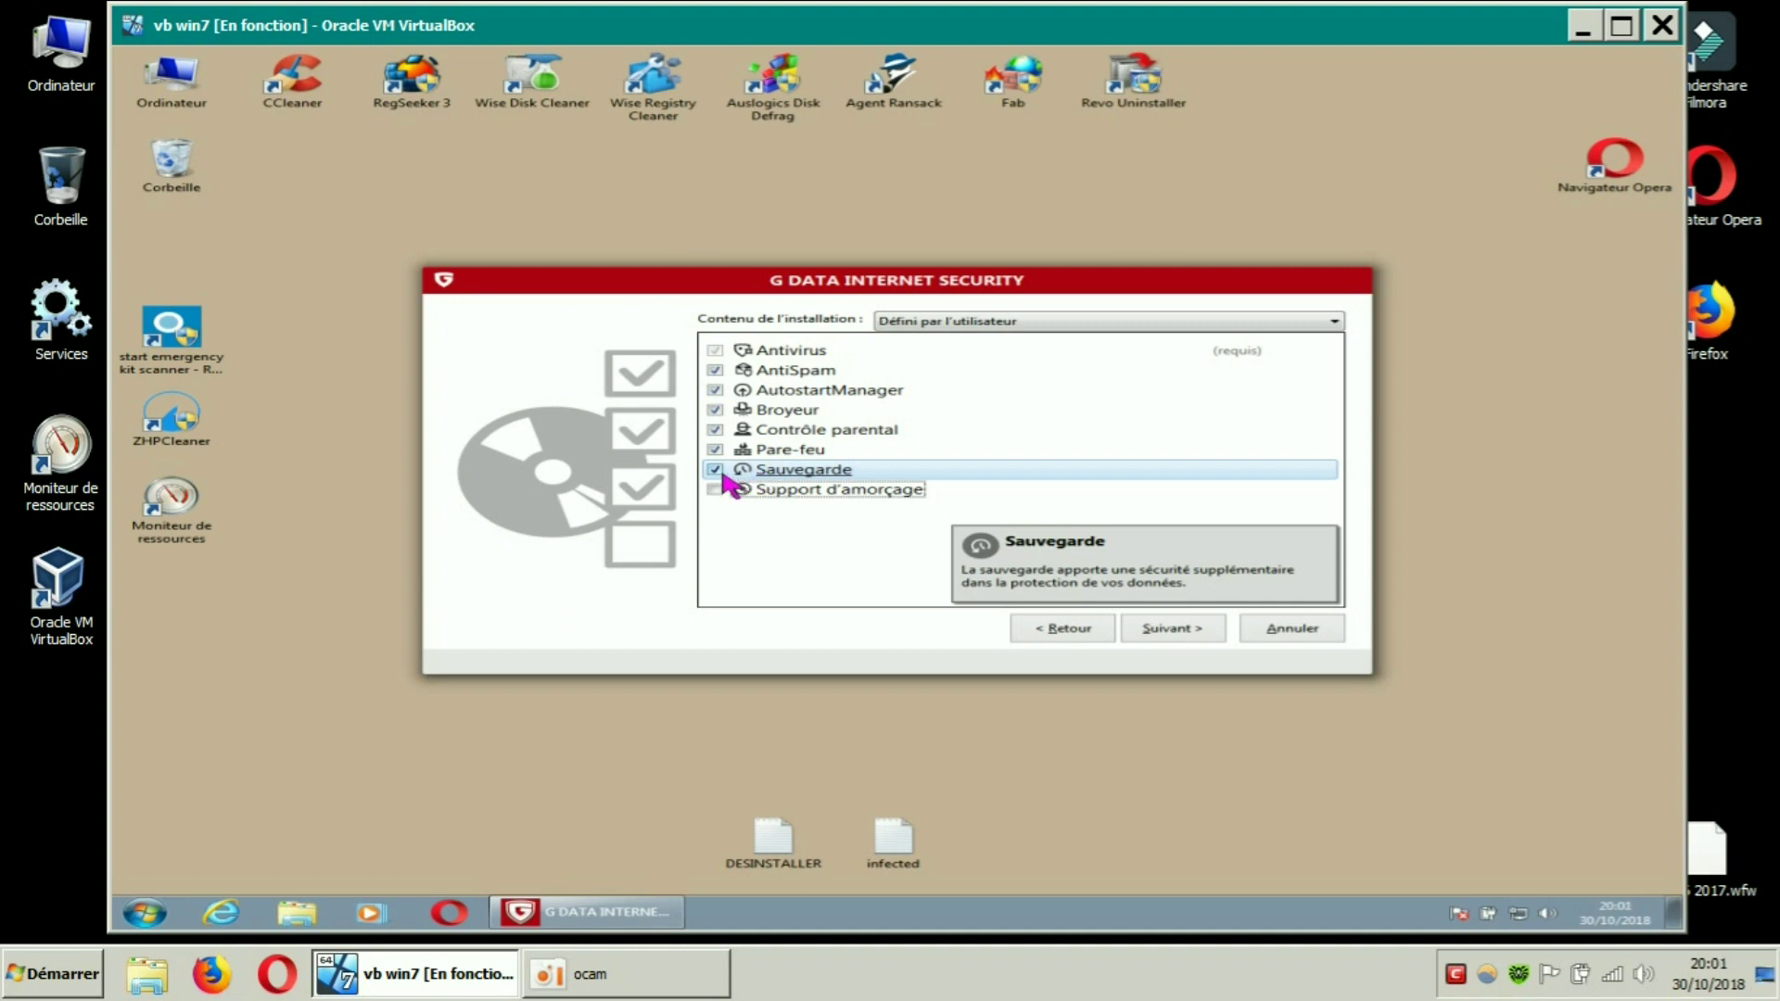
click(717, 471)
click(717, 471)
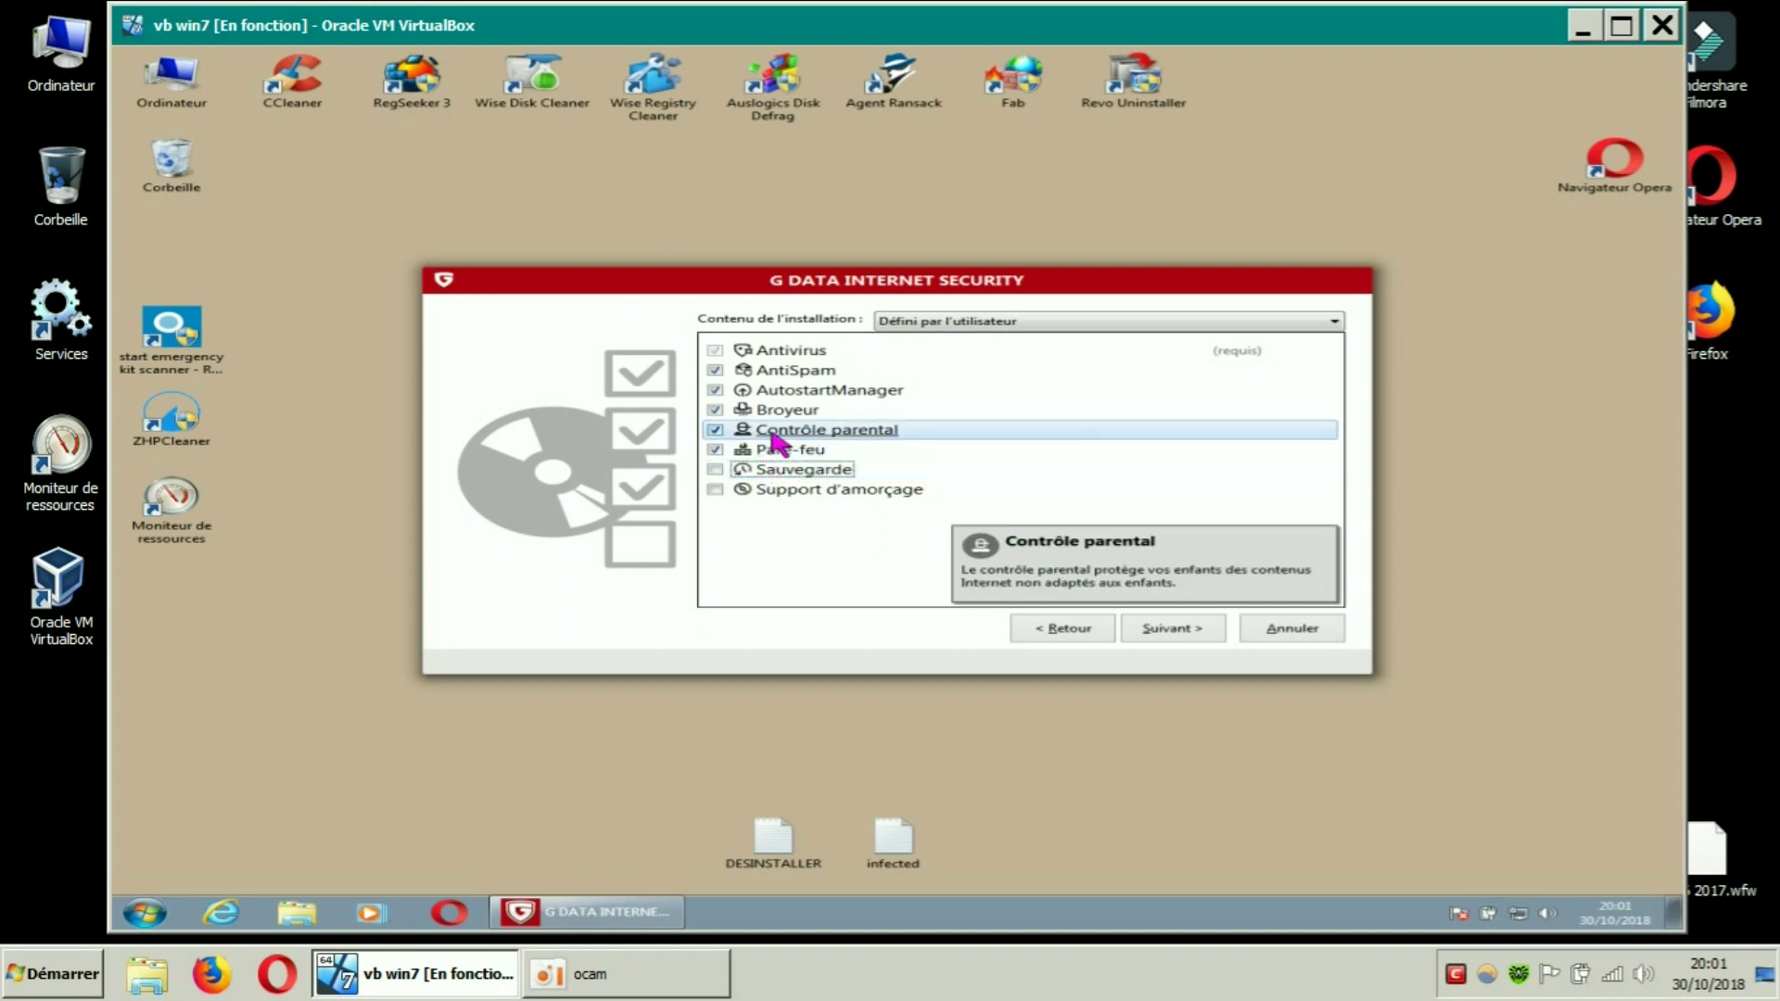
click(716, 432)
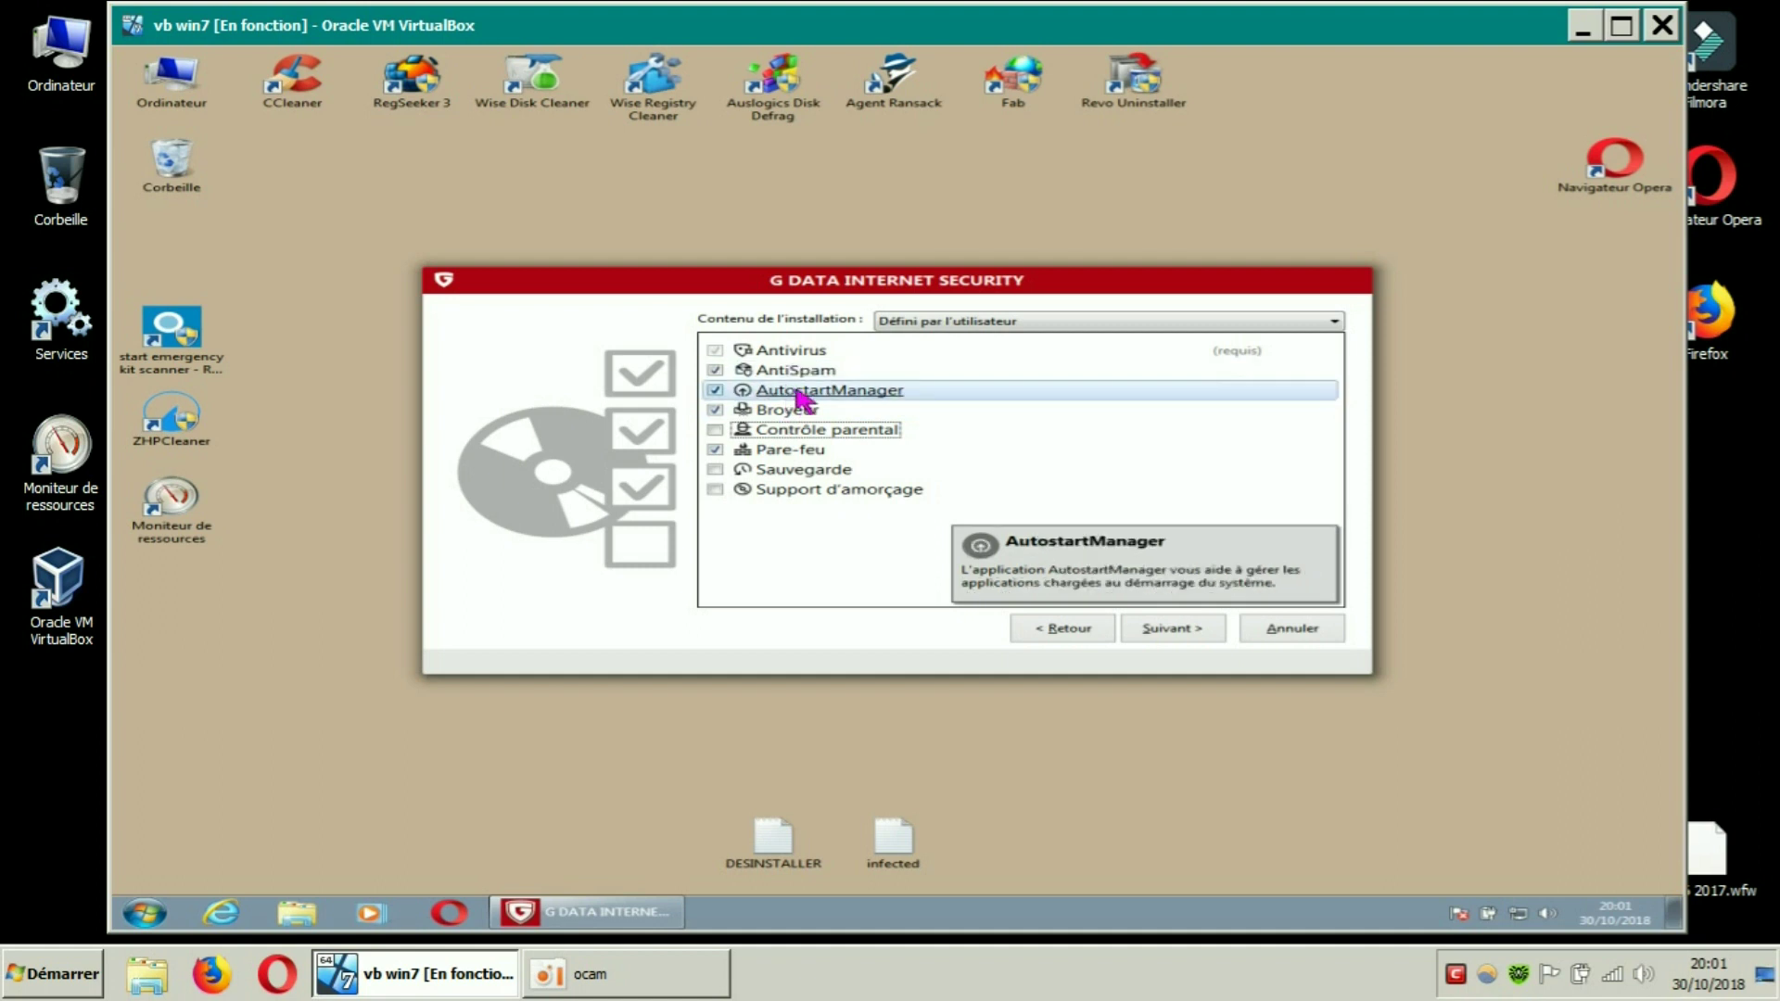
click(1177, 634)
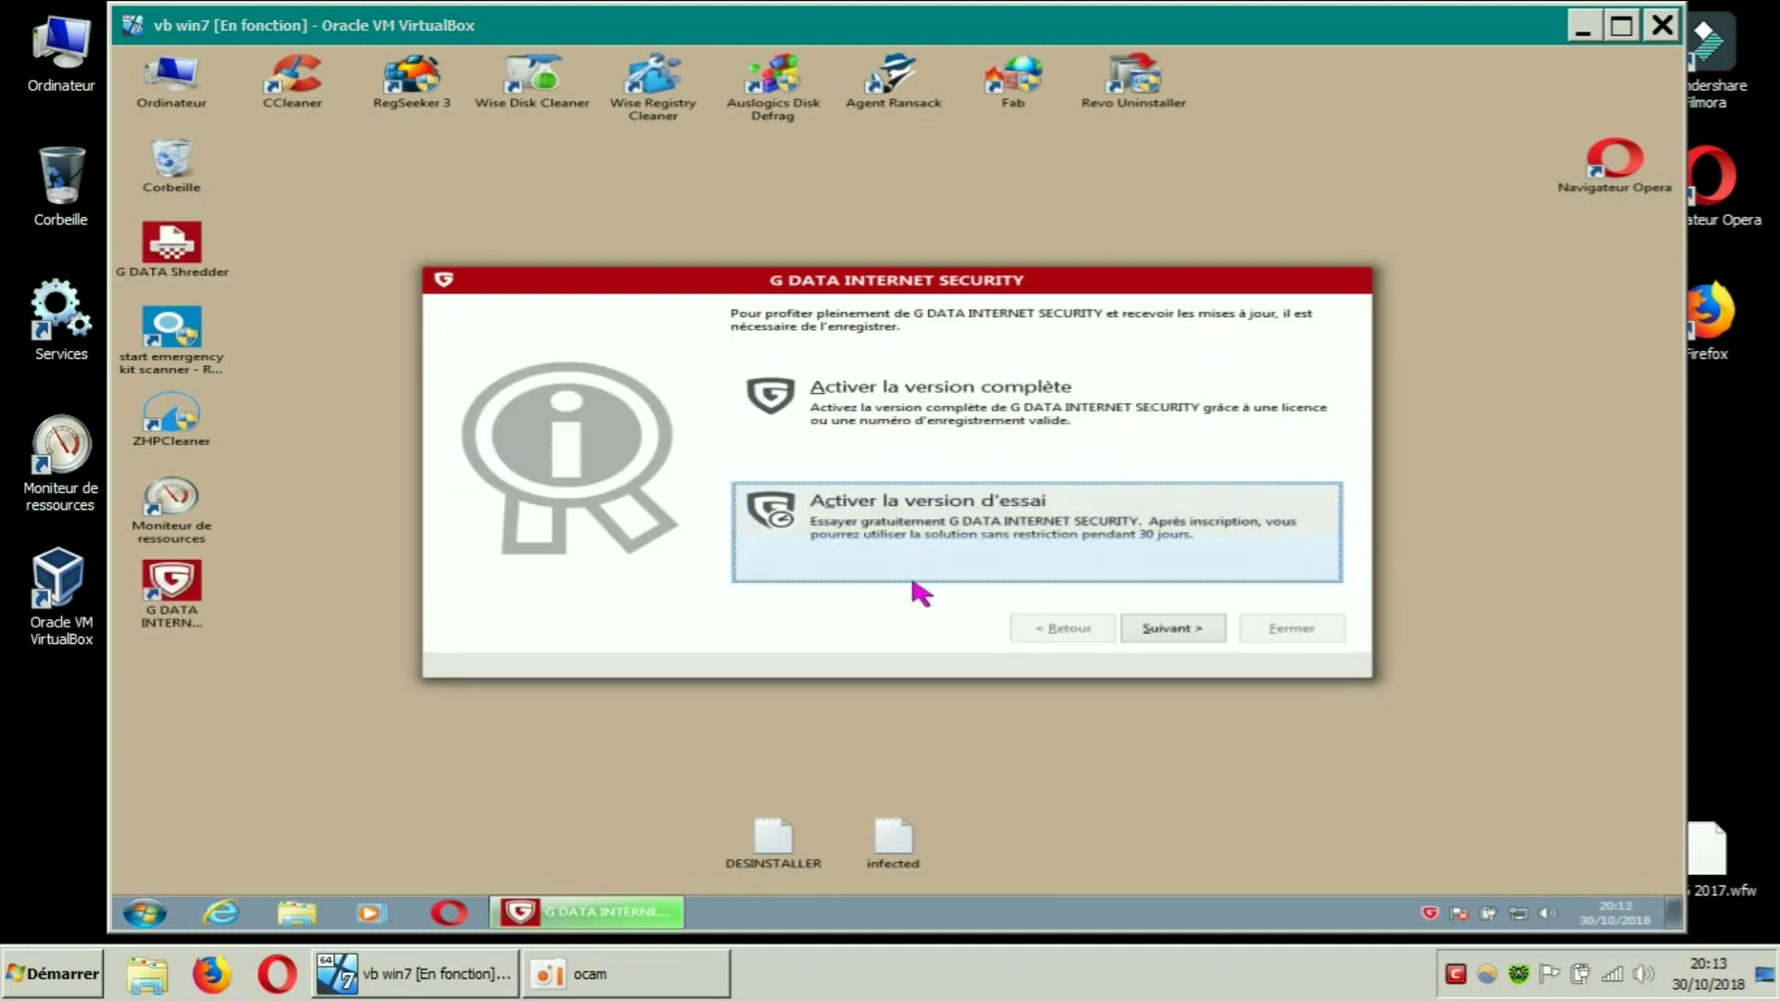
Activate the trial version, then open the SecurityCenter and postpone the trial-period reminder
click(928, 498)
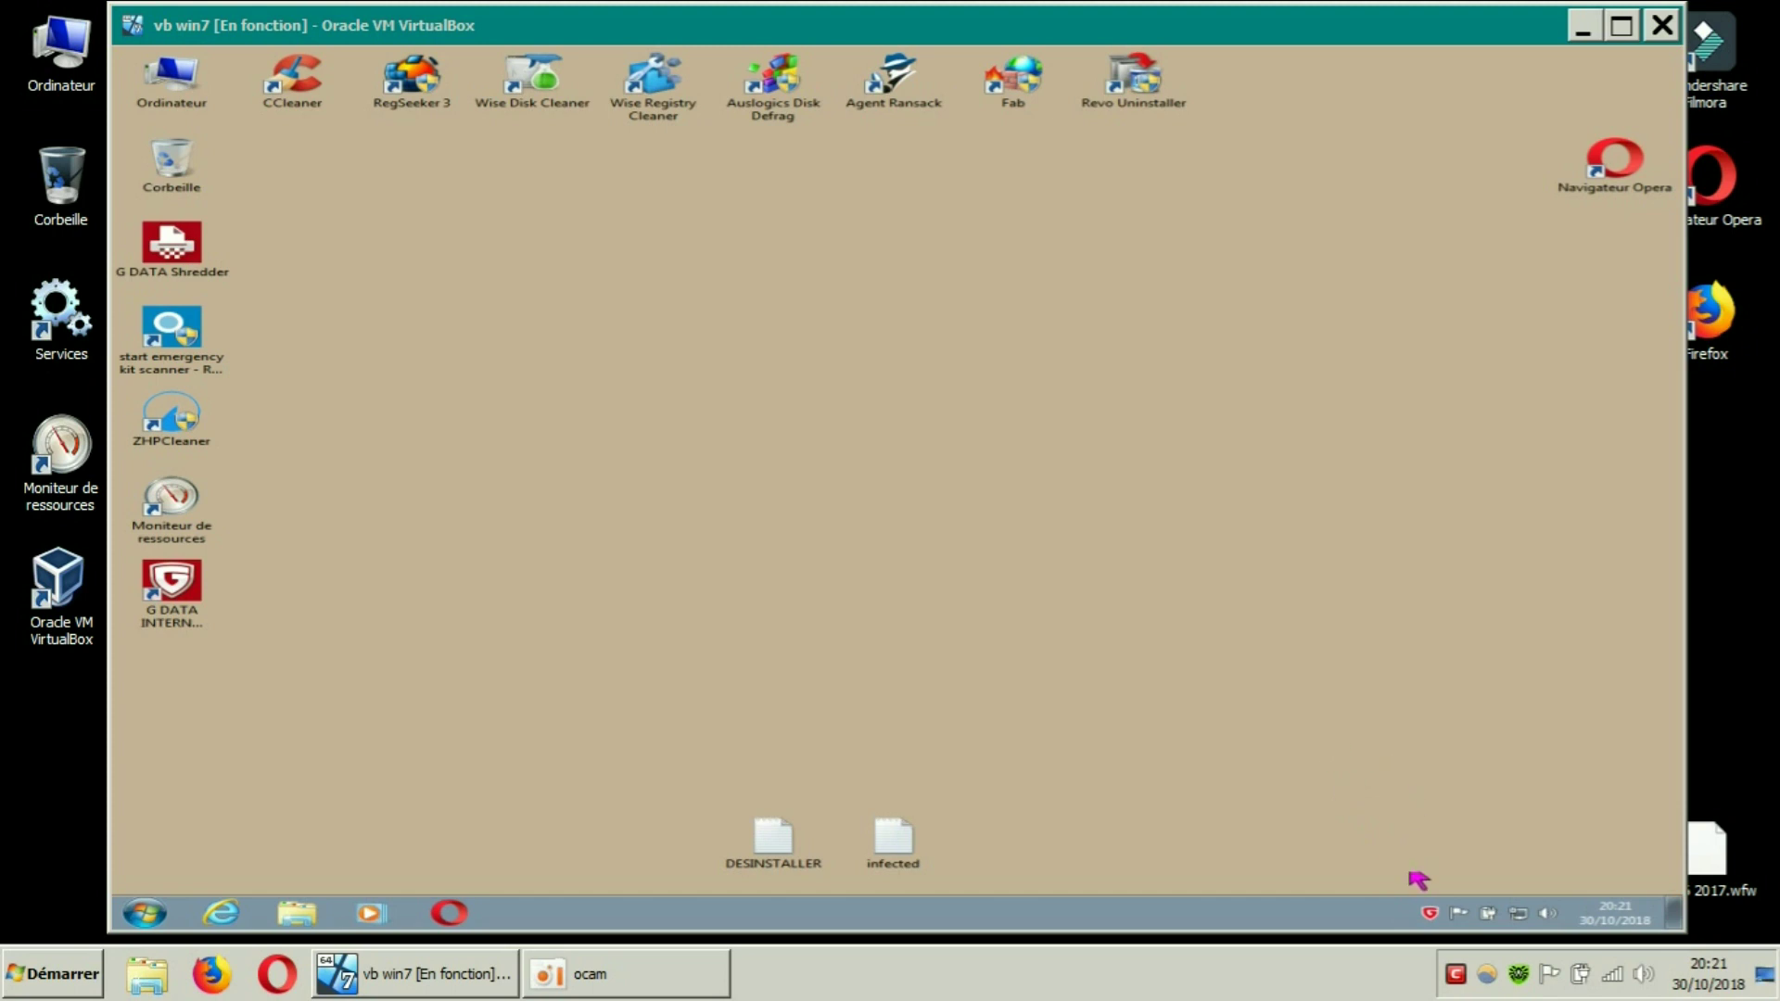
click(1431, 918)
click(1429, 918)
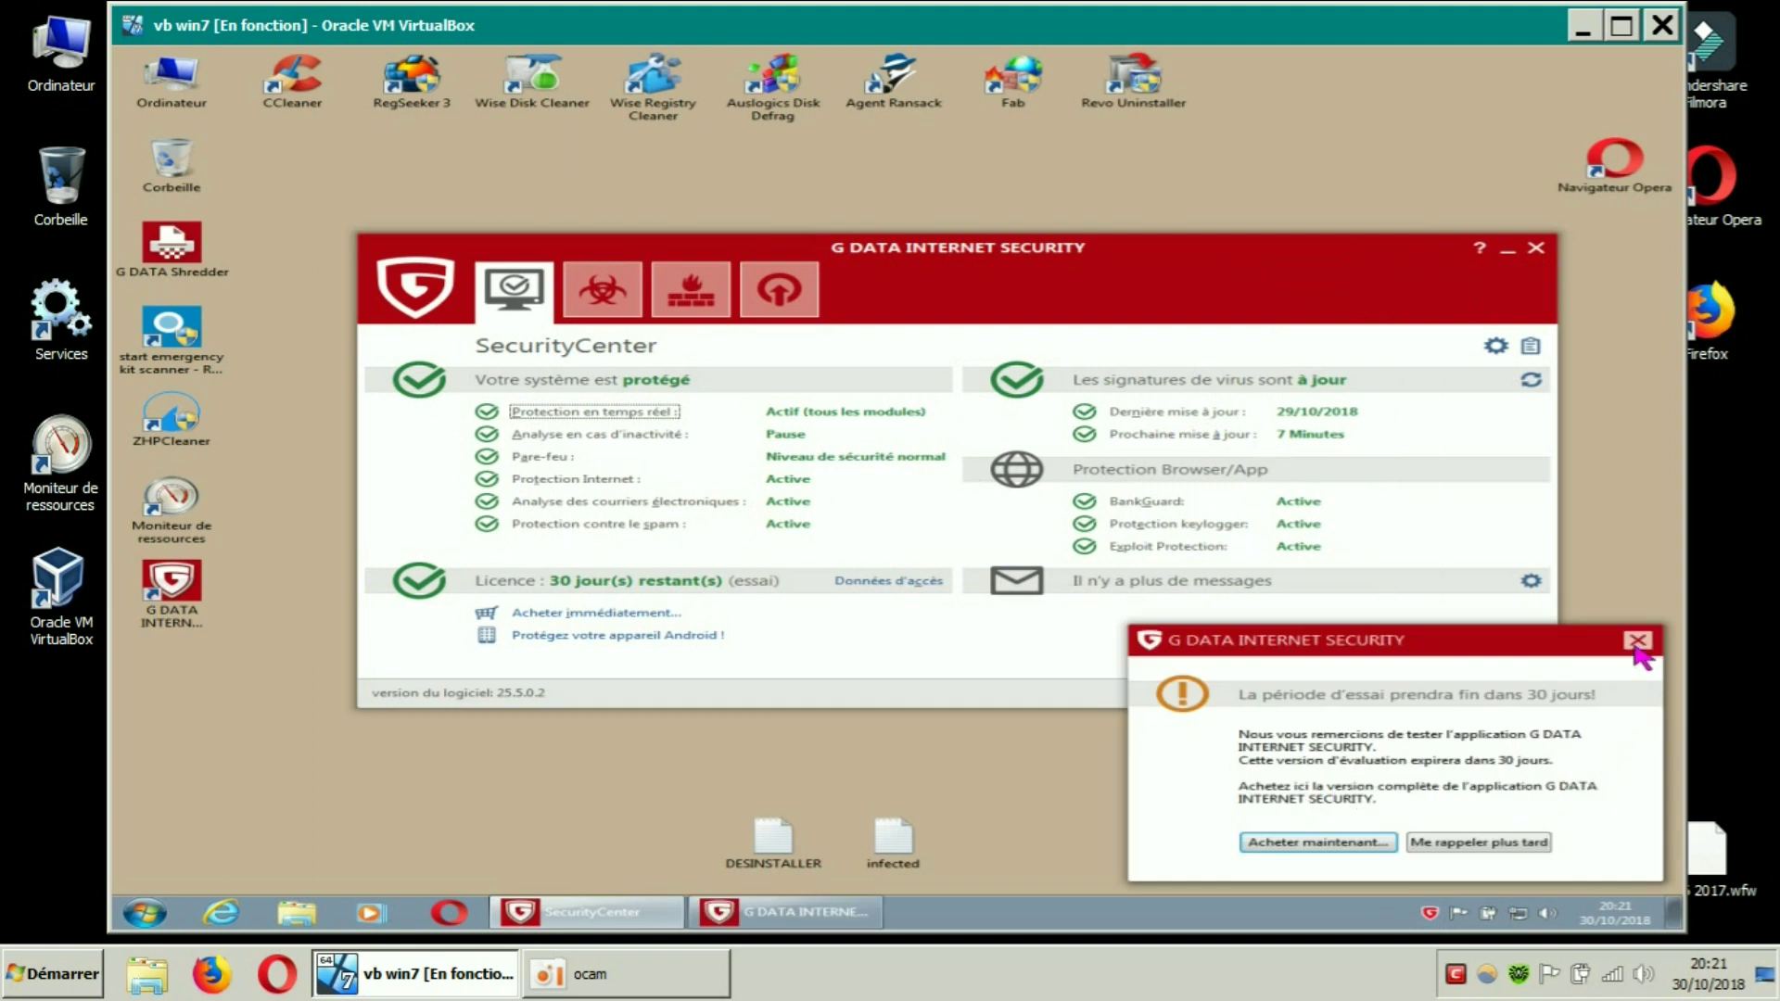
click(1523, 842)
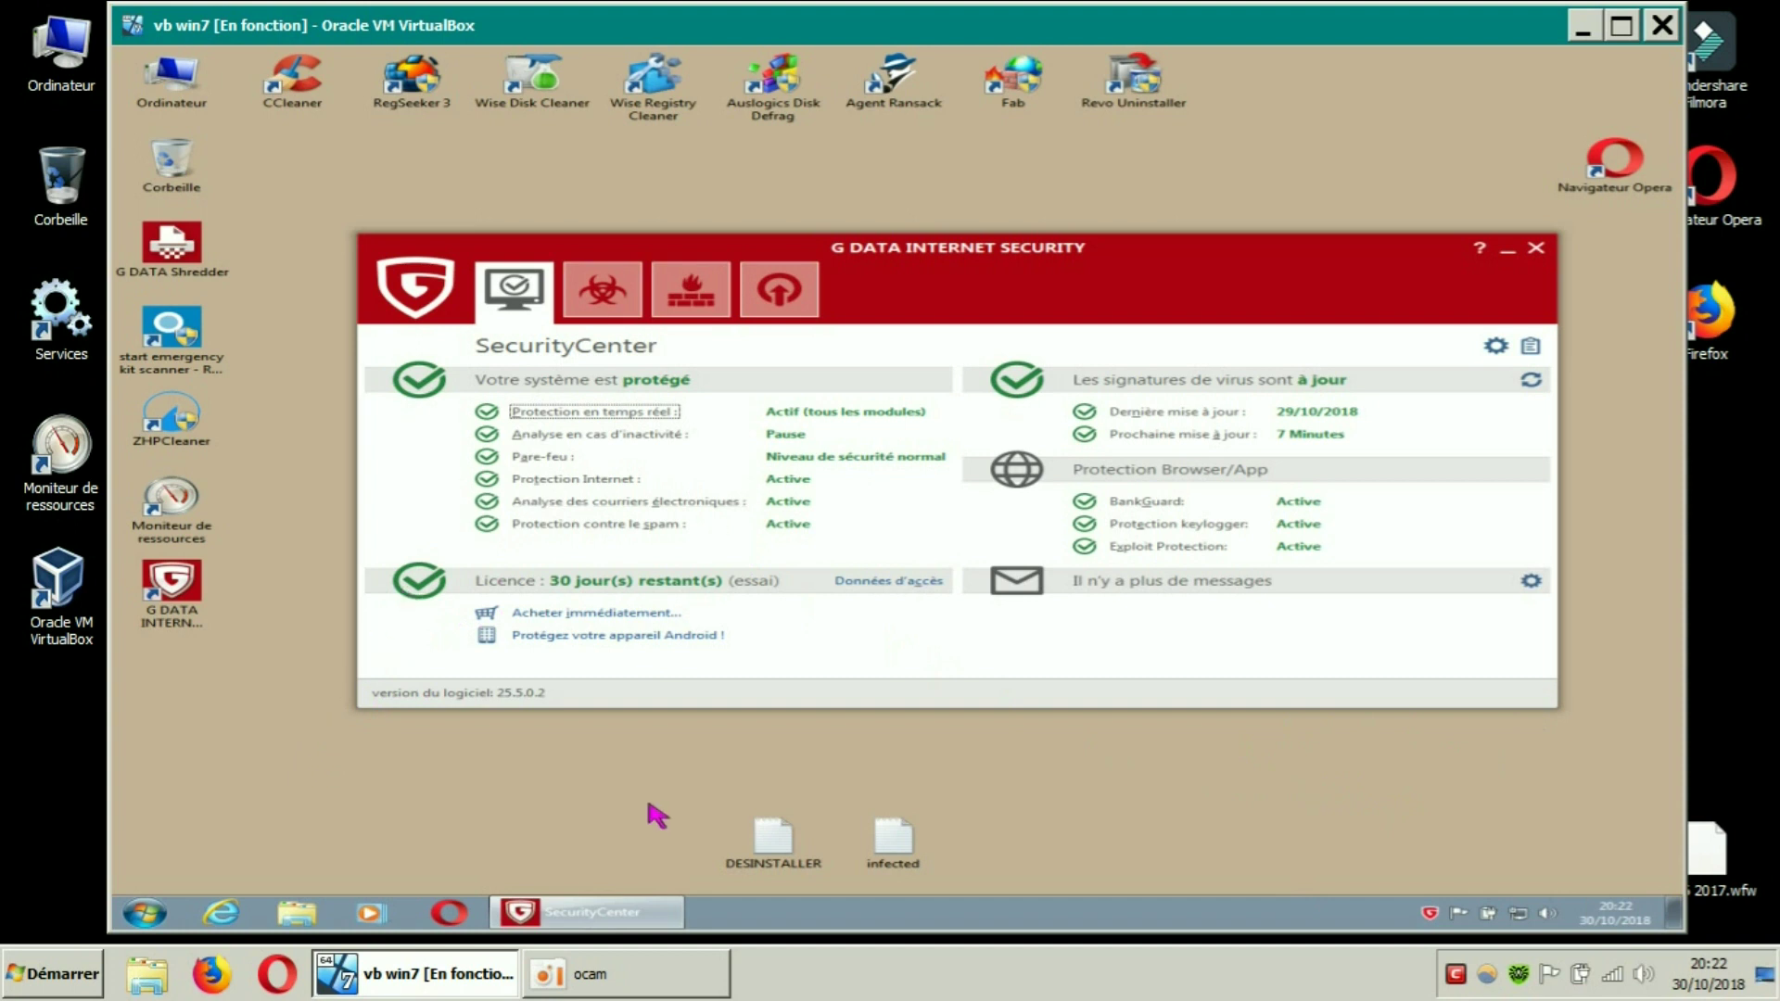
drag(1009, 266, 993, 231)
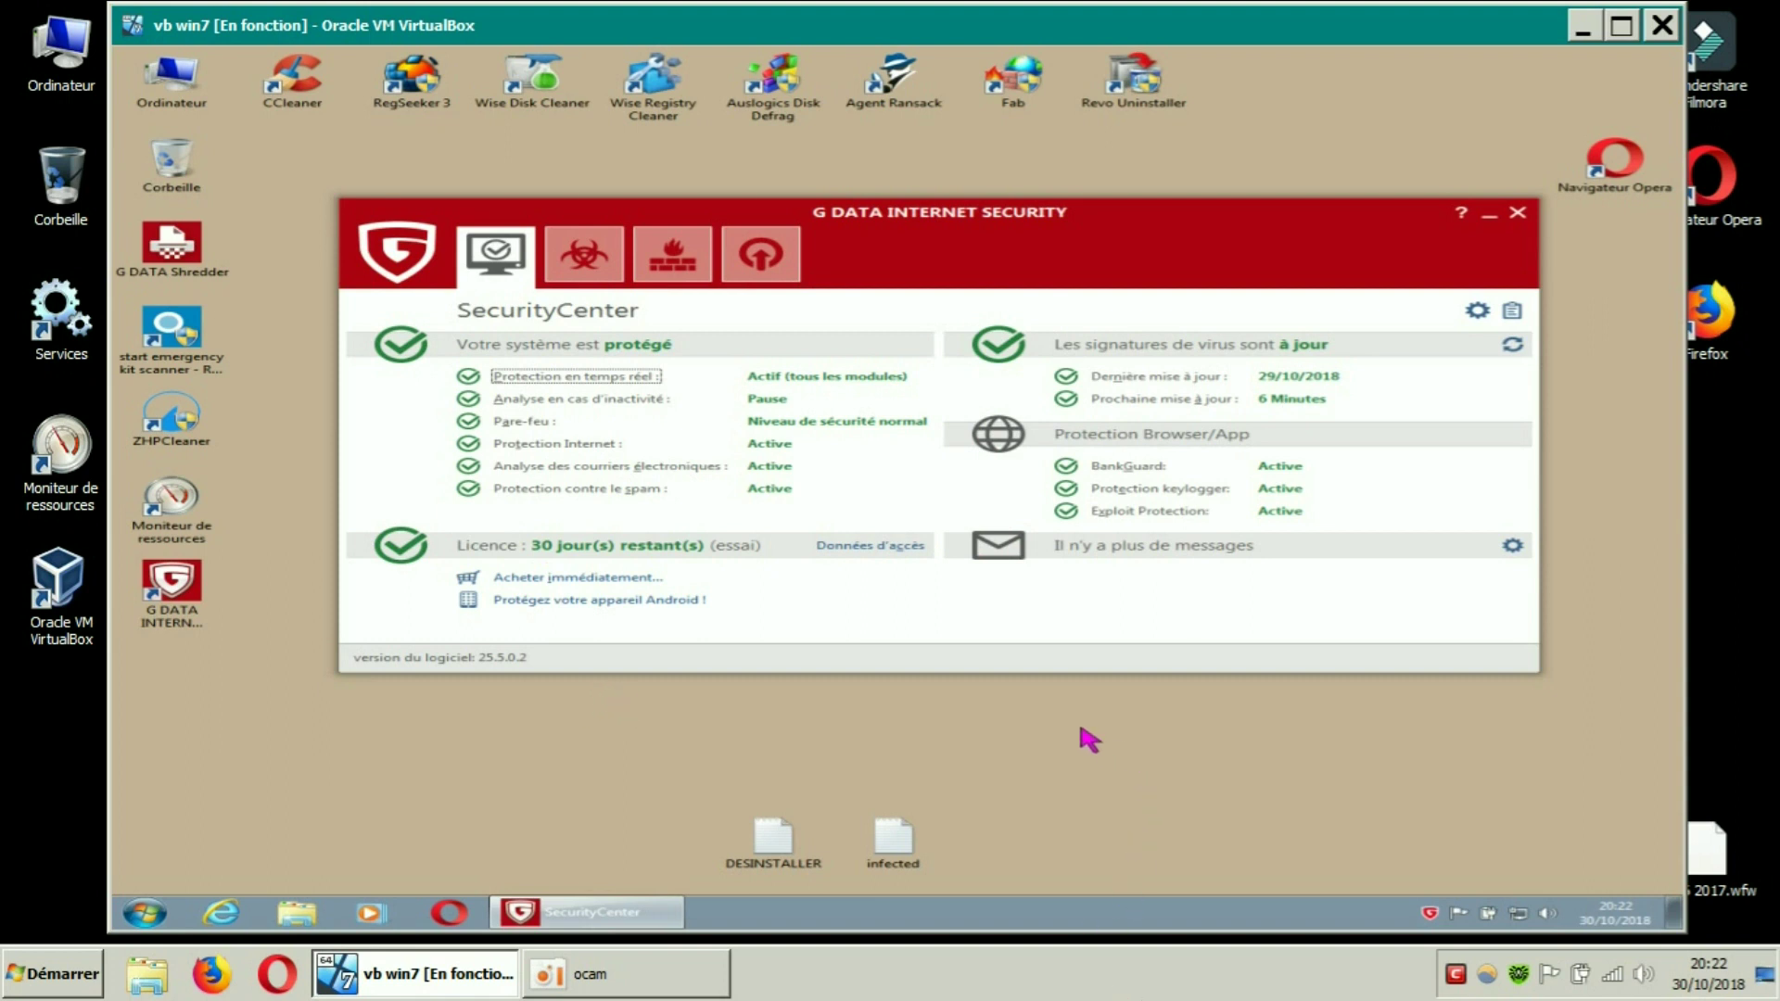
mouse_move(1137, 231)
mouse_down()
mouse_move(1114, 231)
mouse_move(1144, 228)
mouse_up()
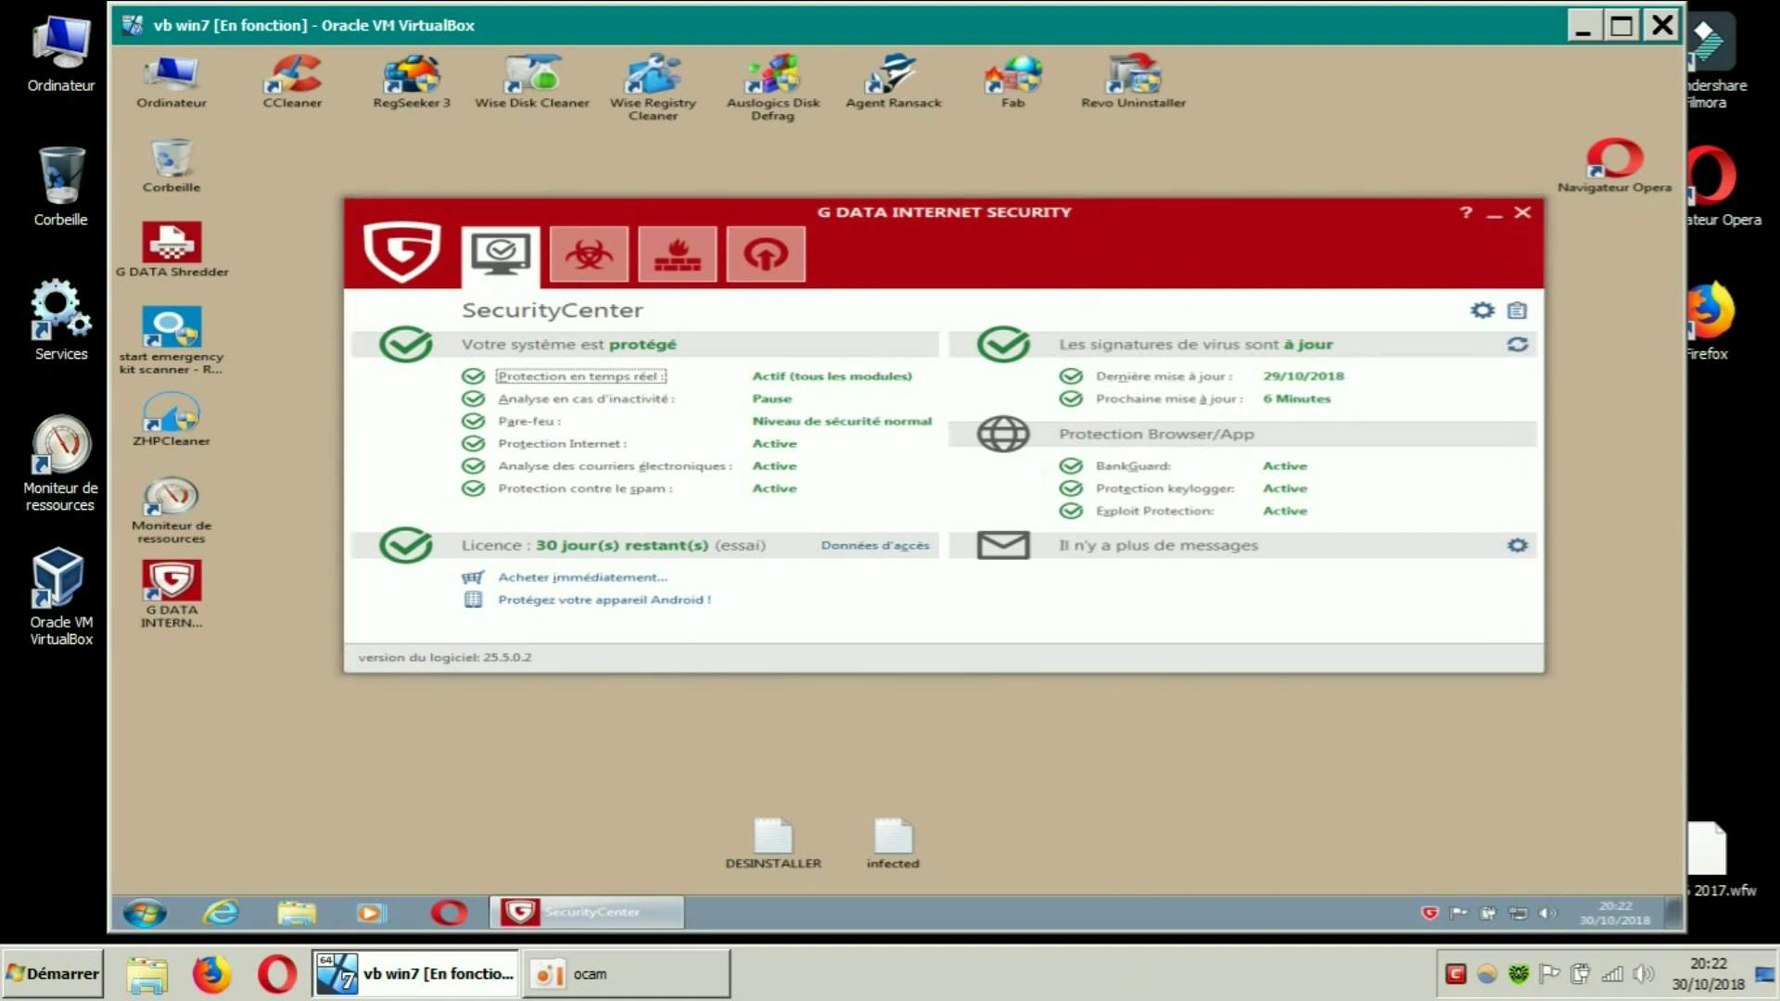
drag(988, 224, 947, 235)
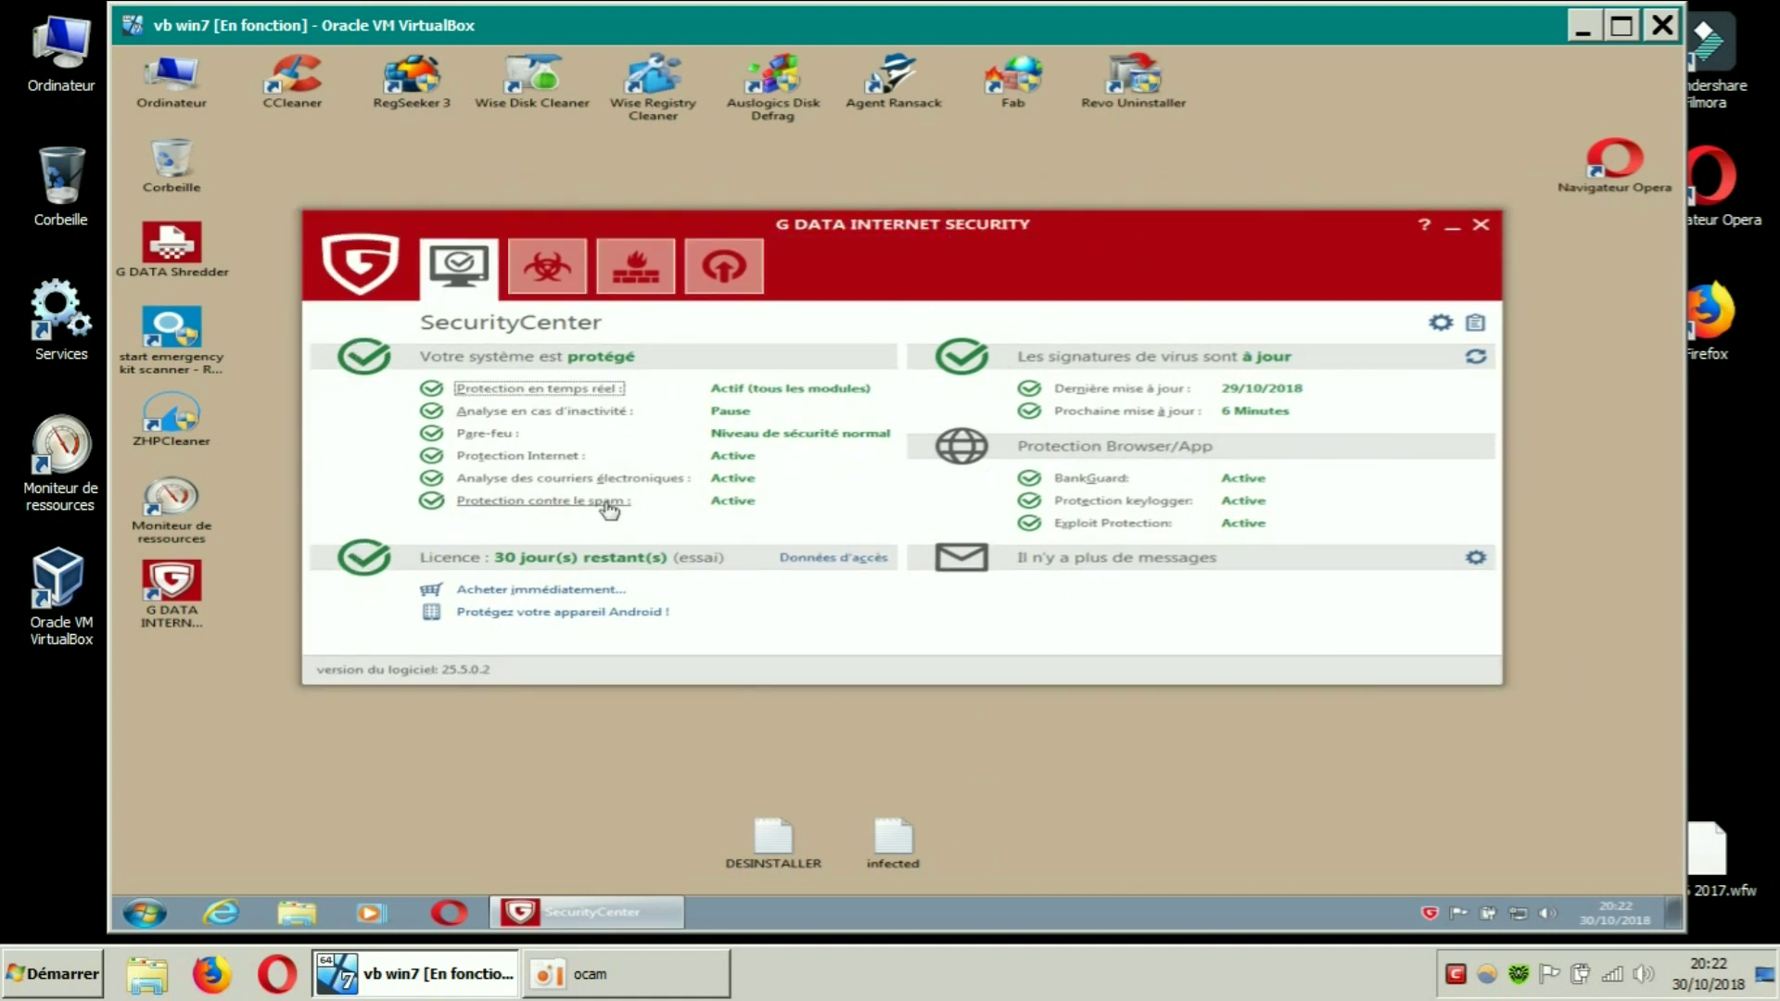
Examine the antivirus page, the firewall page with its automatic settings, and the Autostart Manager, ending back at the SecurityCenter
click(547, 278)
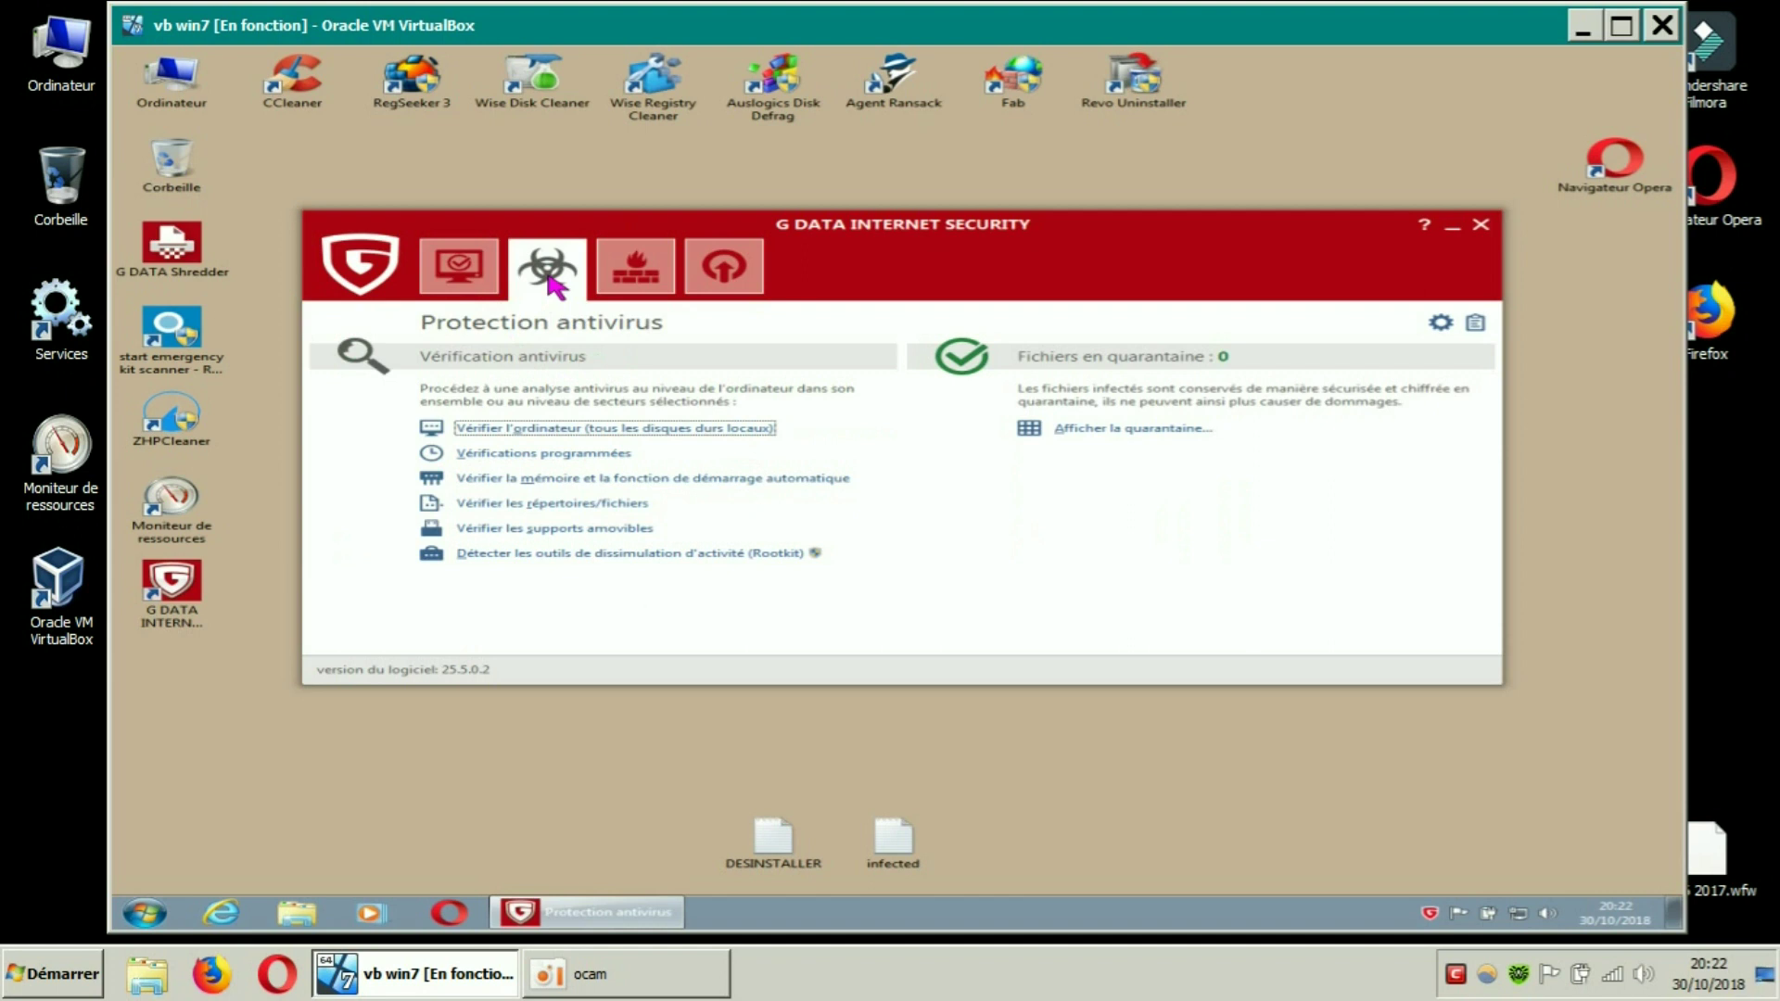
click(647, 287)
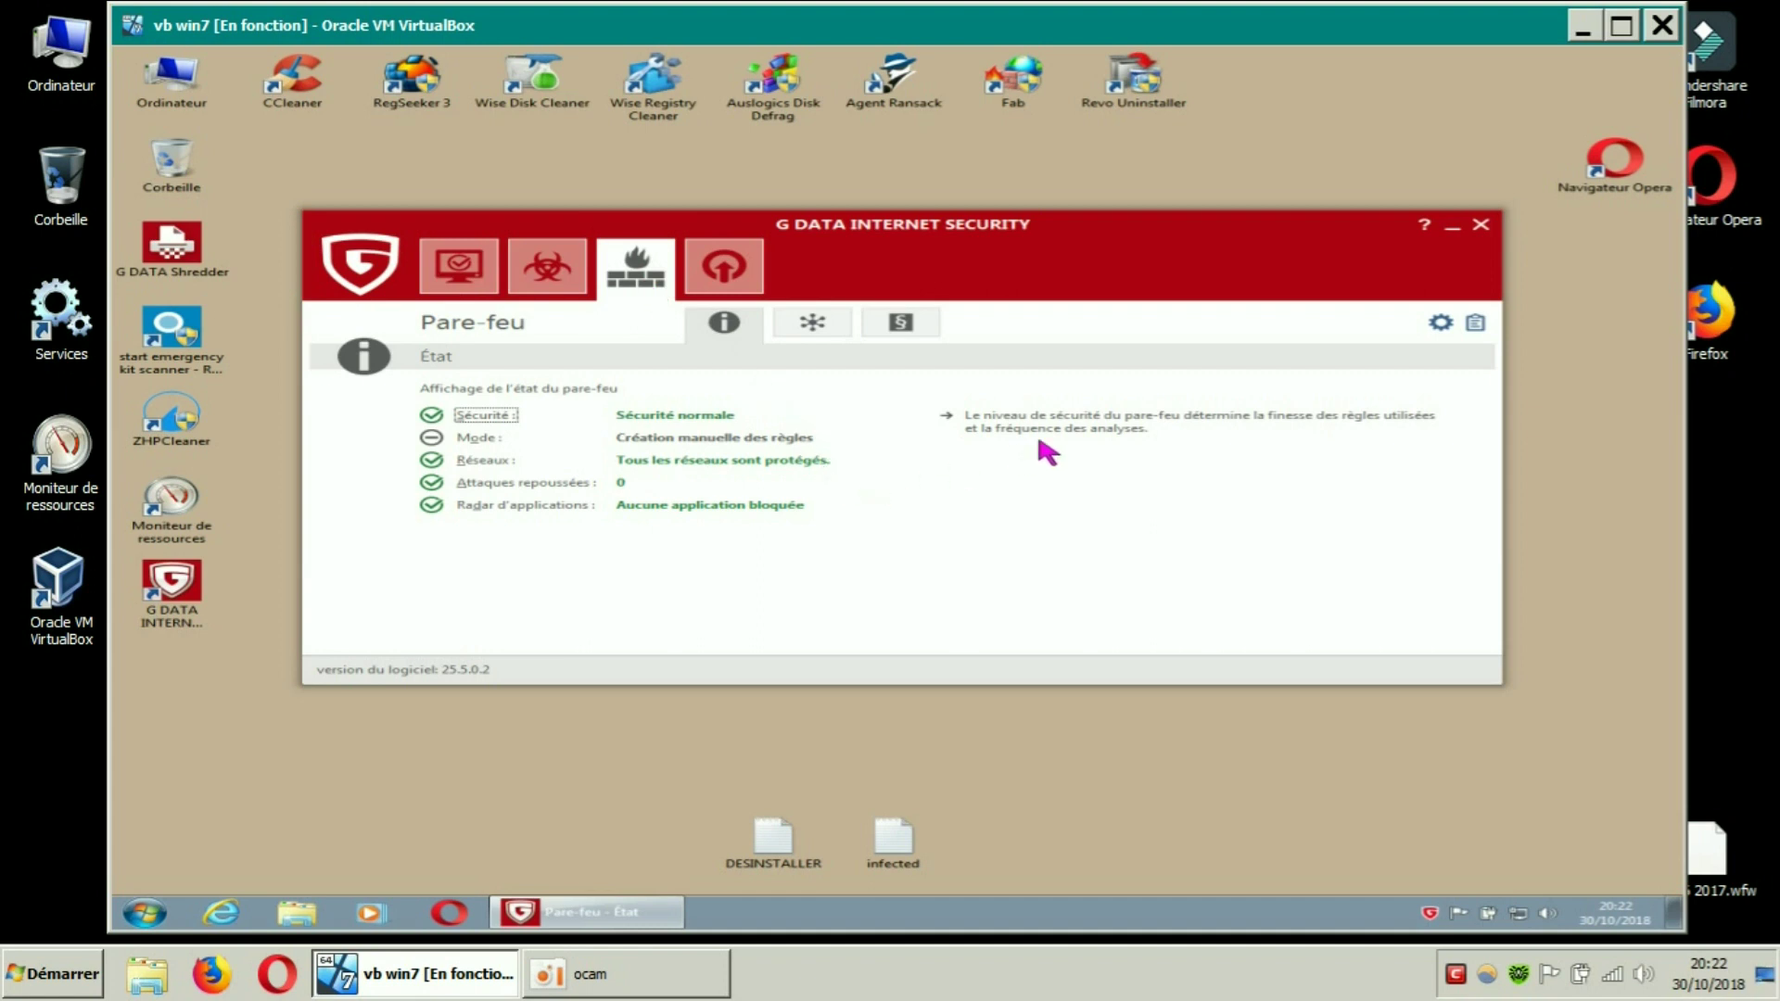
click(1443, 323)
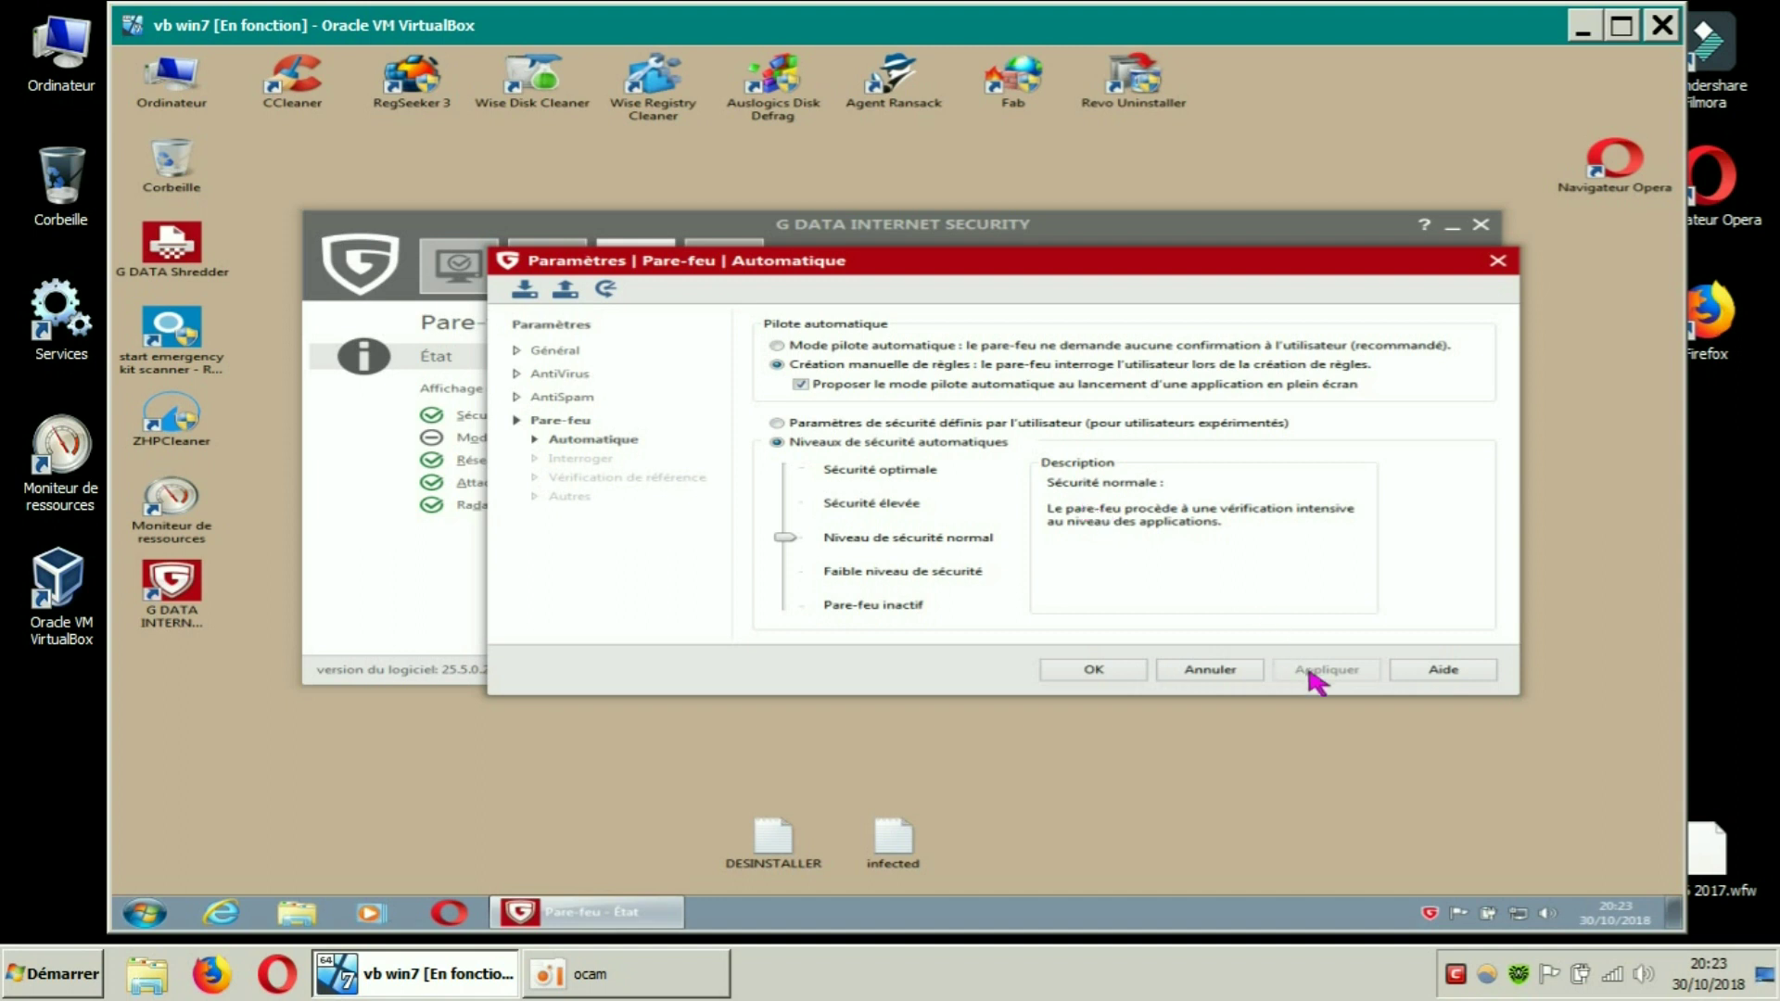
click(1093, 671)
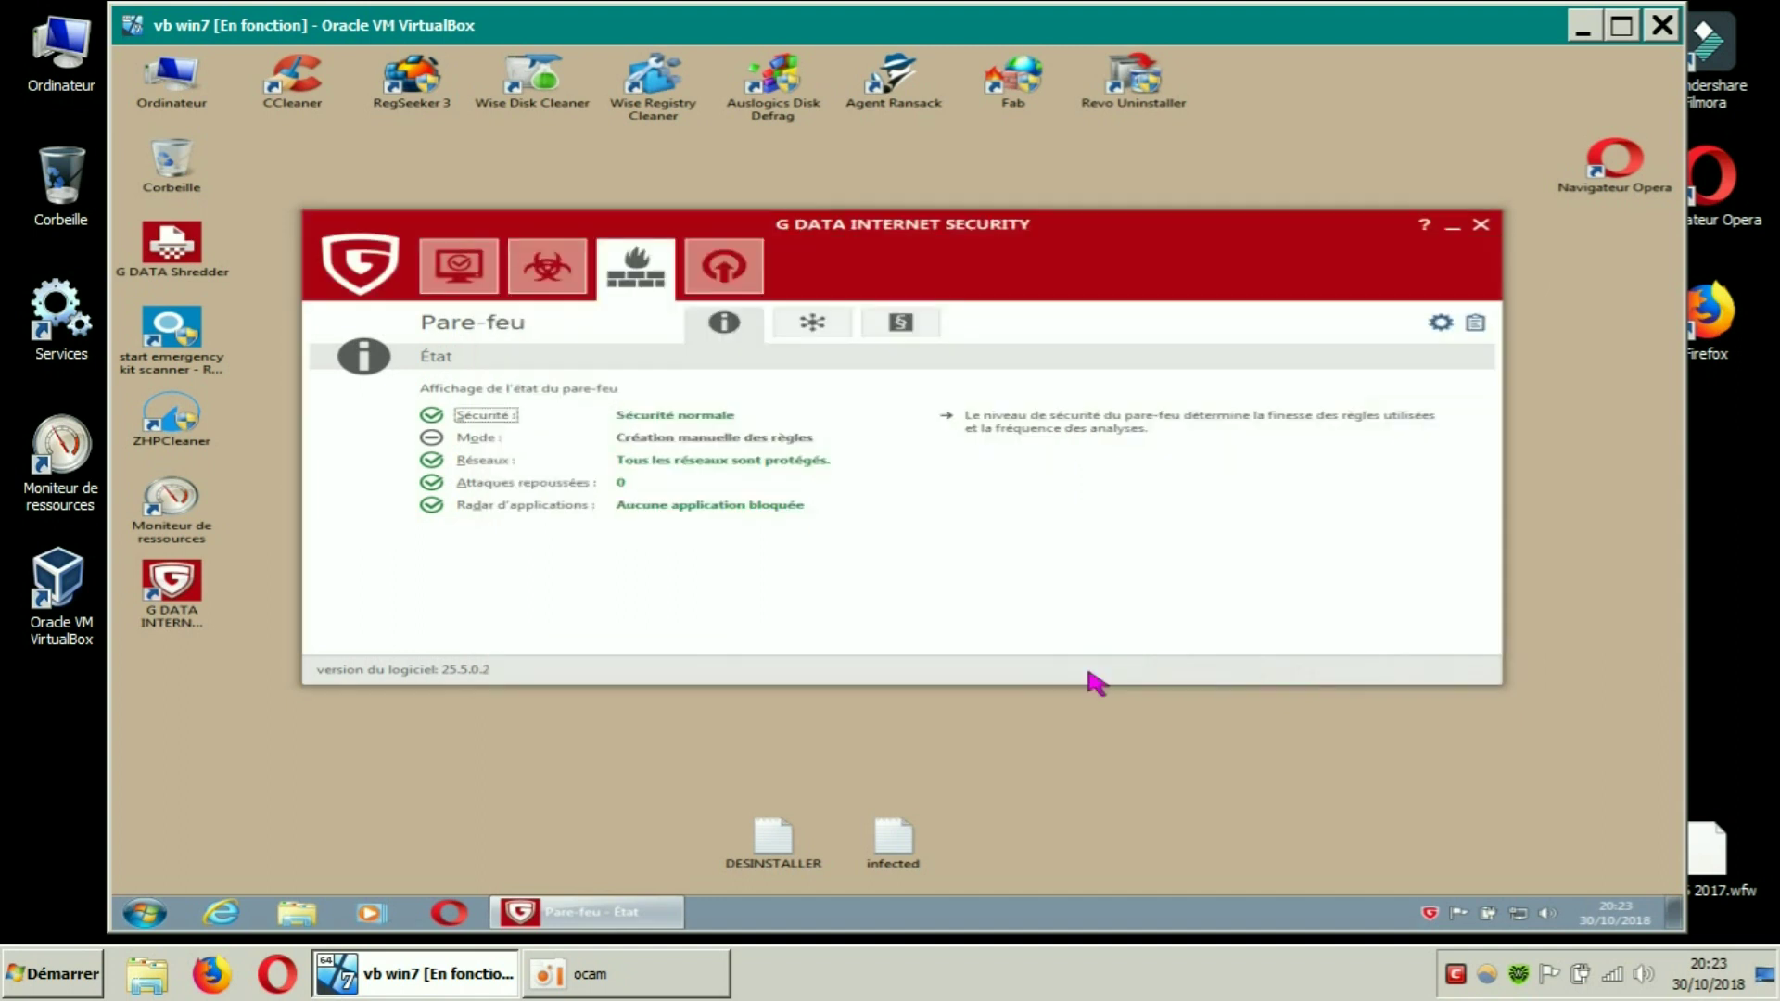
click(724, 271)
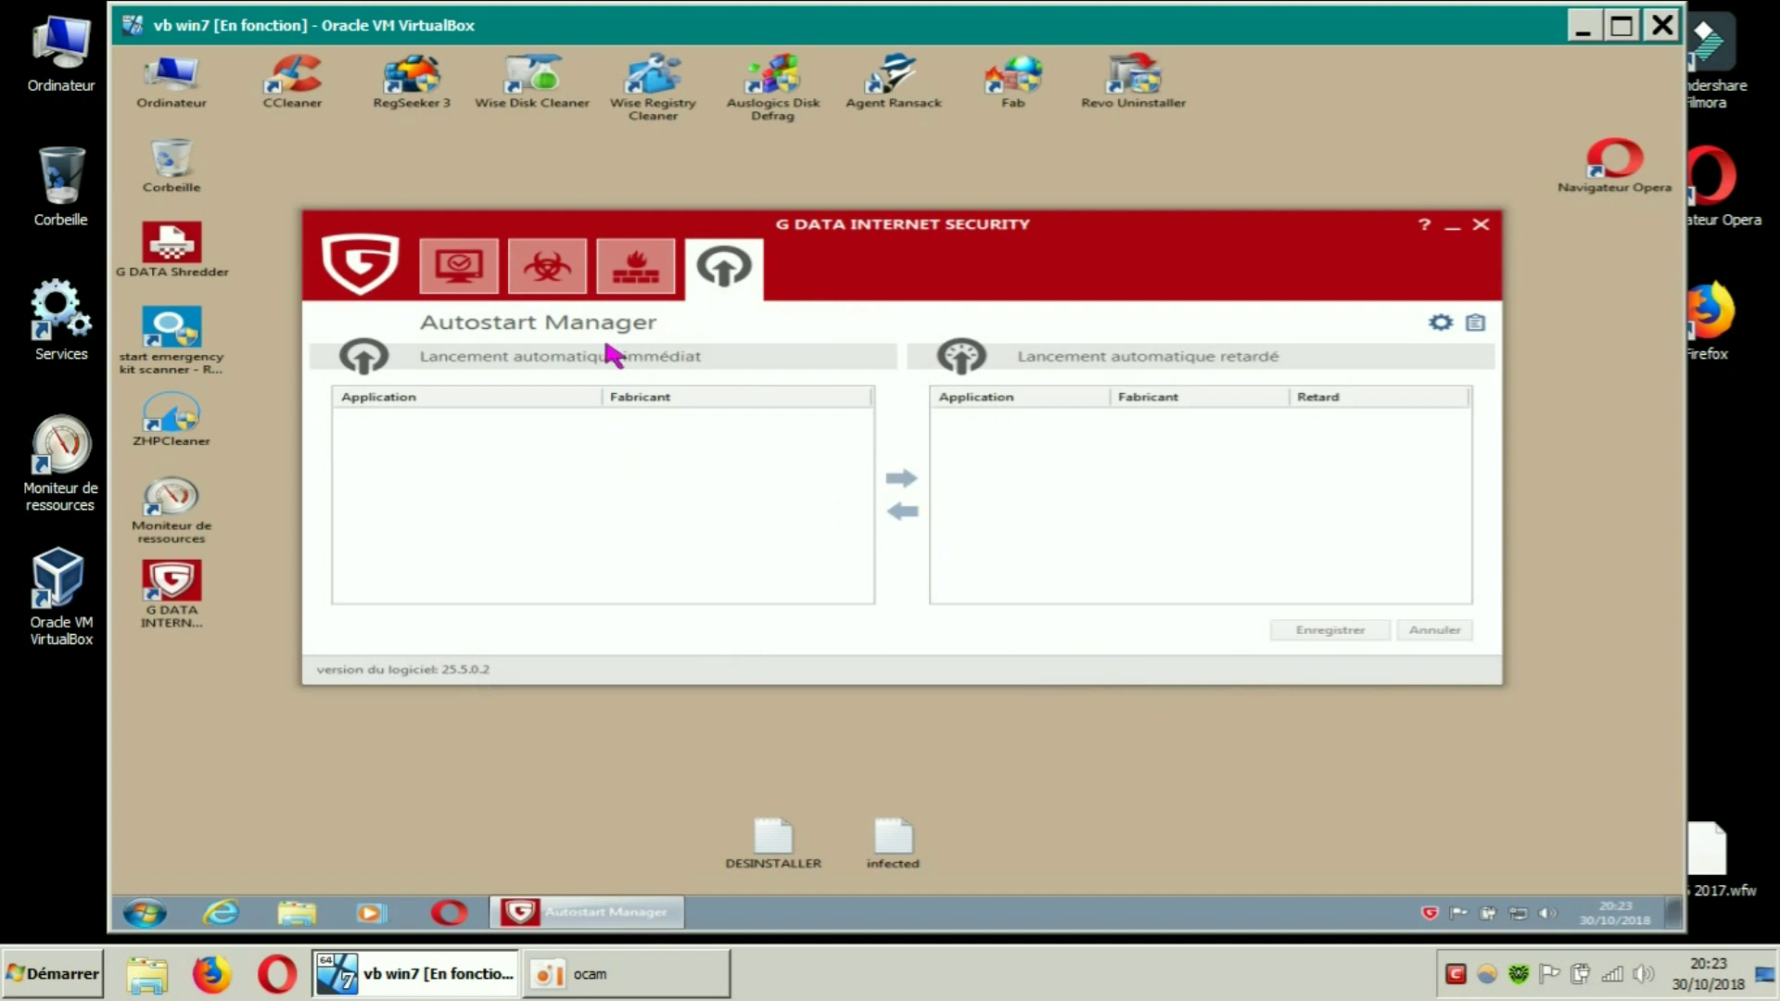
click(479, 290)
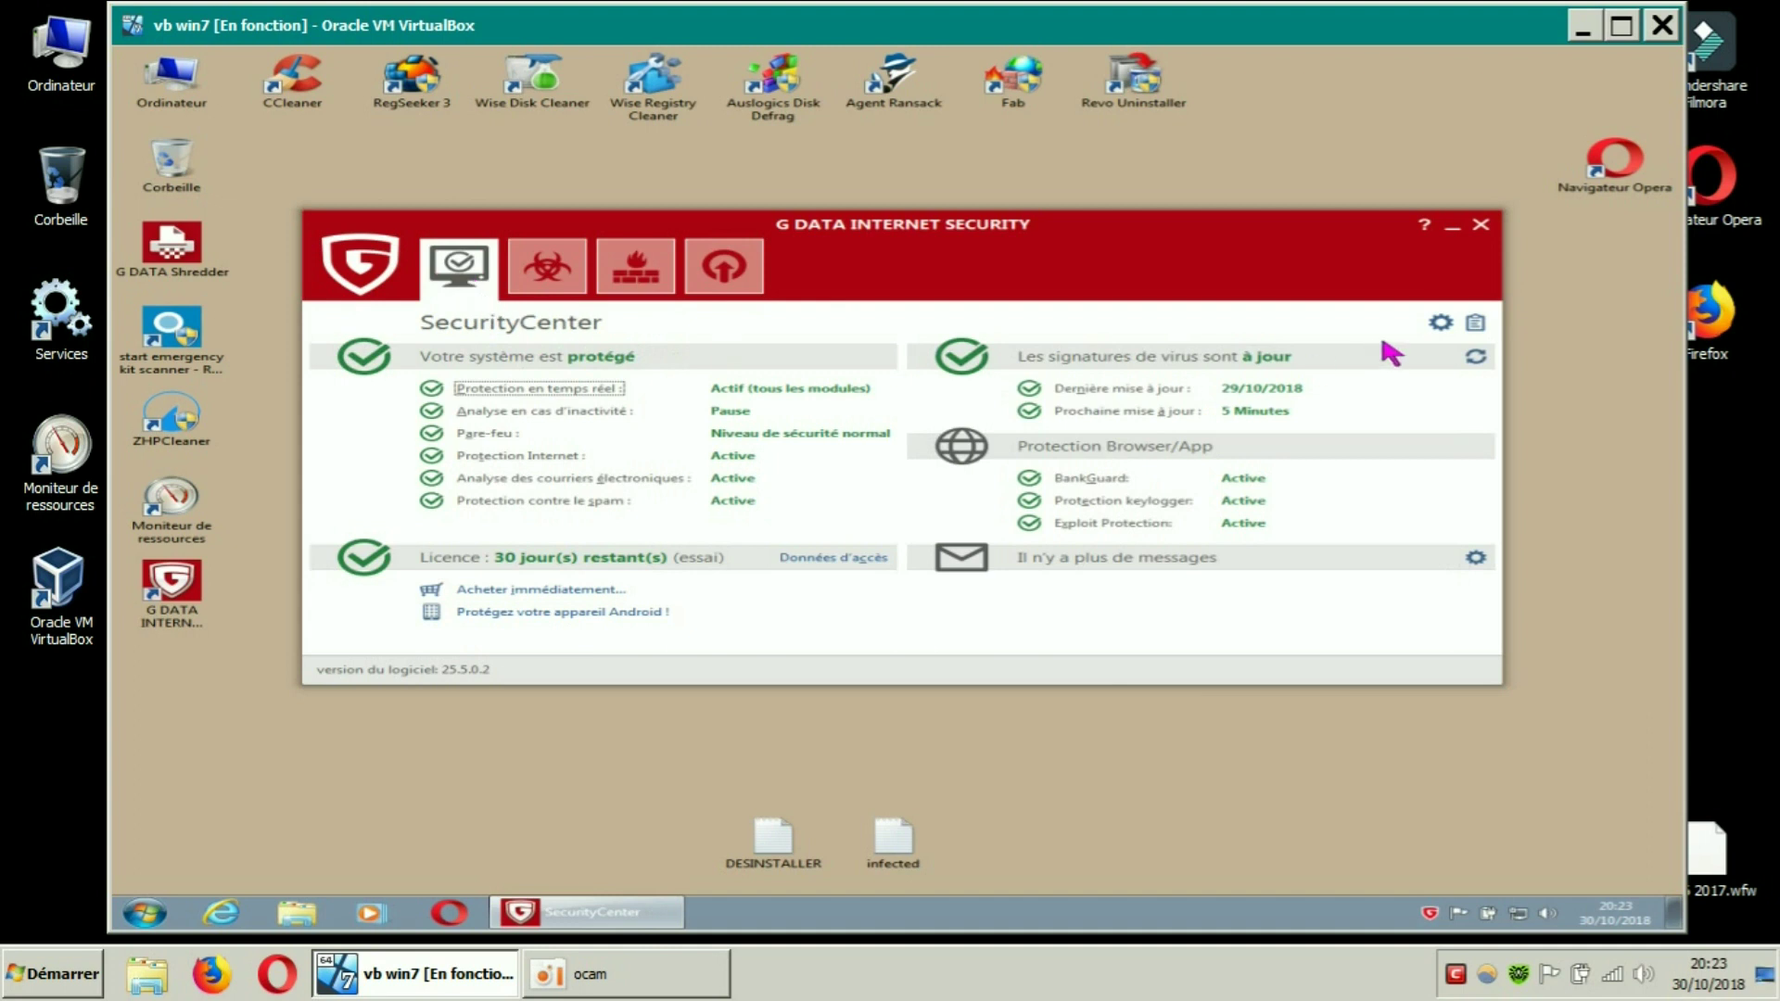
In the manual antivirus scan settings, enable interrupting the scan when the system is overloaded, apply it, and review the infected-file actions
click(554, 278)
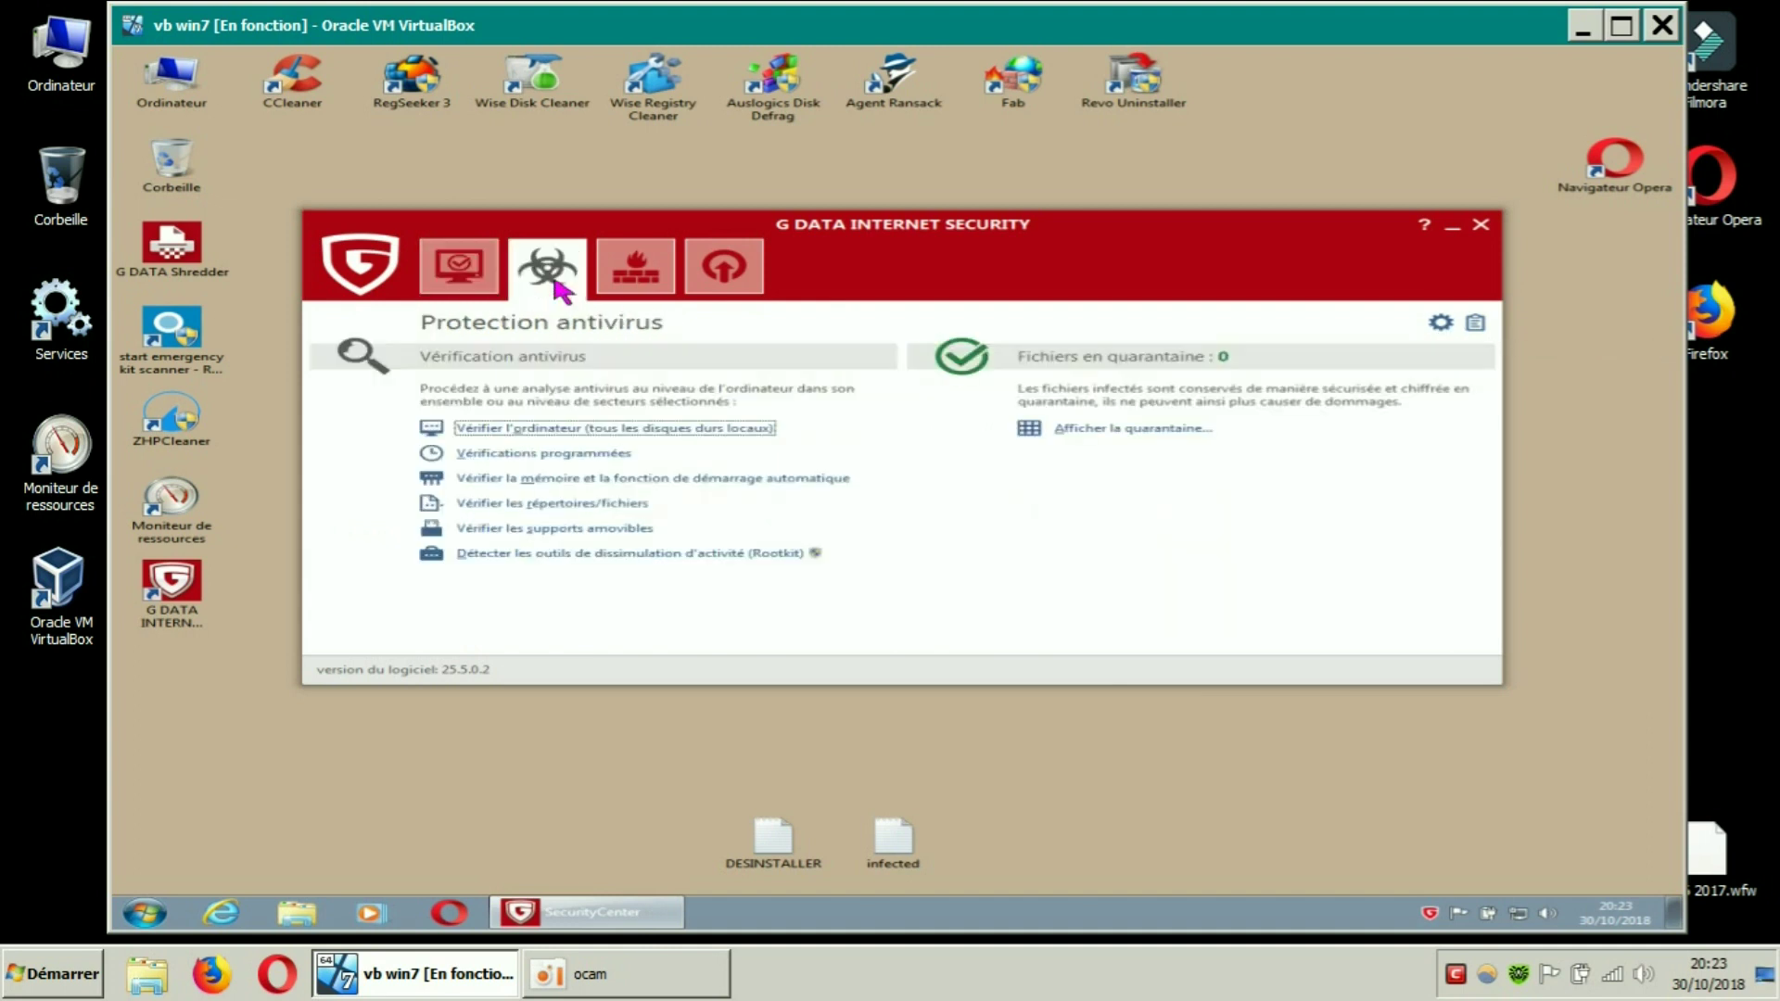
click(1440, 322)
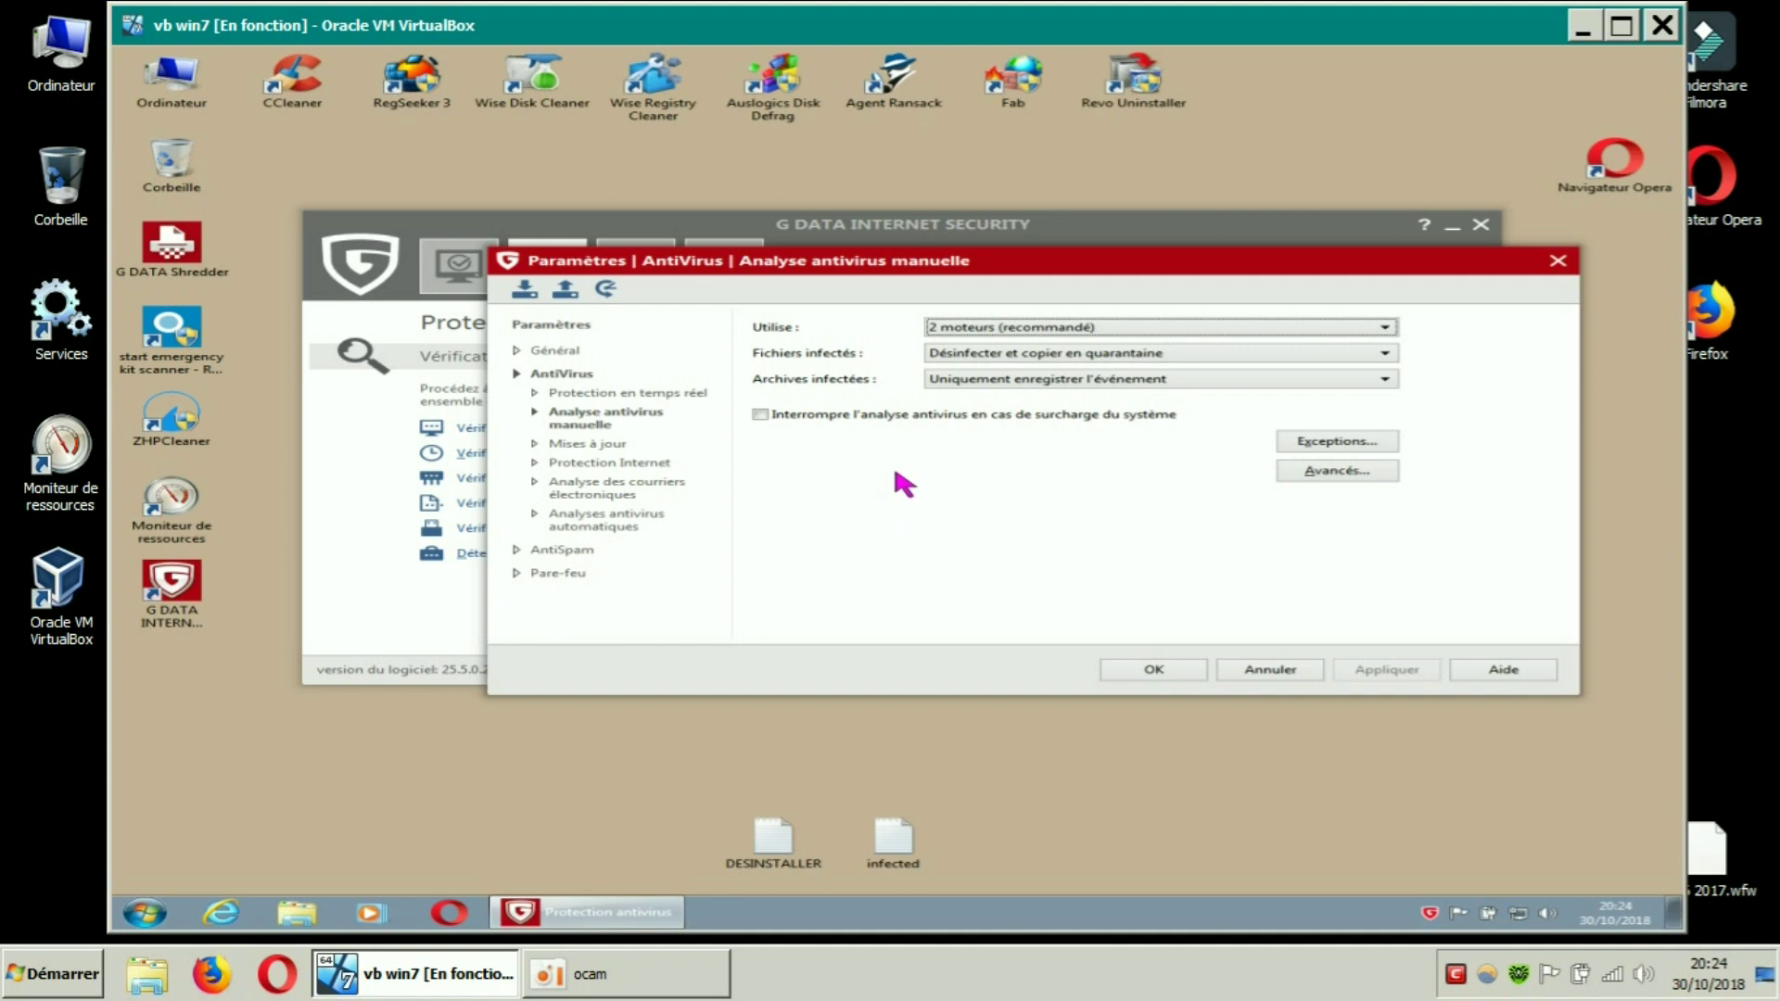
click(764, 415)
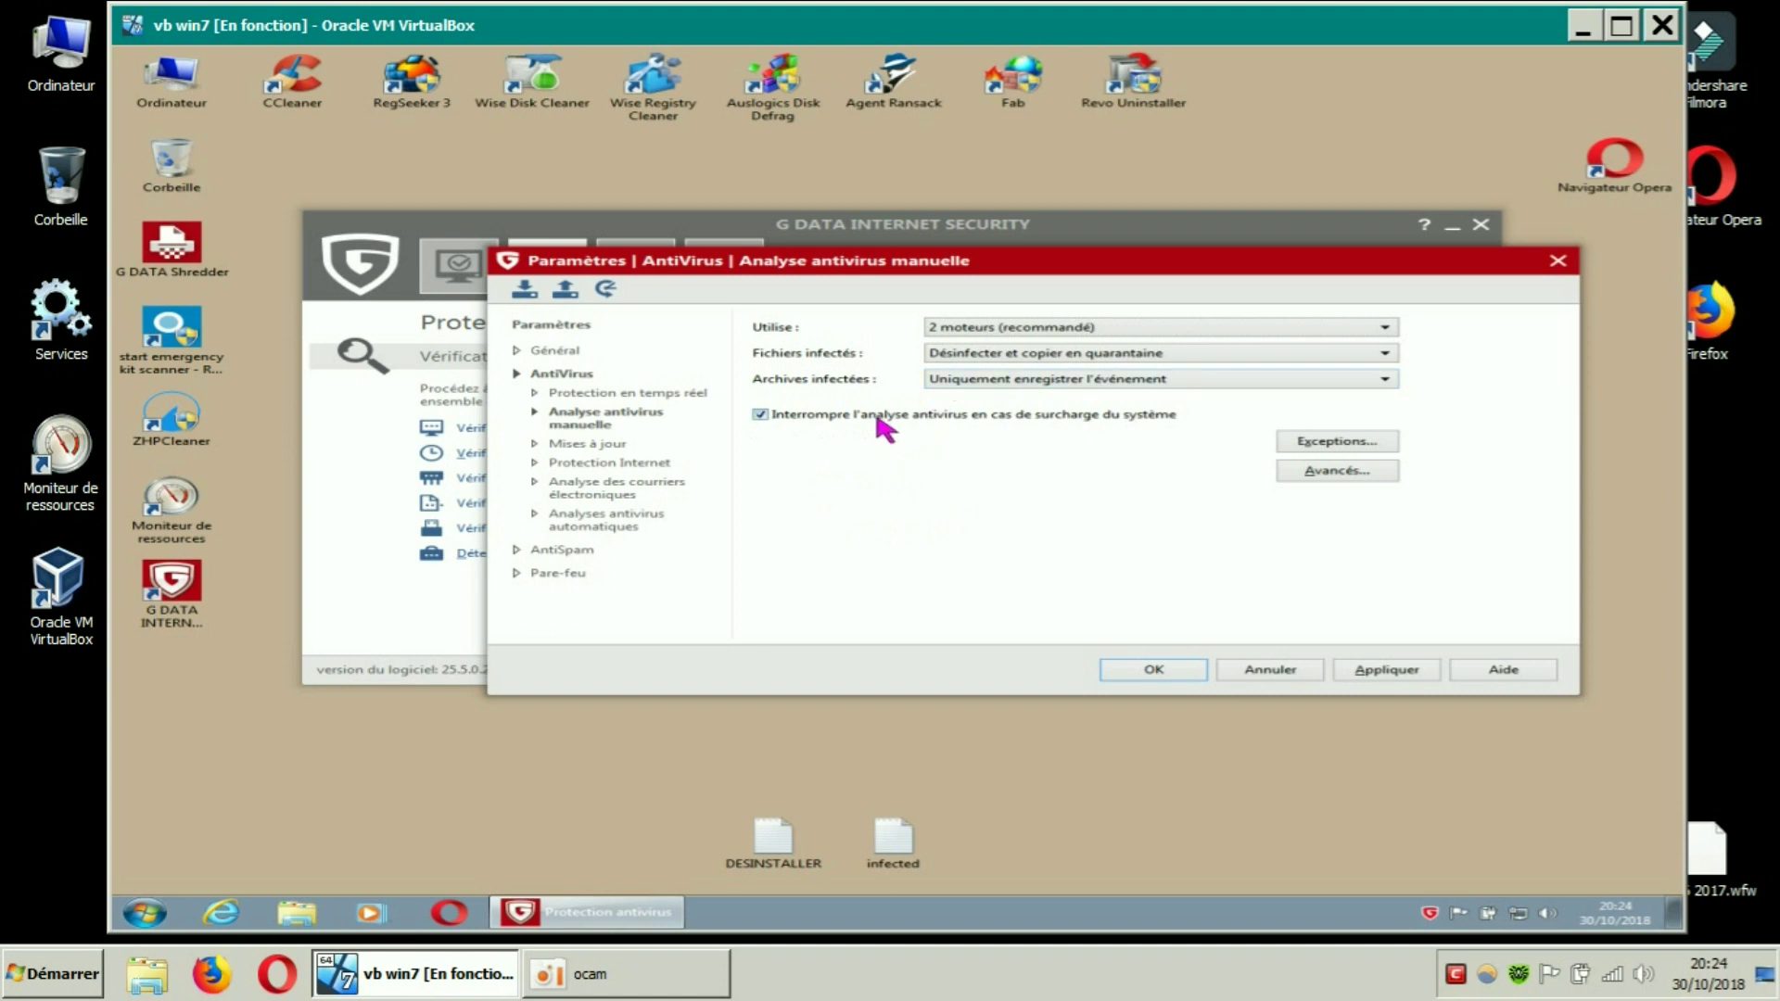
click(1390, 674)
click(1382, 357)
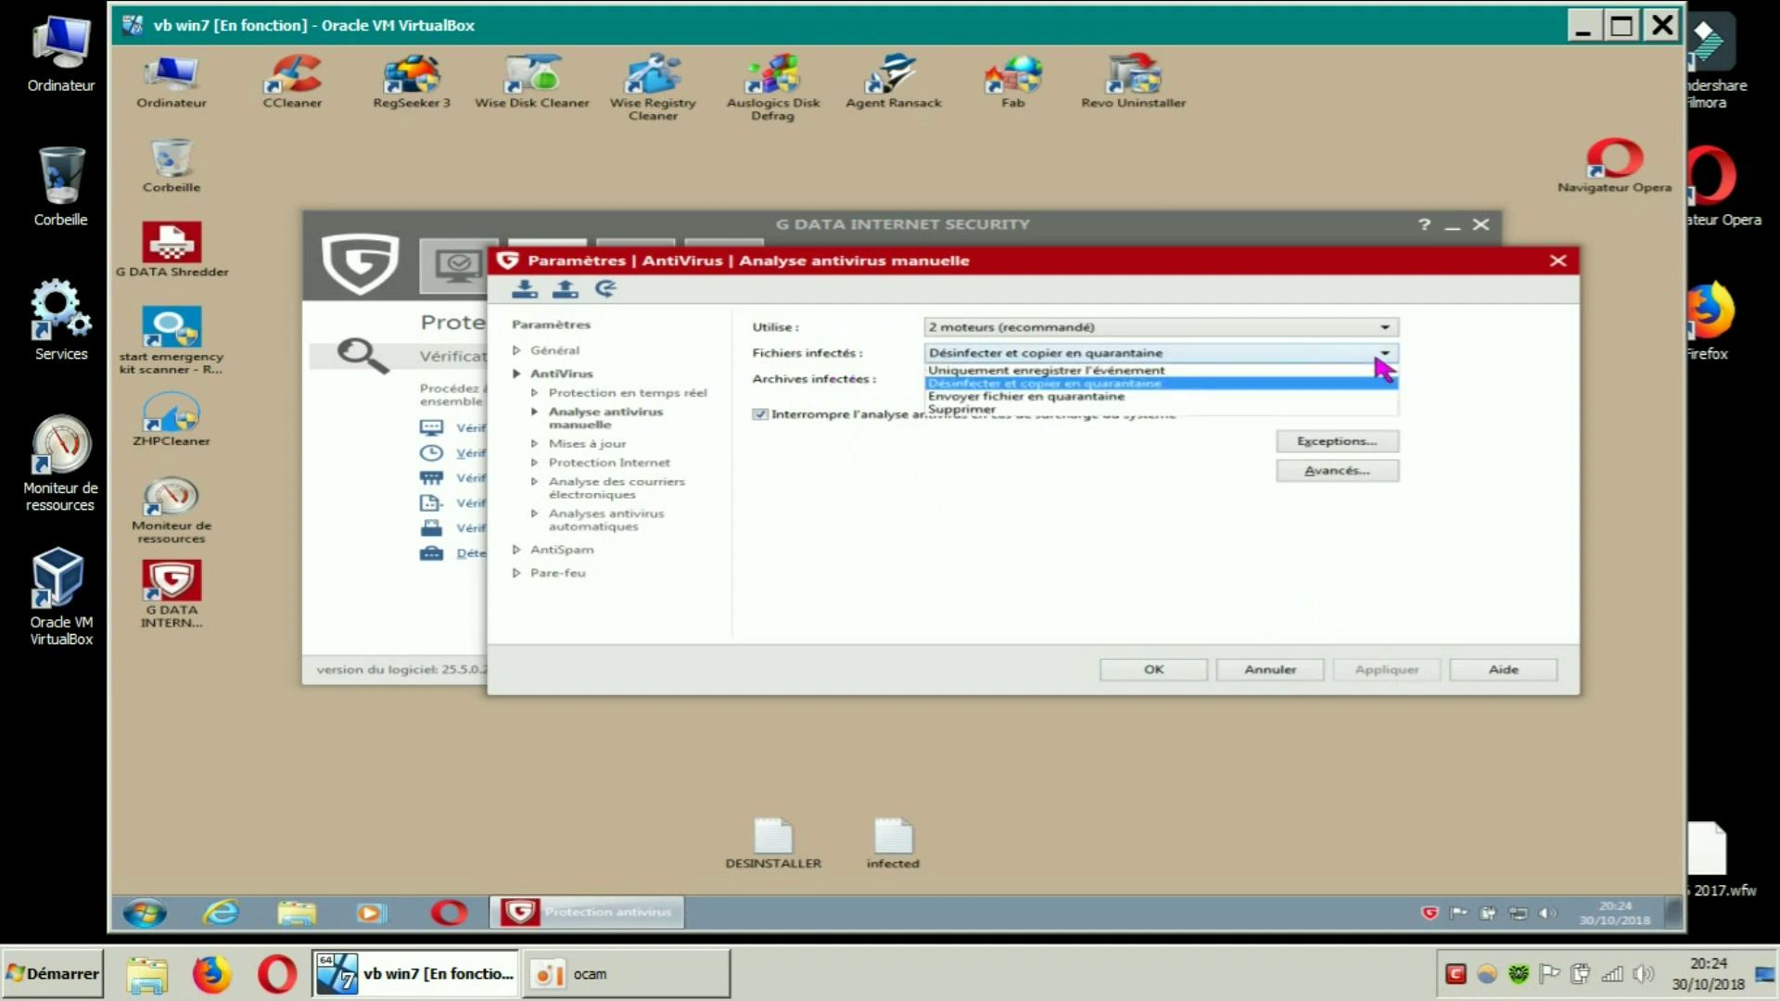
click(1379, 358)
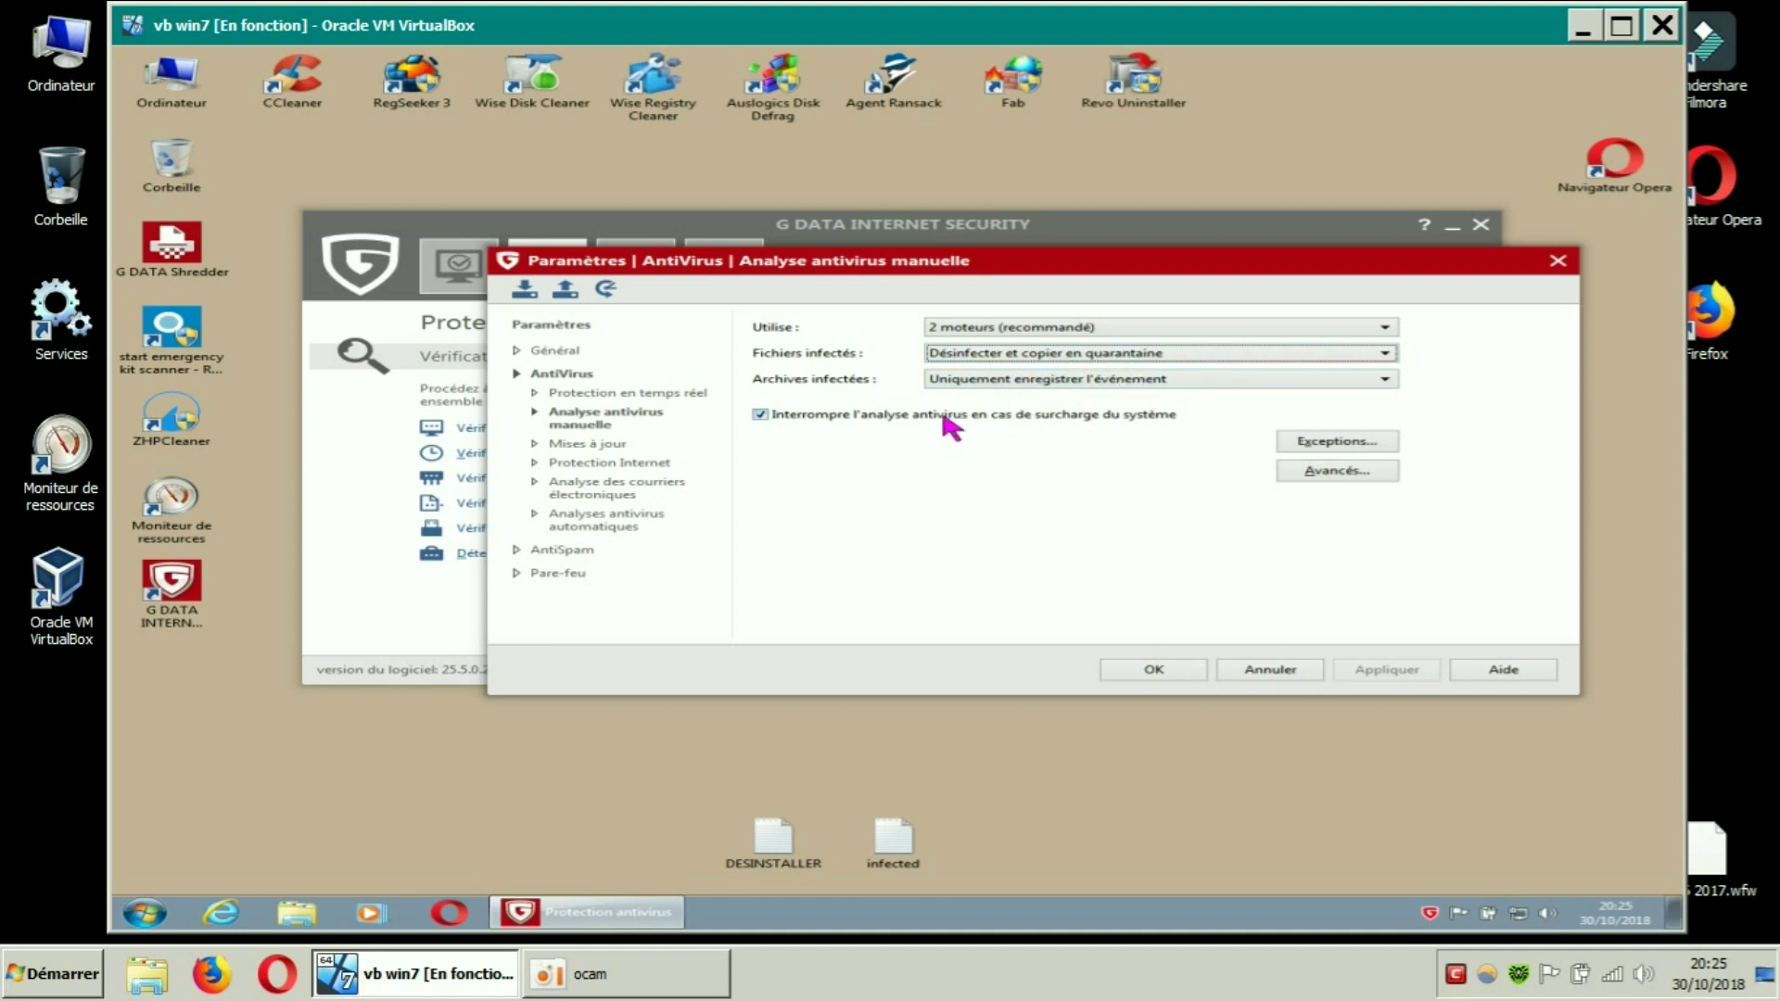
Turn off the BankGuard browser protection in the antivirus Protection Internet settings and apply the change
click(613, 446)
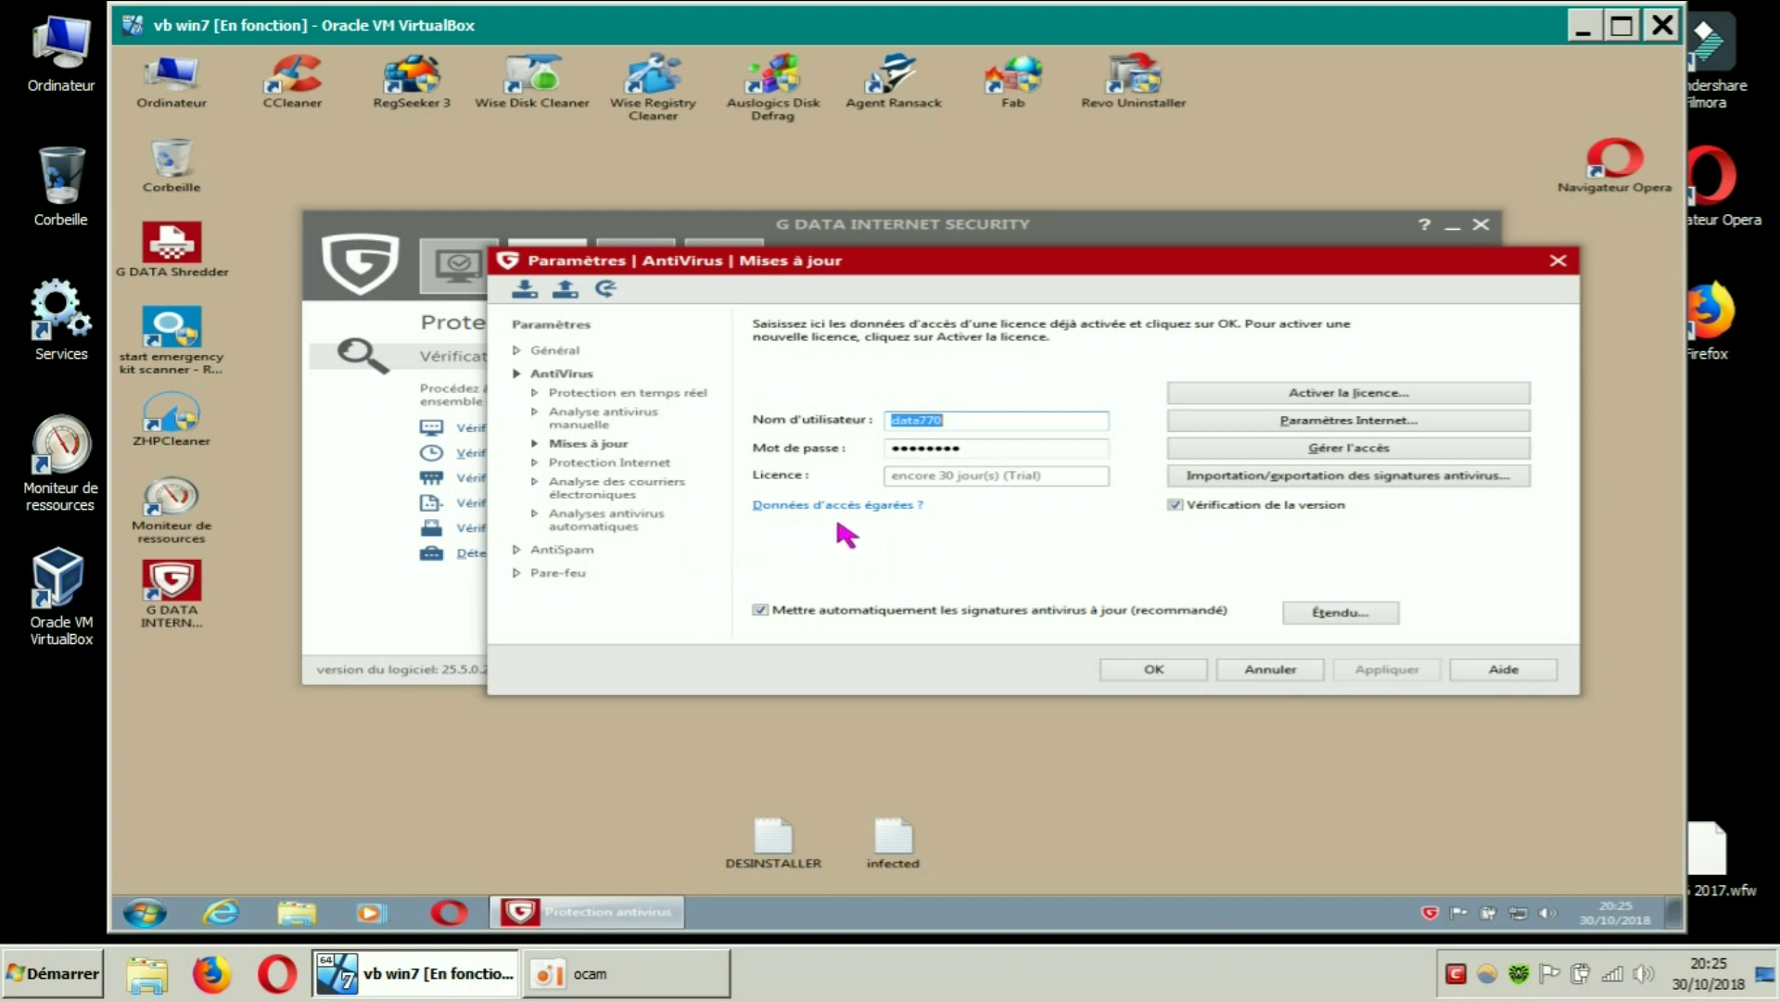
click(619, 463)
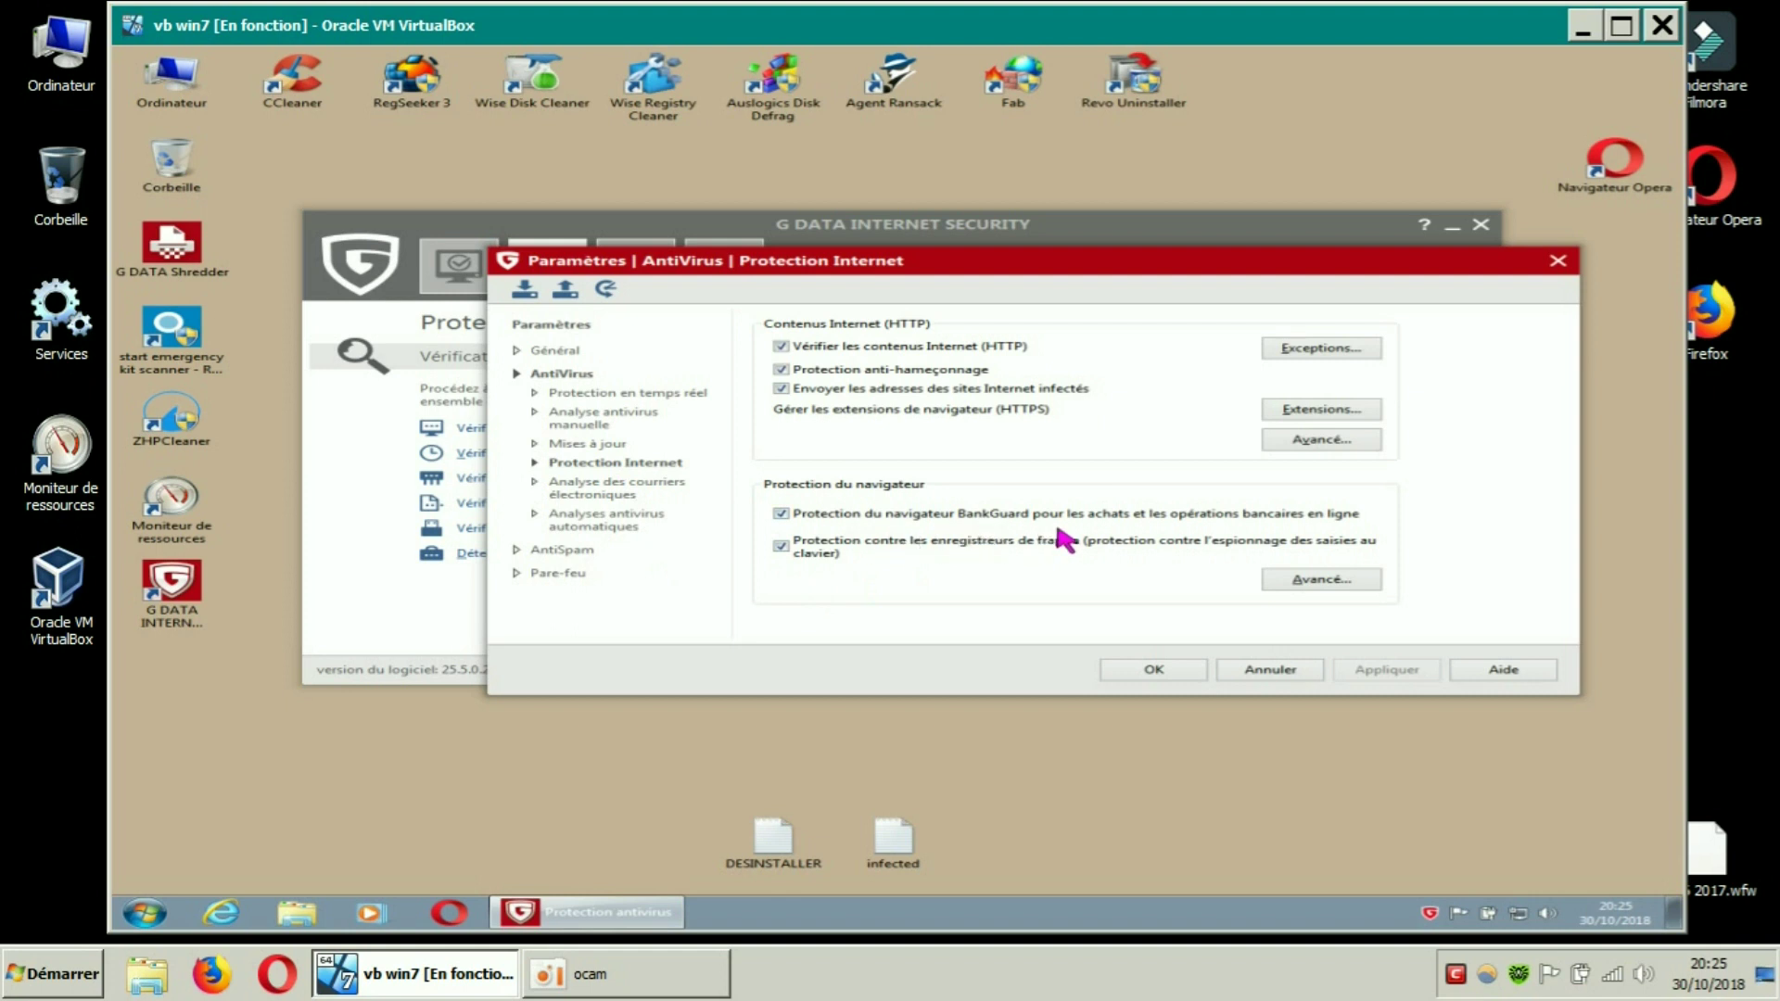
click(781, 514)
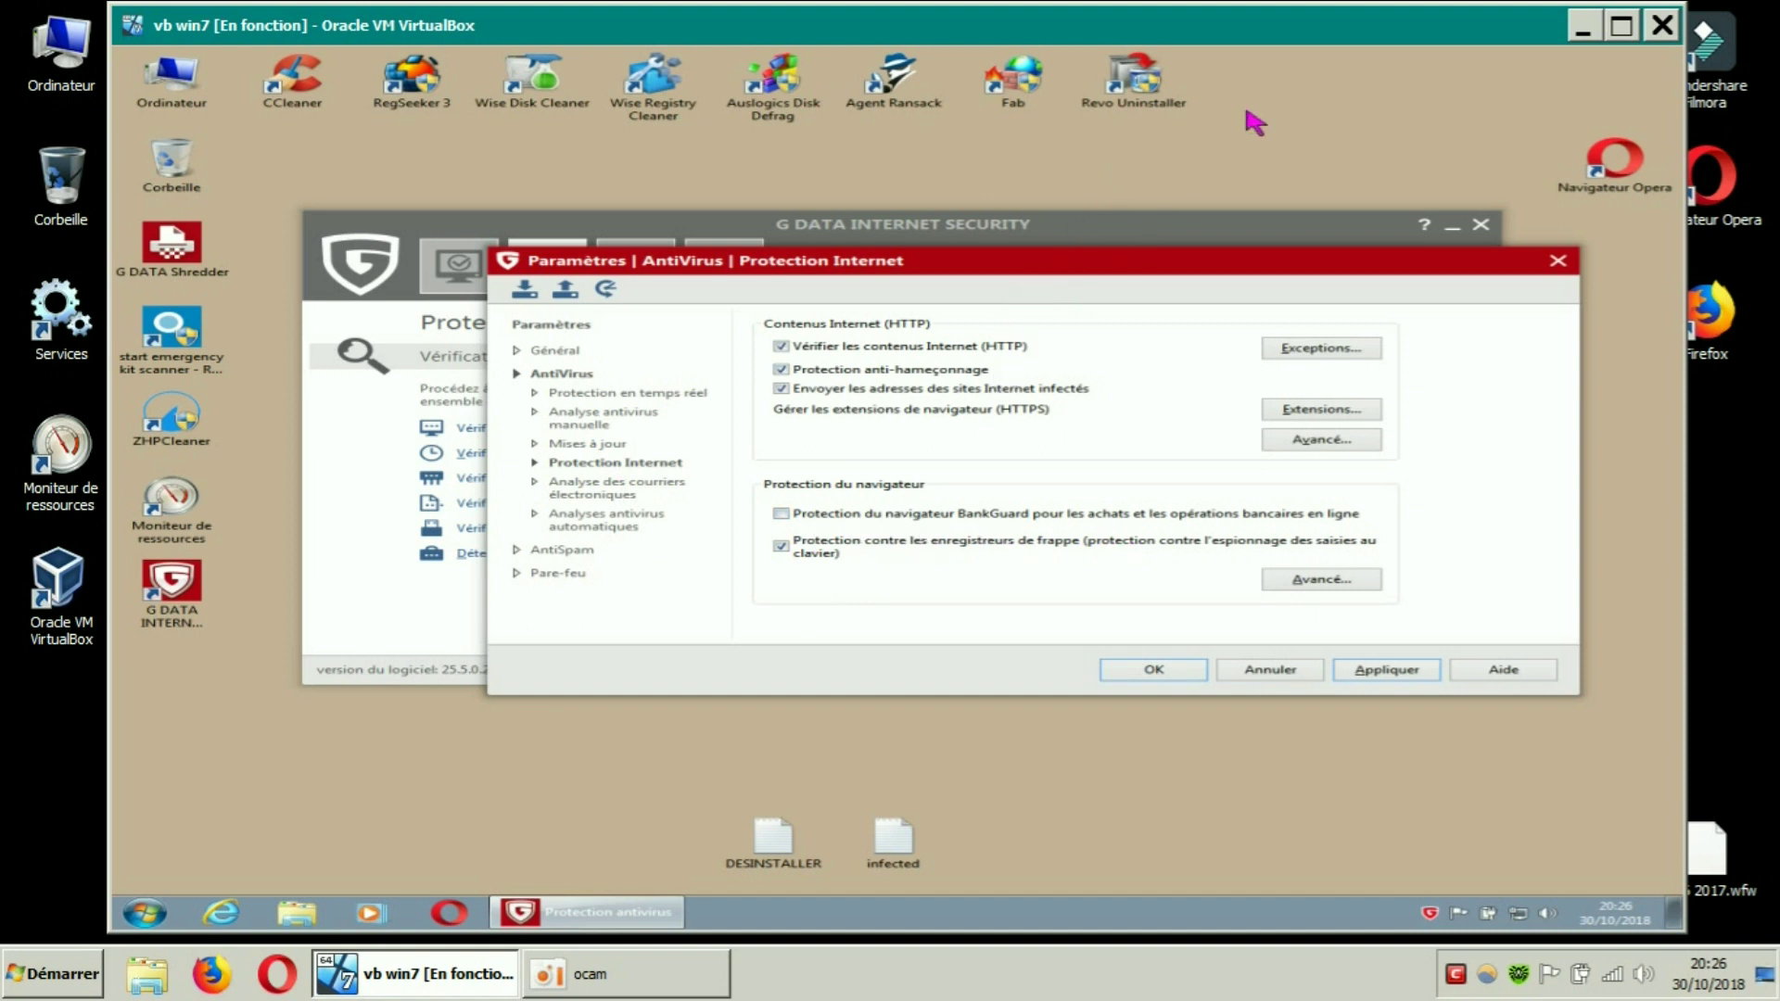
mouse_move(1306, 30)
mouse_down()
mouse_move(1279, 33)
mouse_move(1299, 37)
mouse_up()
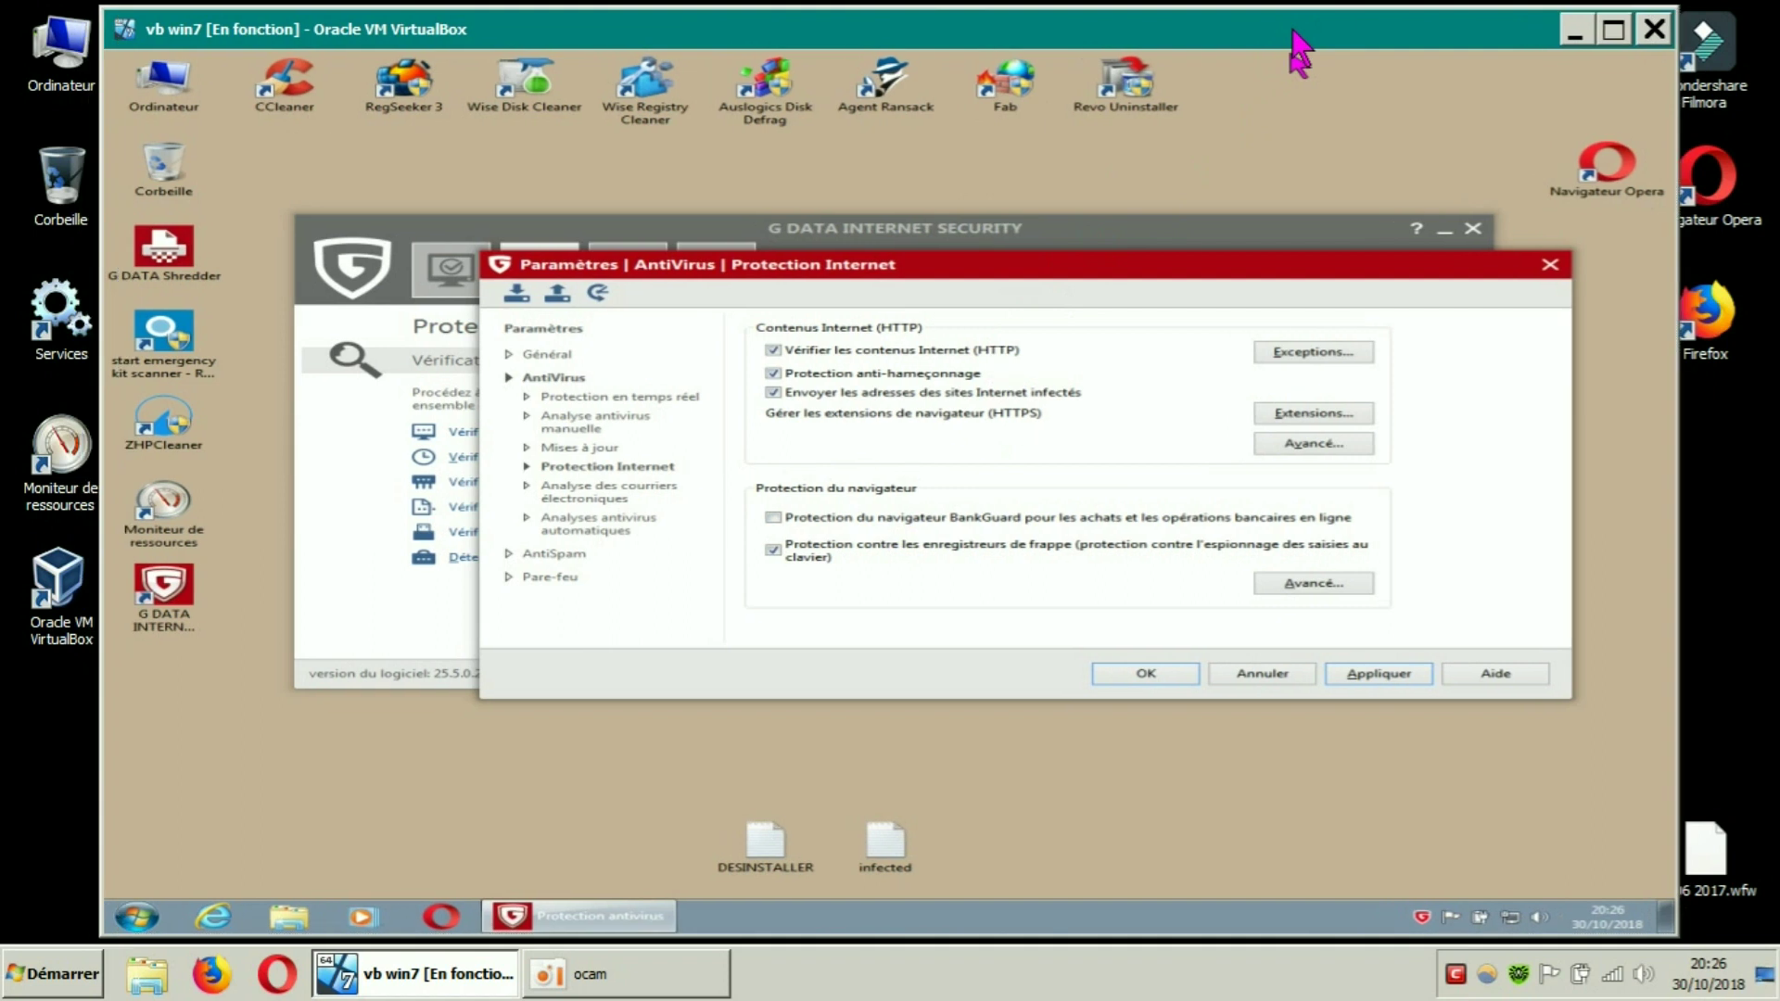
click(1369, 675)
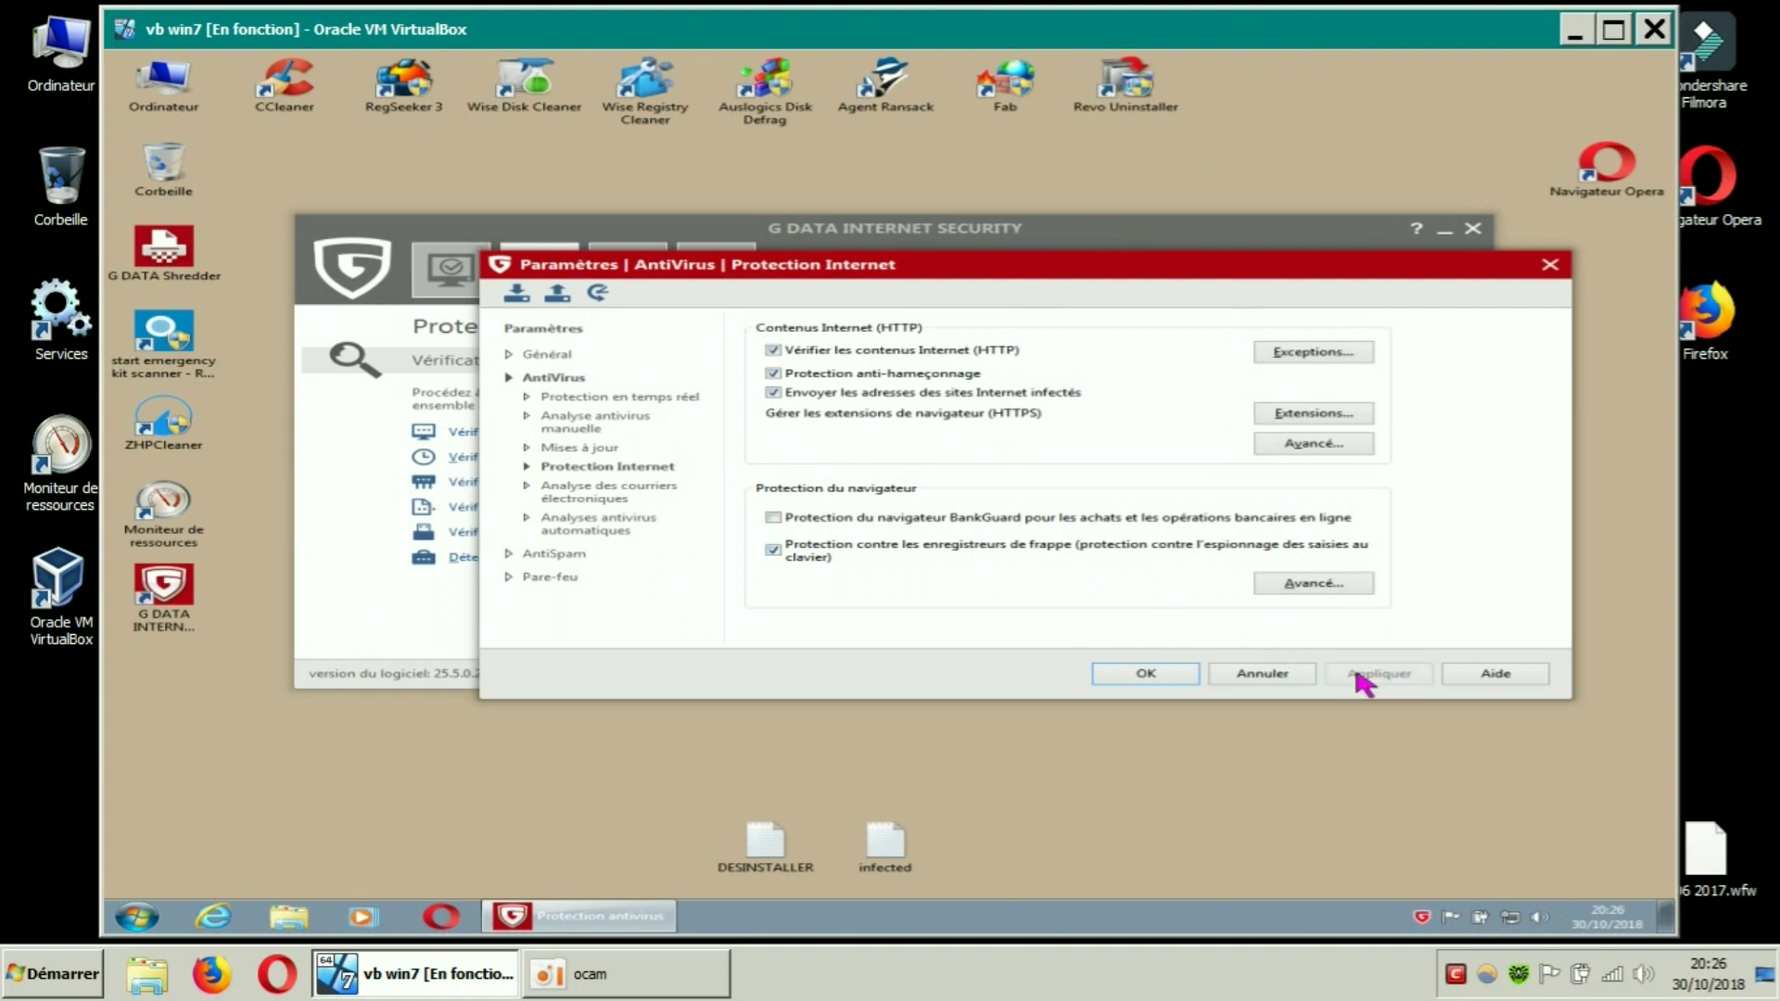
Set the automatic virus signature updates to run every 3 hours in the extended update settings
click(594, 449)
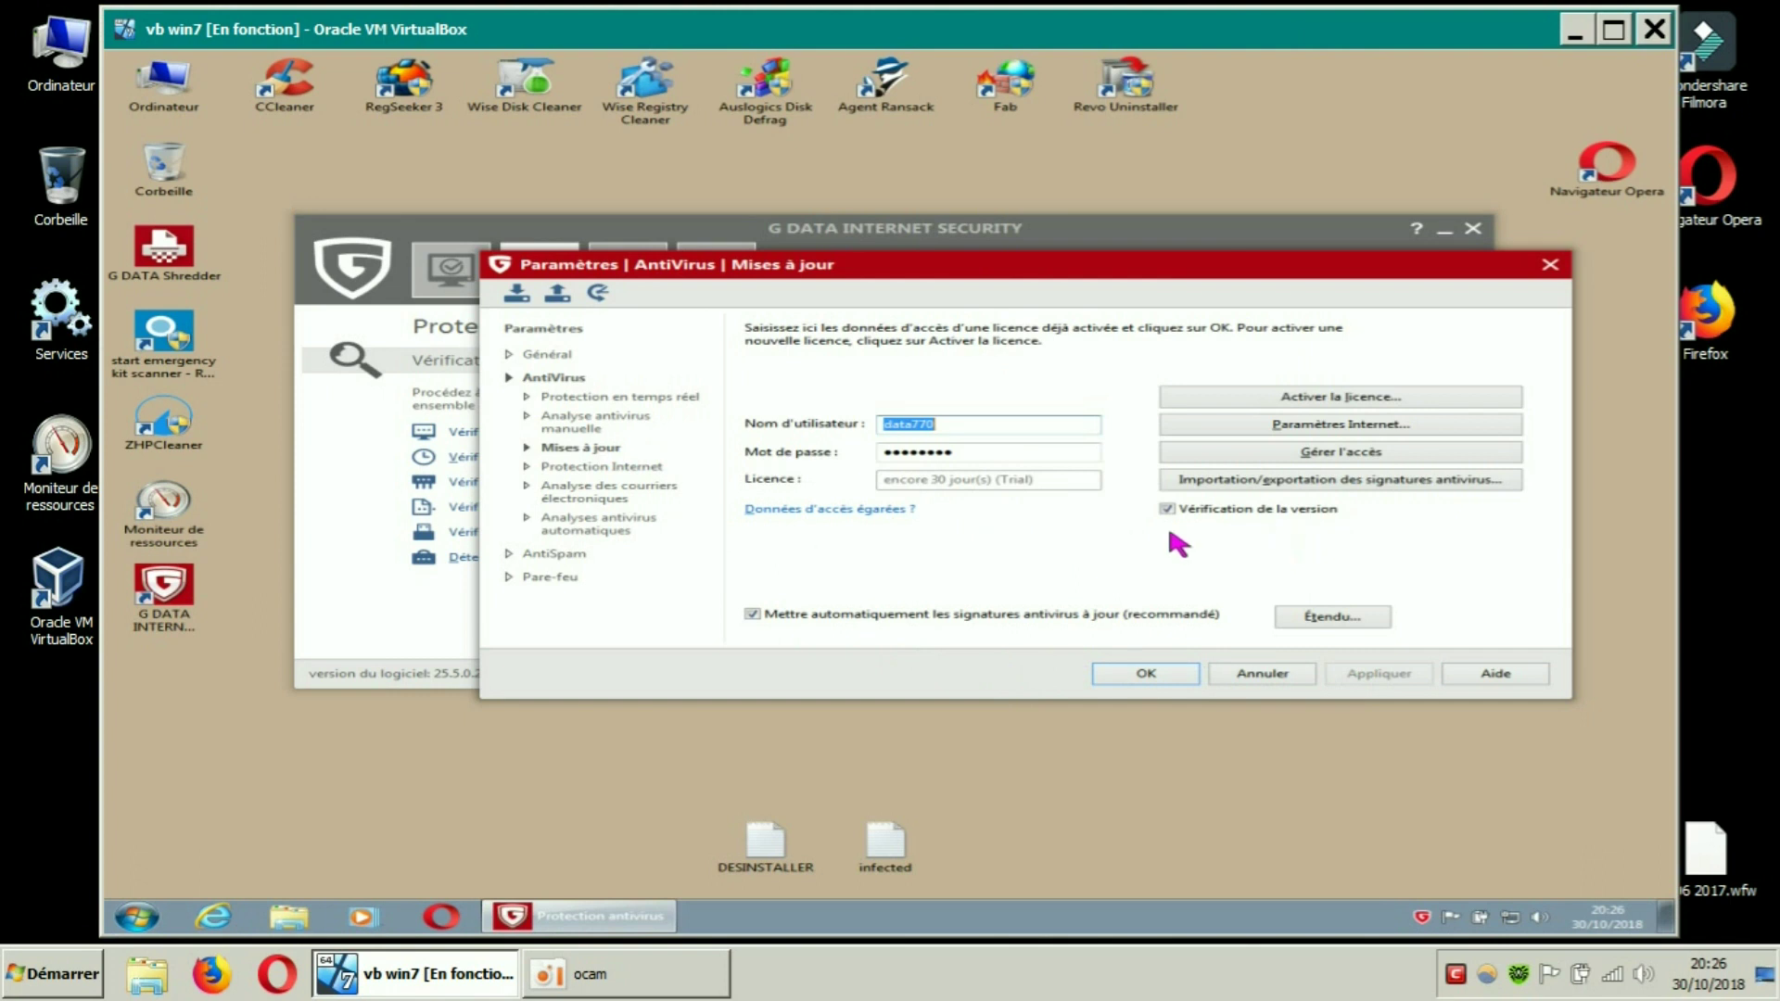
click(1312, 623)
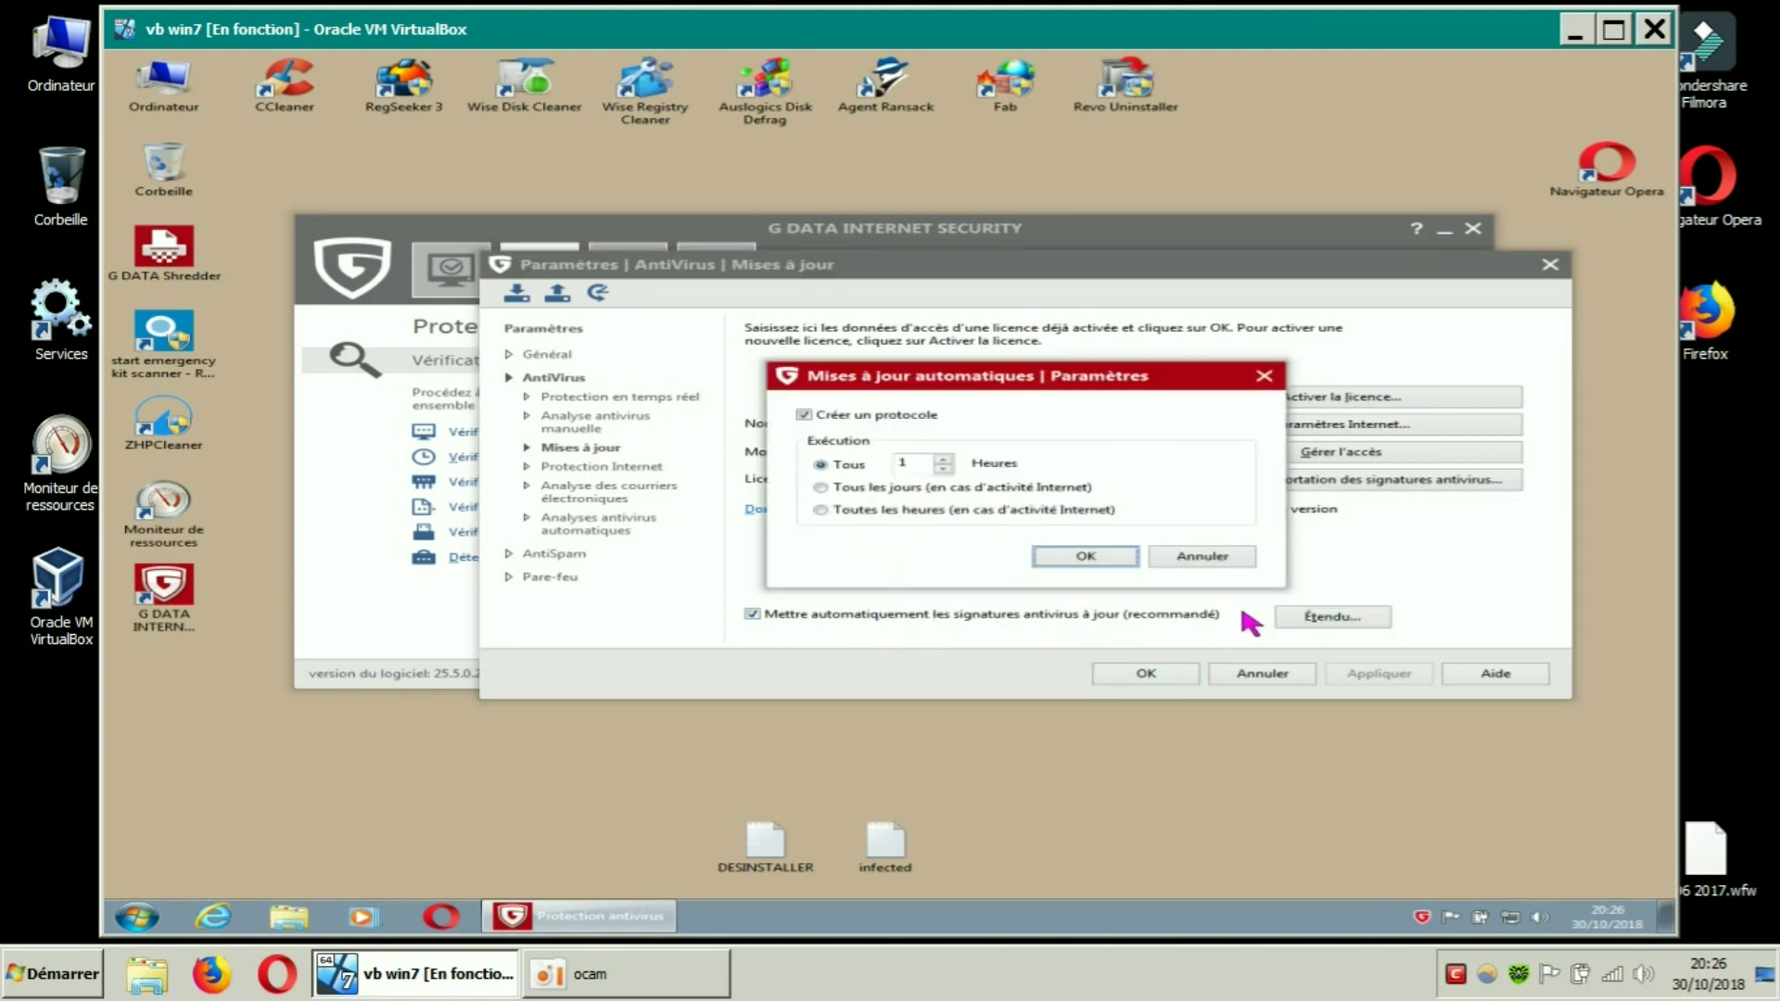
click(1264, 375)
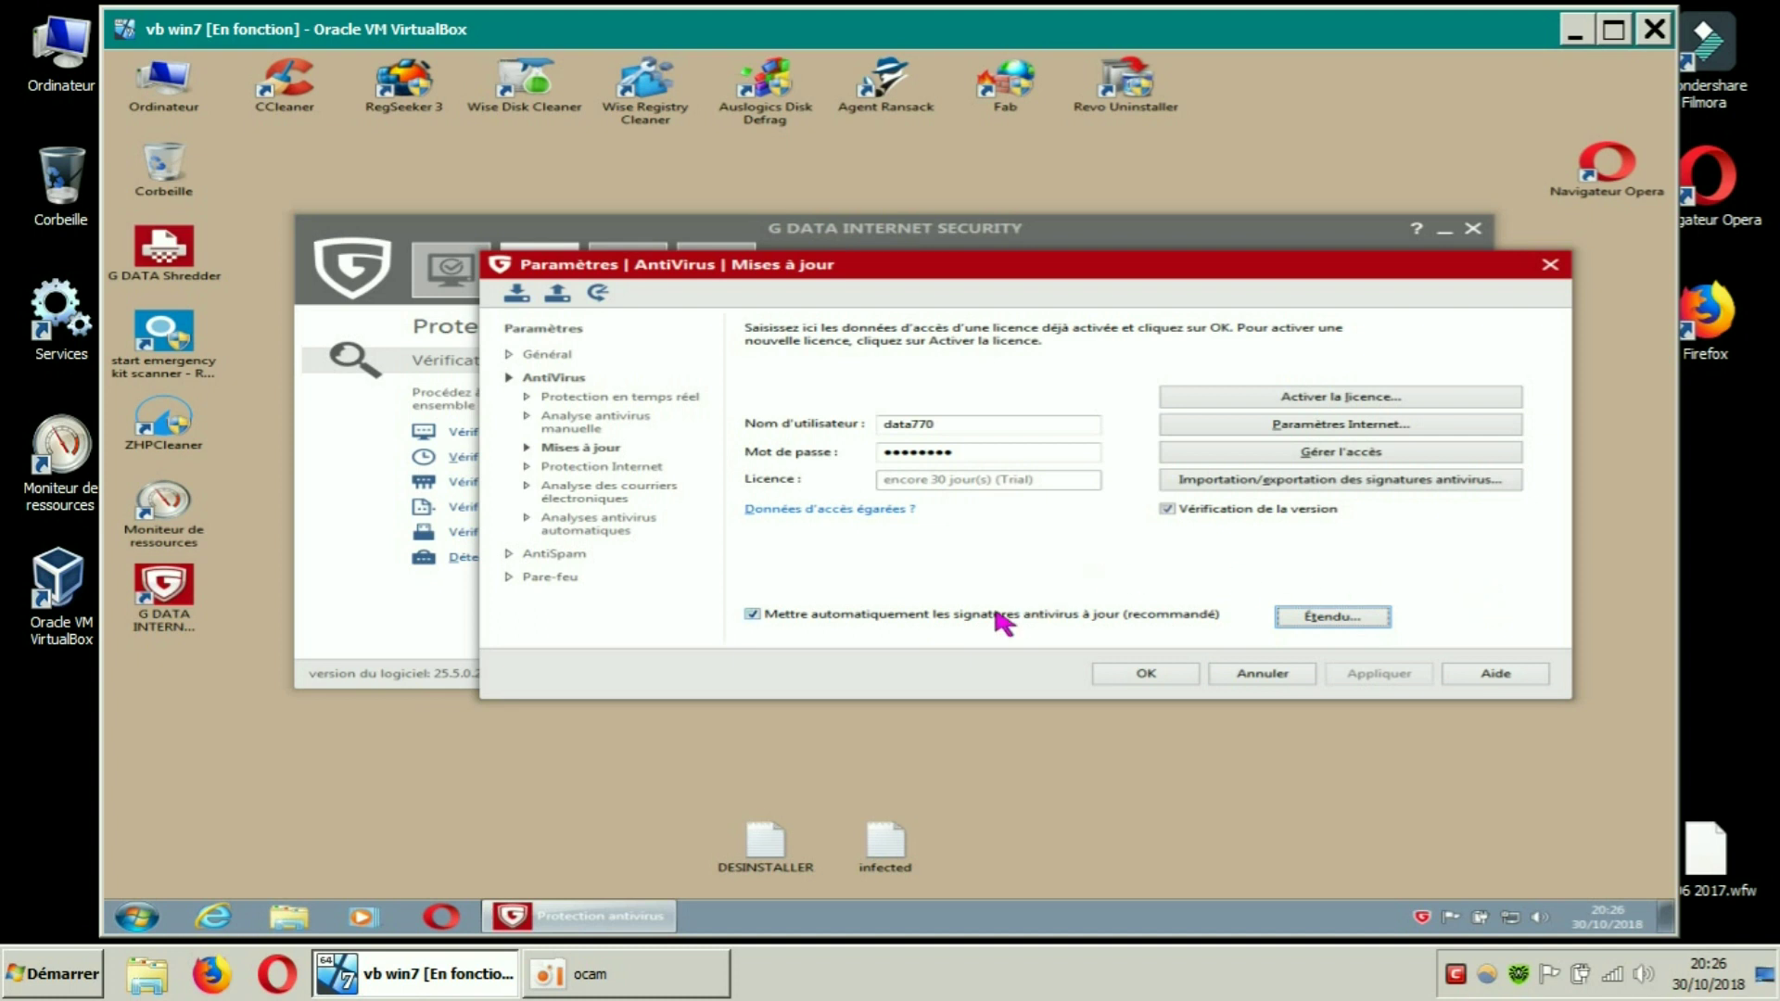
click(1319, 621)
drag(924, 468, 895, 473)
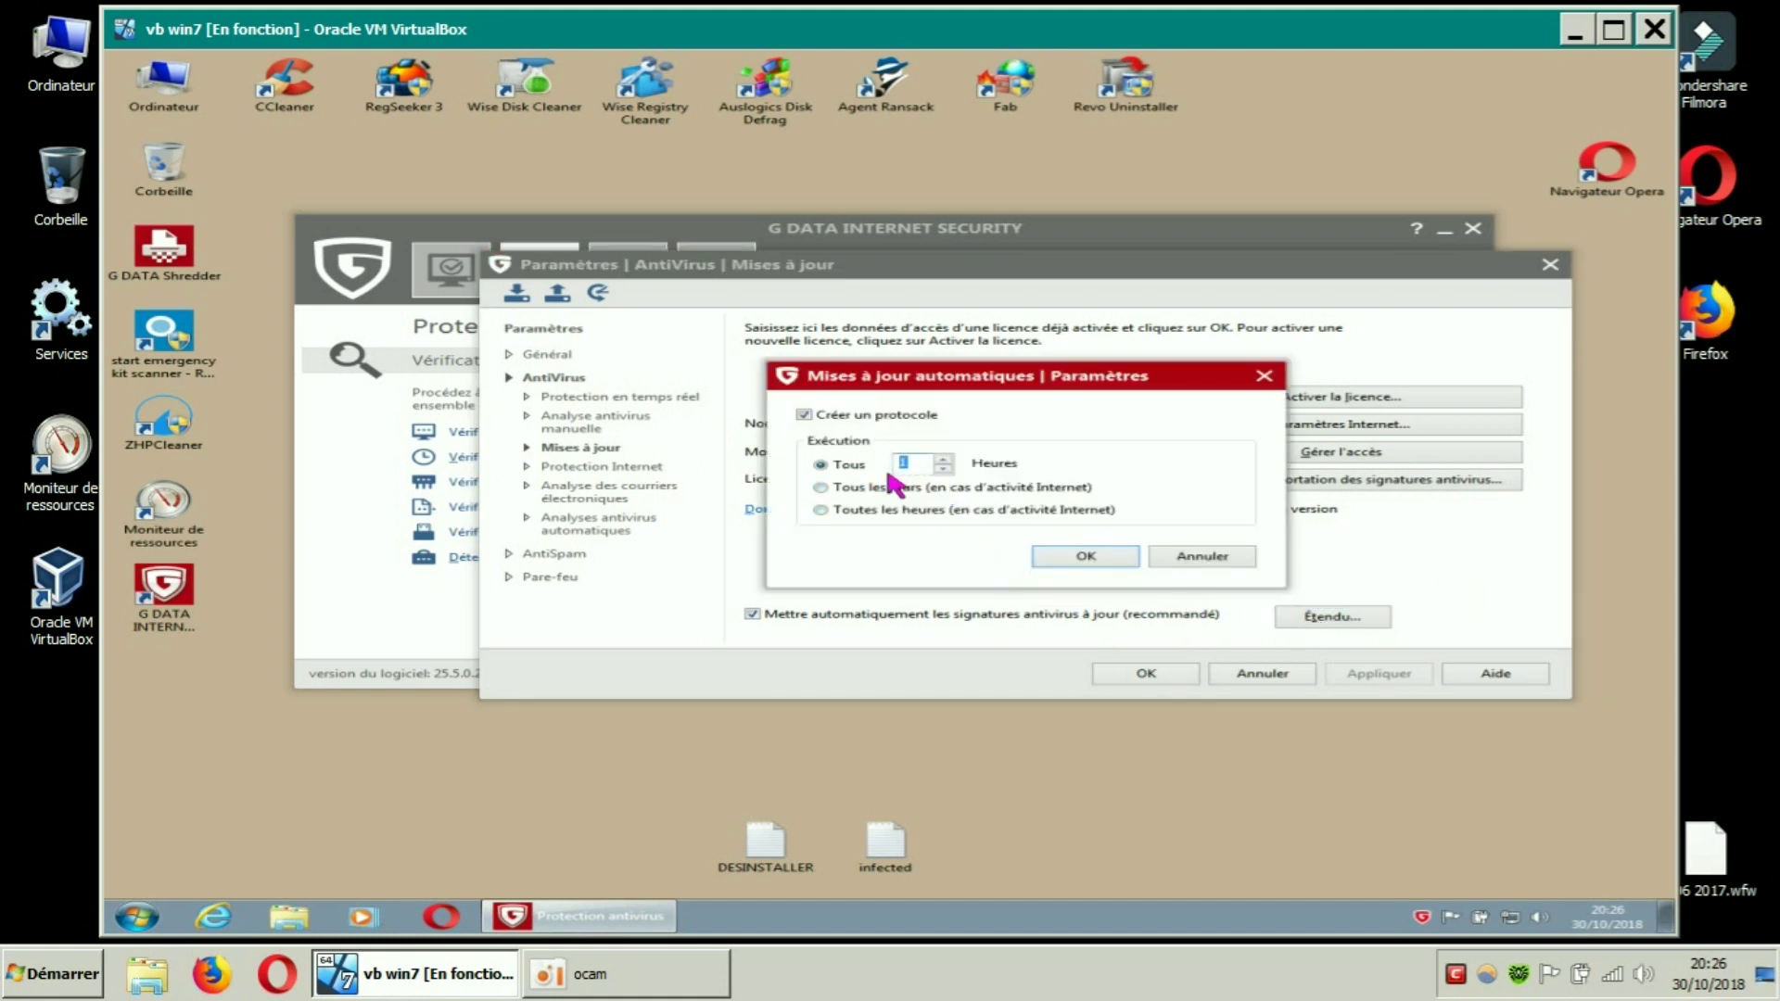
text(6)
text(23)
drag(927, 468, 889, 474)
click(1052, 557)
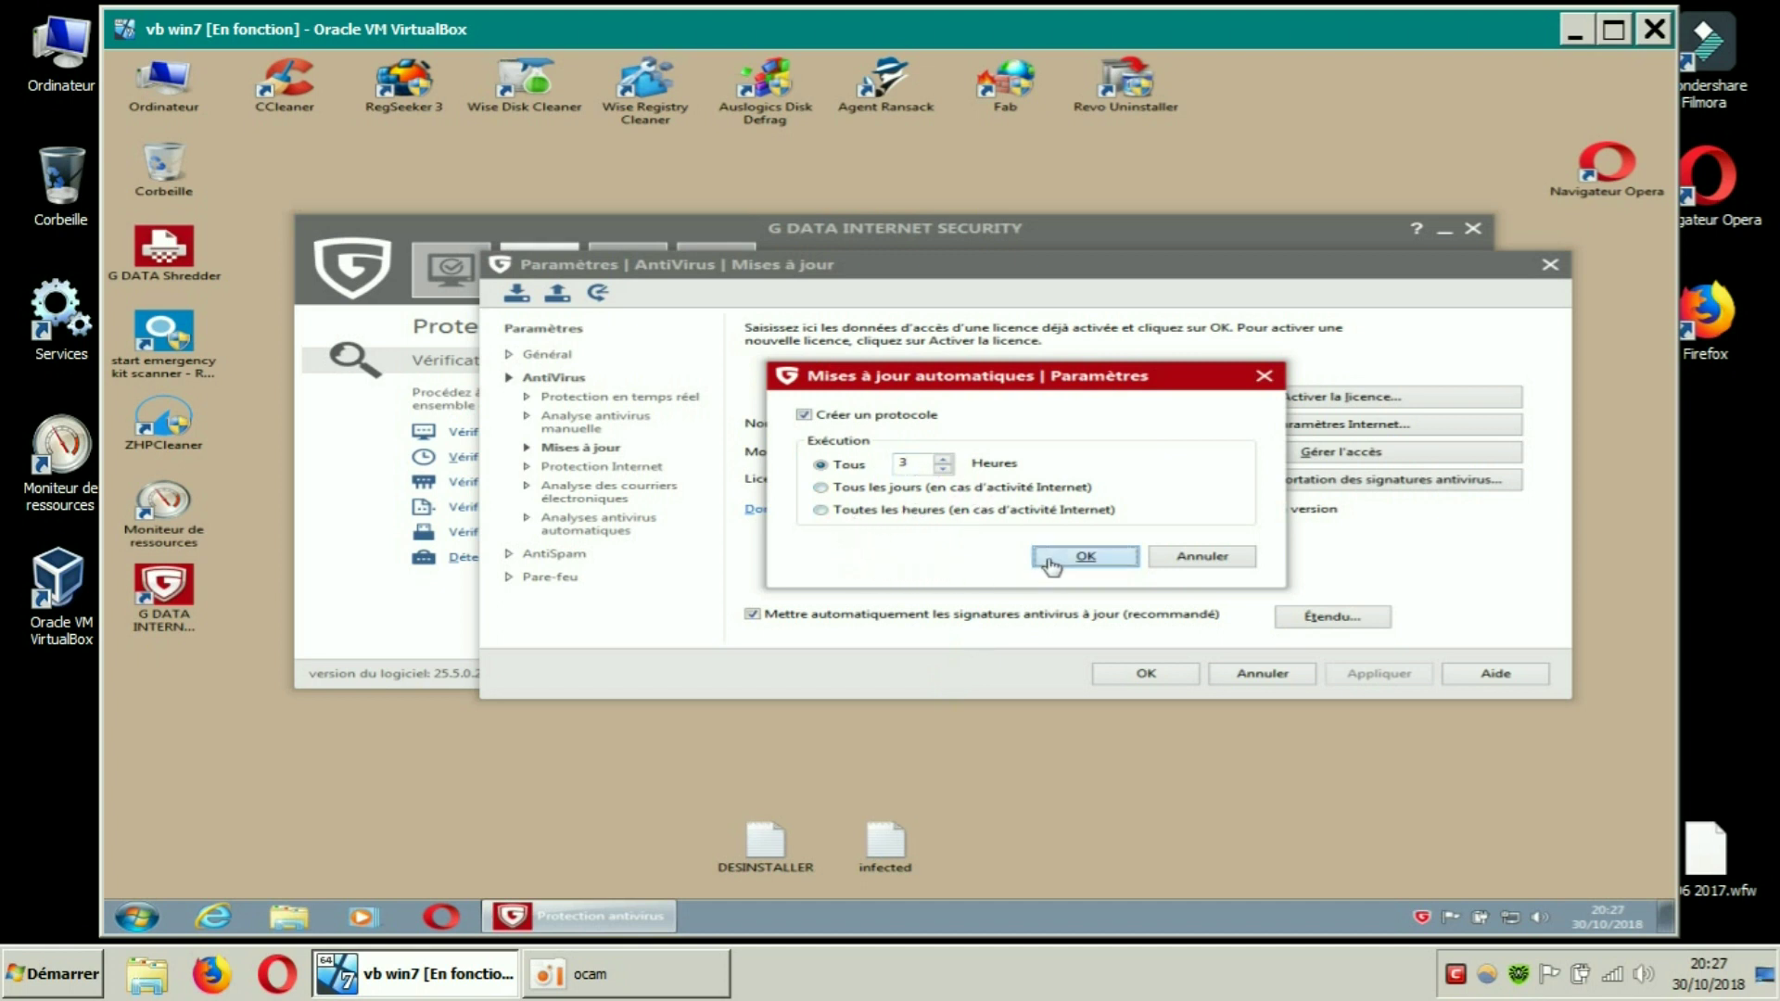
Apply the update settings, turn off the idle-time scan under automatic antivirus scans, save the change, and close G DATA
click(1380, 674)
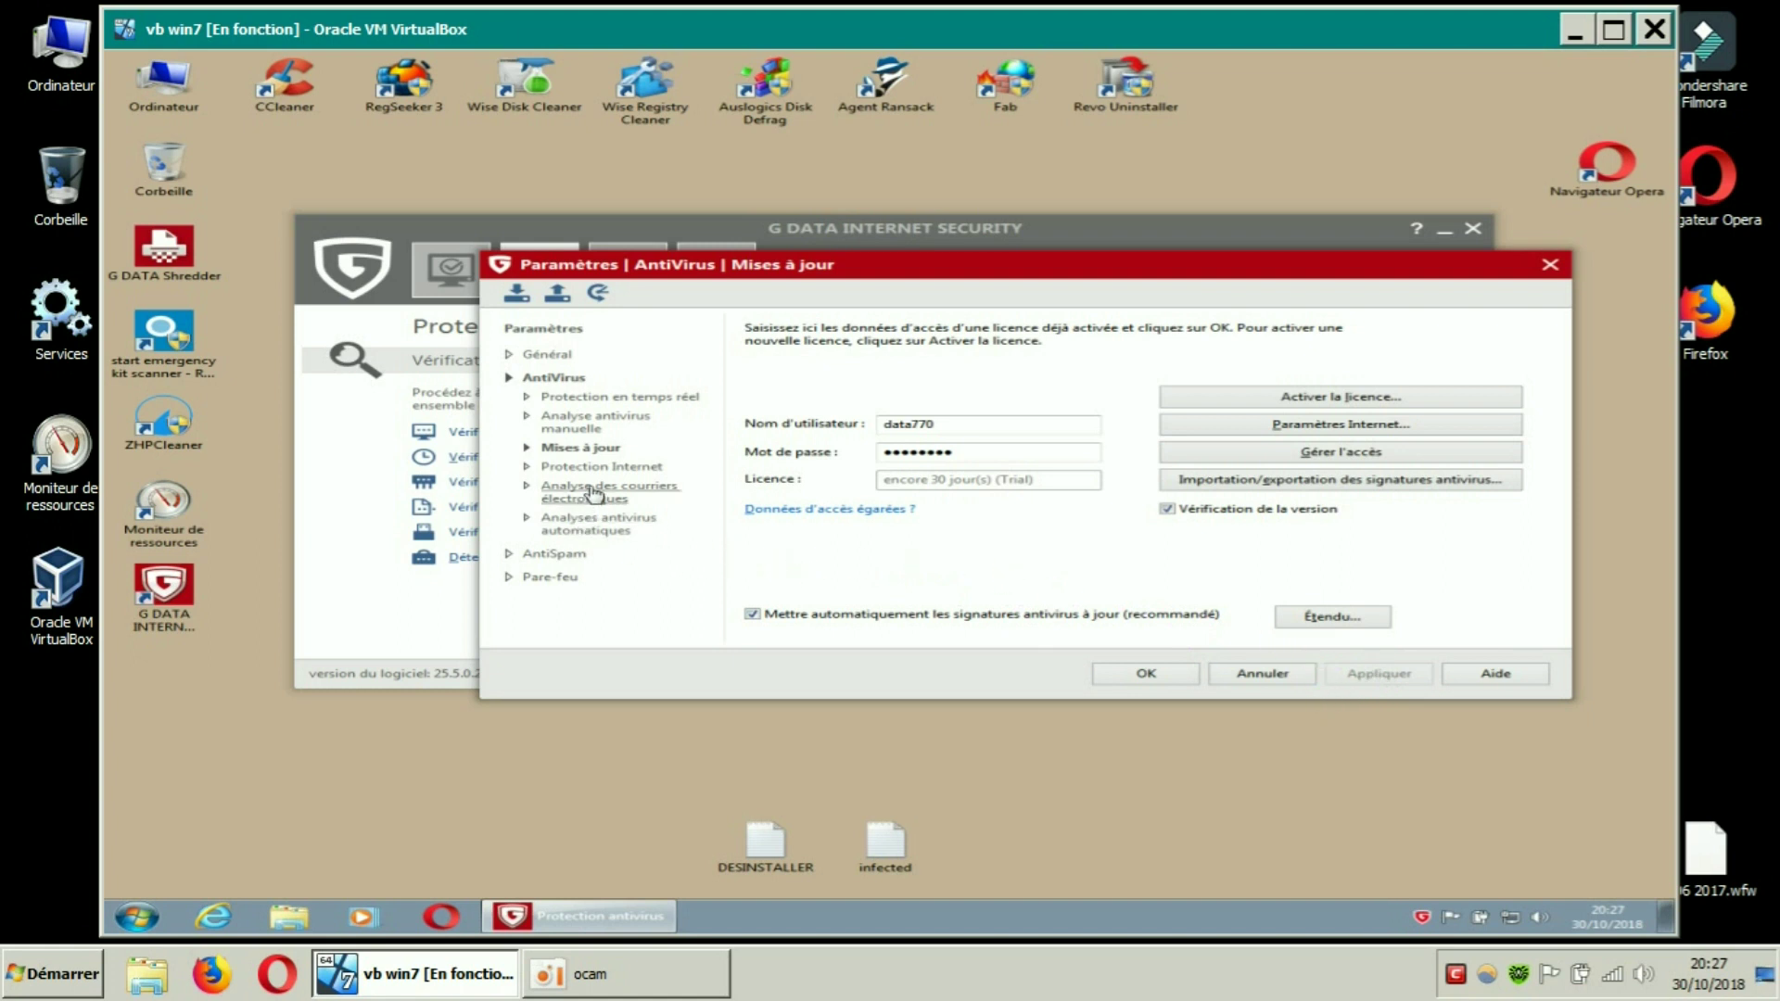
click(598, 524)
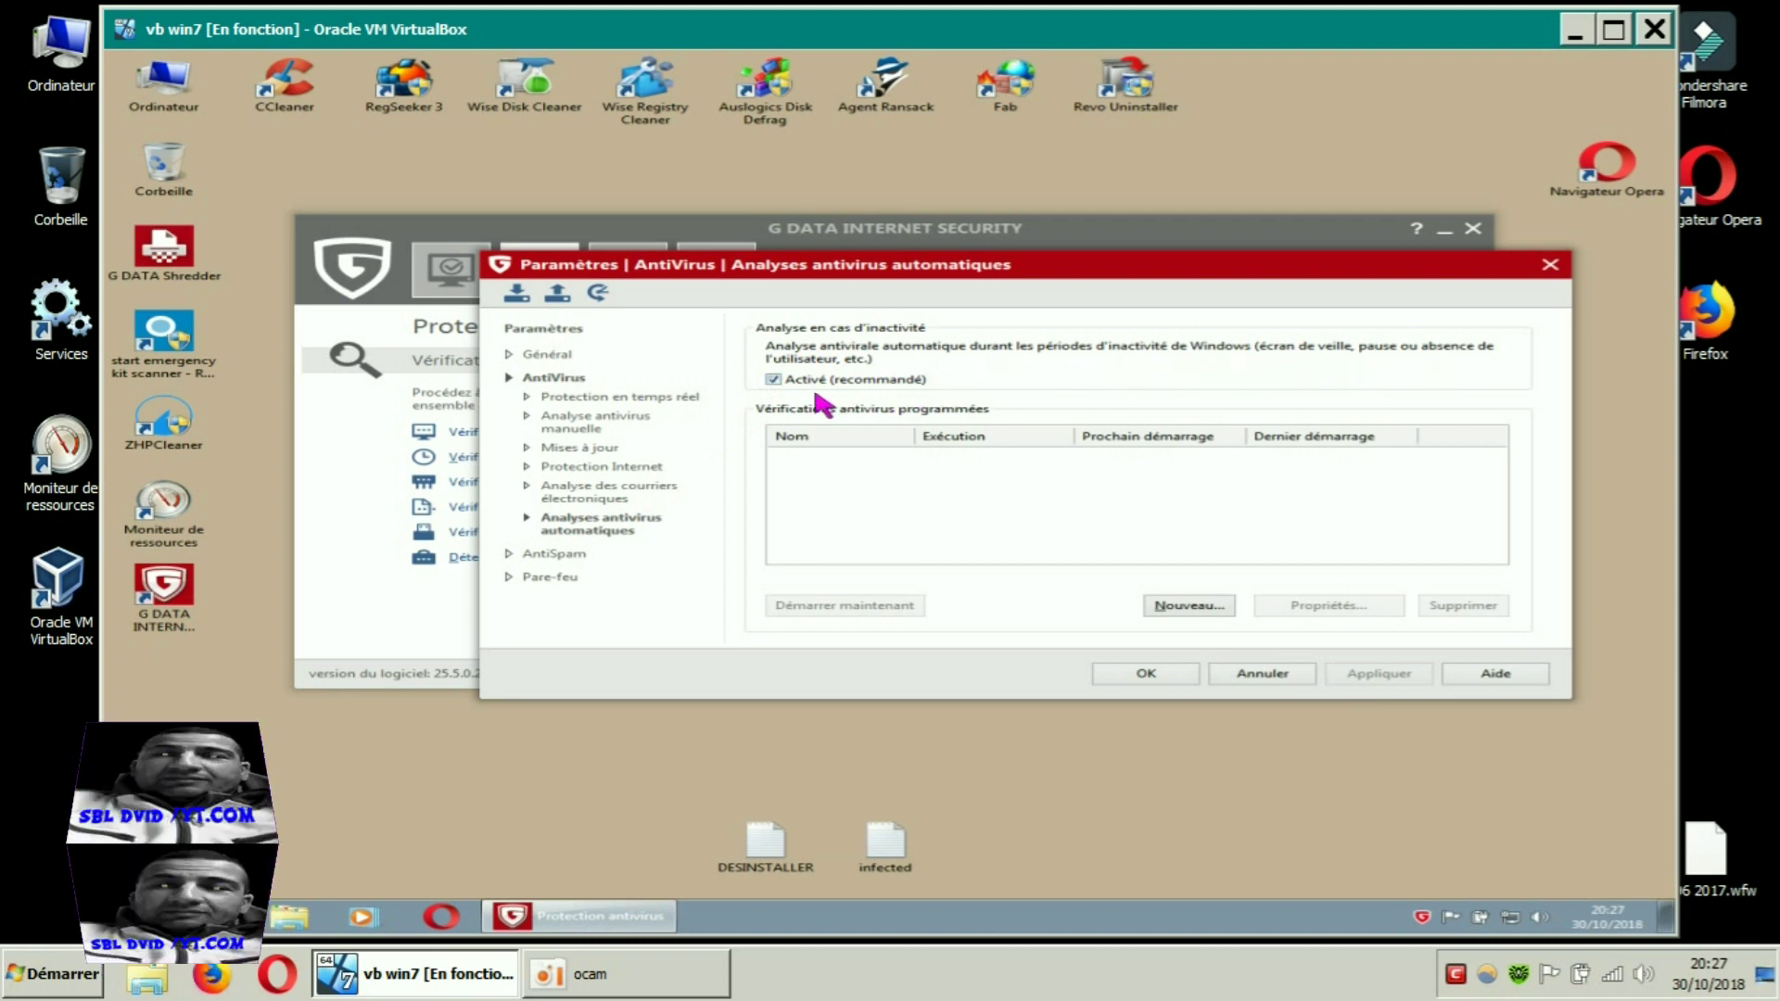
click(773, 380)
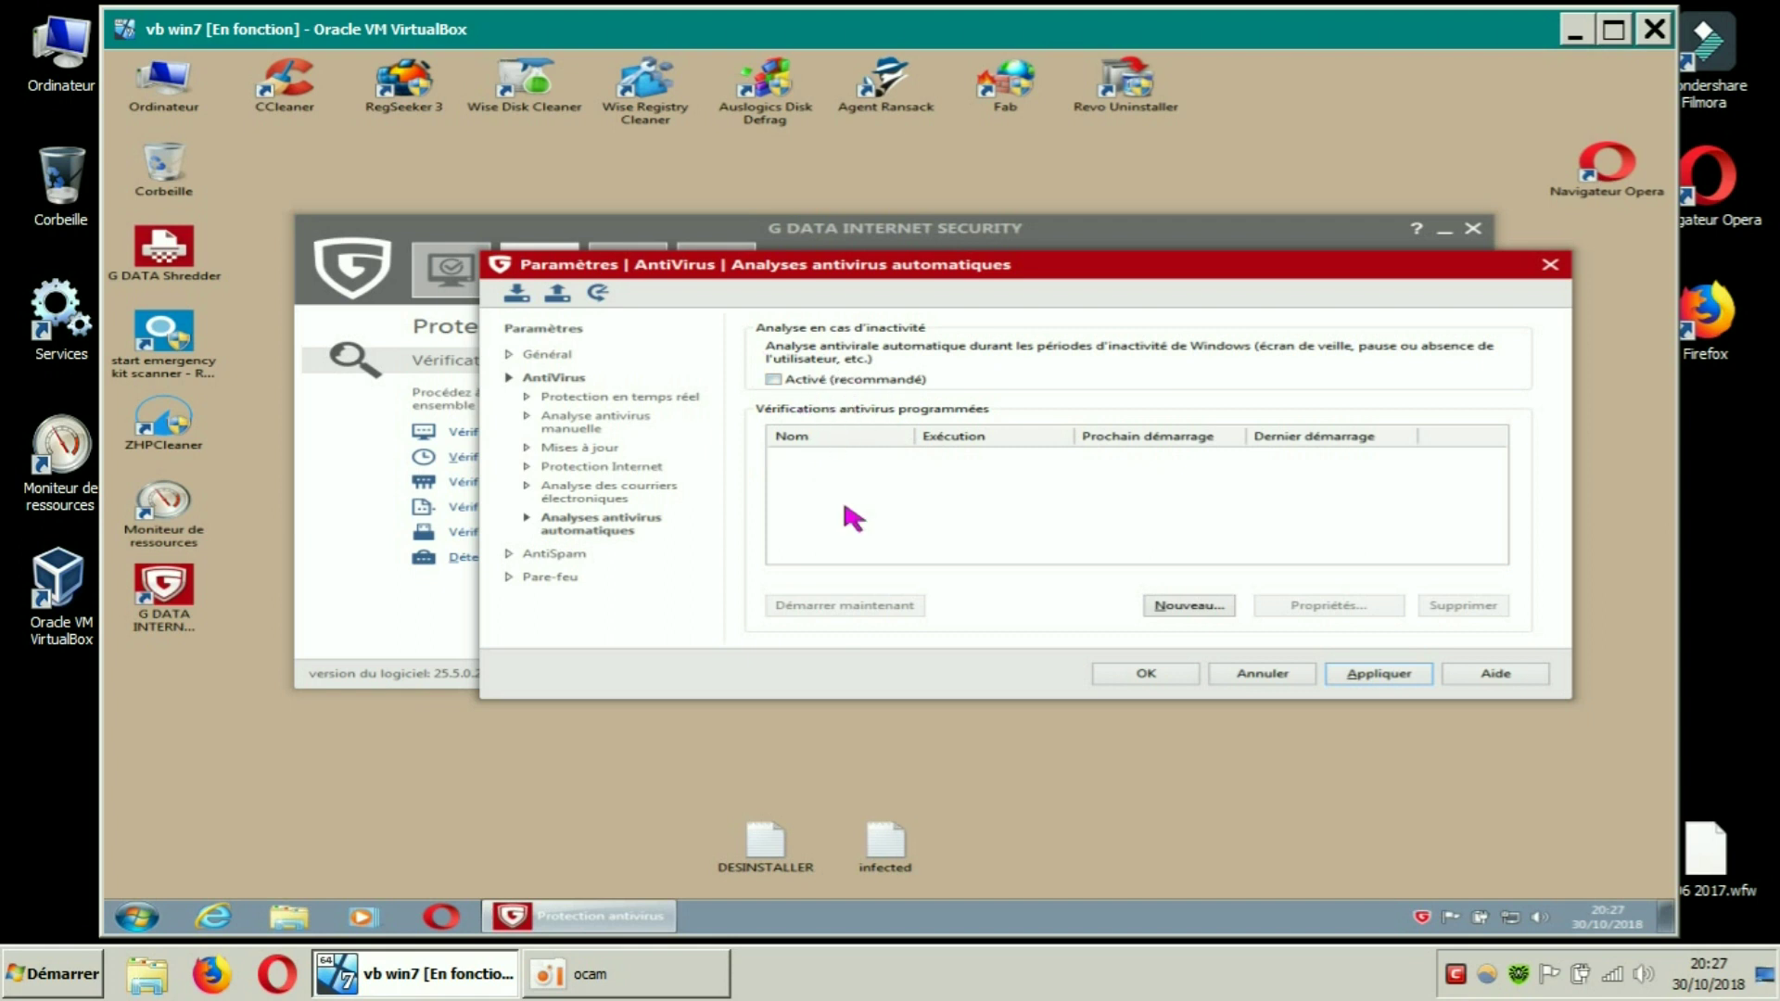
click(1384, 682)
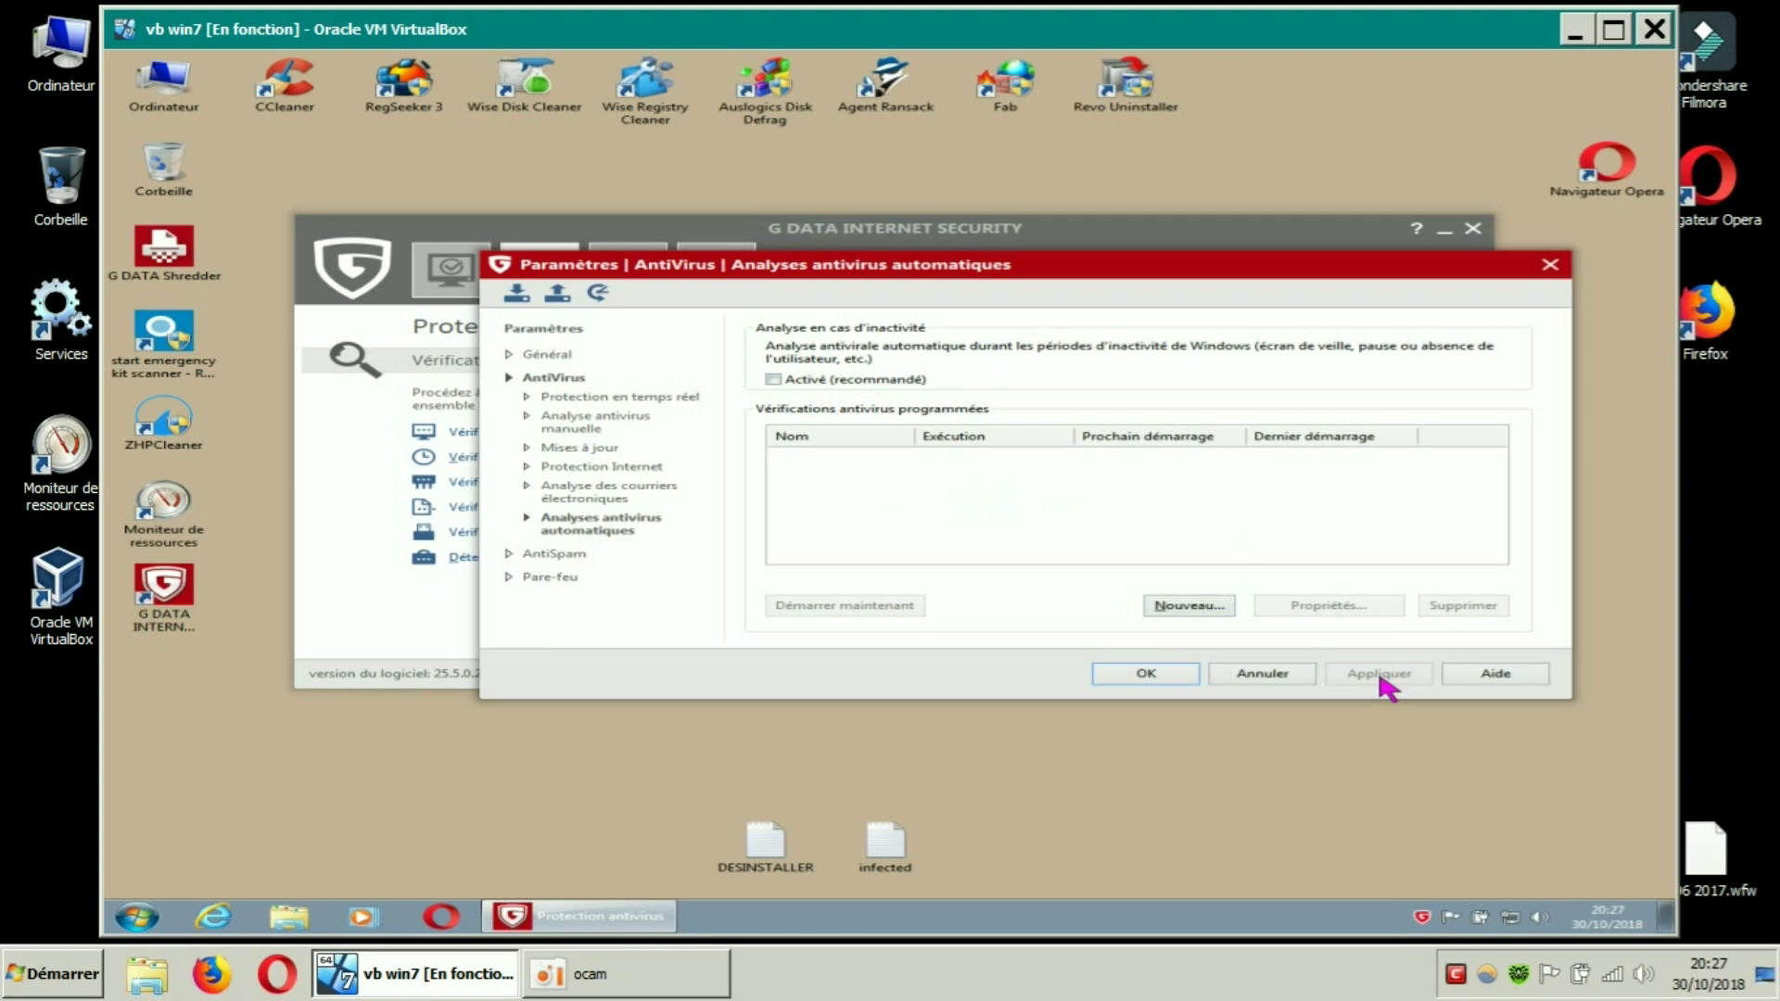
click(1144, 675)
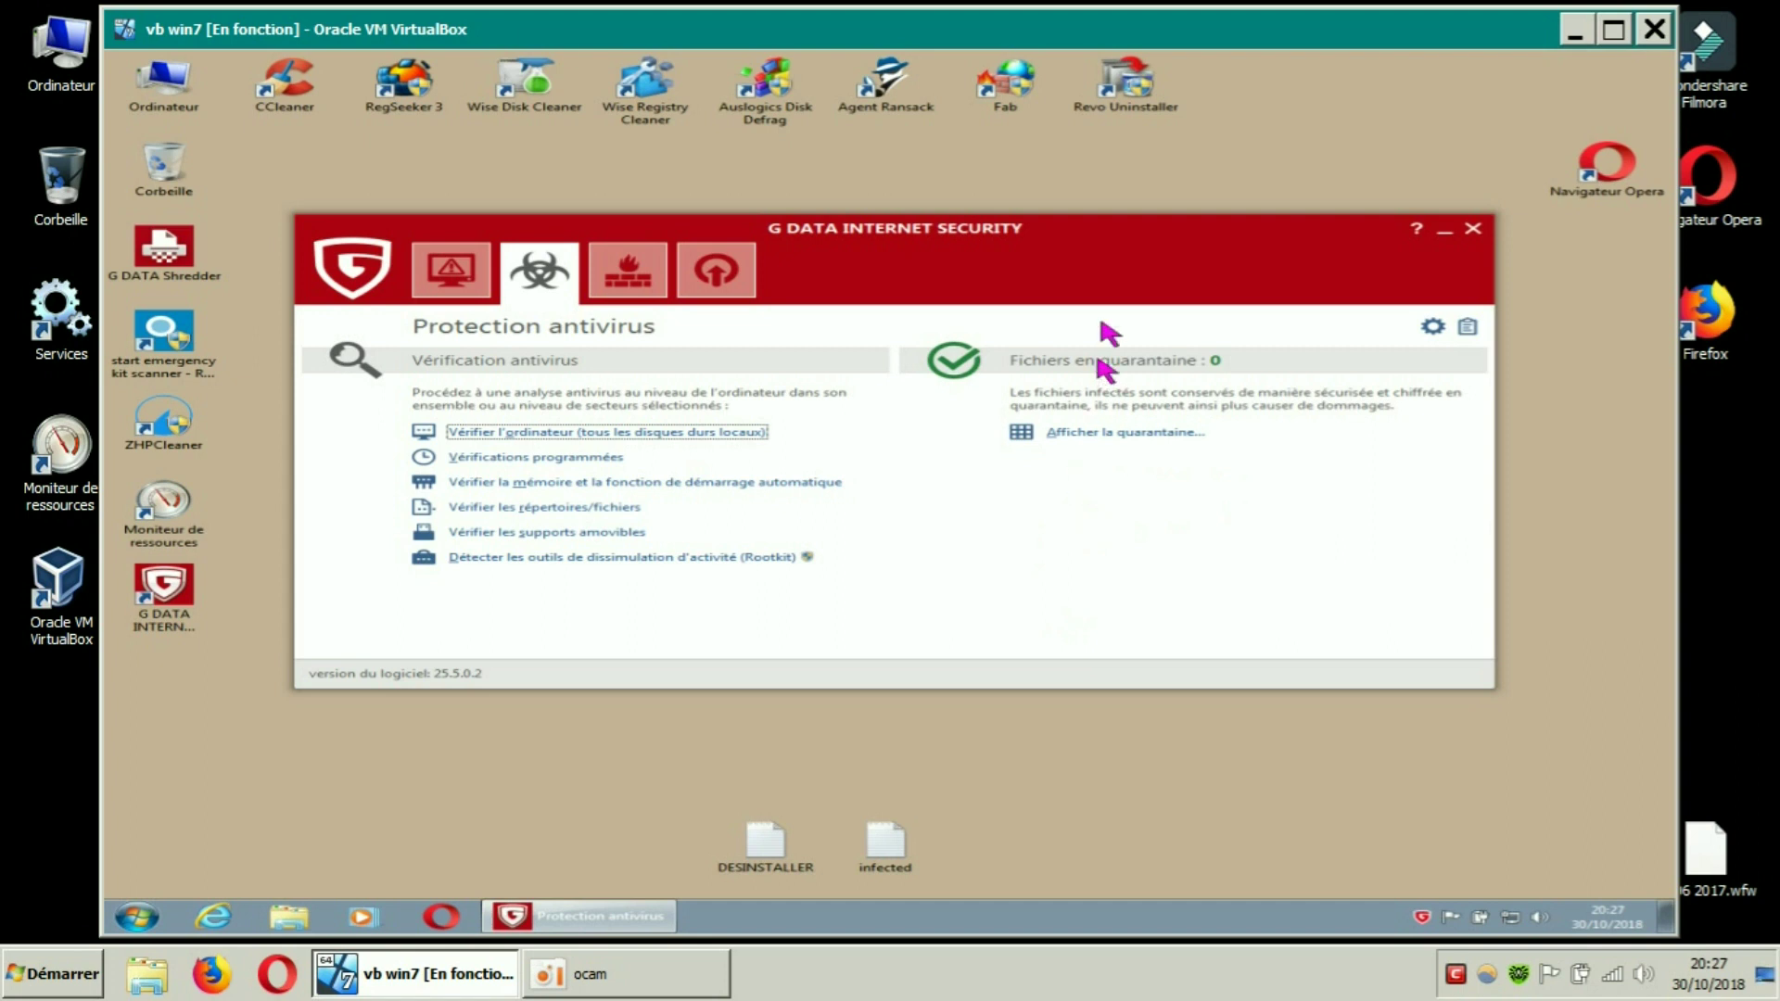
click(1472, 228)
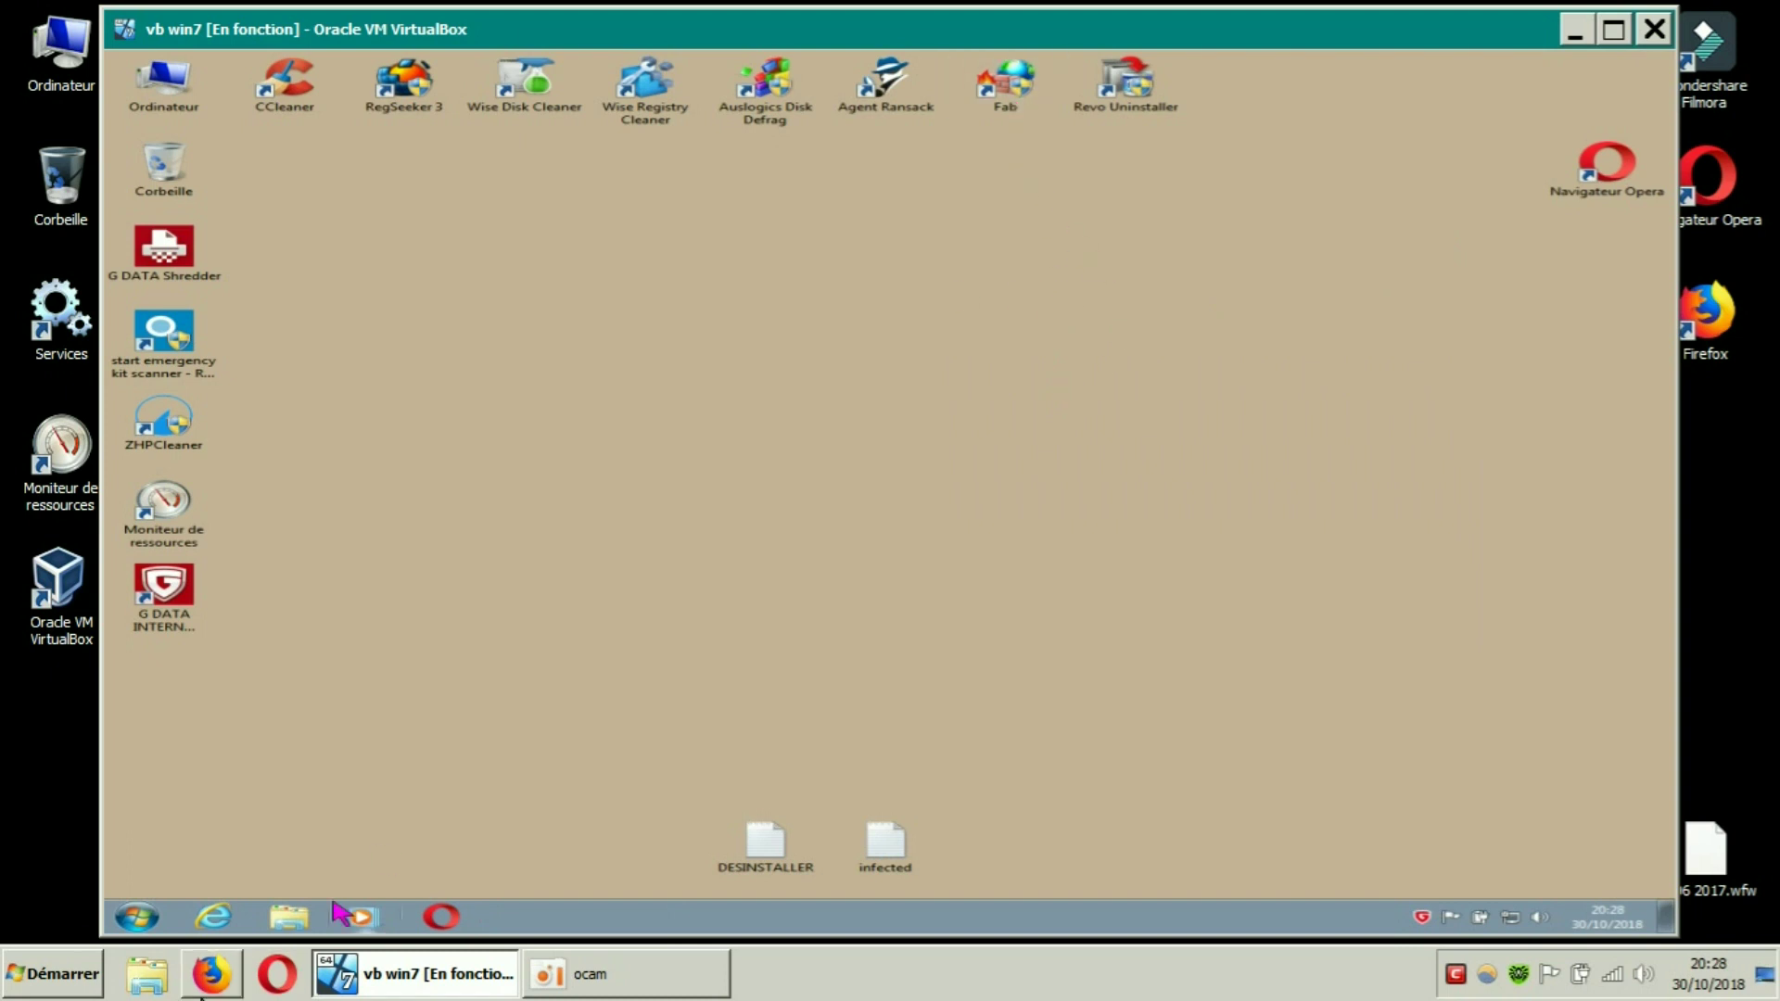
Check the Windows Firewall status for private and public networks in the virtual machine's Control Panel, then return to the desktop
click(160, 922)
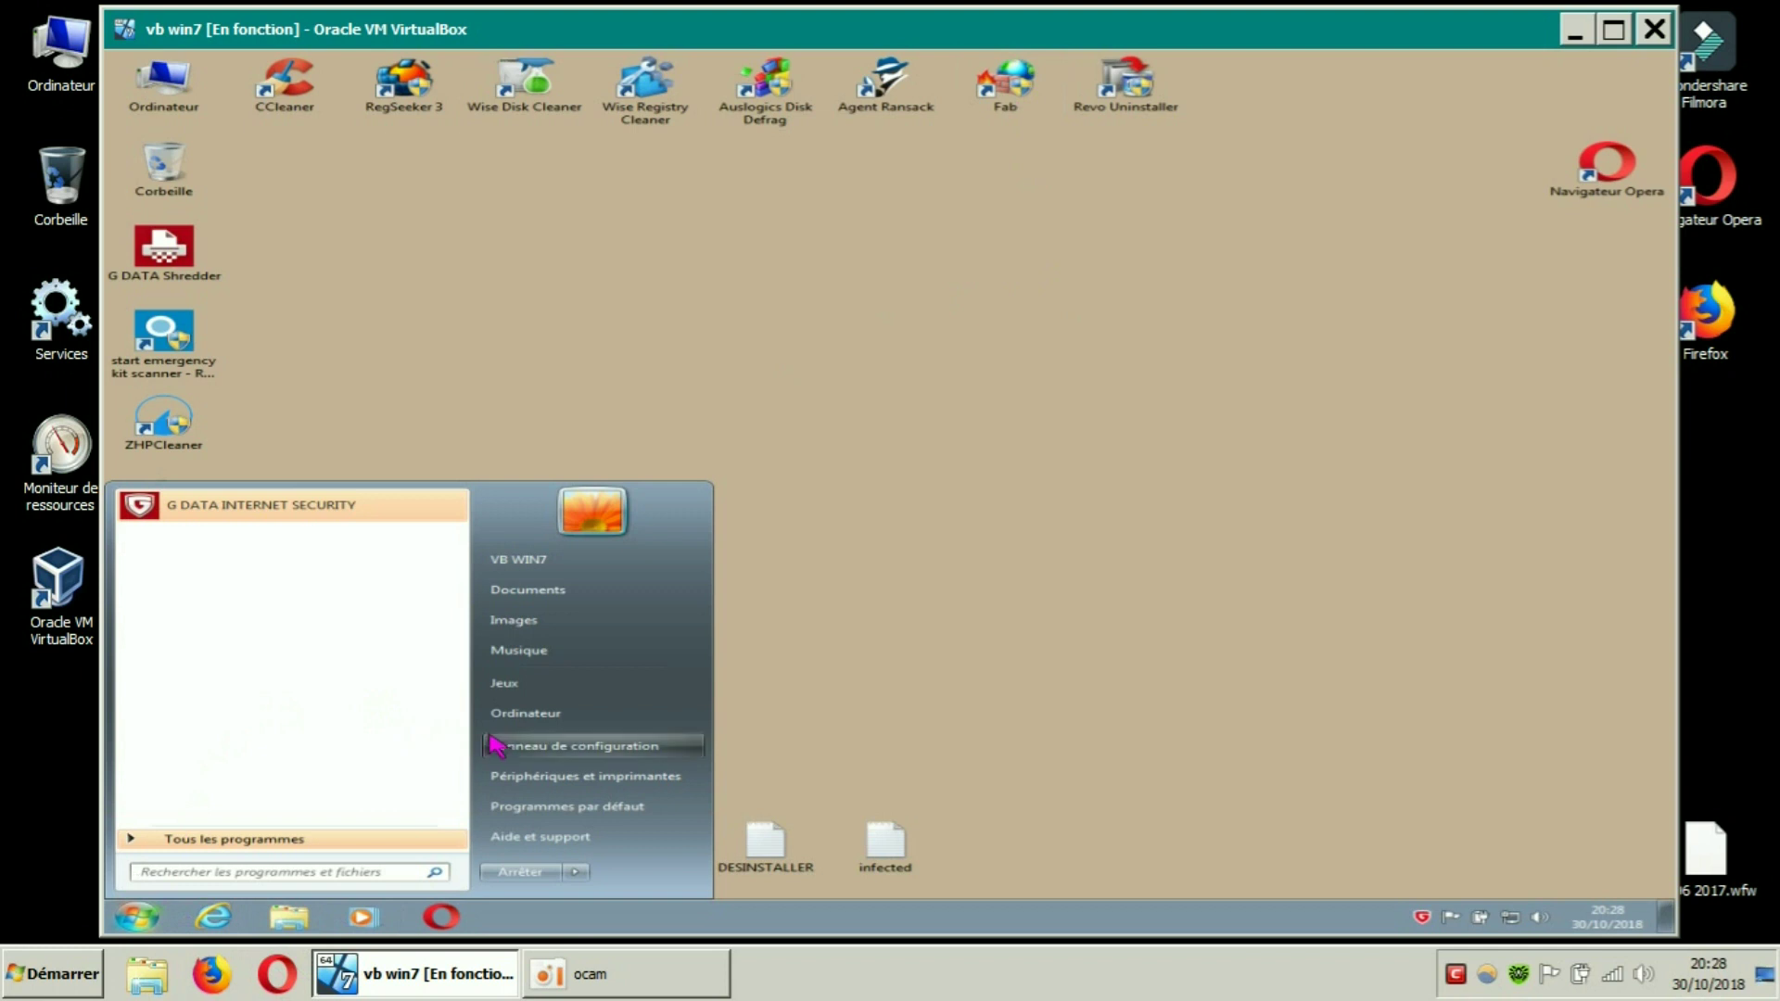
click(527, 748)
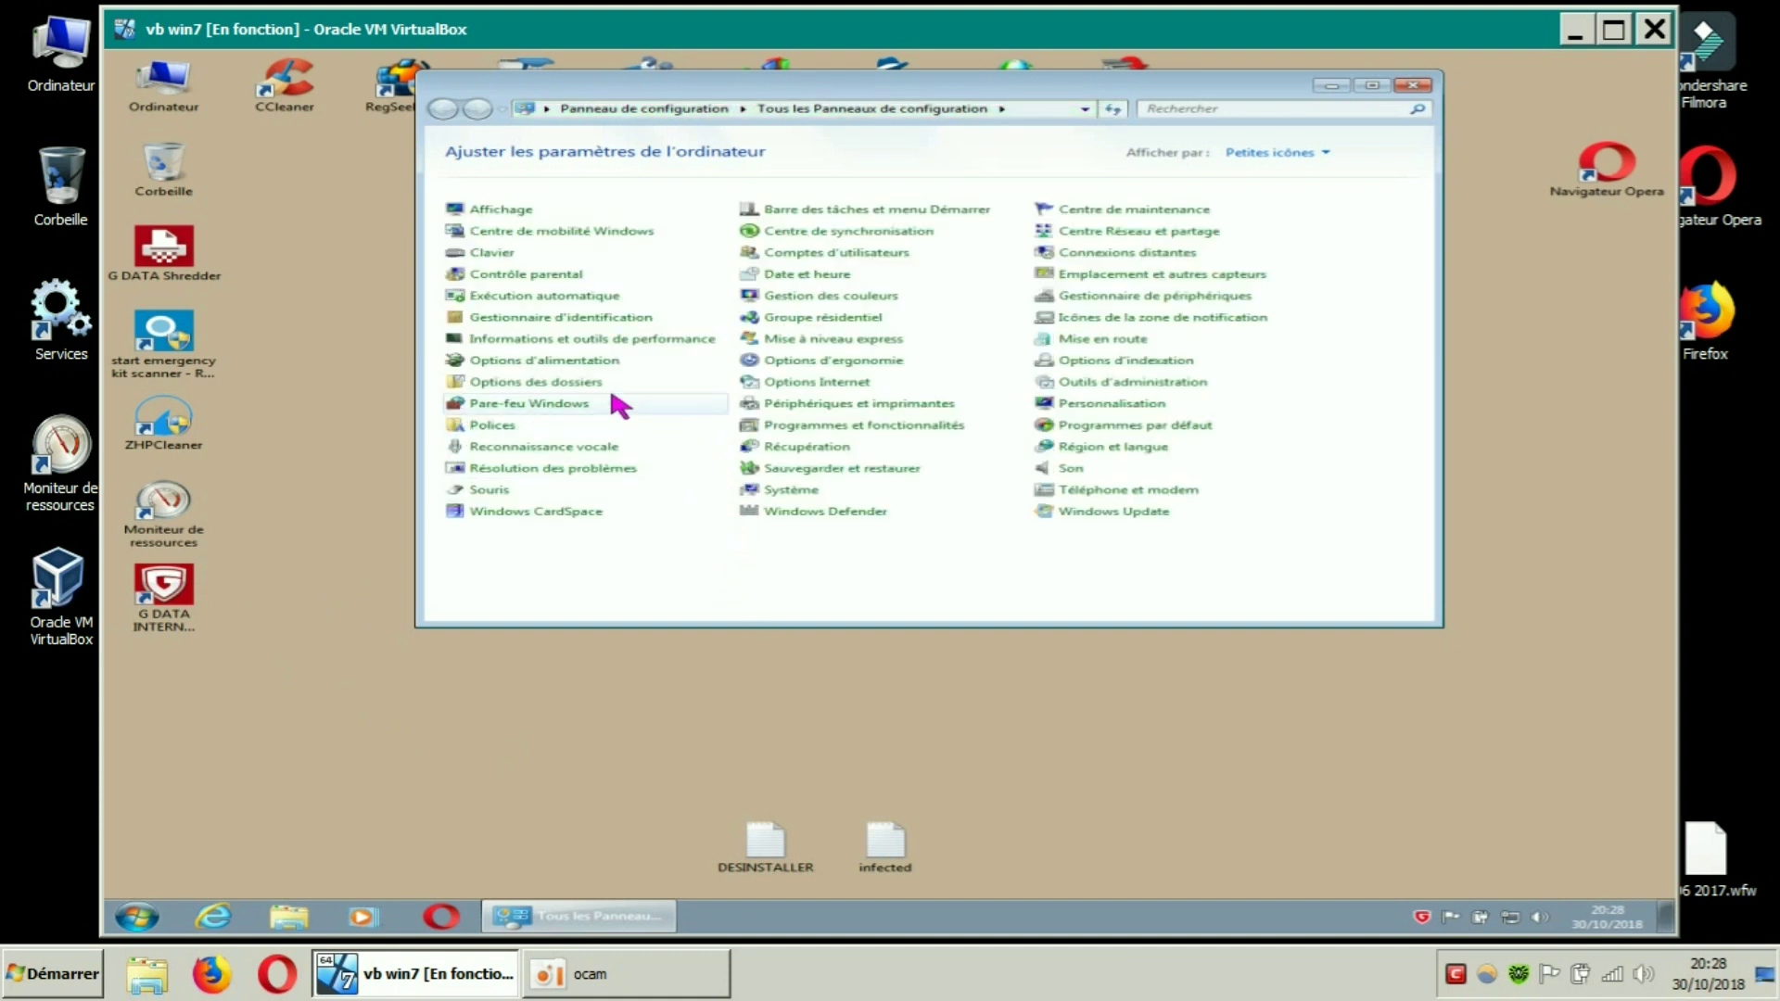
click(575, 404)
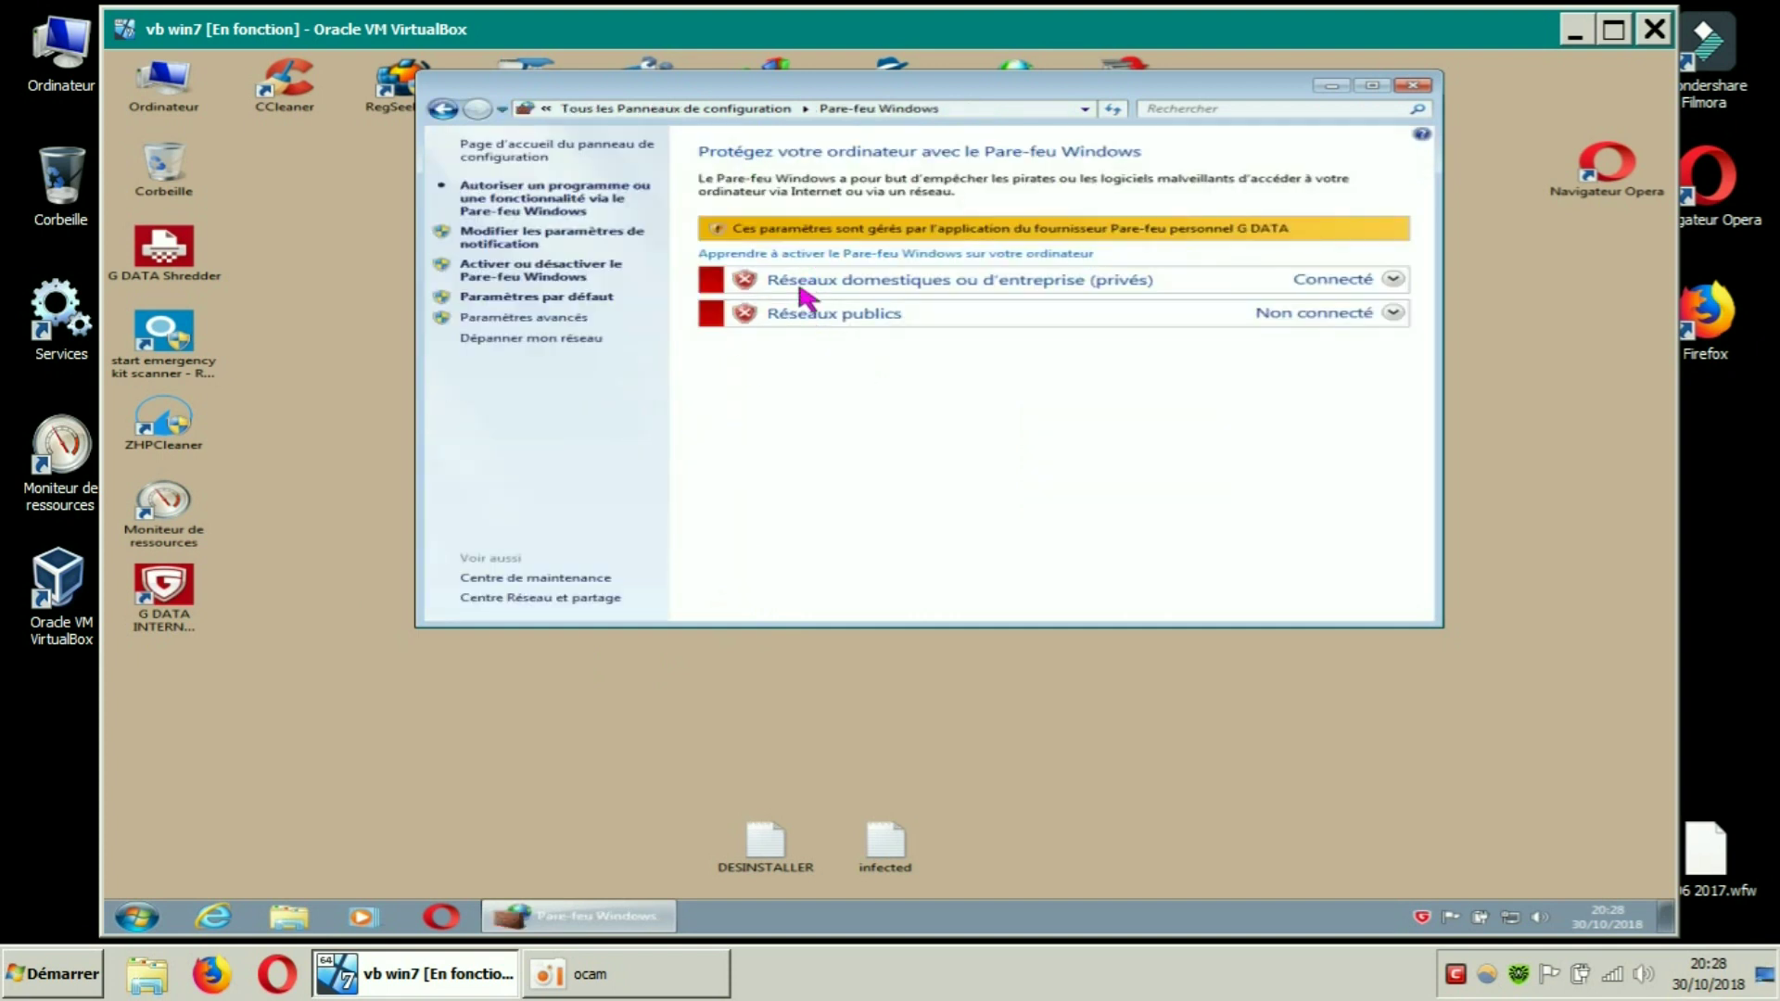
click(1413, 86)
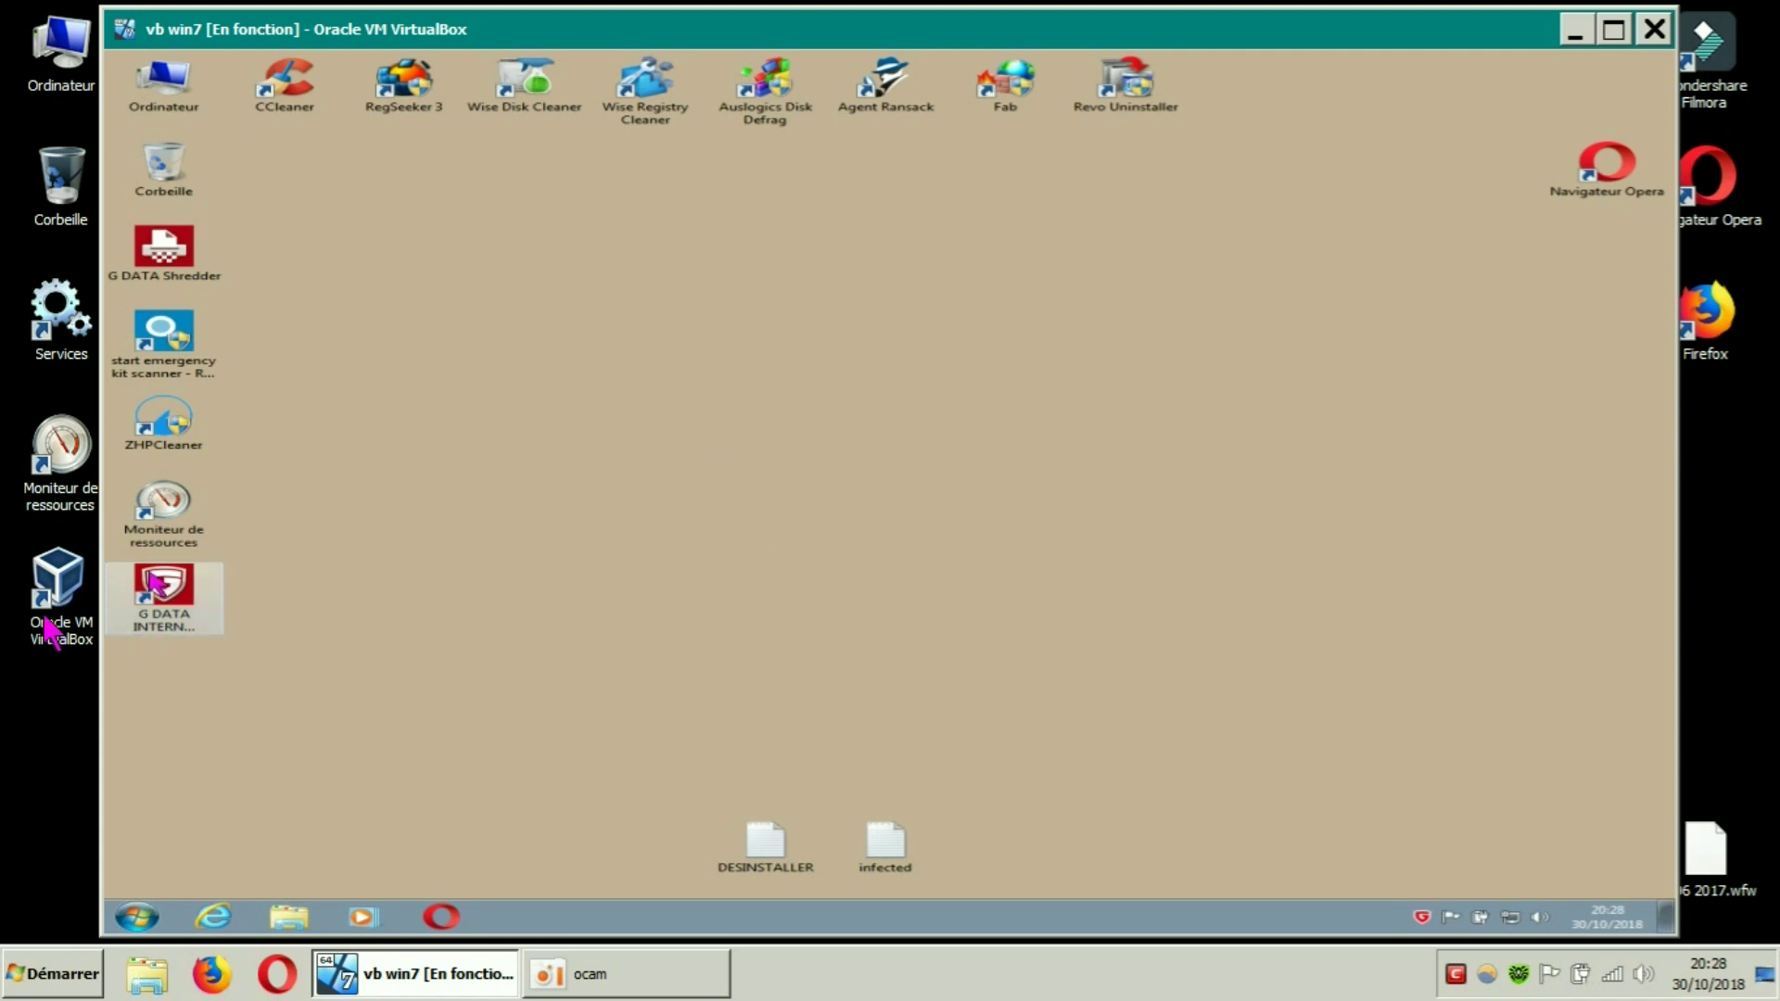
right_click(737, 394)
click(805, 435)
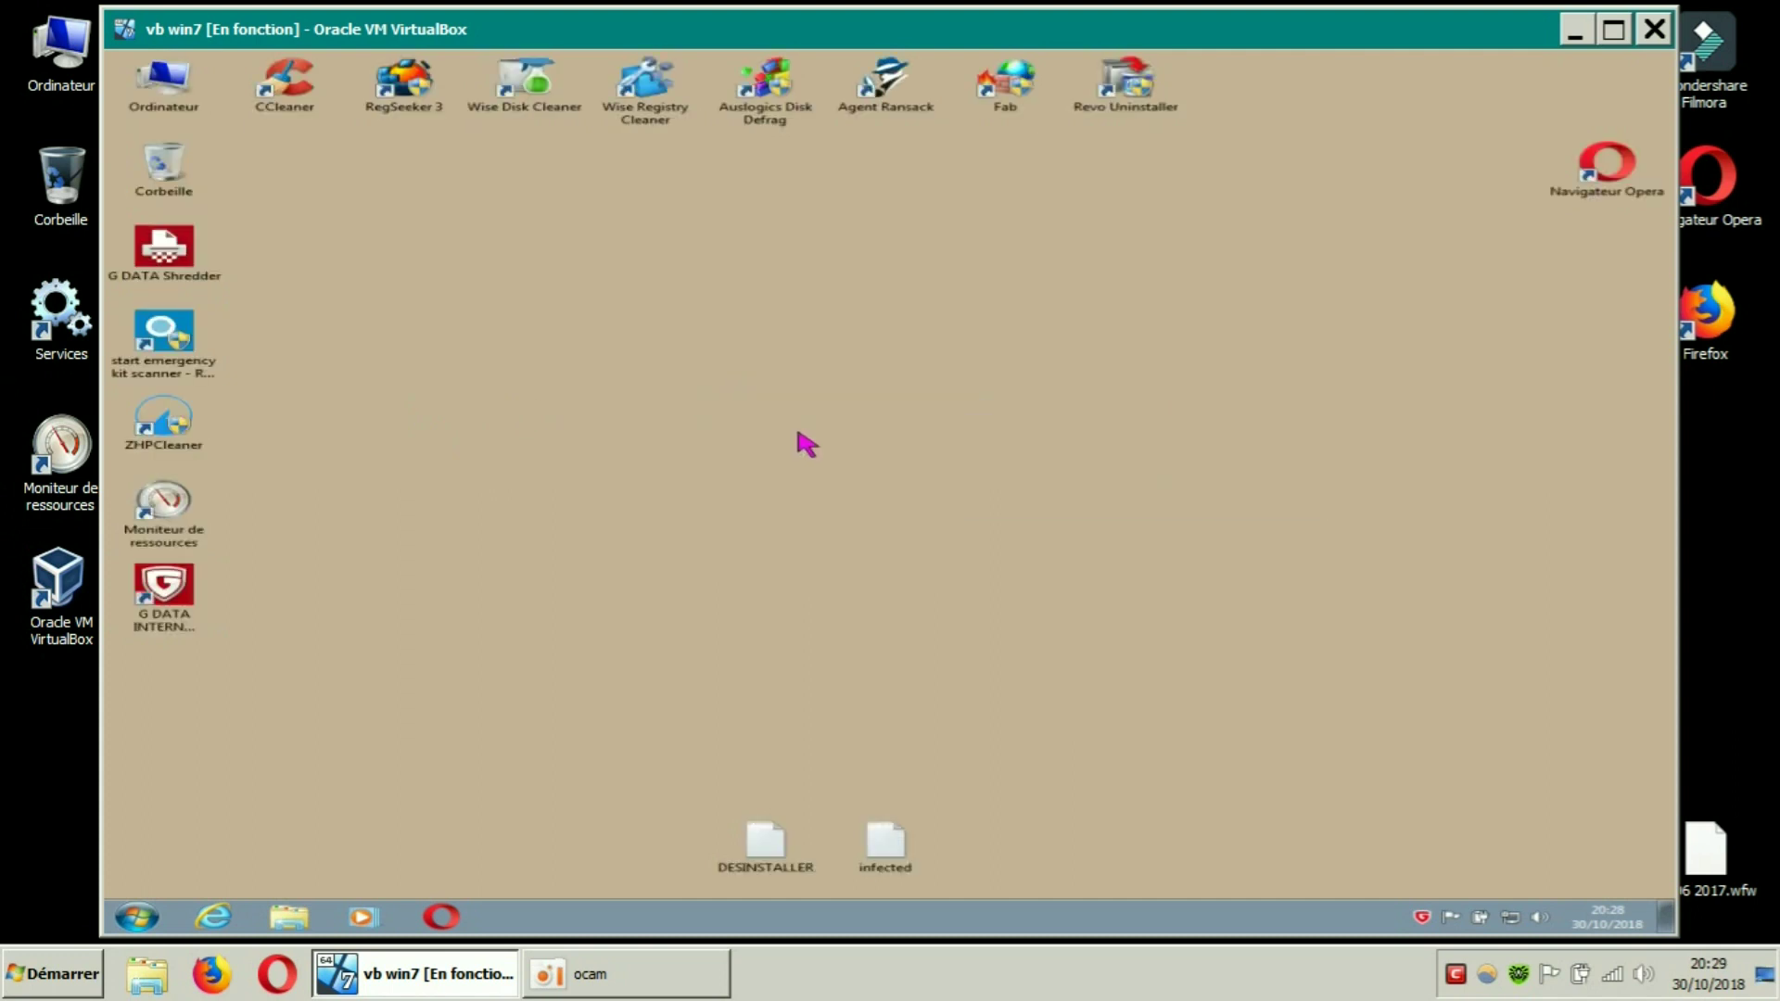
Launch Wise Disk Cleaner, always refuse its outgoing connection, and reopen it to check the firewall rule before closing it
double_click(527, 95)
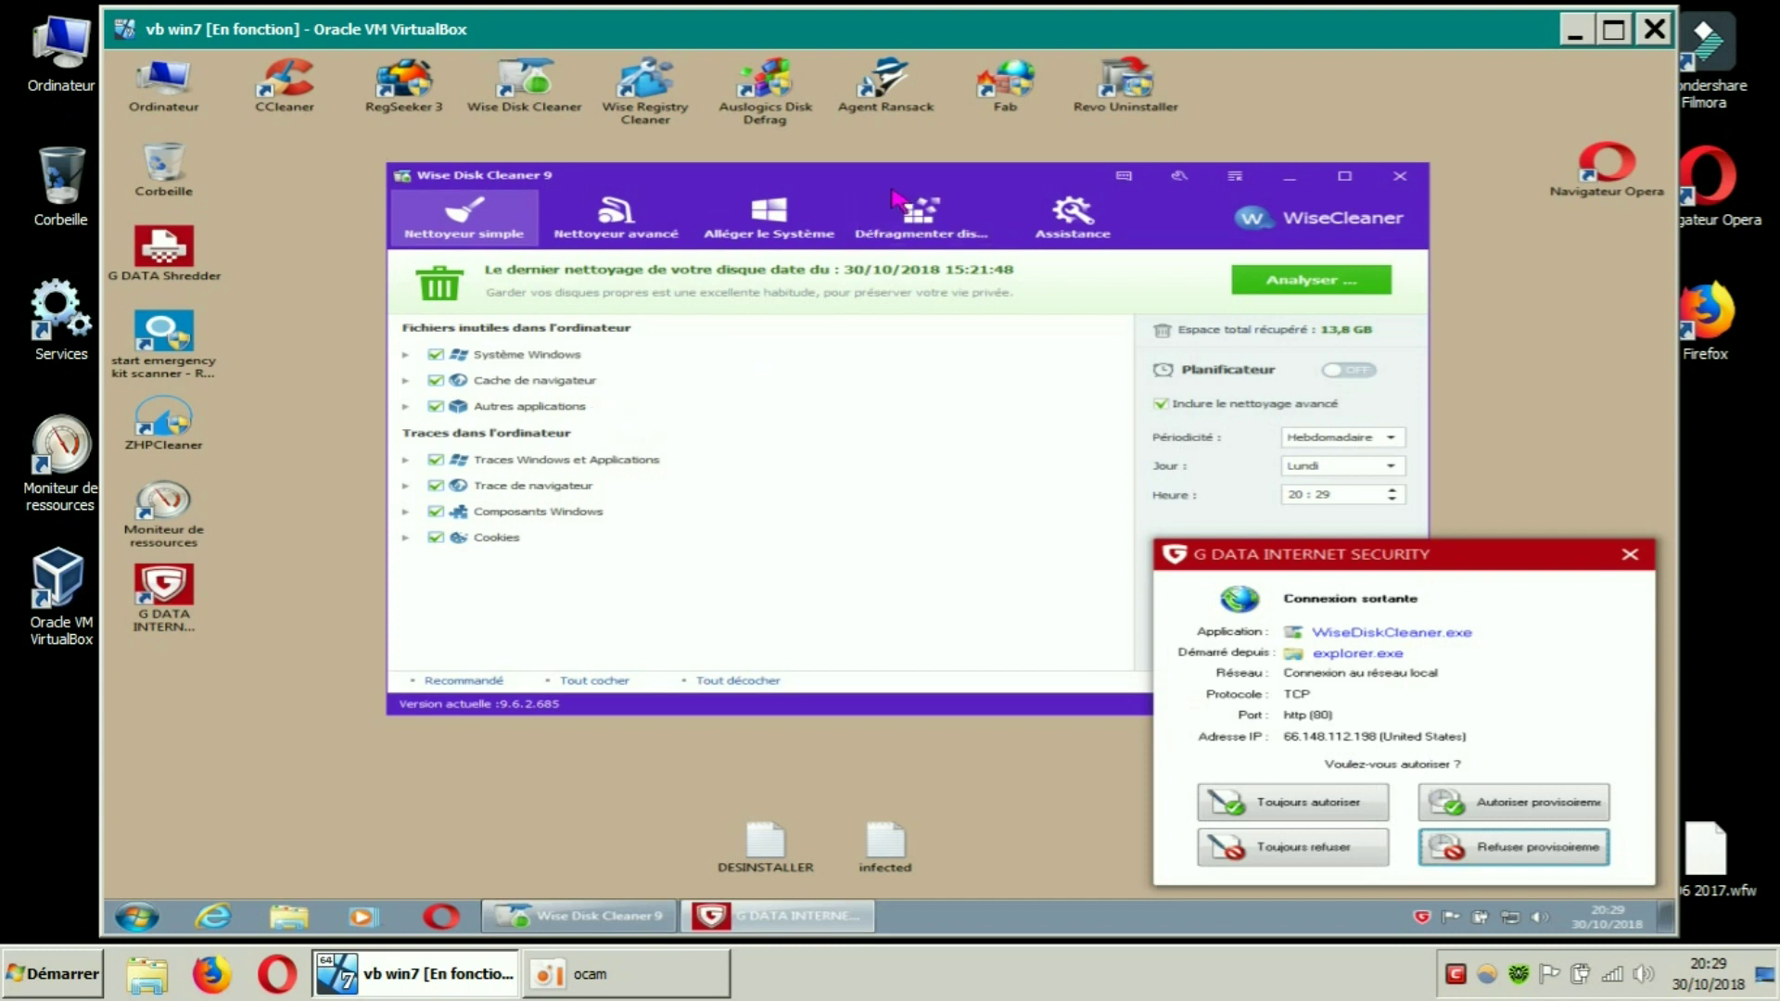
drag(992, 180, 646, 78)
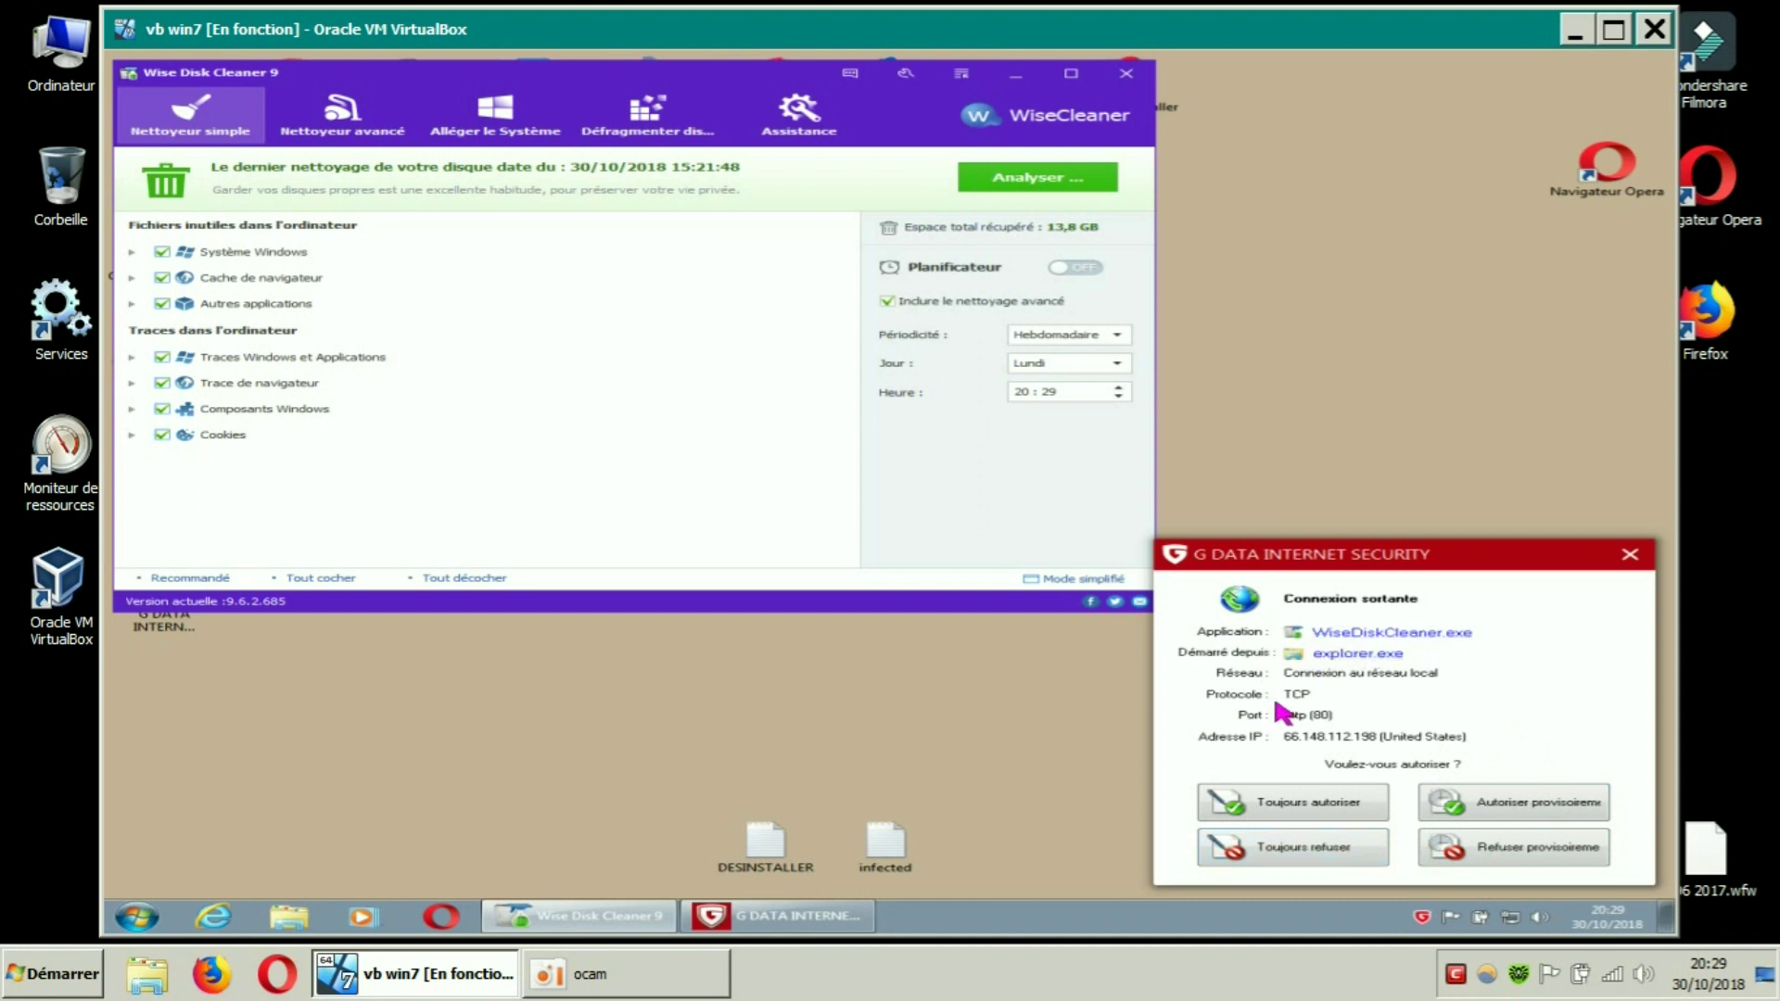
click(1278, 858)
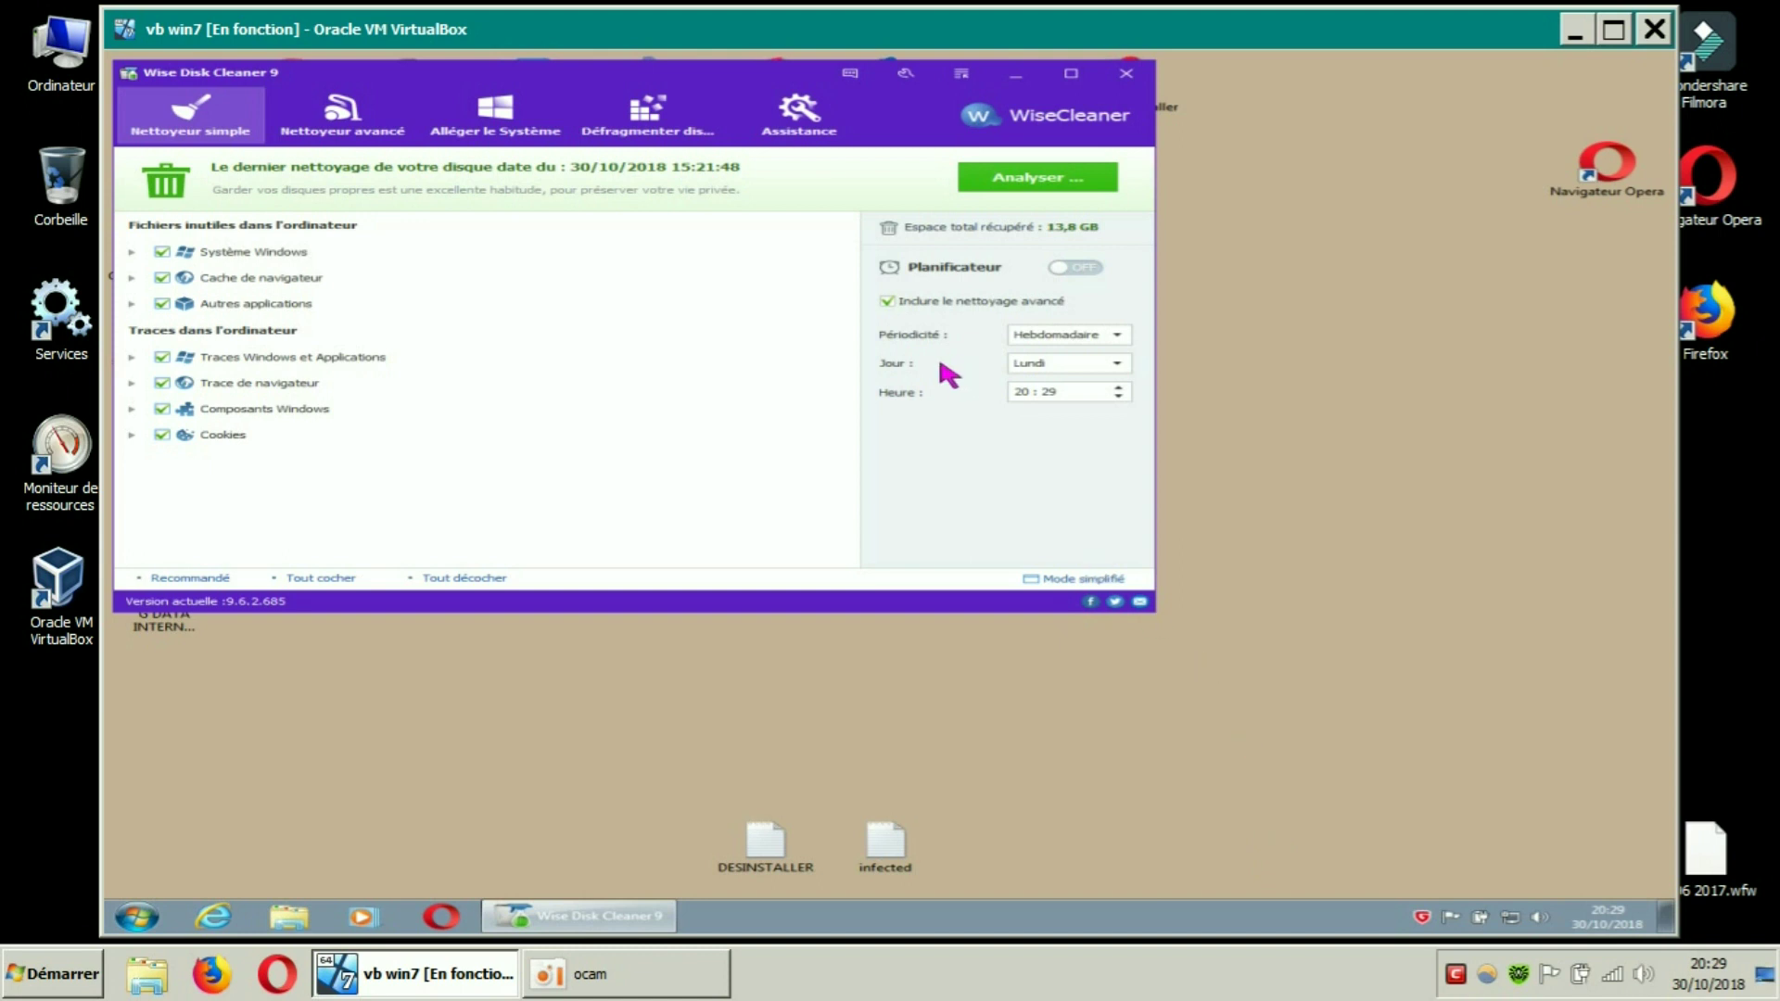
click(1127, 74)
right_click(1061, 303)
mouse_move(1137, 316)
click(1140, 349)
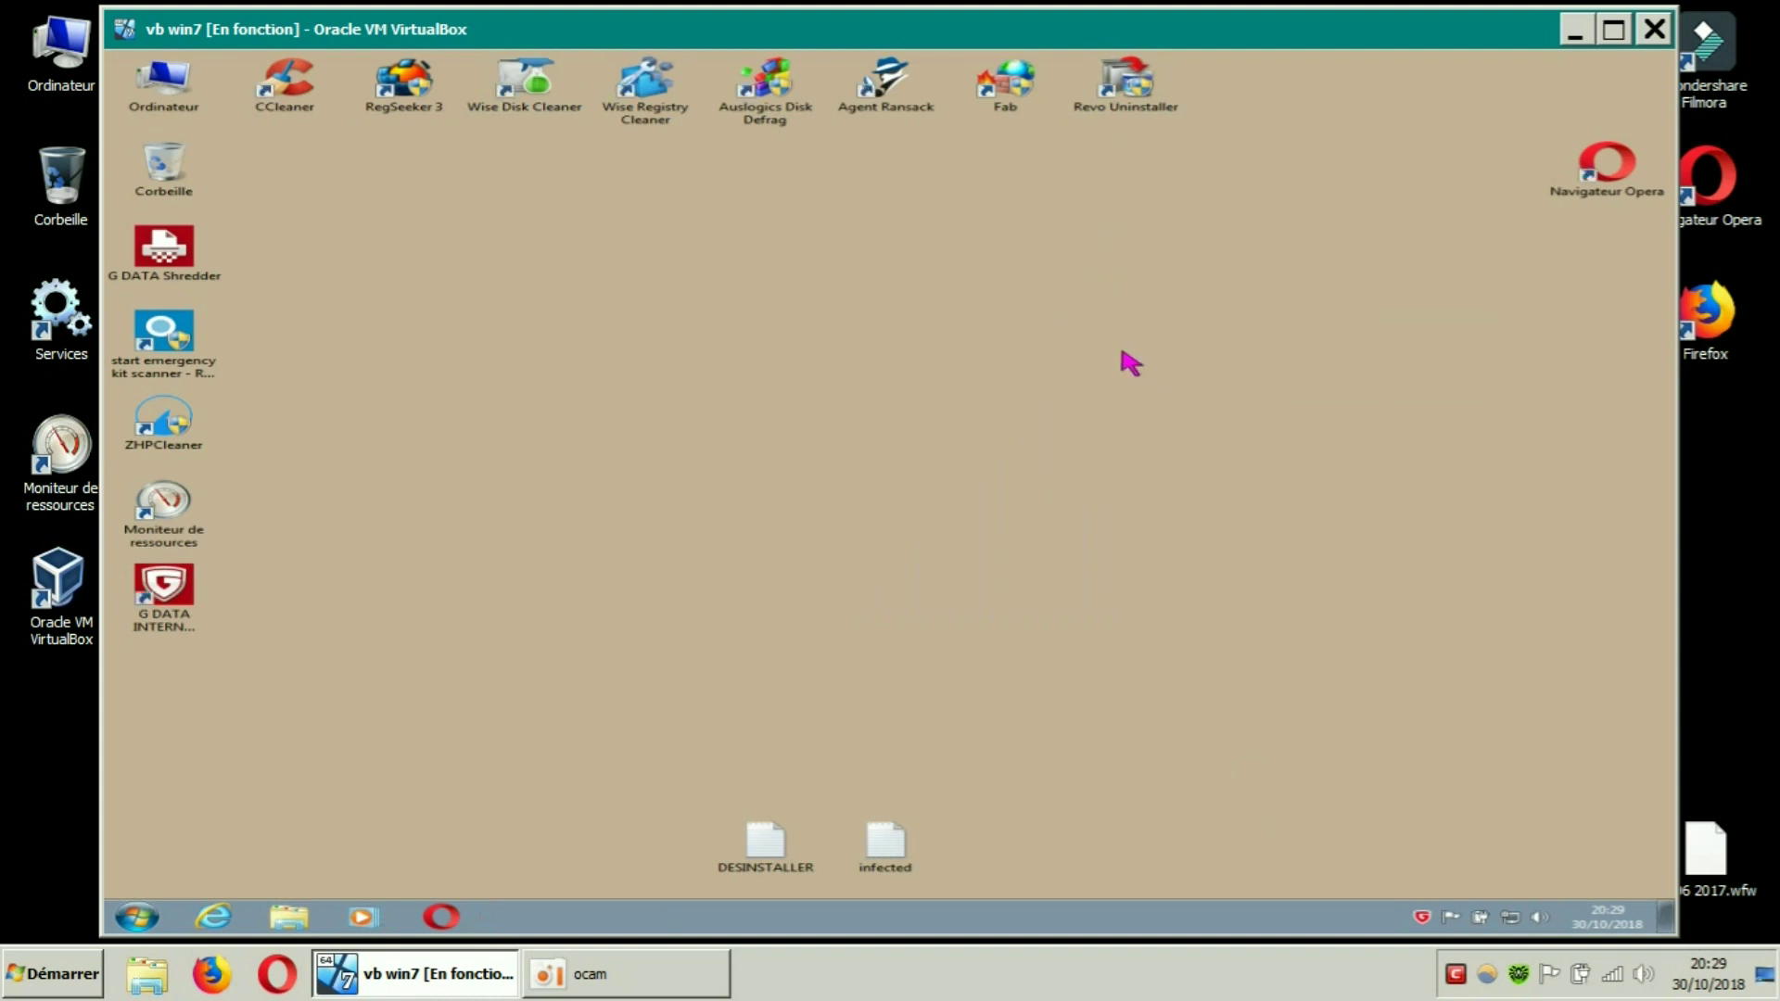
double_click(535, 88)
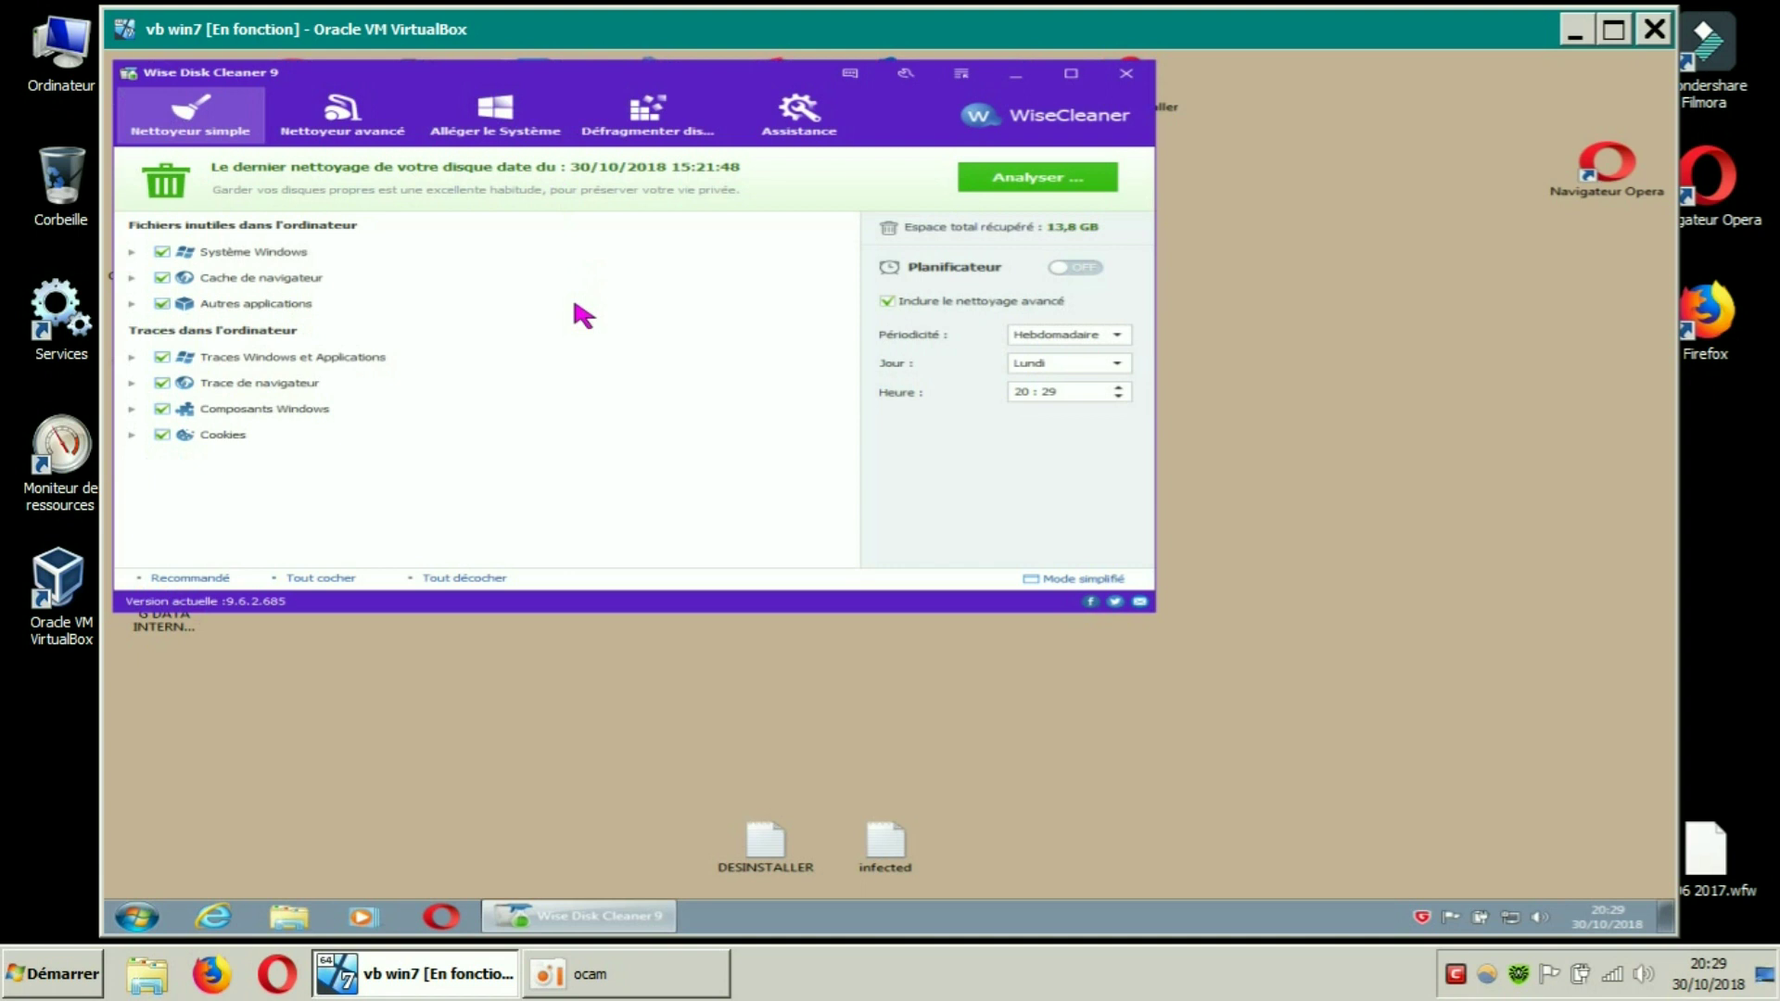
click(1140, 80)
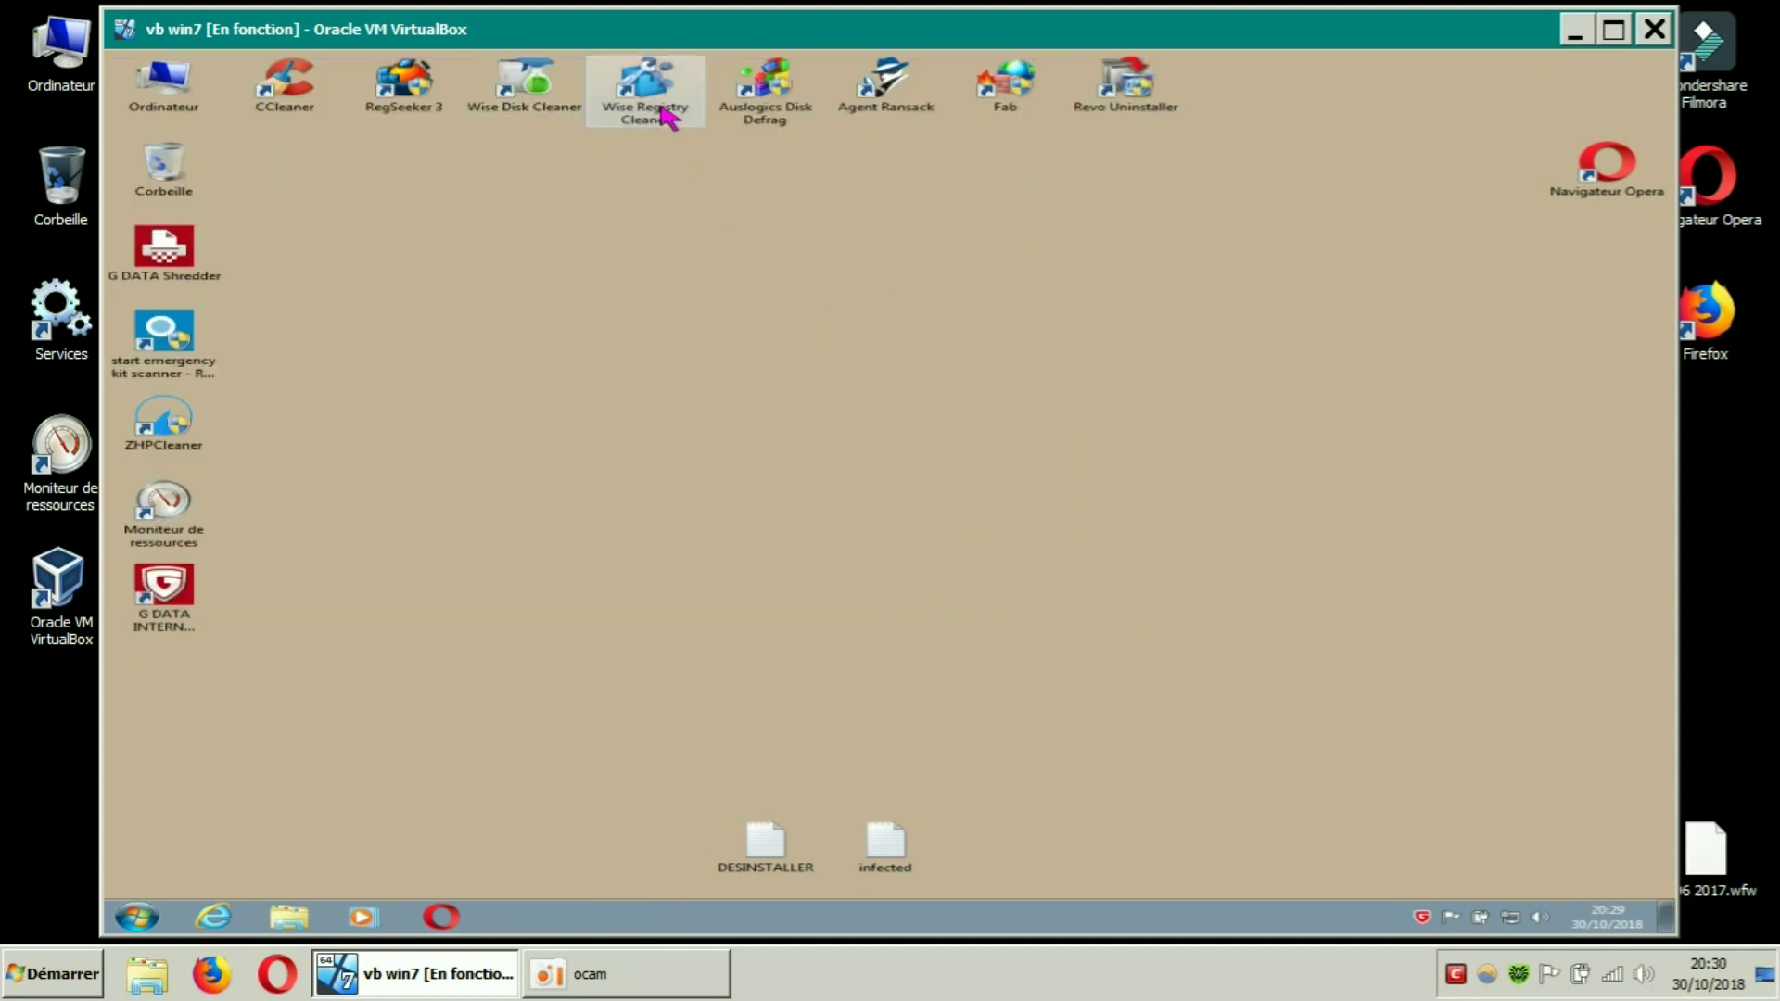
Launch Wise Registry Cleaner, always refuse its outgoing connection in the firewall alert, and close the program
double_click(663, 109)
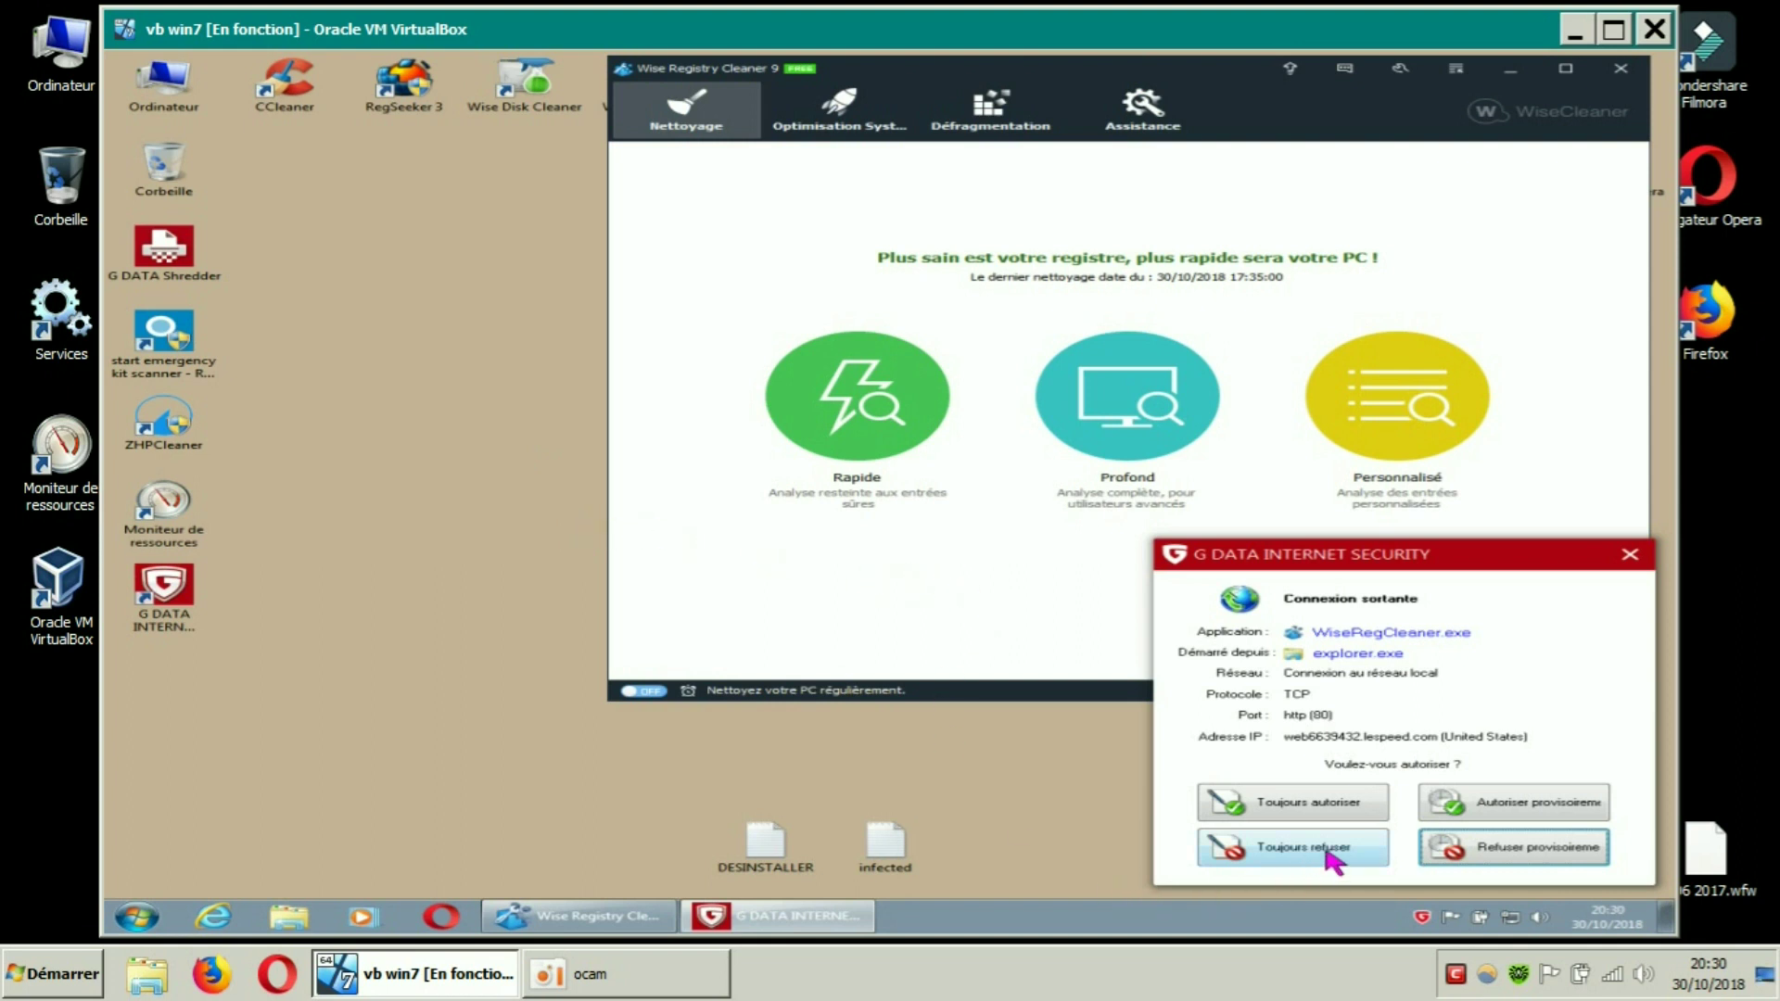
click(1221, 849)
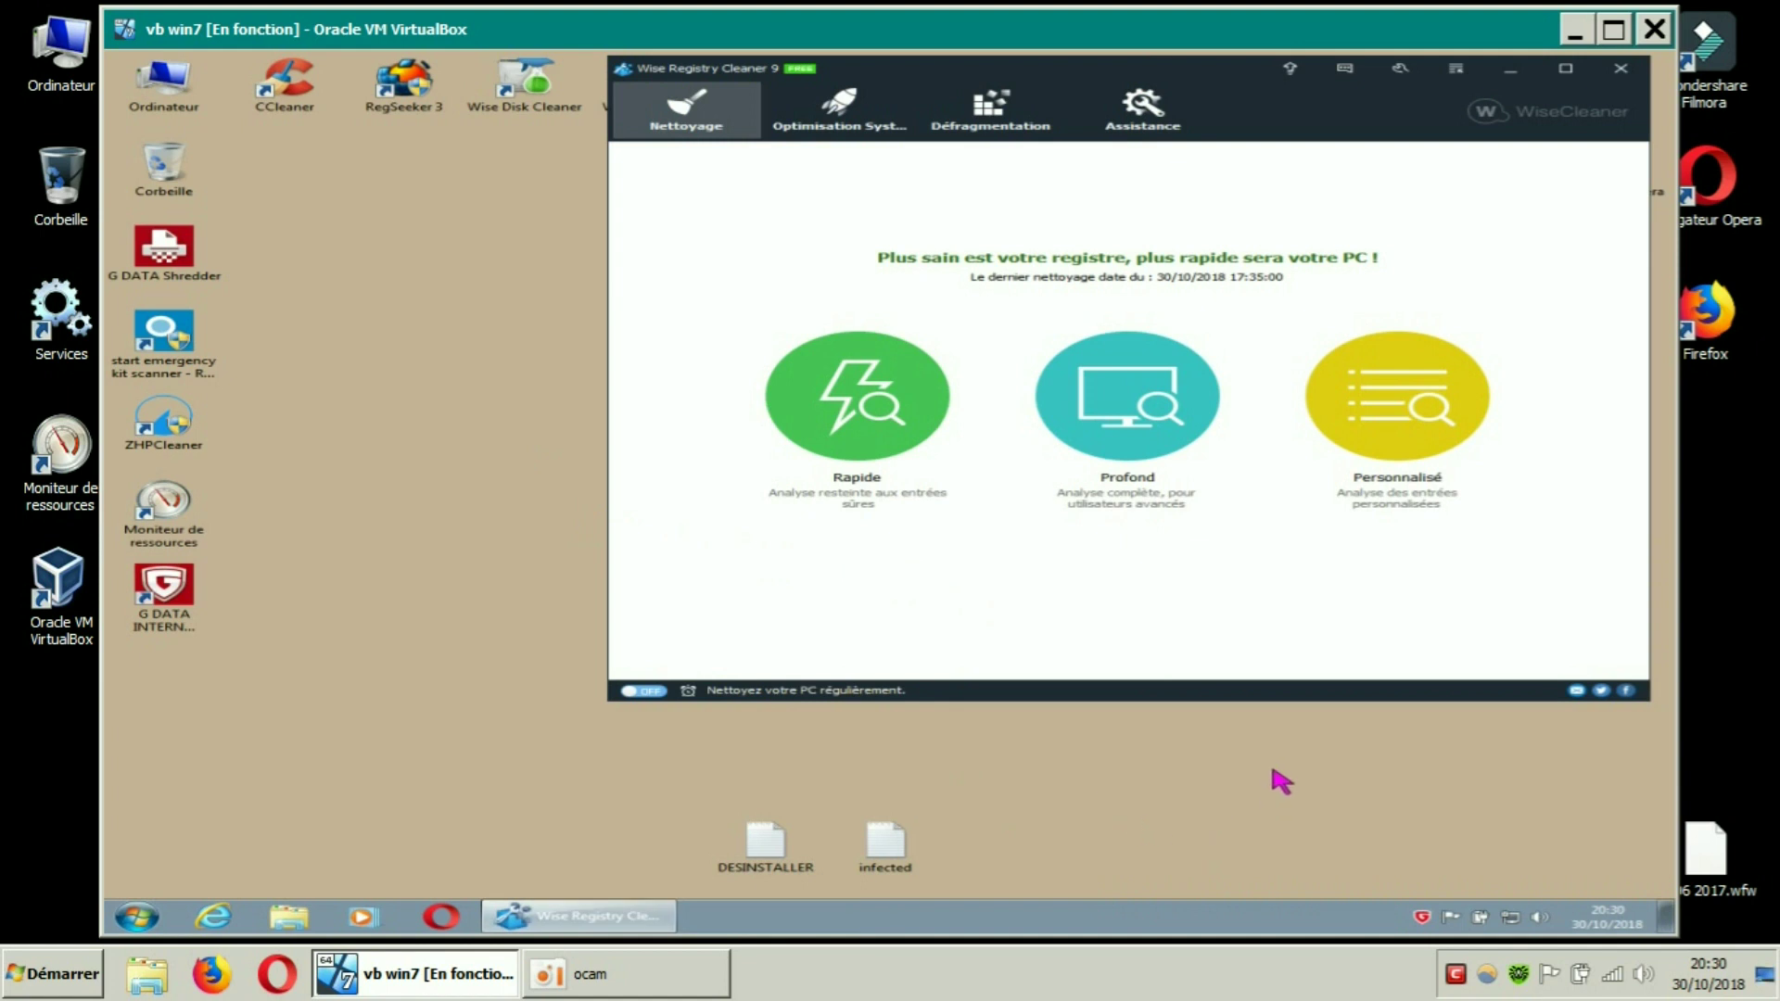
click(1621, 69)
click(1012, 268)
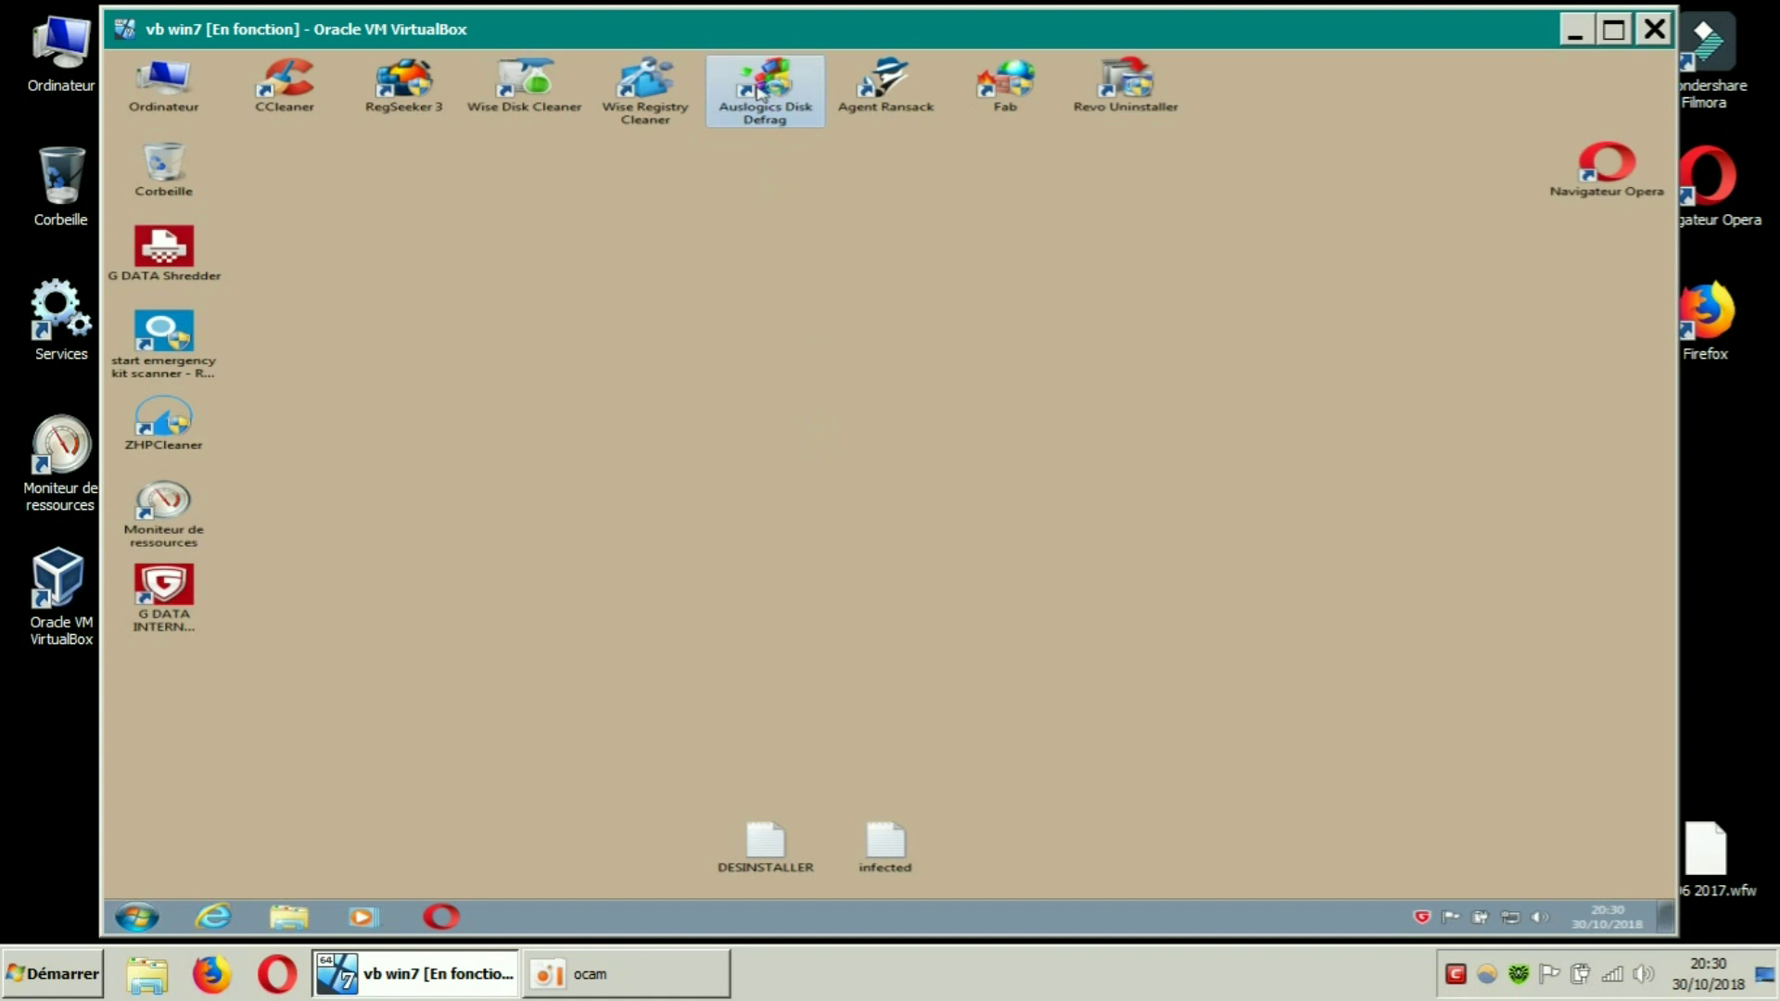
Try to launch Auslogics Disk Defrag, review the actions offered in the junkware alert, dismiss it without choosing one, and retry the launch
double_click(760, 90)
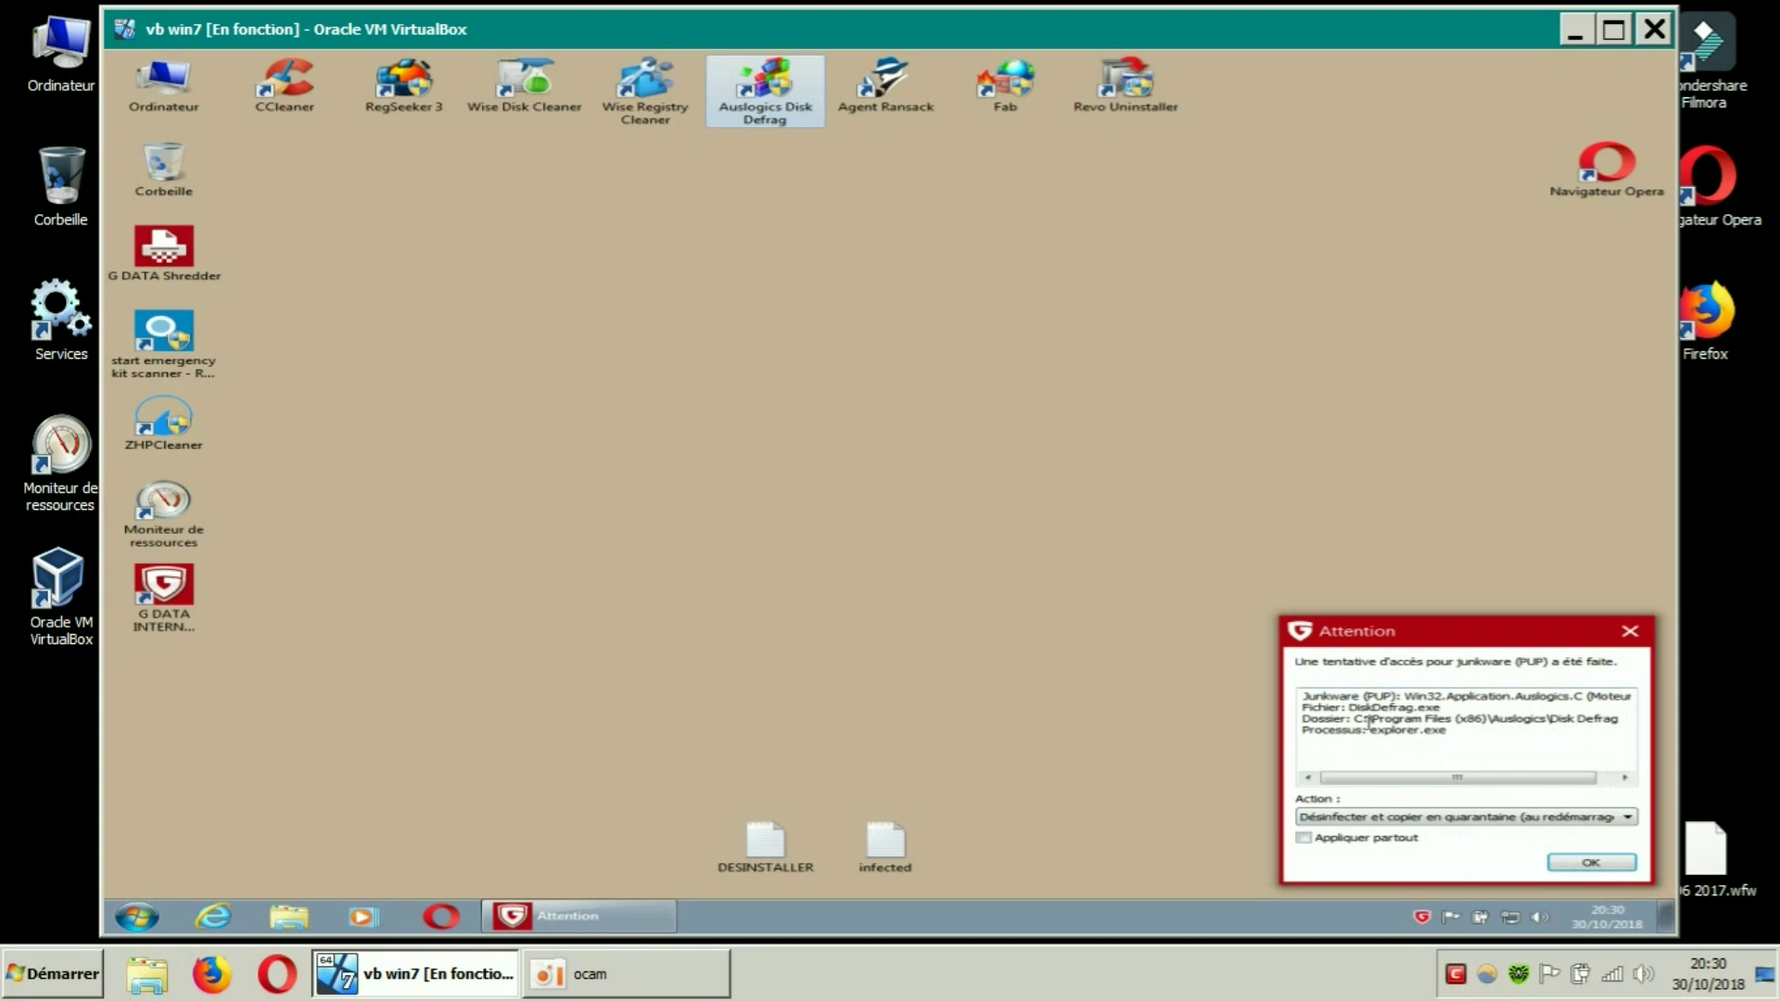
click(1625, 817)
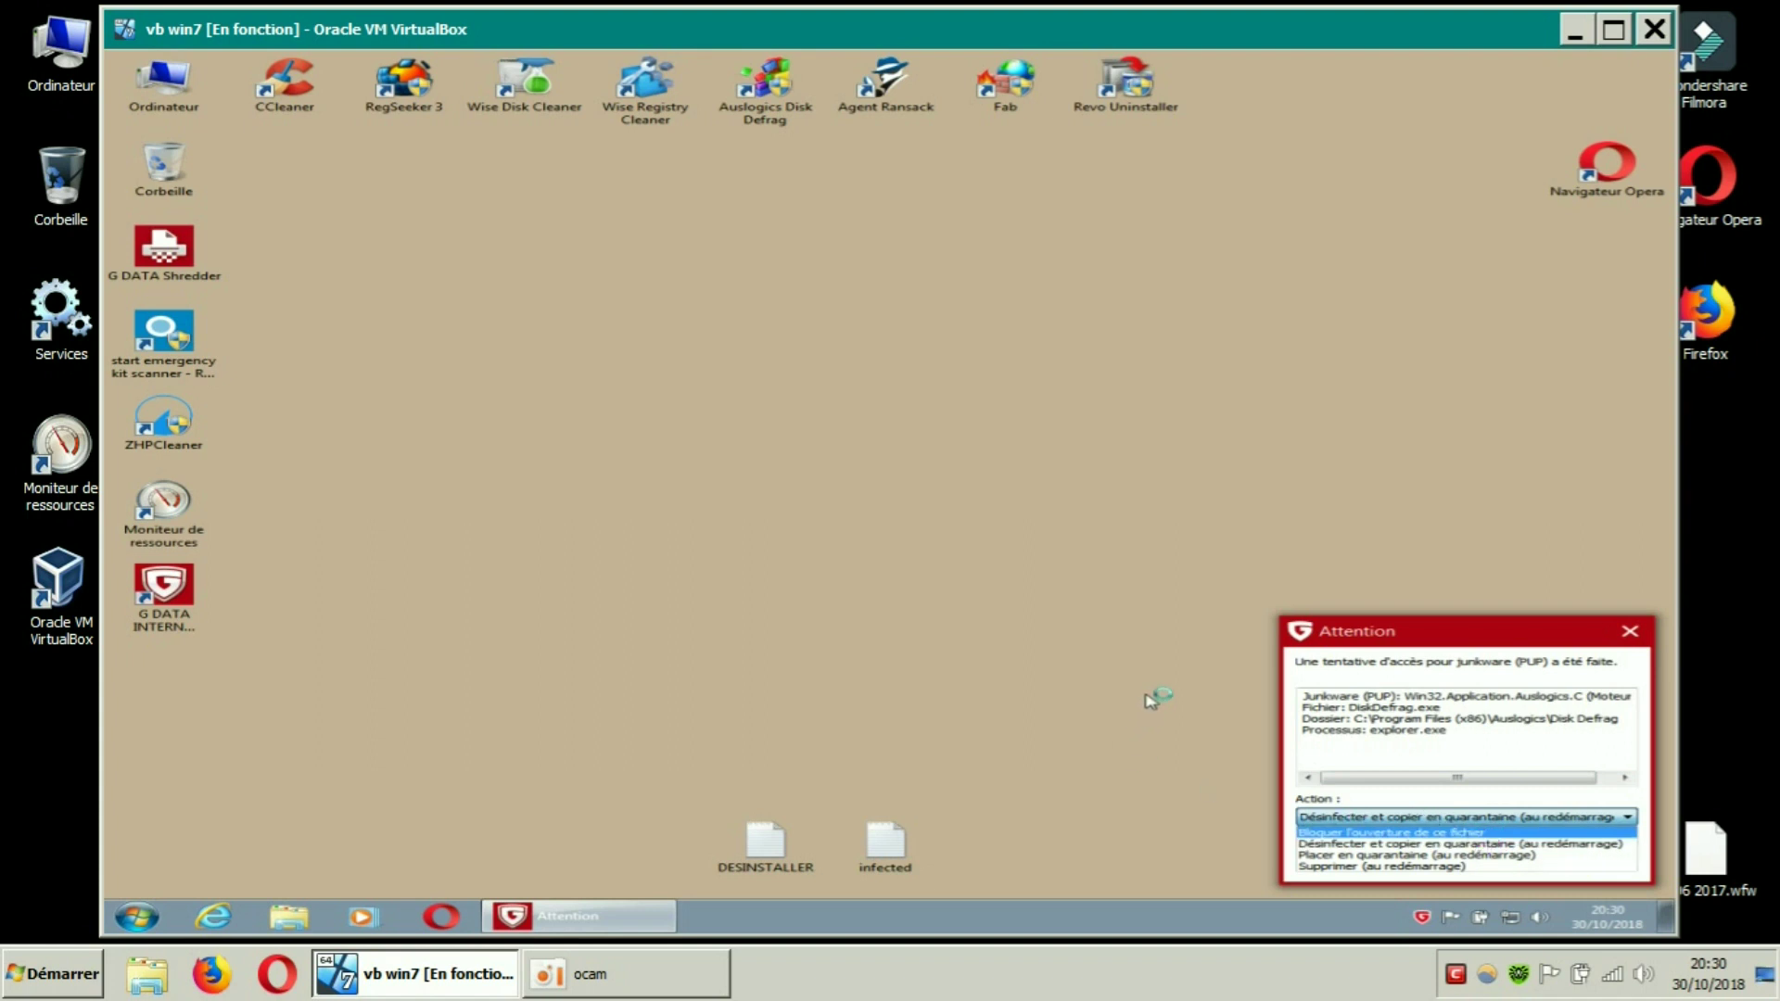
click(1224, 711)
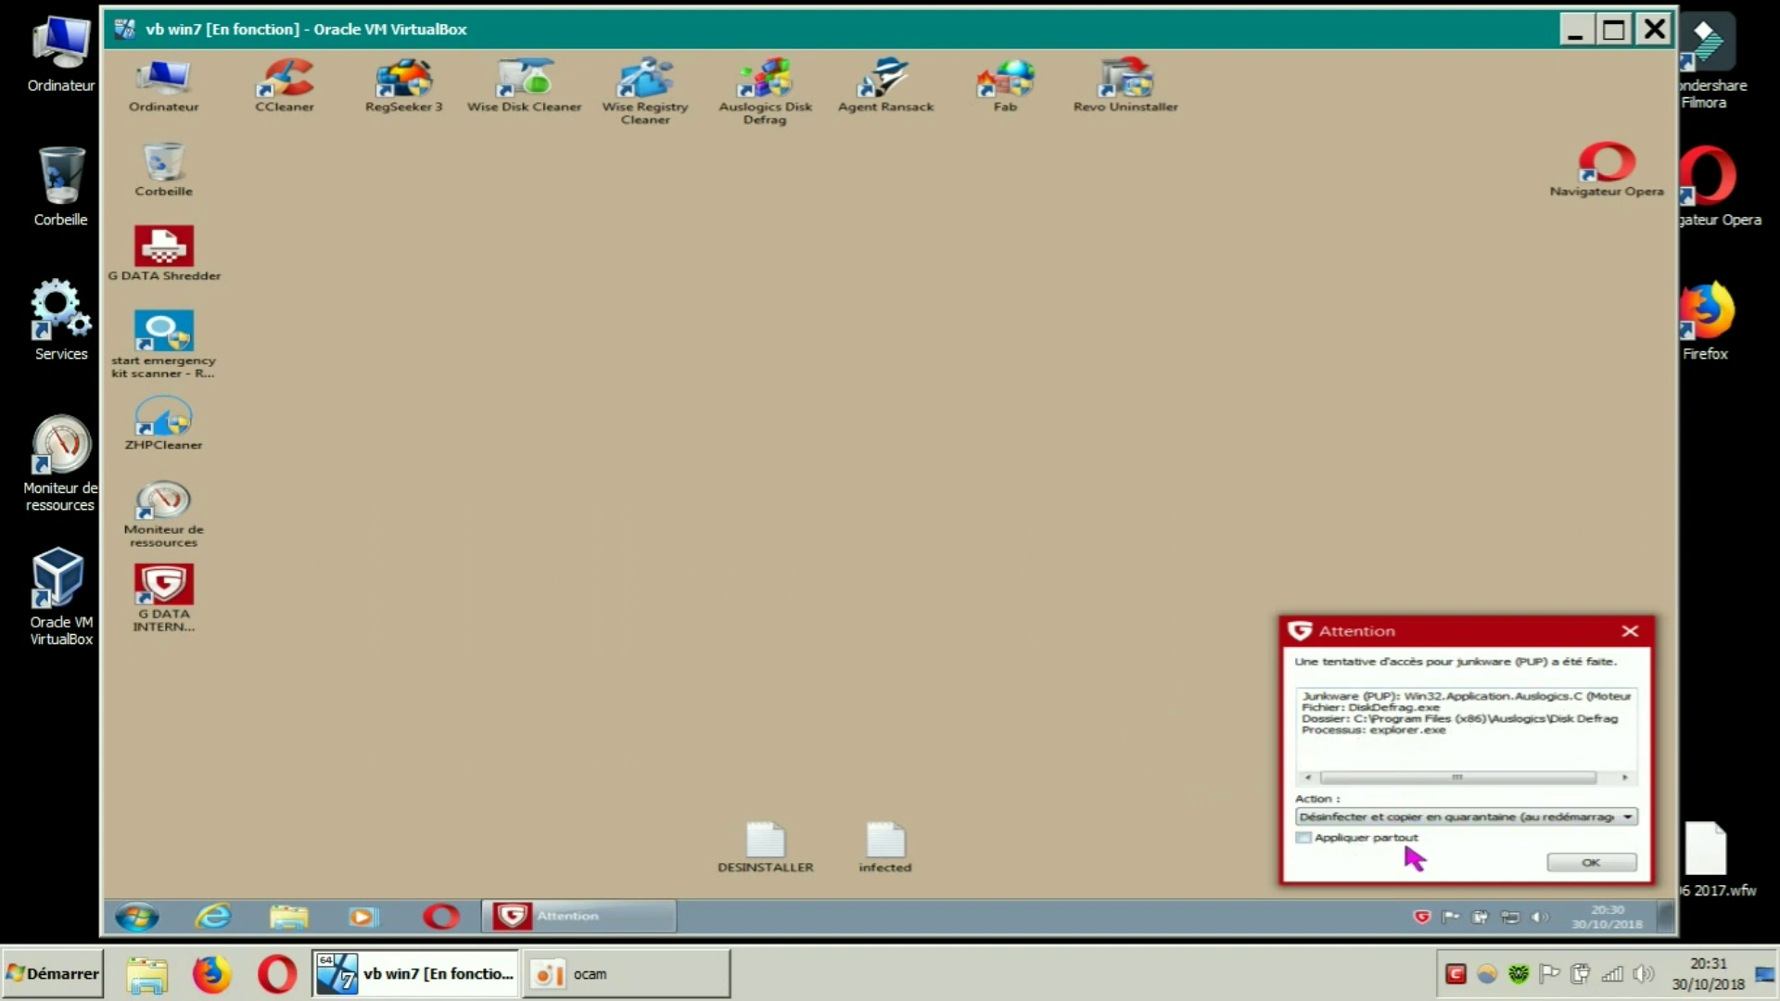
click(1608, 820)
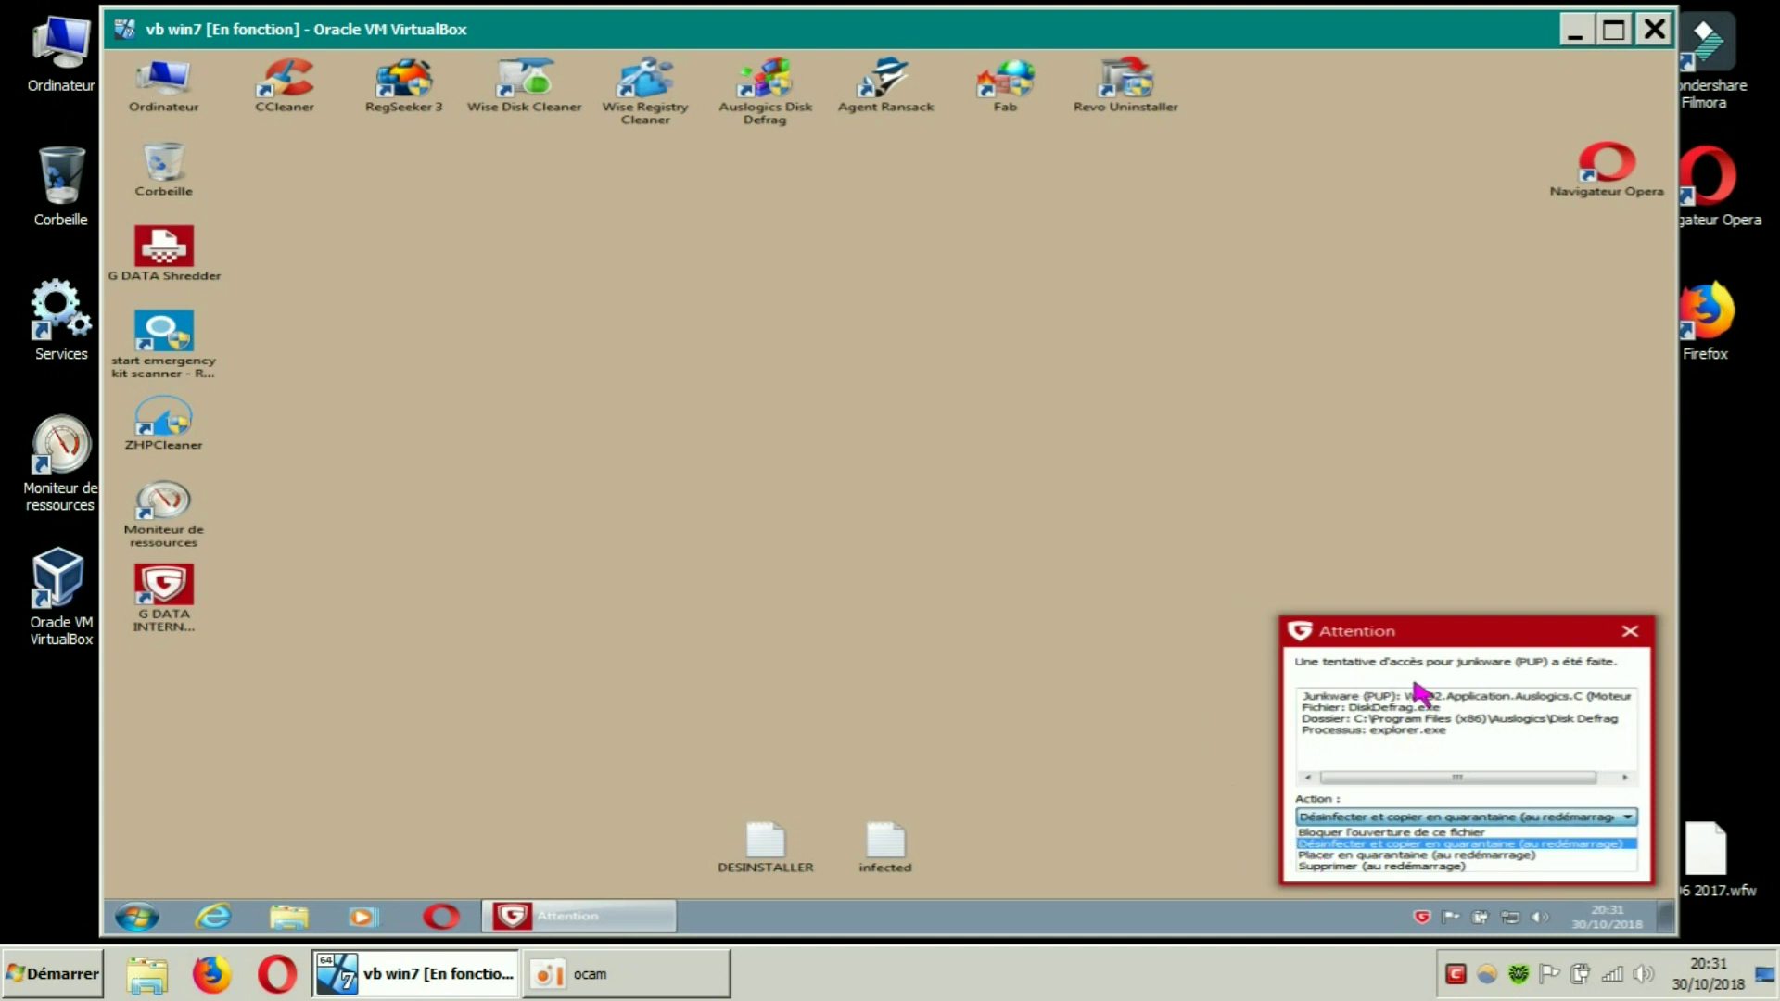
click(1630, 633)
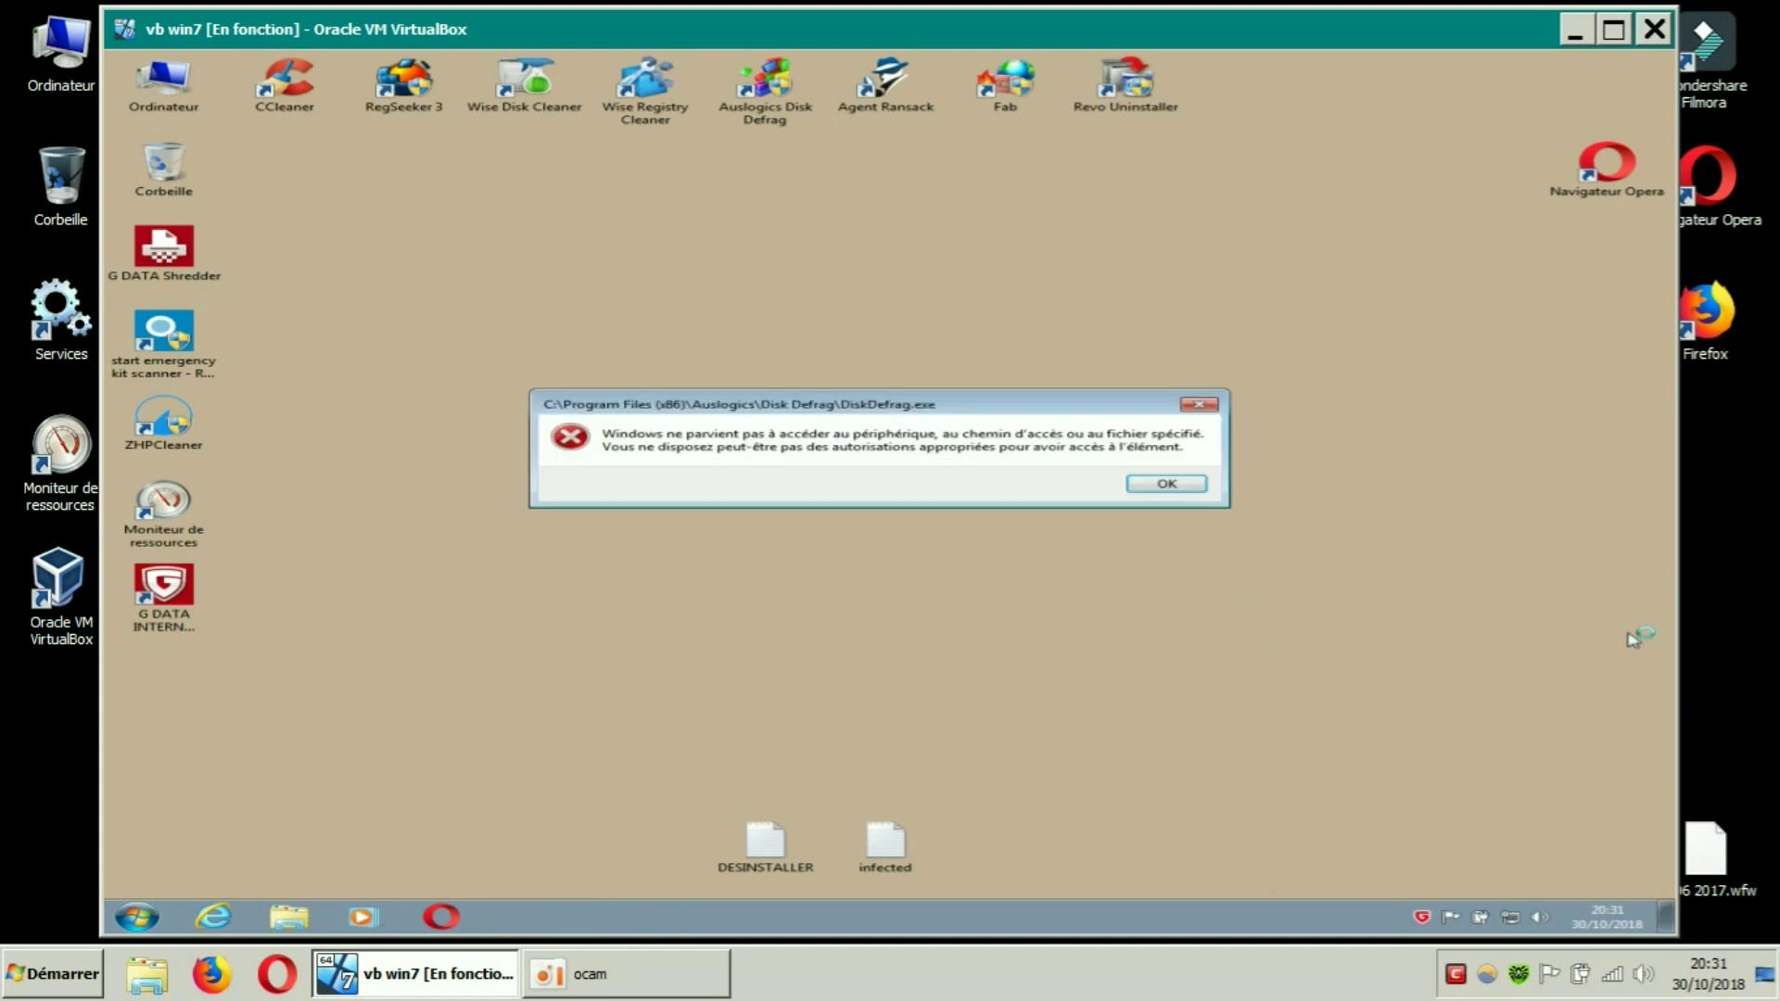
click(1167, 484)
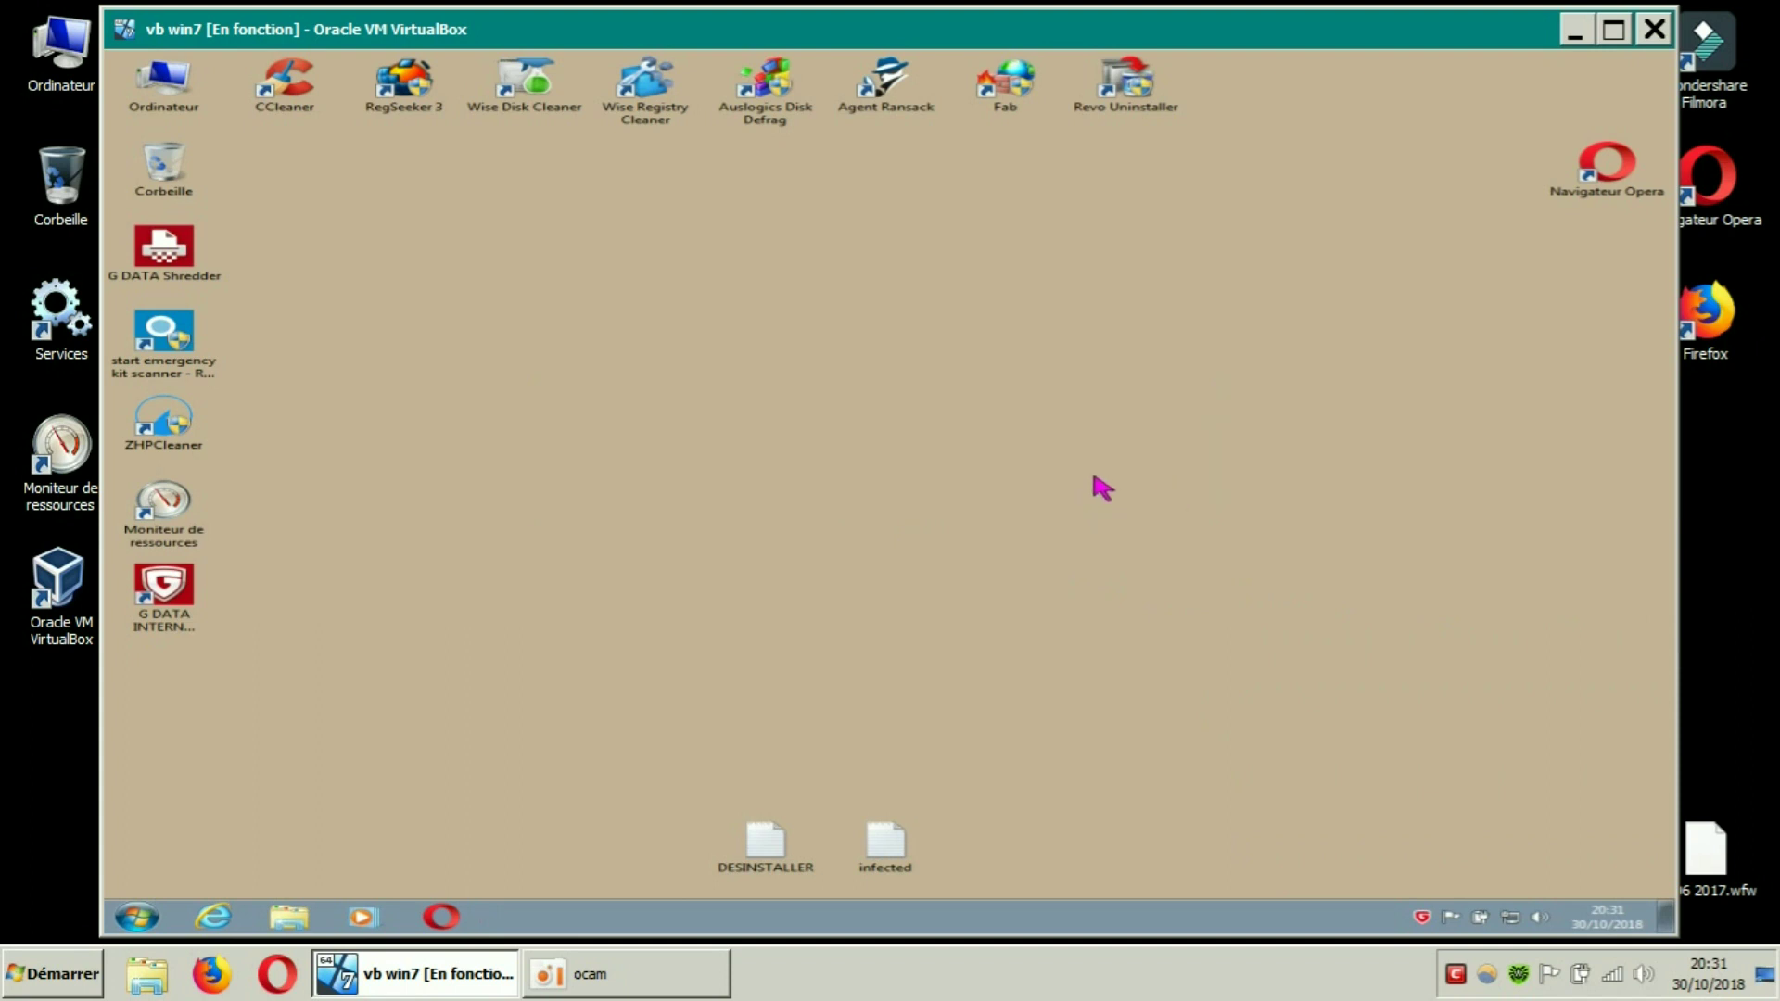
double_click(741, 74)
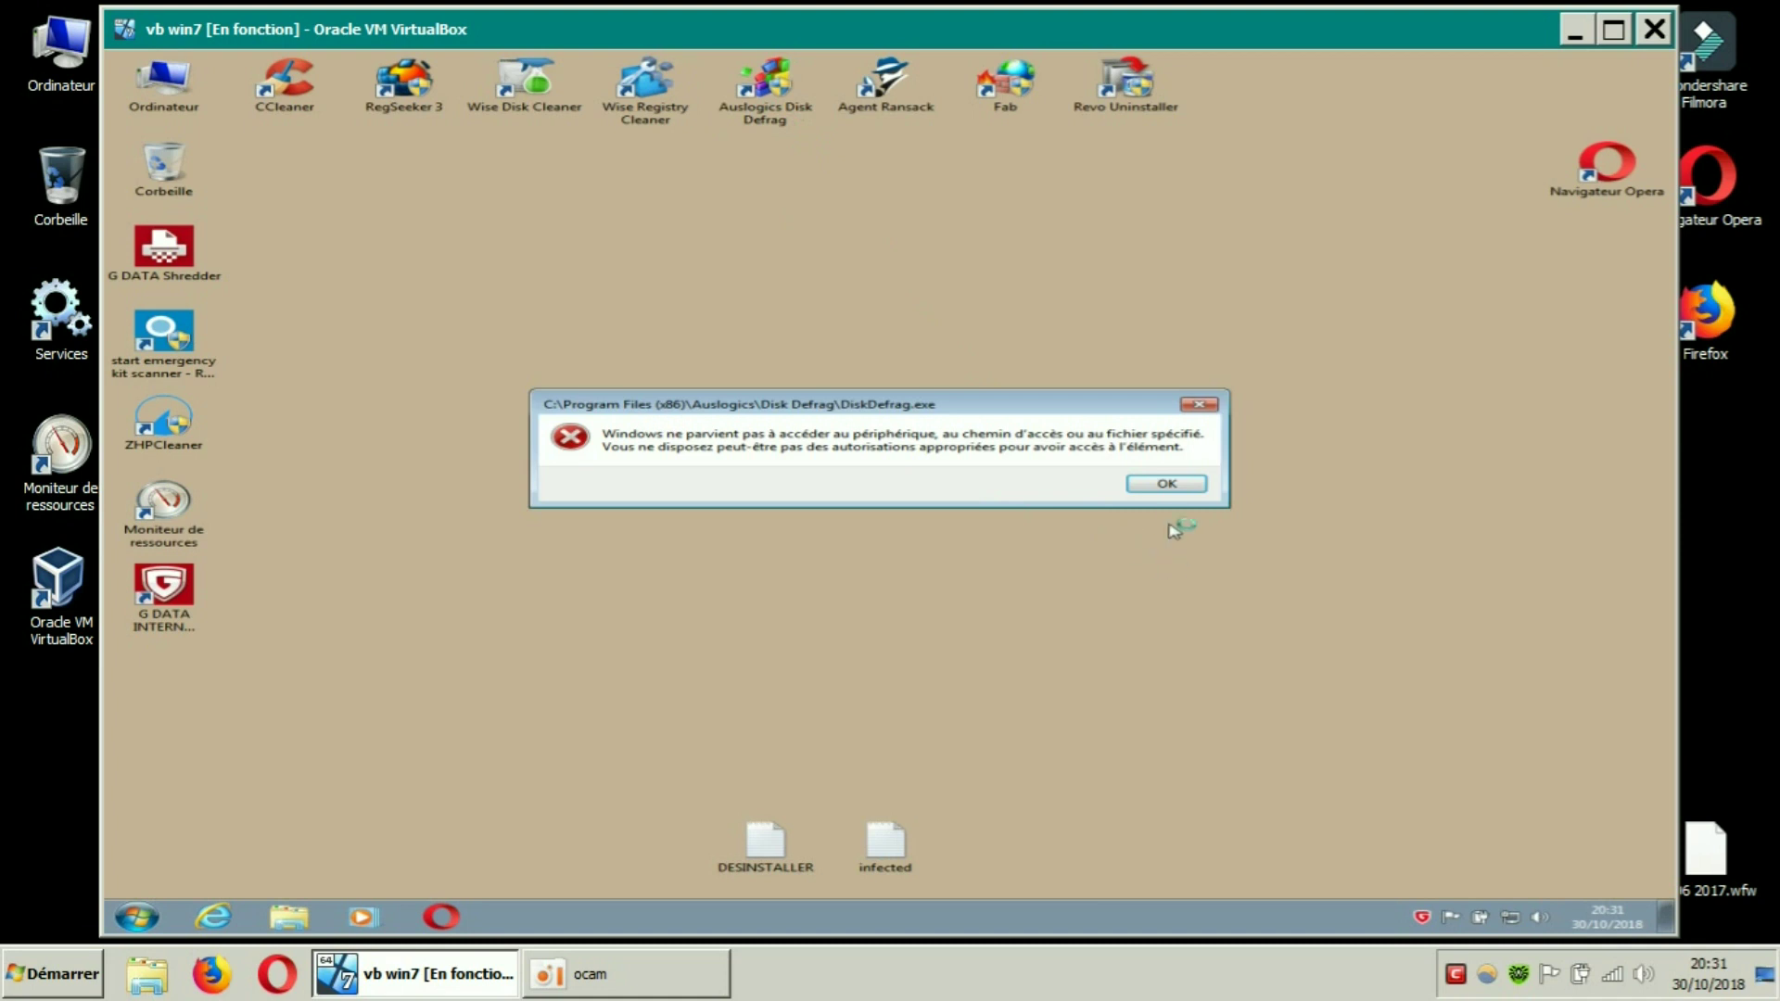
click(1170, 486)
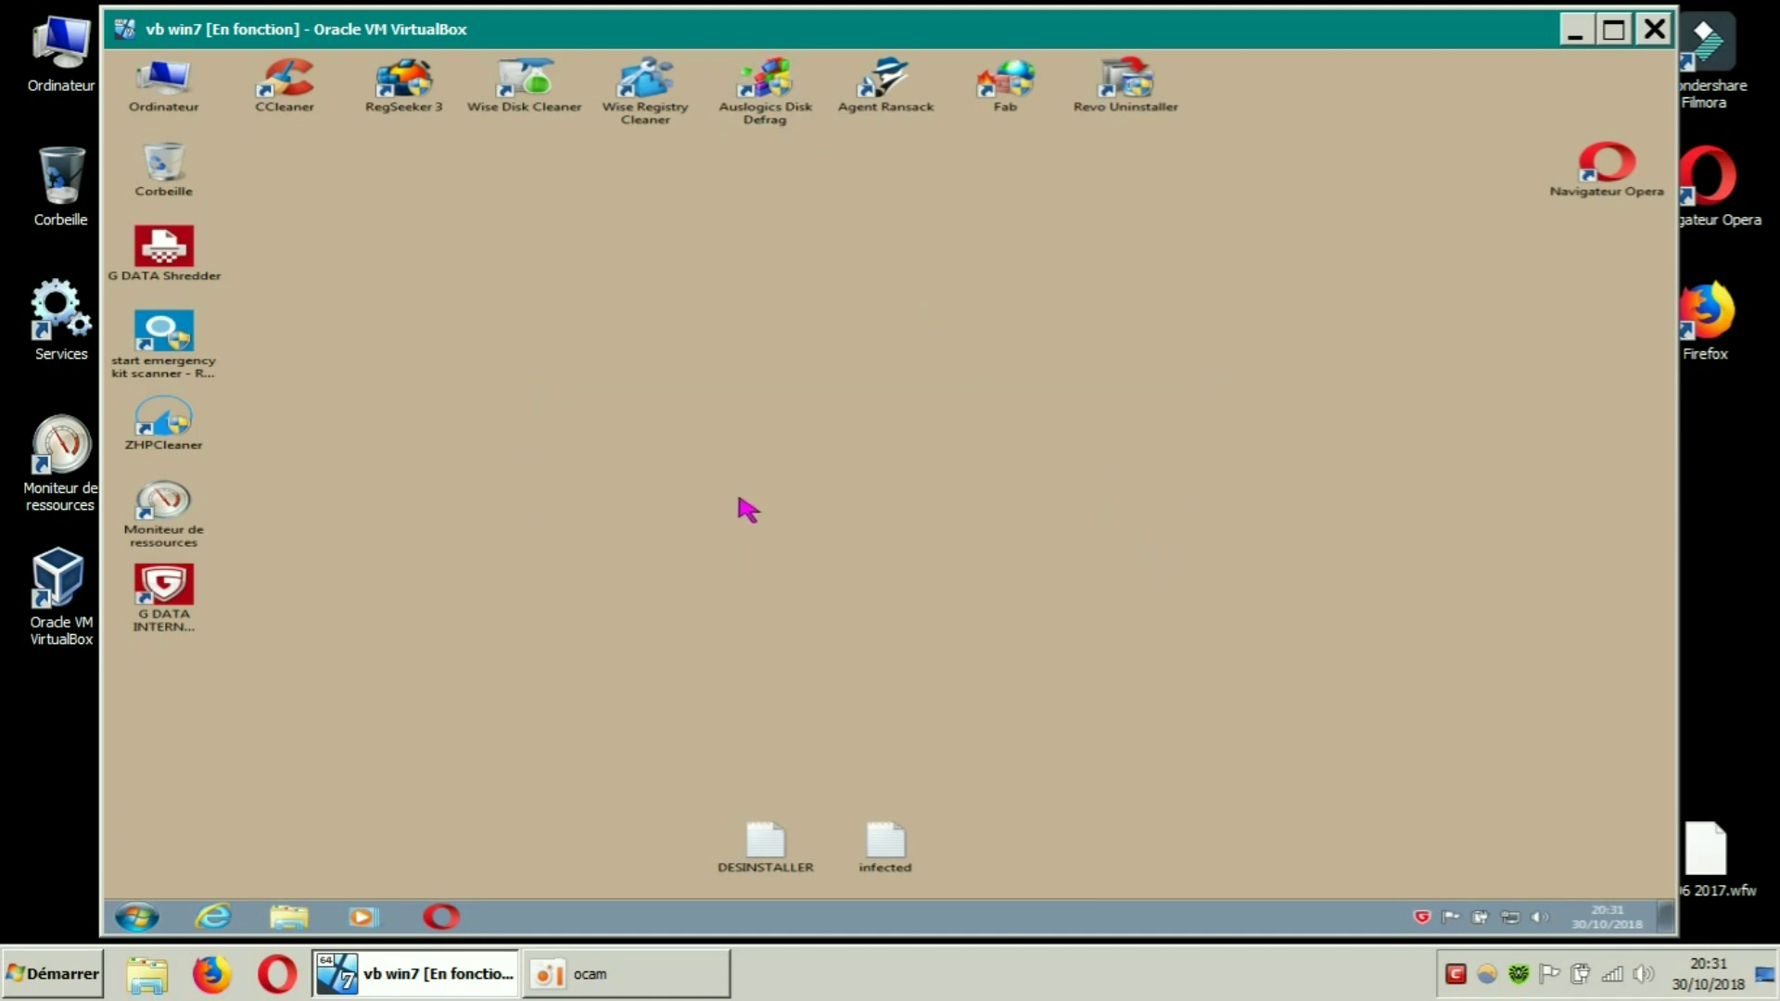
Open the Auslogics Disk Defrag file location, review the actions offered for cdefrag.exe, and close the alert and the folder
right_click(777, 102)
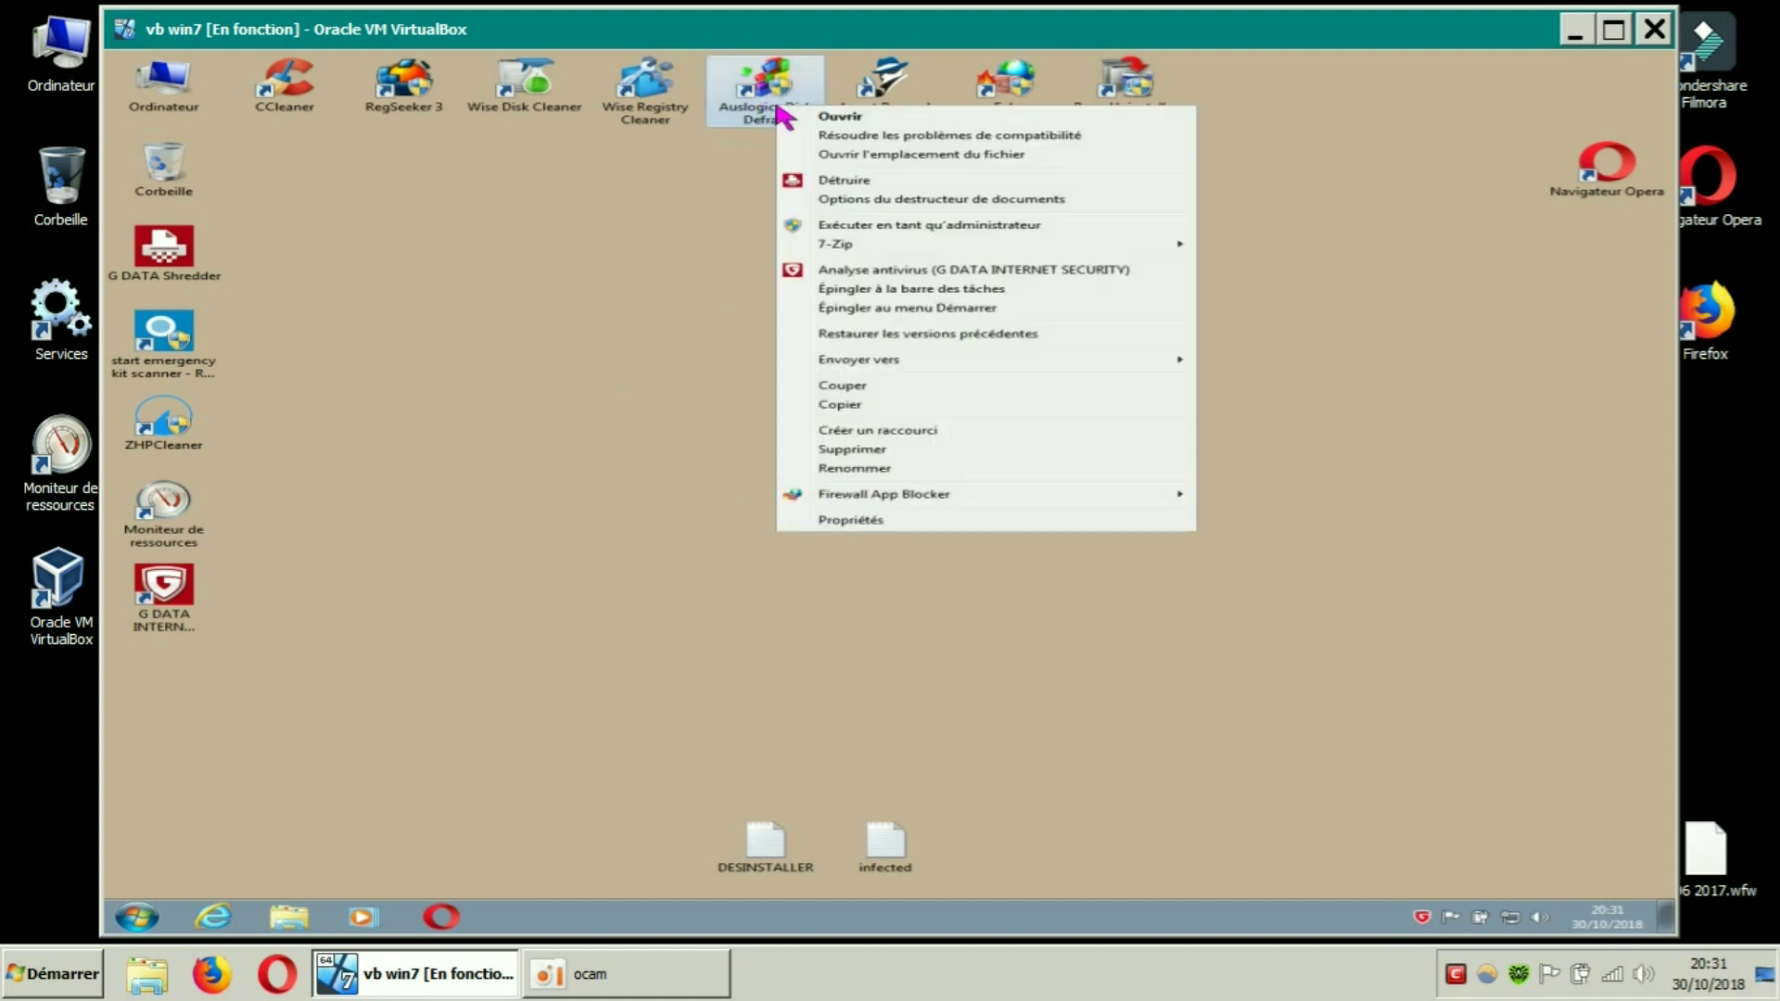
click(863, 162)
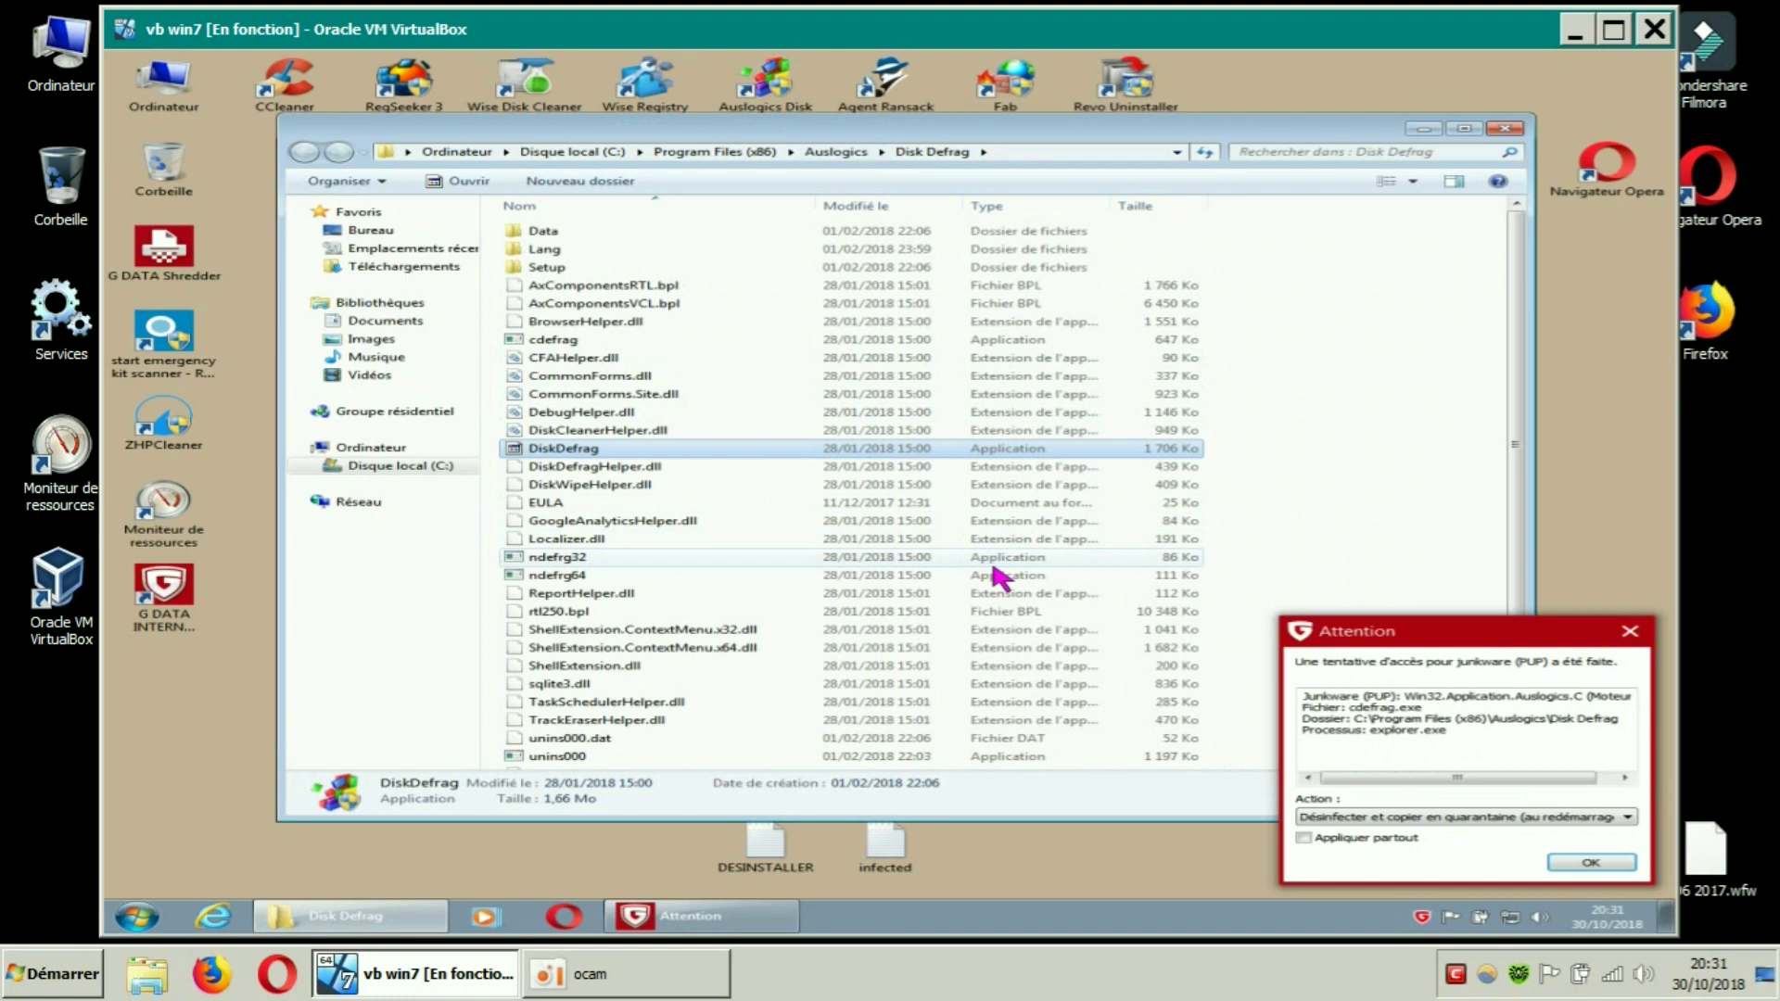
click(1526, 817)
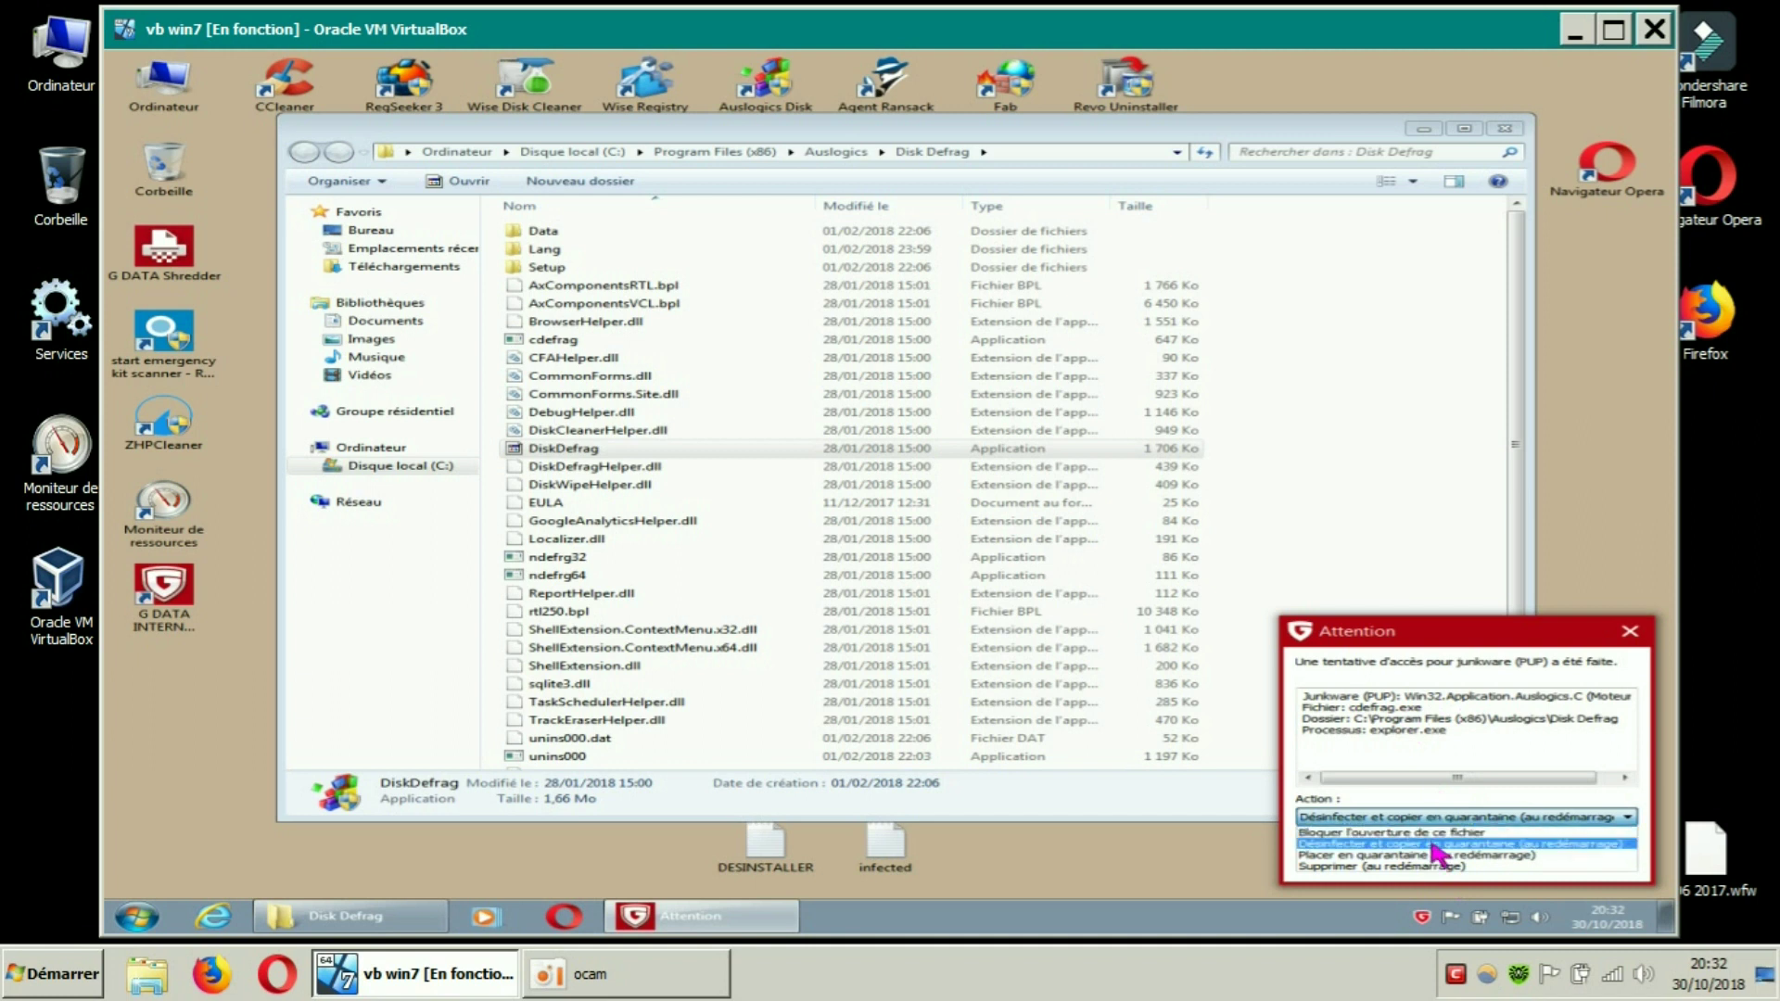
click(1412, 876)
key(alt+Down)
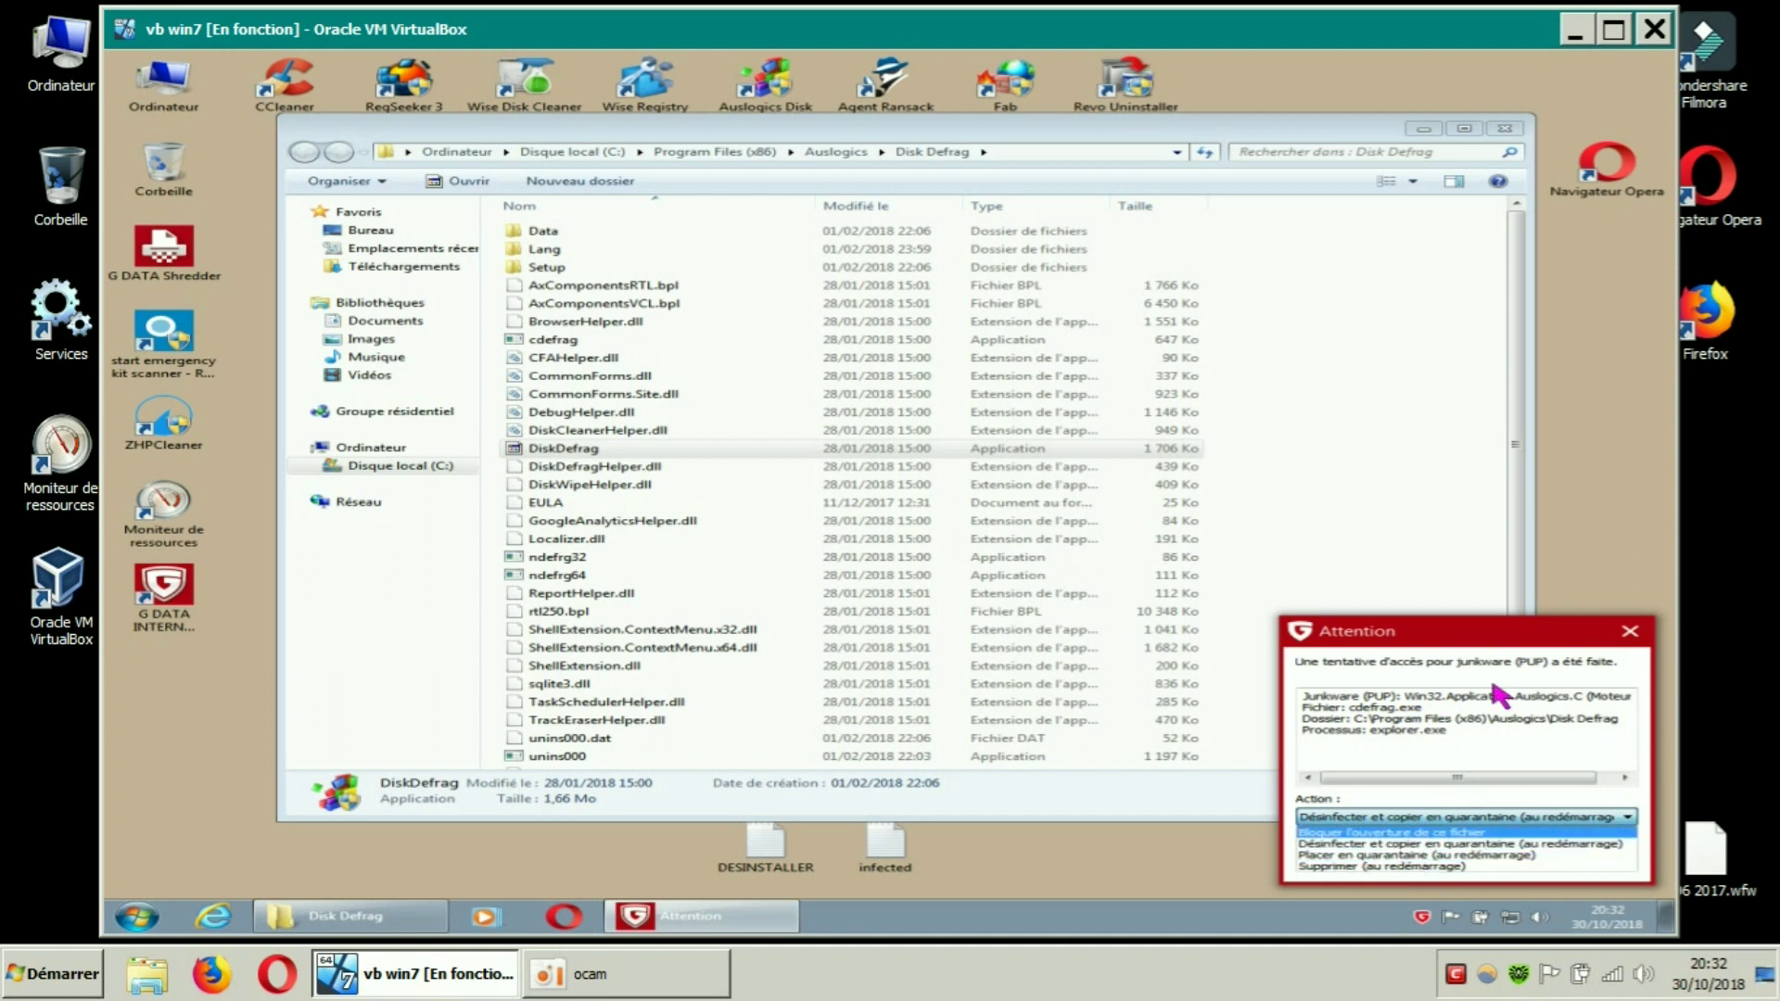
click(1629, 632)
click(1629, 632)
click(1630, 632)
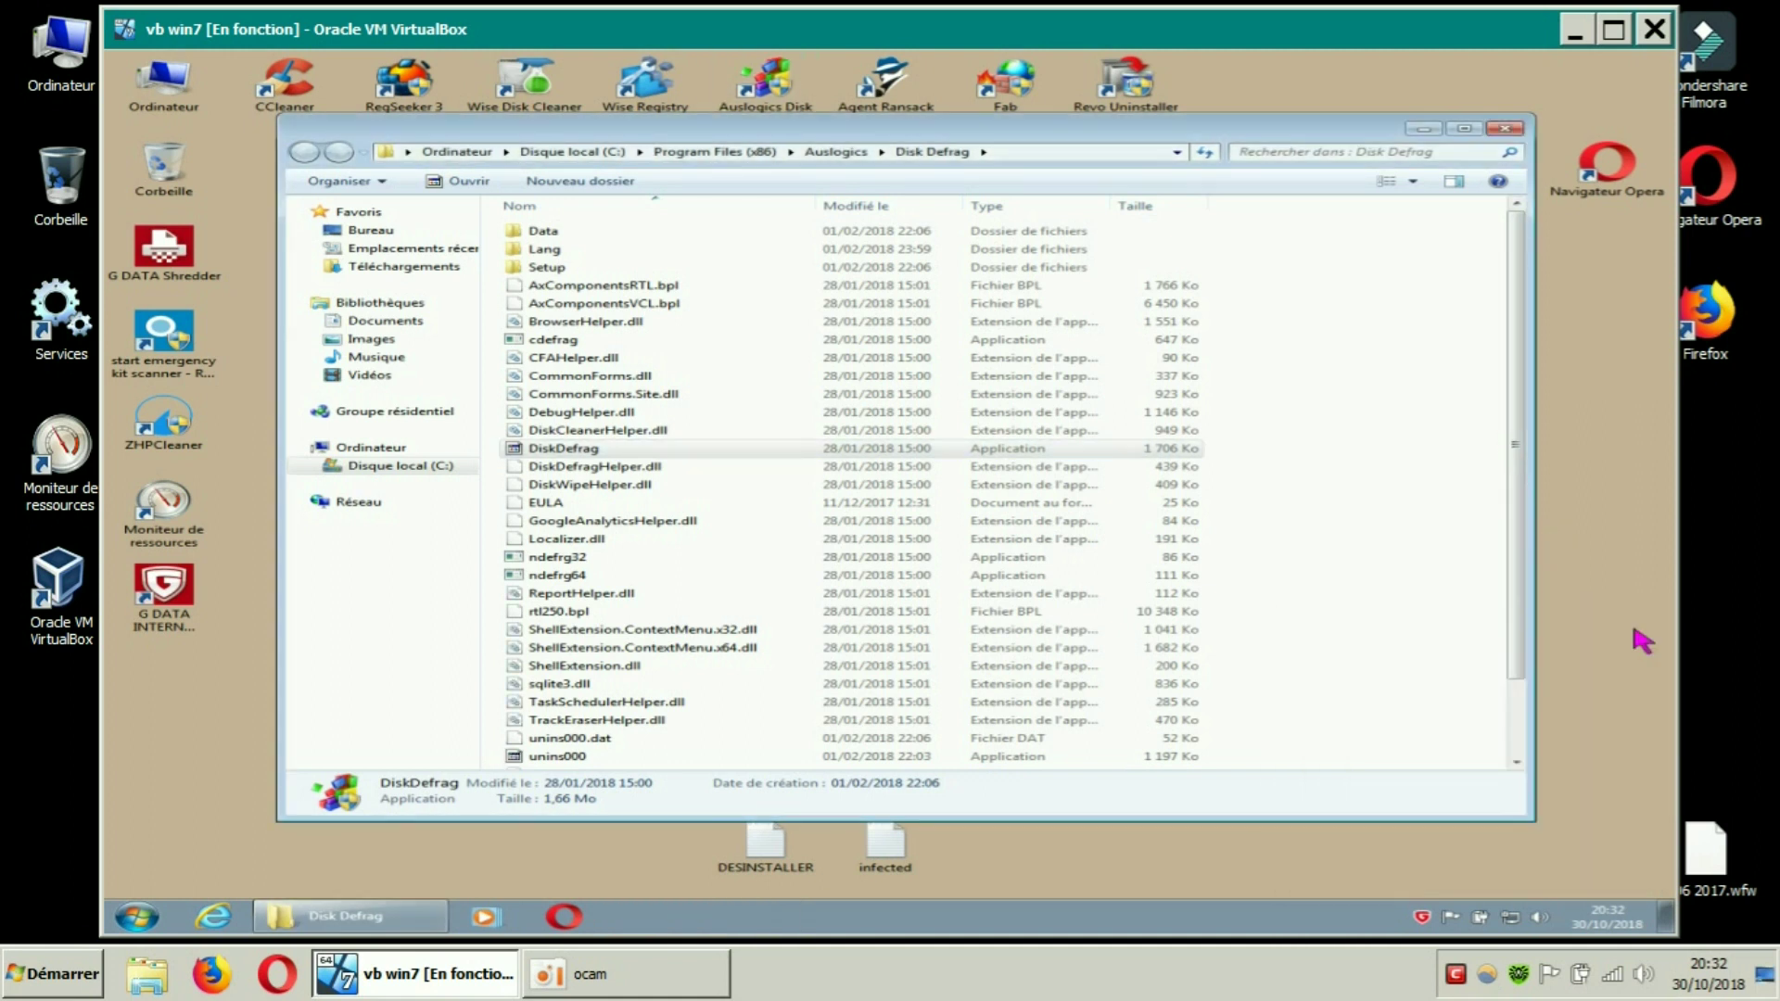
click(1506, 129)
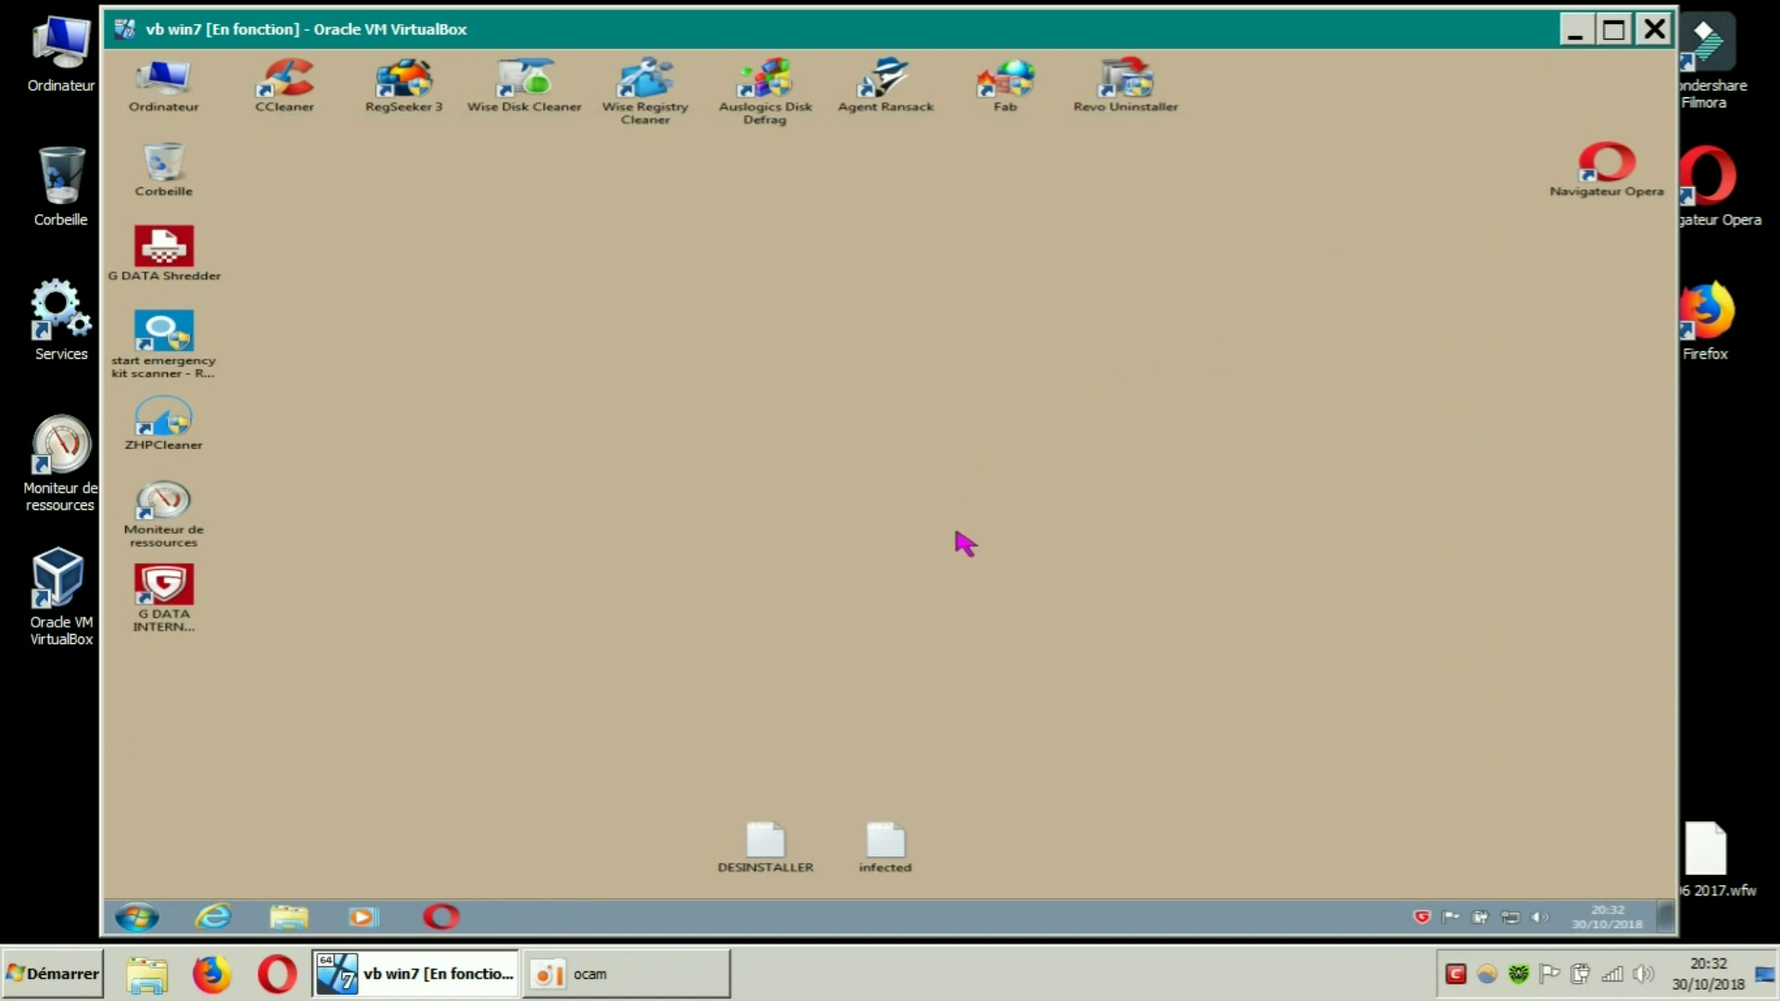
Enable the sound signal for detected viruses in G DATA's real-time protection settings and review the advanced guardian options without changing them
double_click(1426, 916)
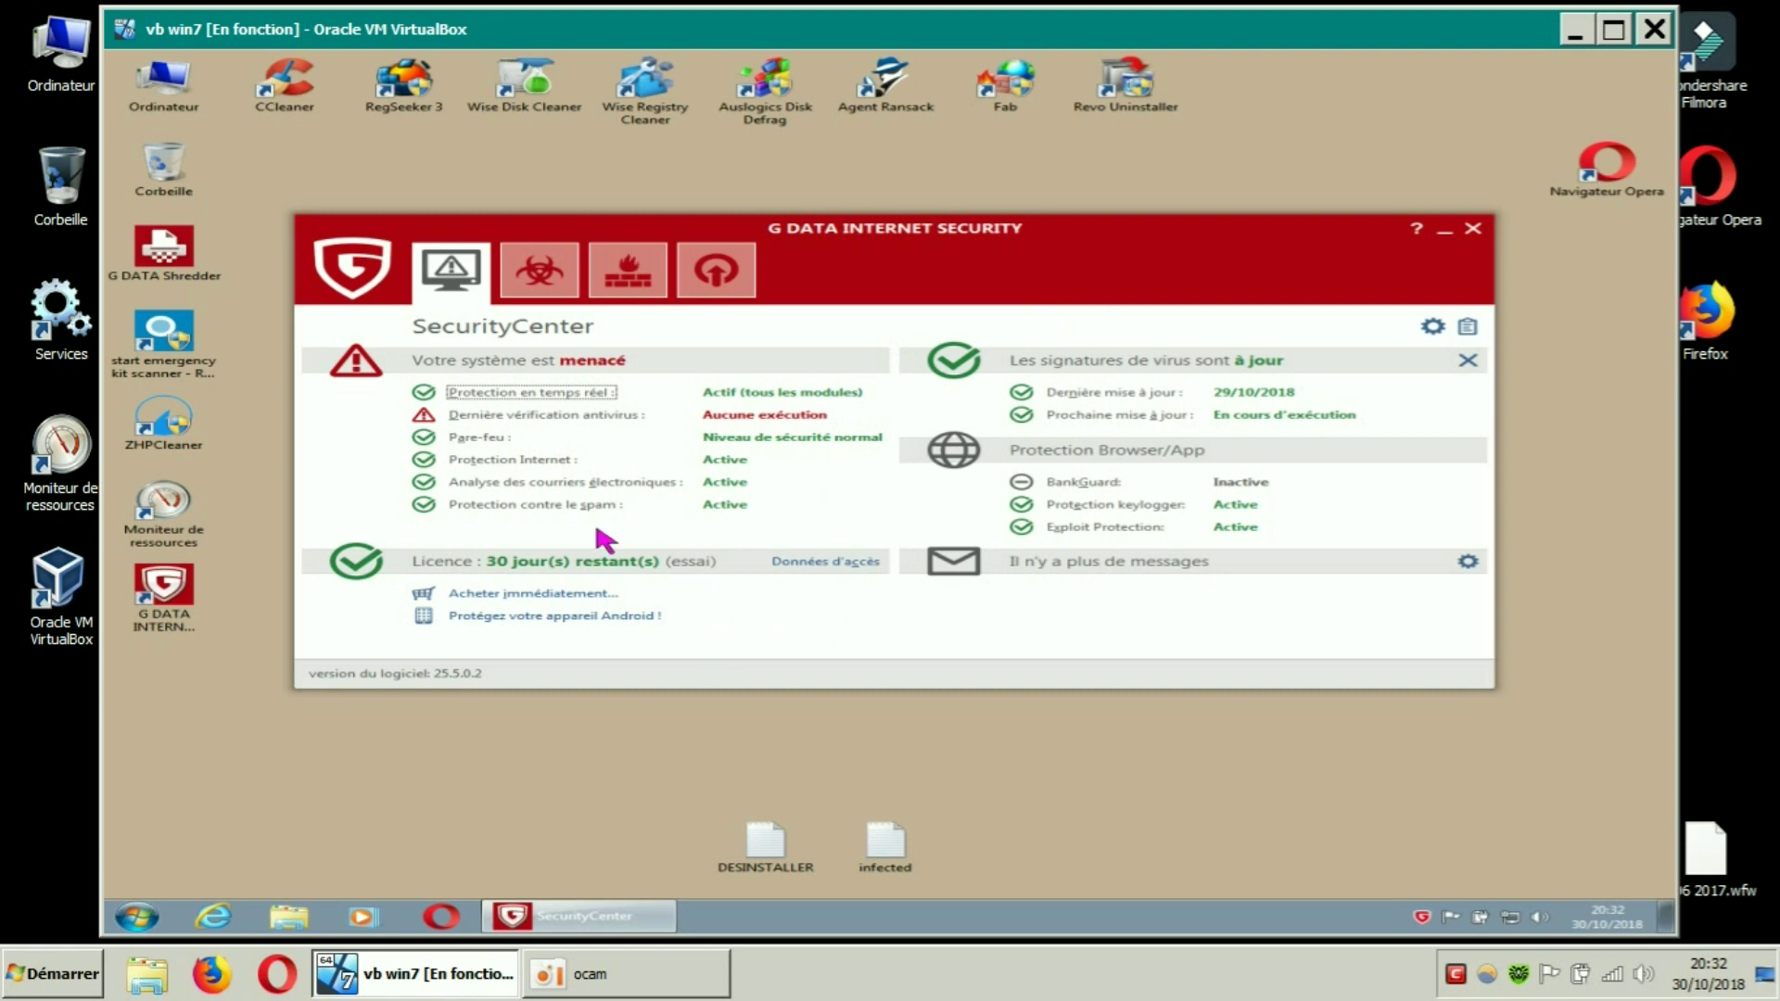
click(1433, 326)
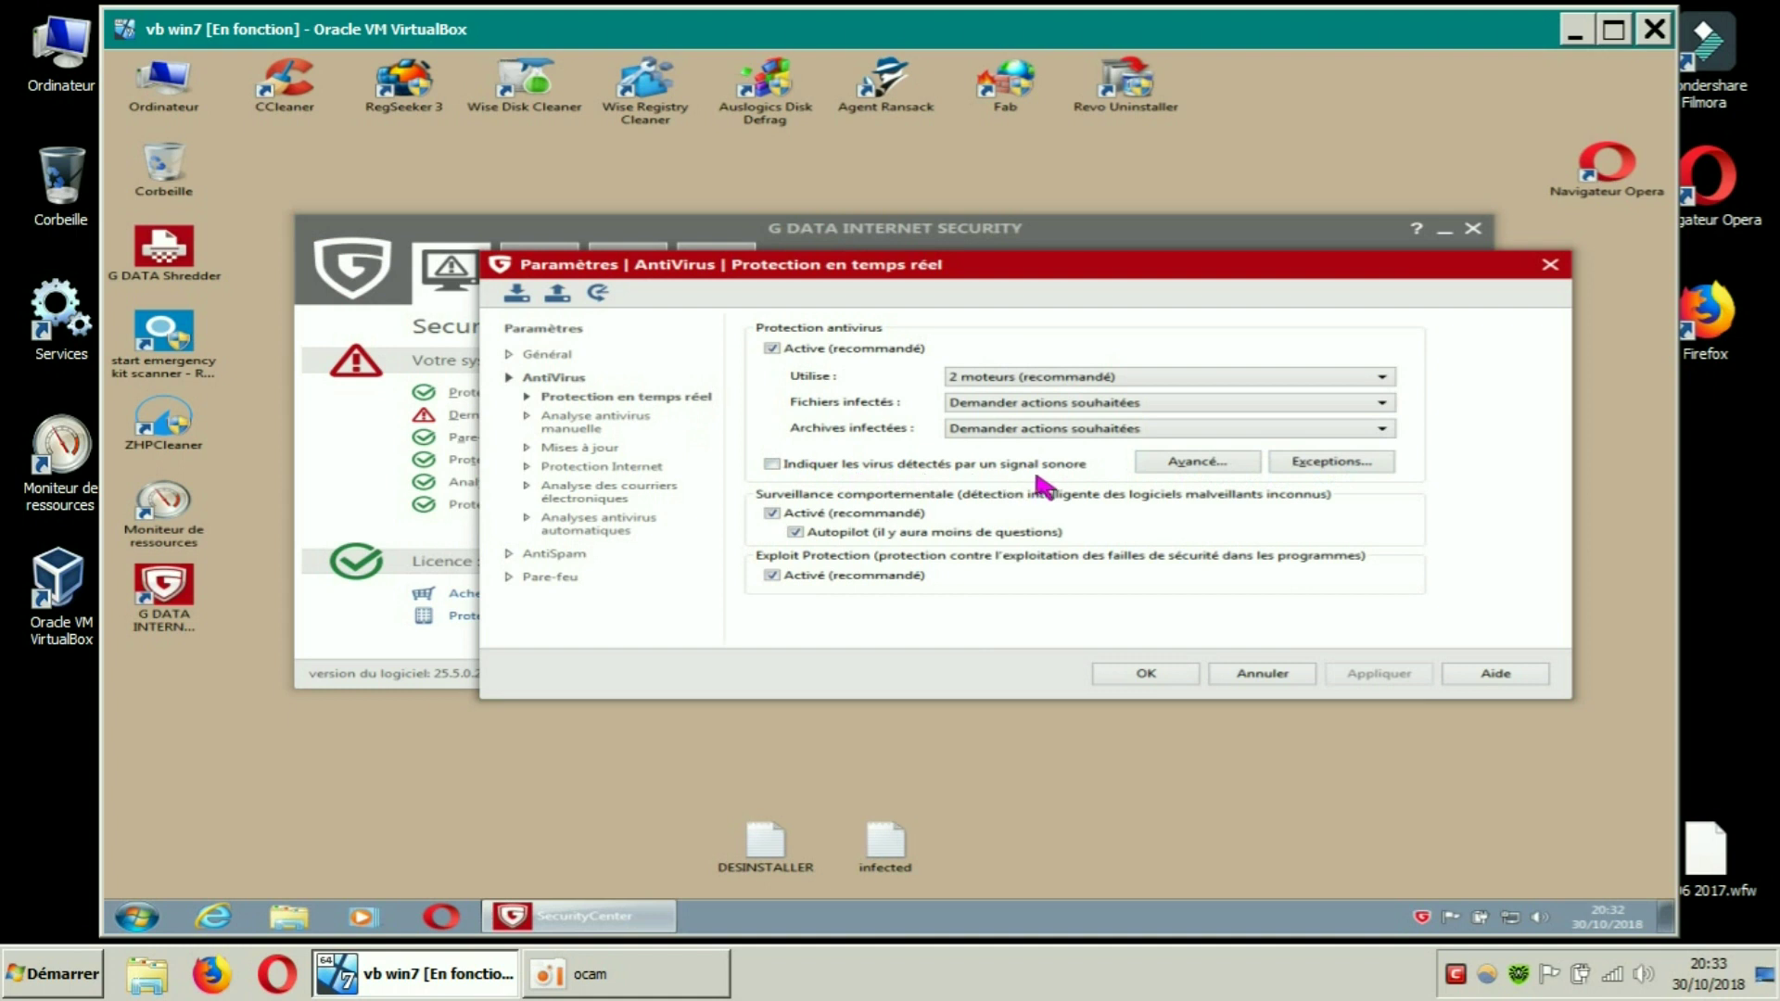
click(772, 464)
click(1206, 467)
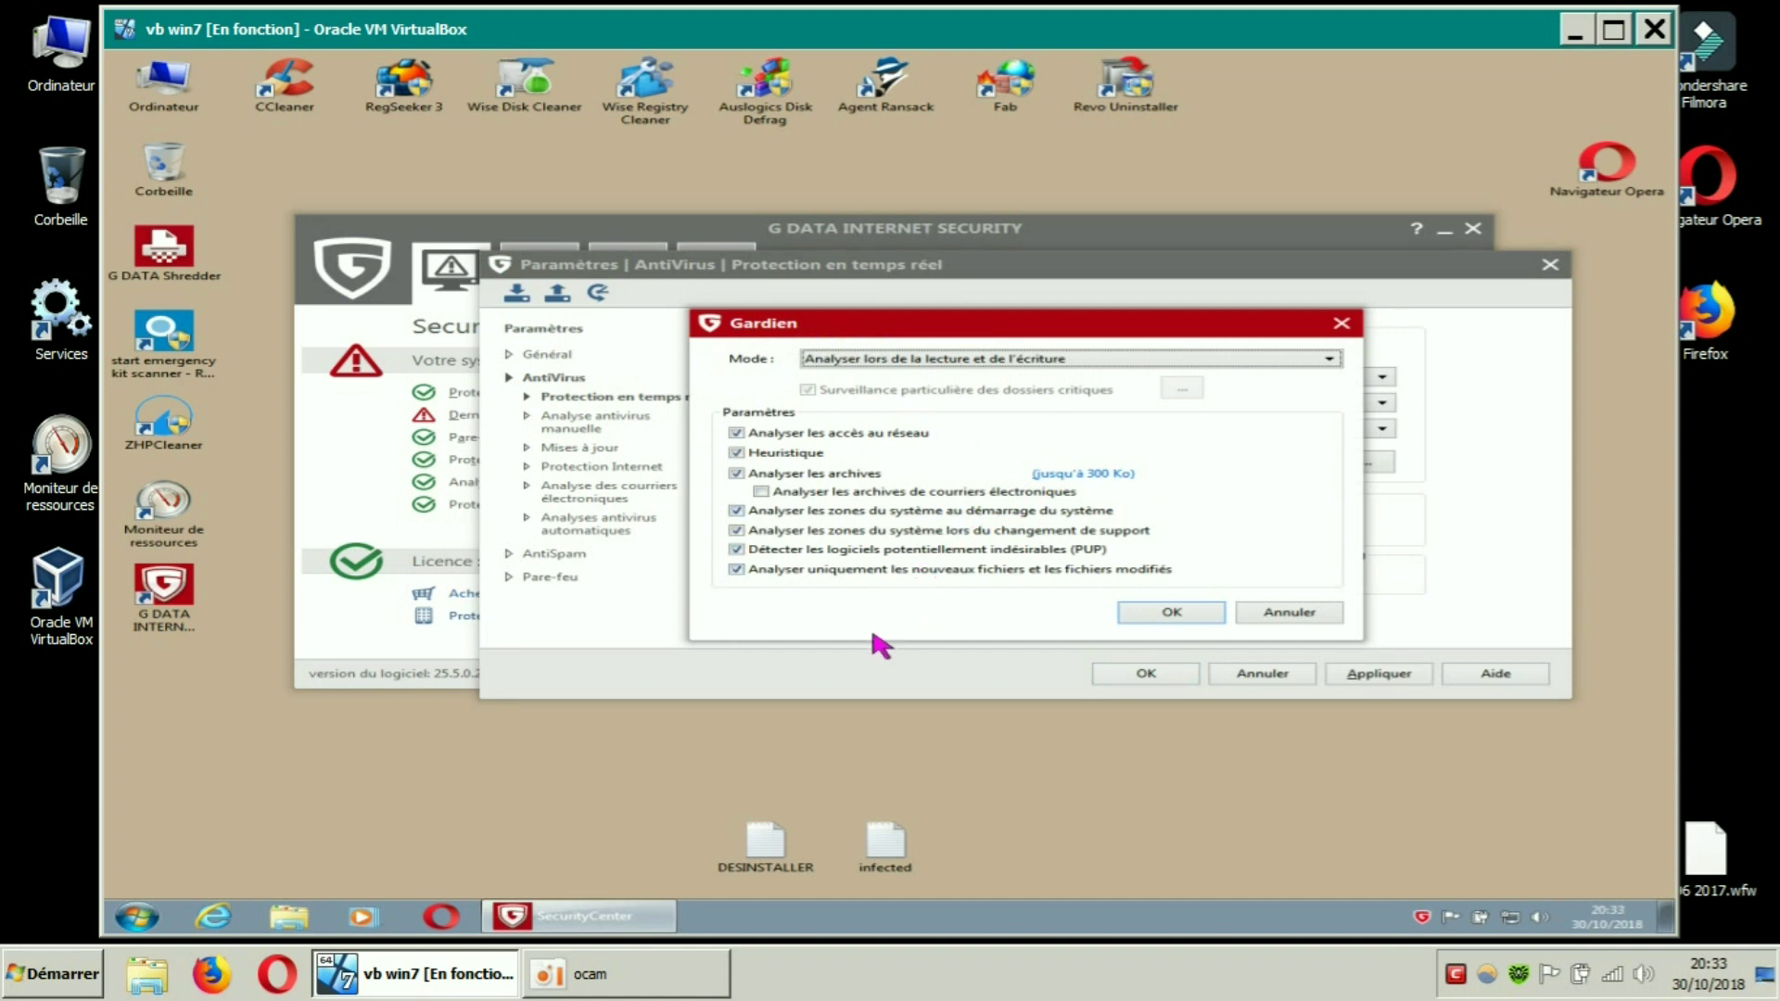
click(1342, 323)
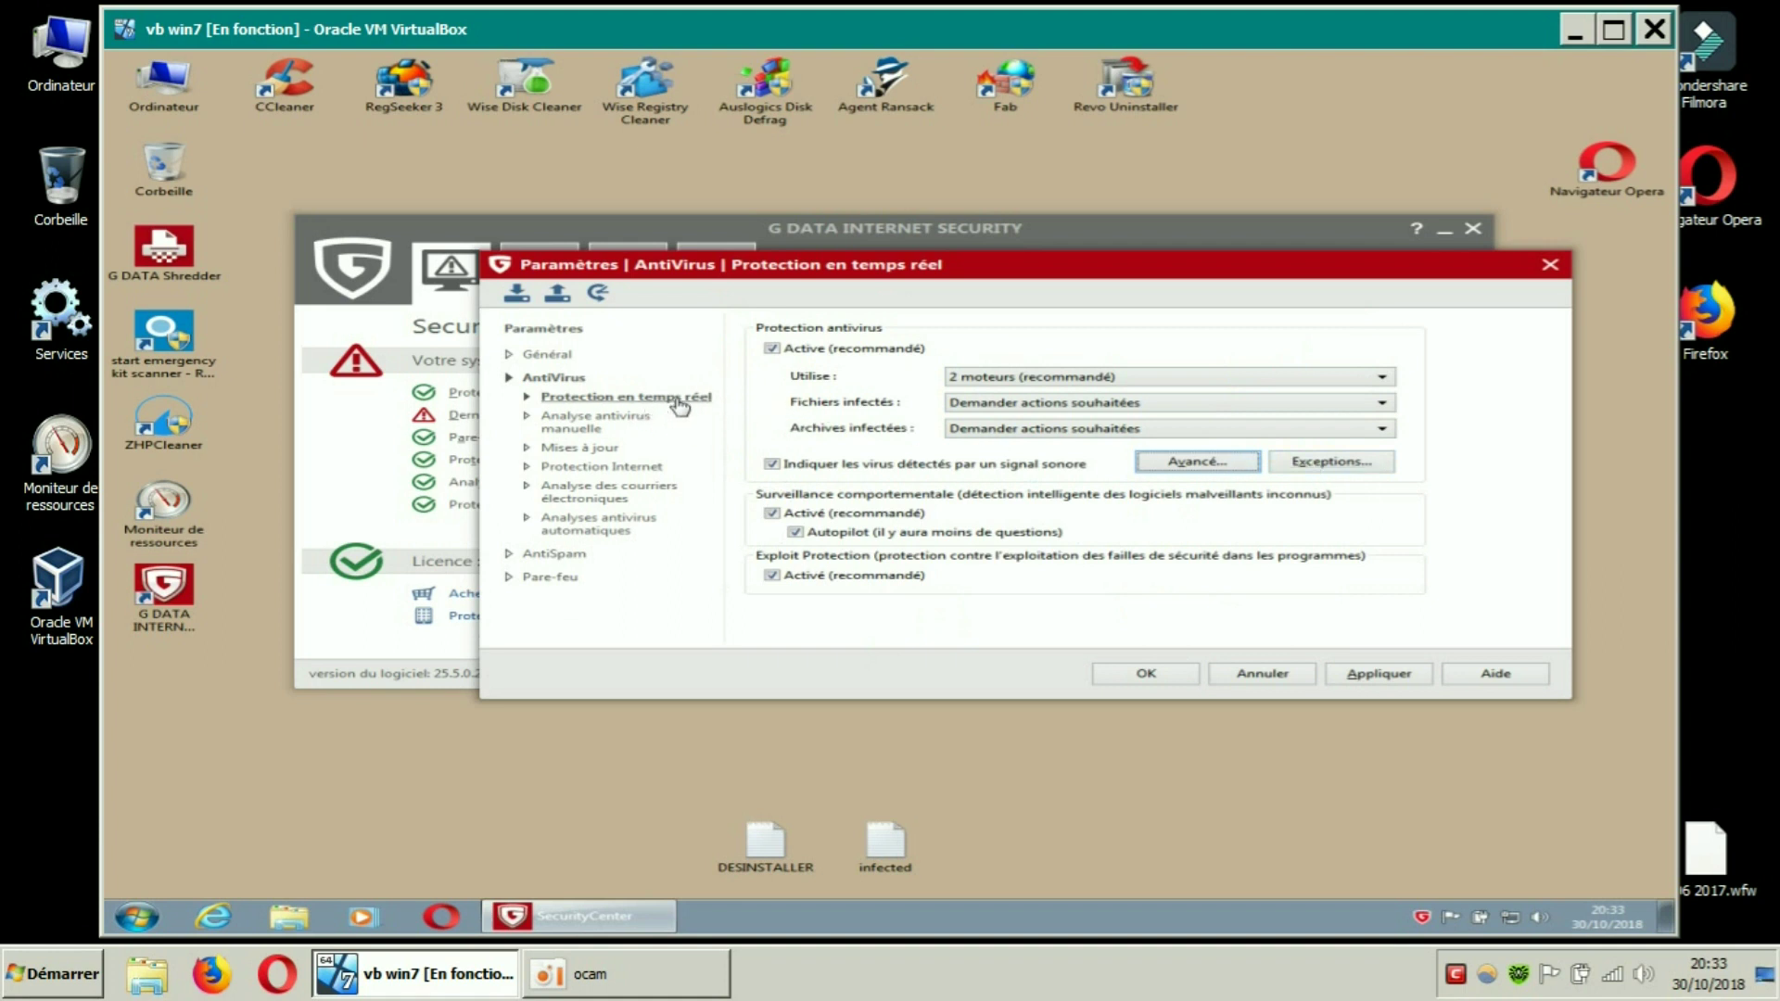
Start a new guardian exception, dismiss the drive selection, and set the exception type to Répertoire
click(1335, 463)
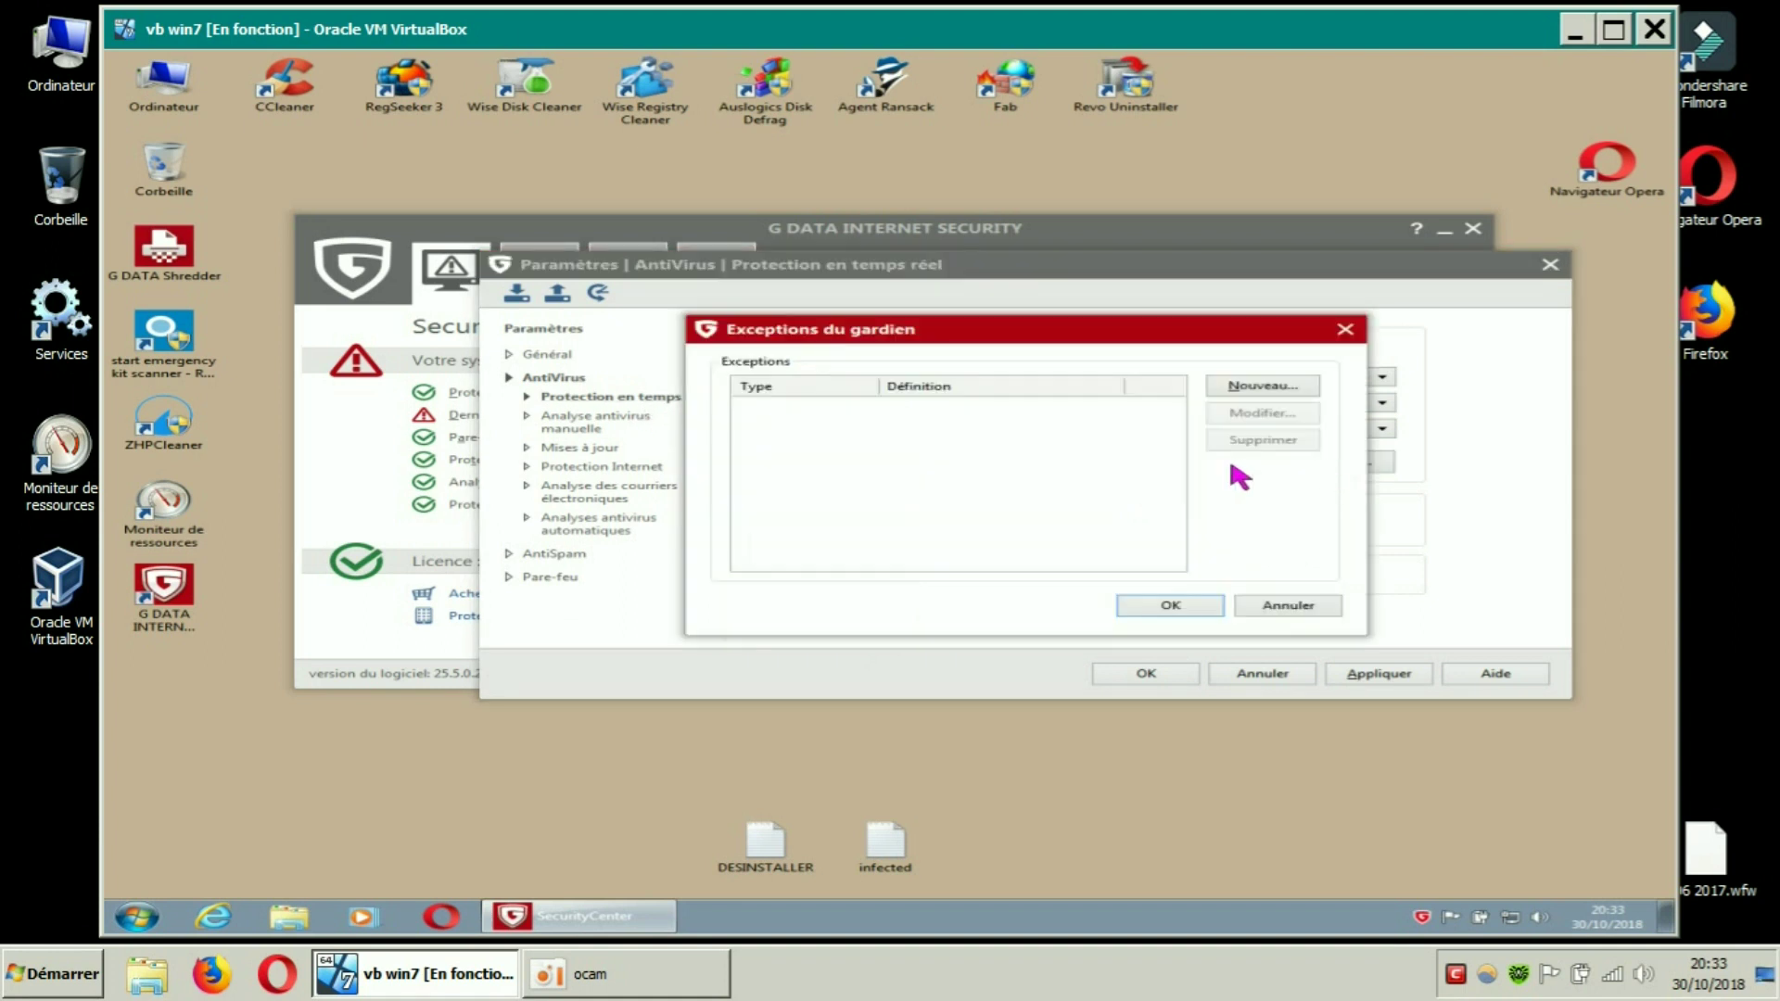
click(1242, 389)
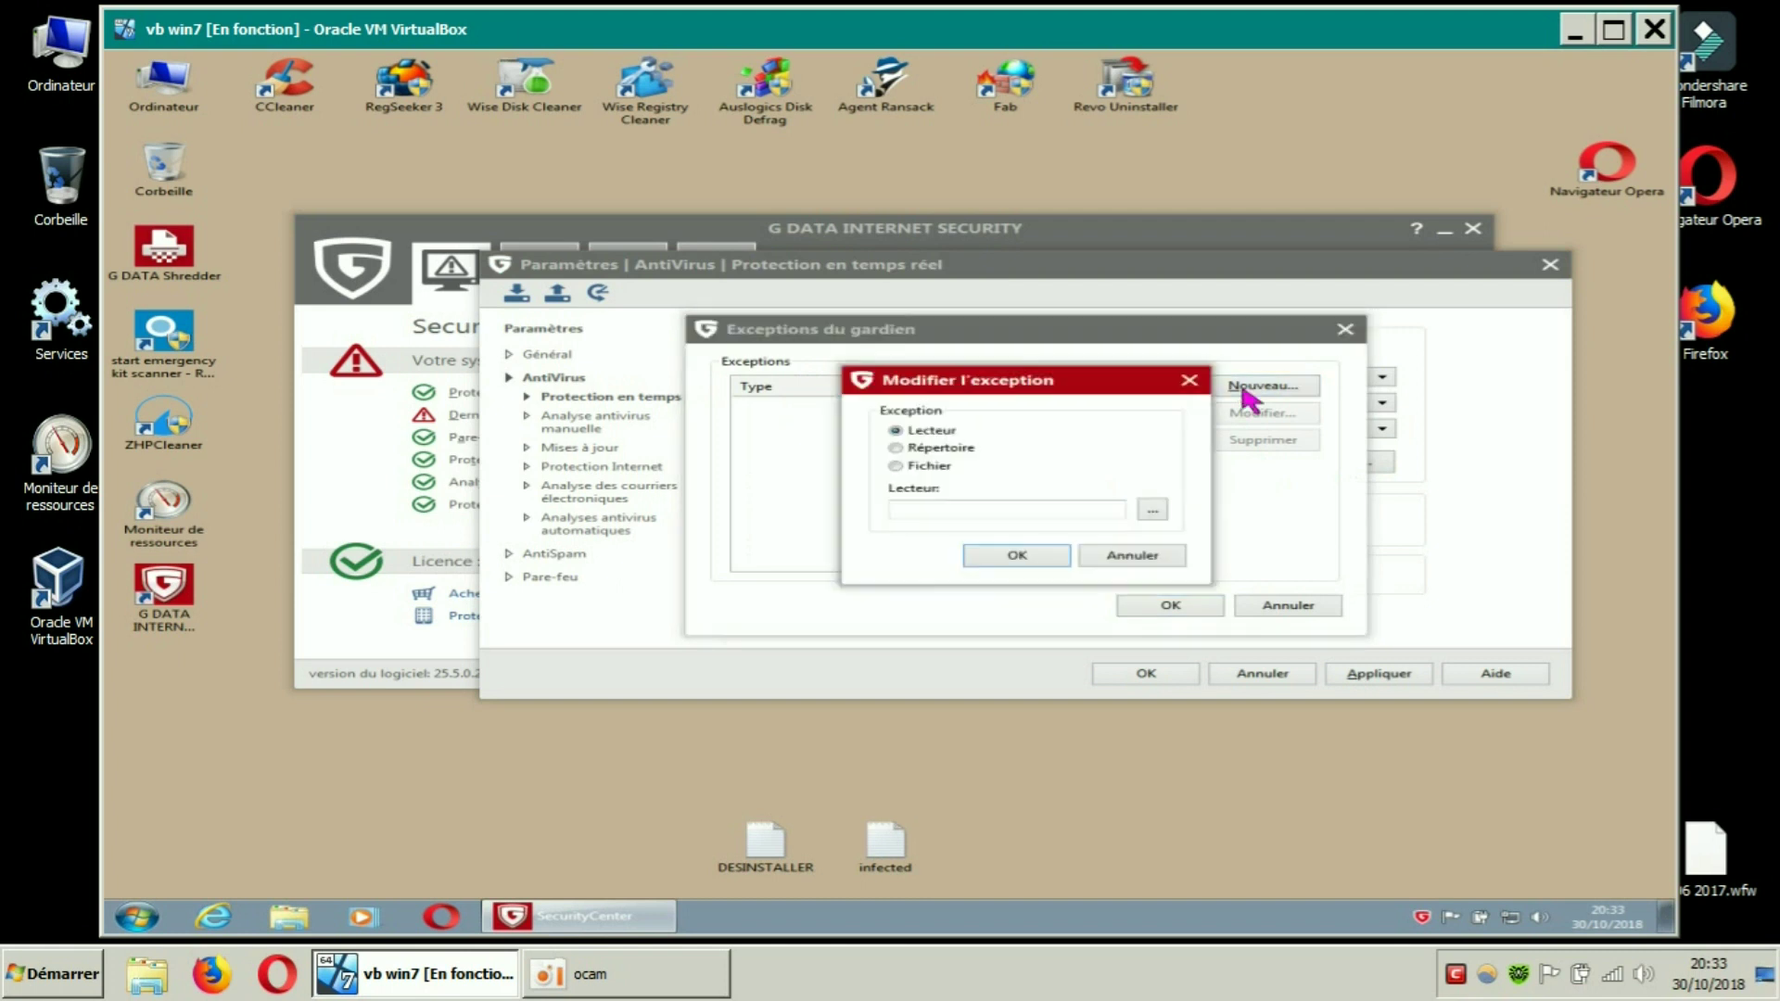
click(1153, 508)
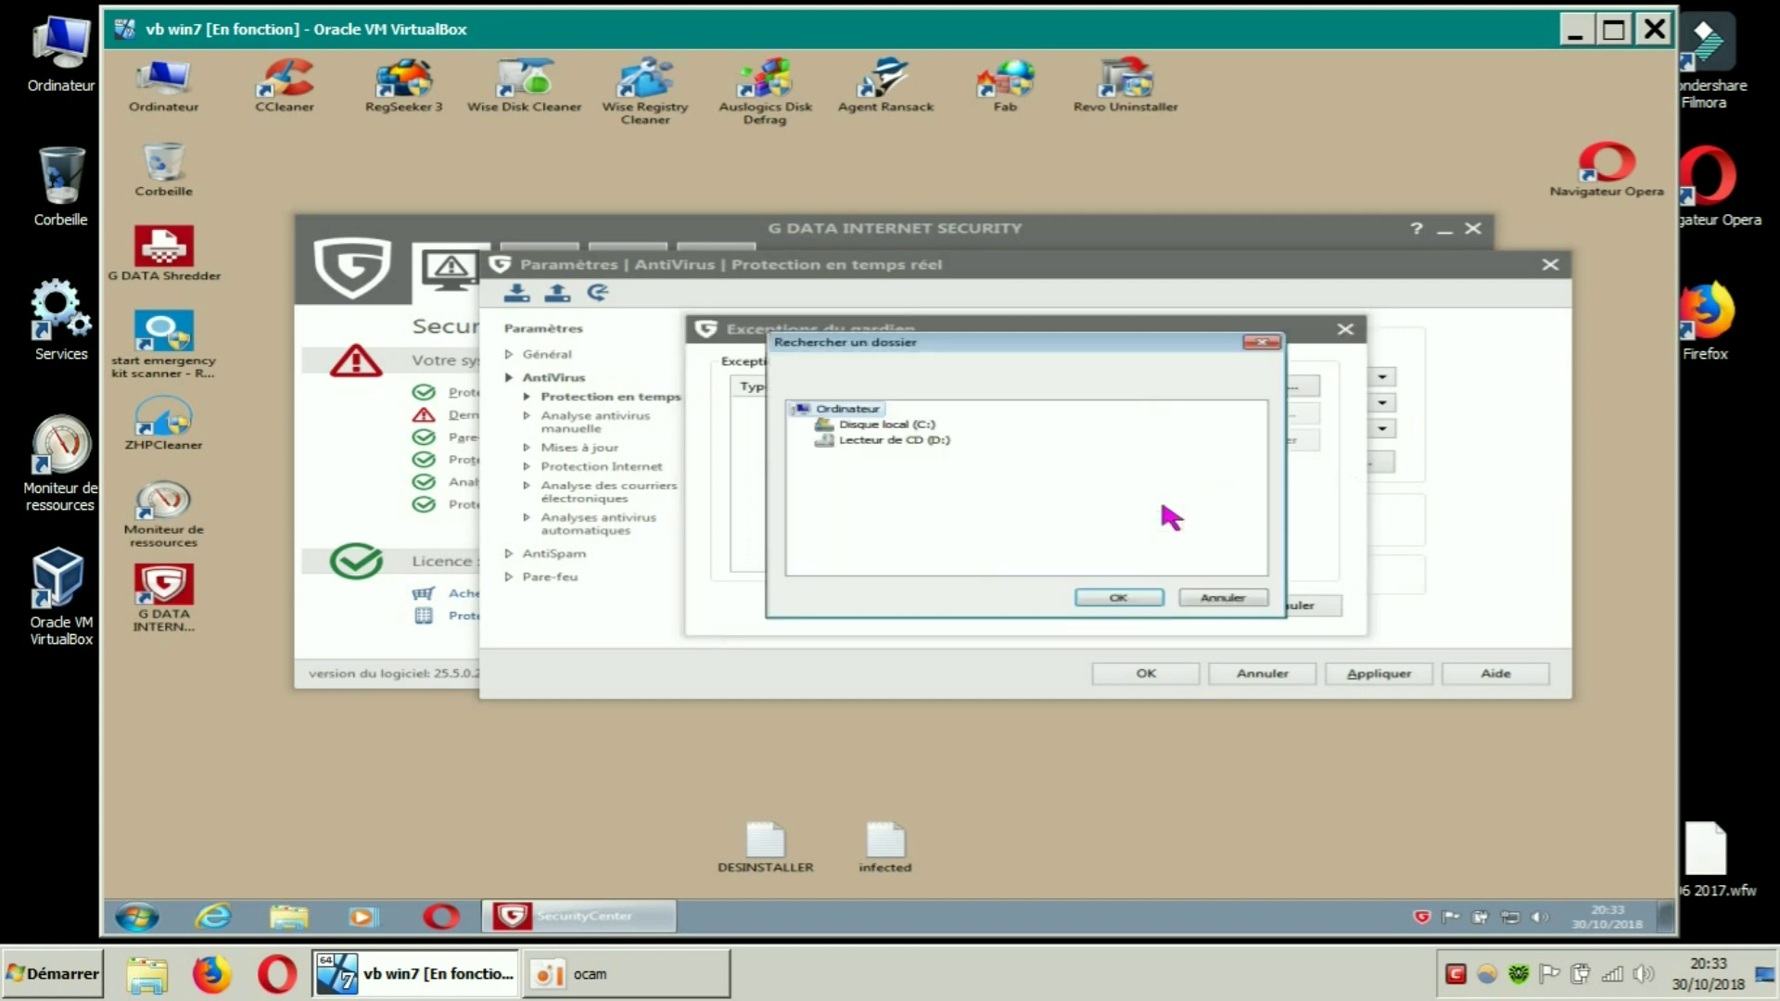
click(1263, 344)
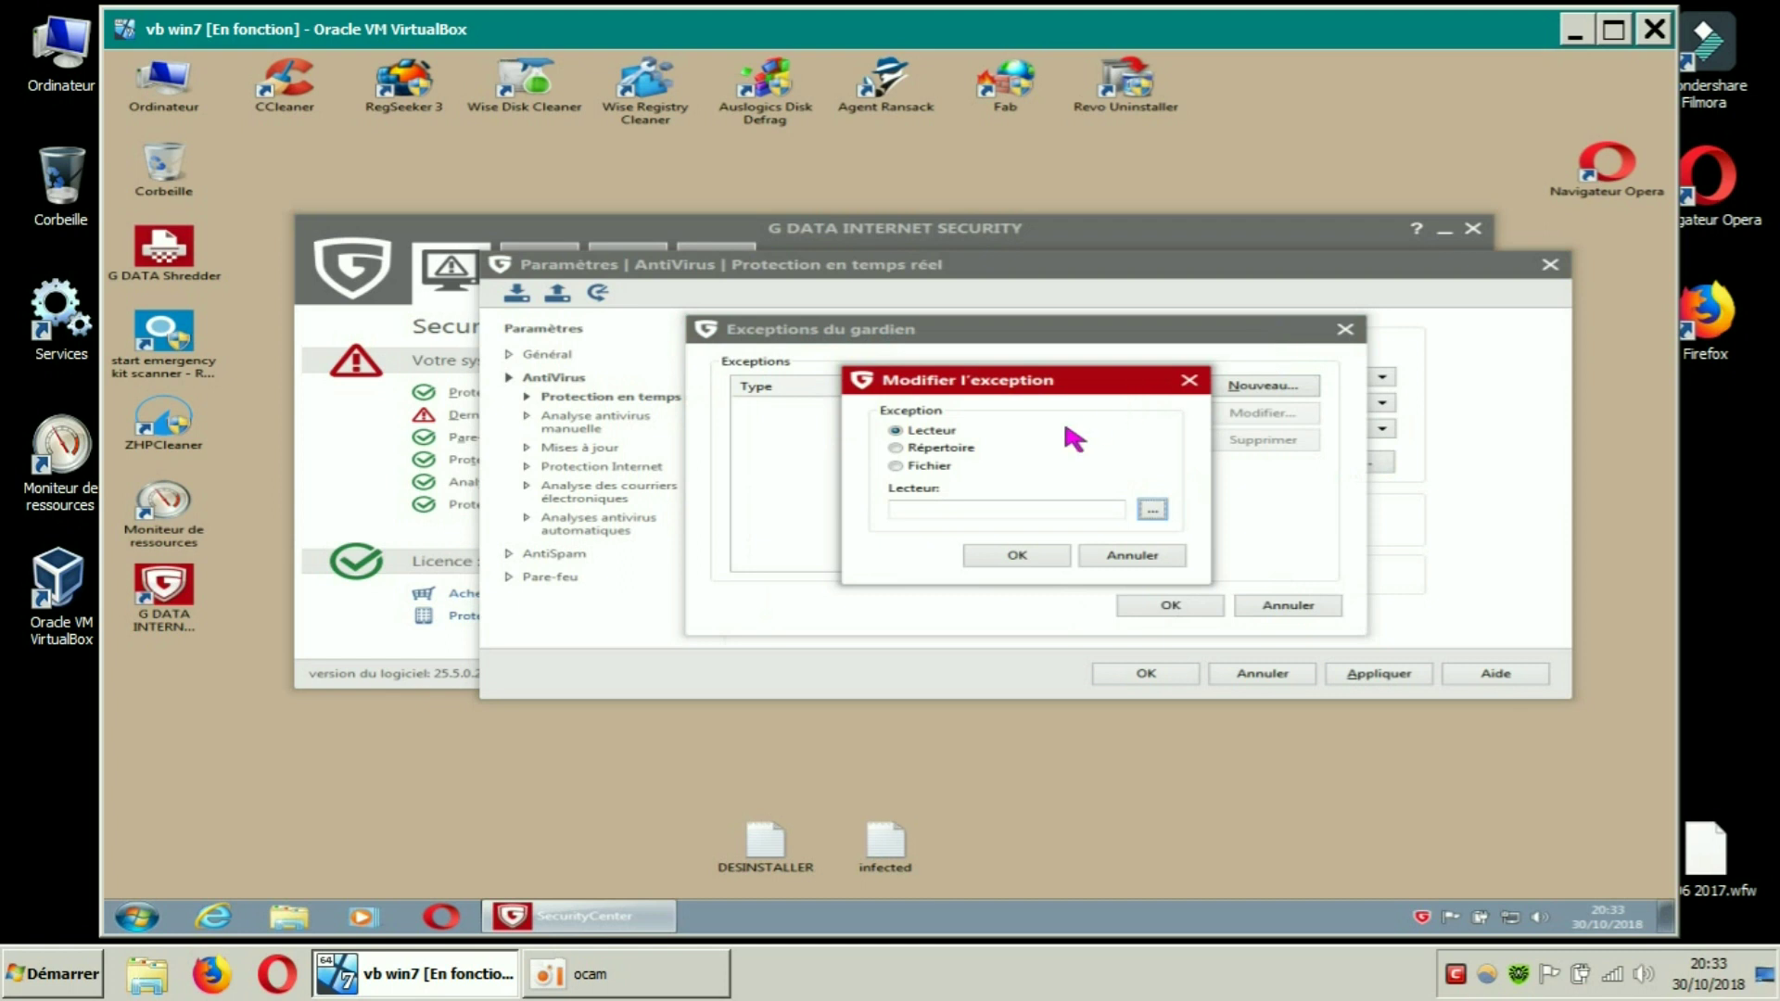
click(906, 448)
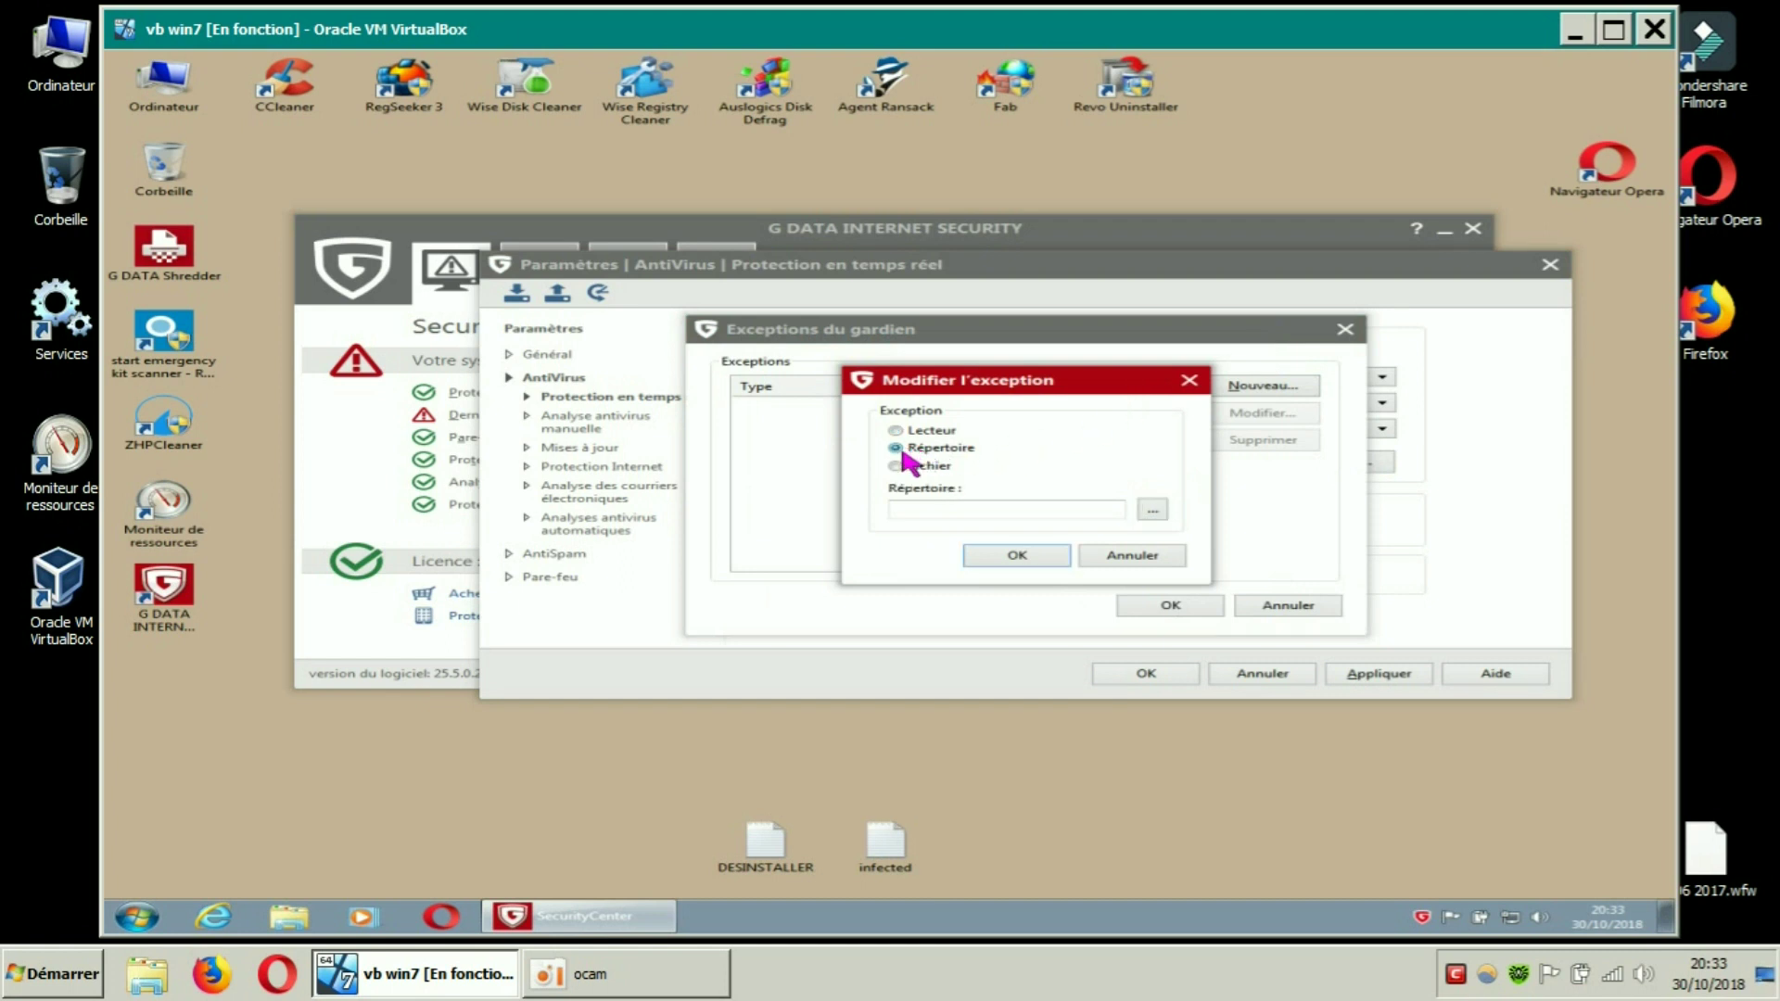
Choose C:\Program Files (x86)\Auslogics as the excluded directory and apply the real-time protection exception
click(1153, 511)
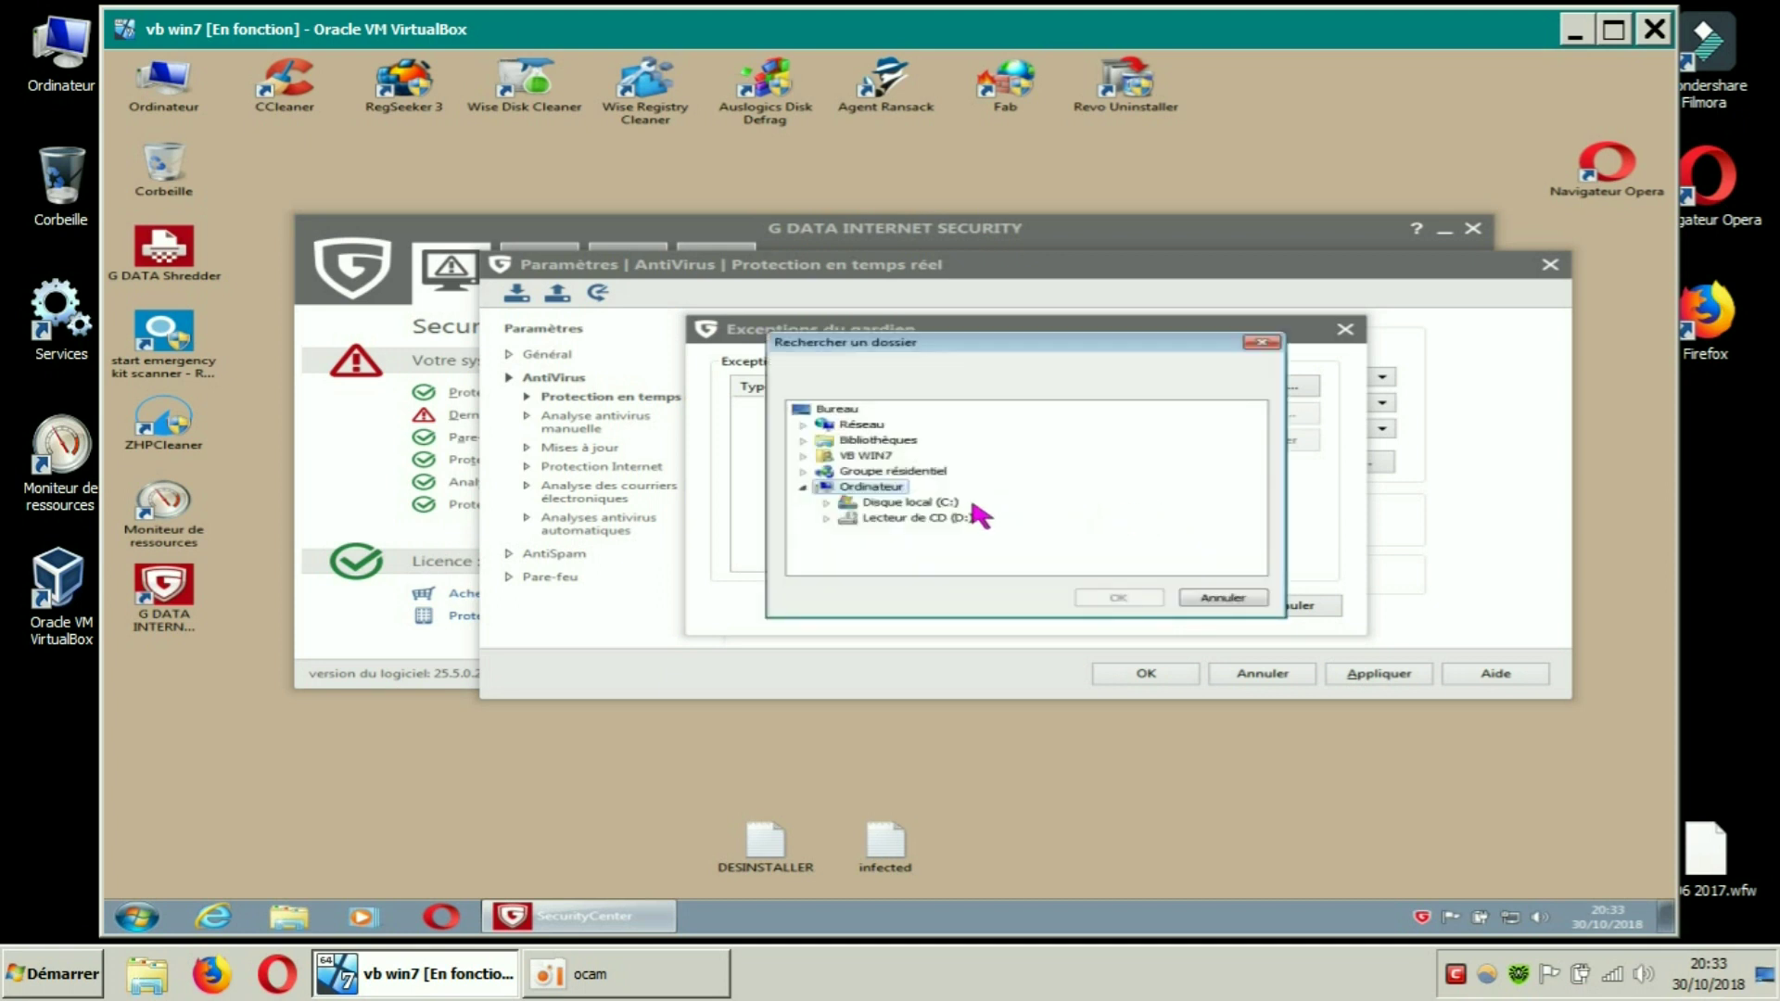
click(830, 505)
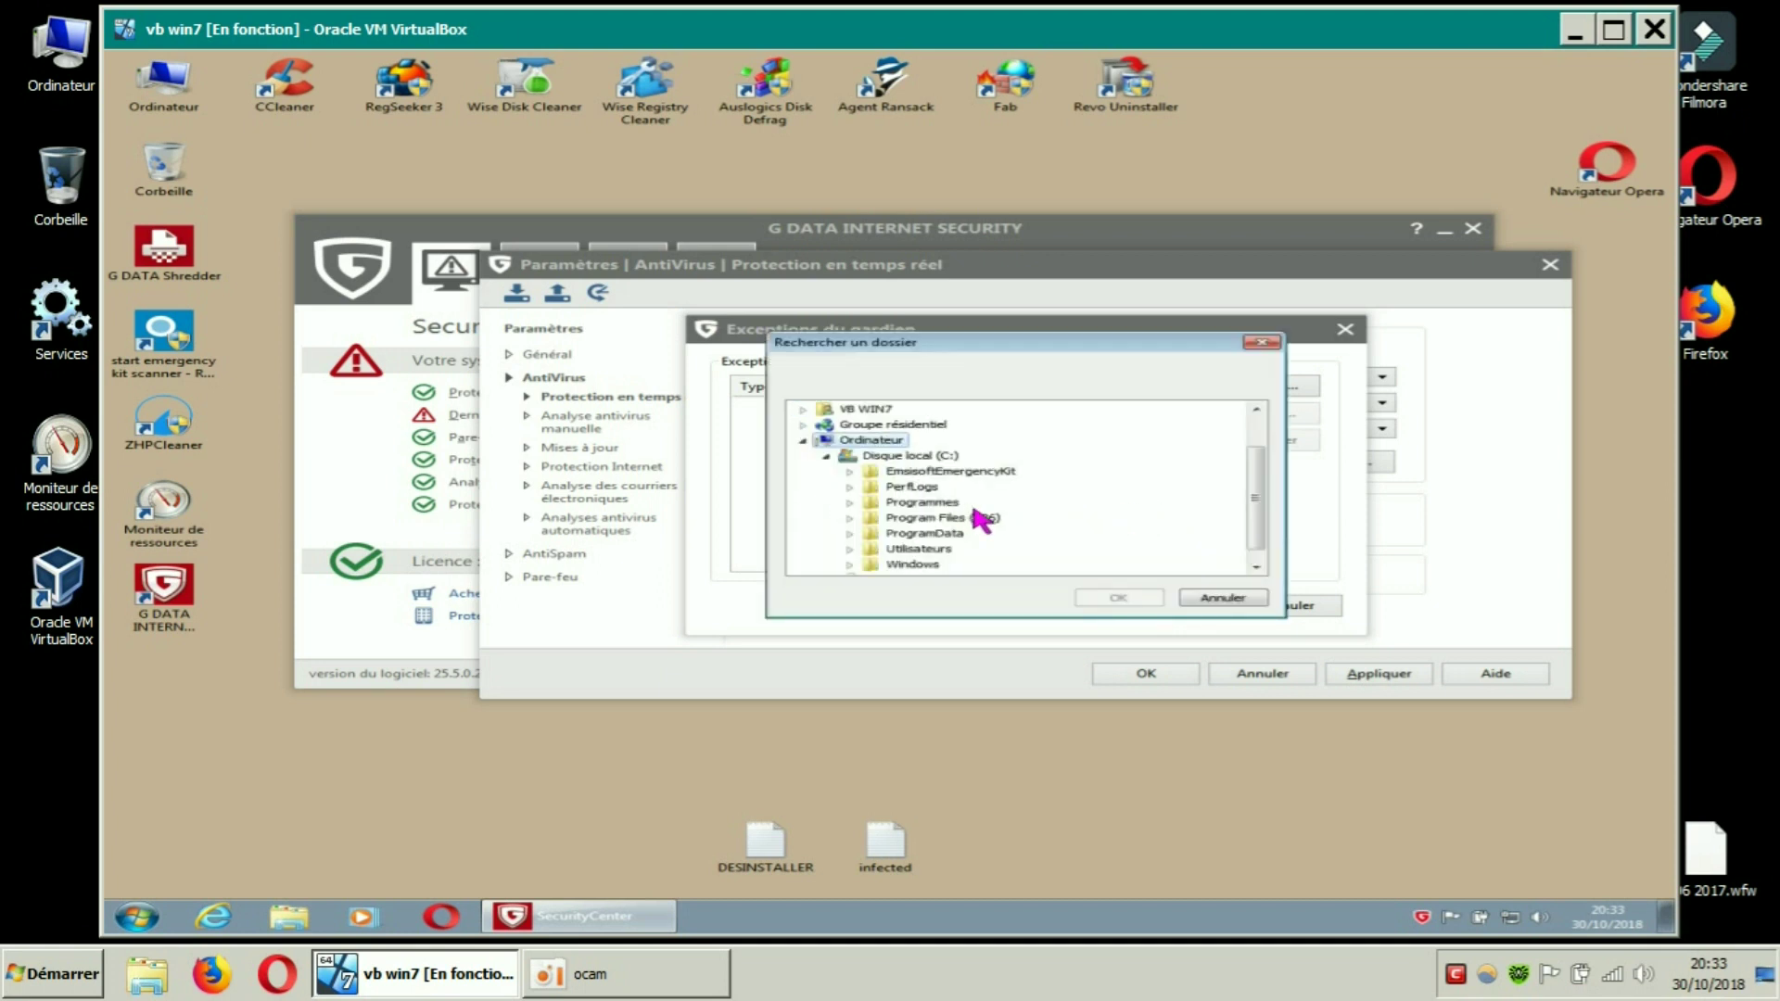
click(852, 502)
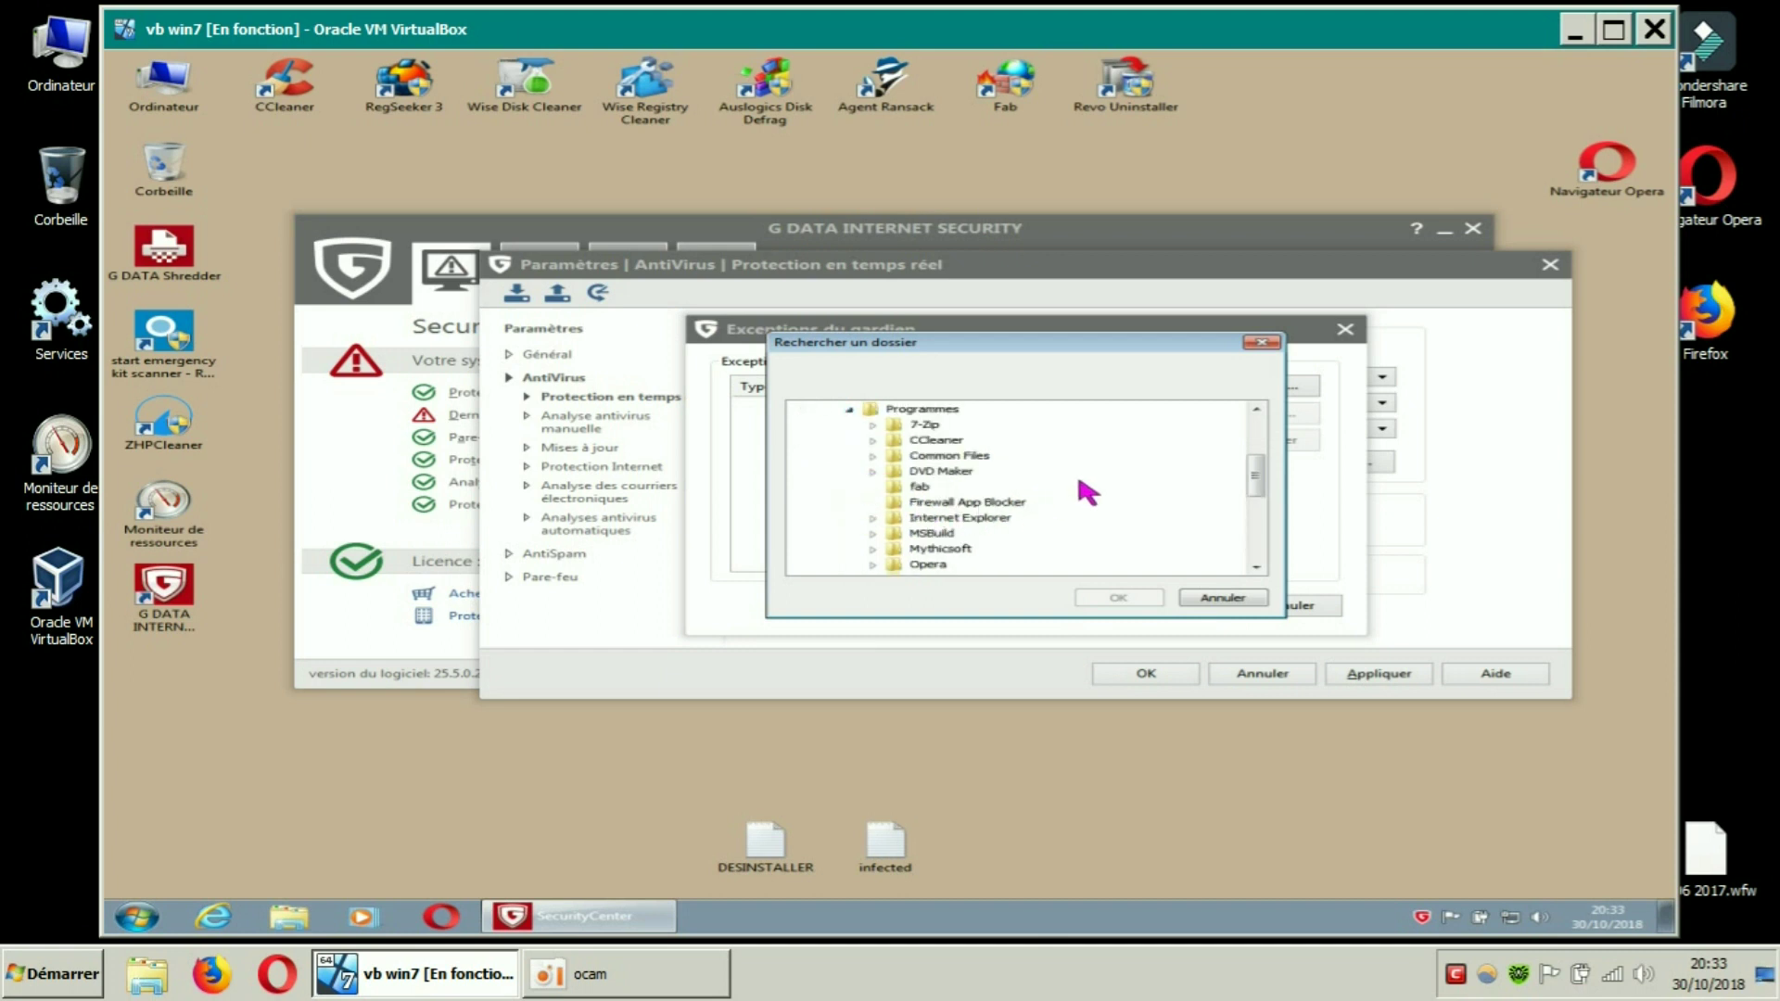
drag(1266, 494, 1258, 552)
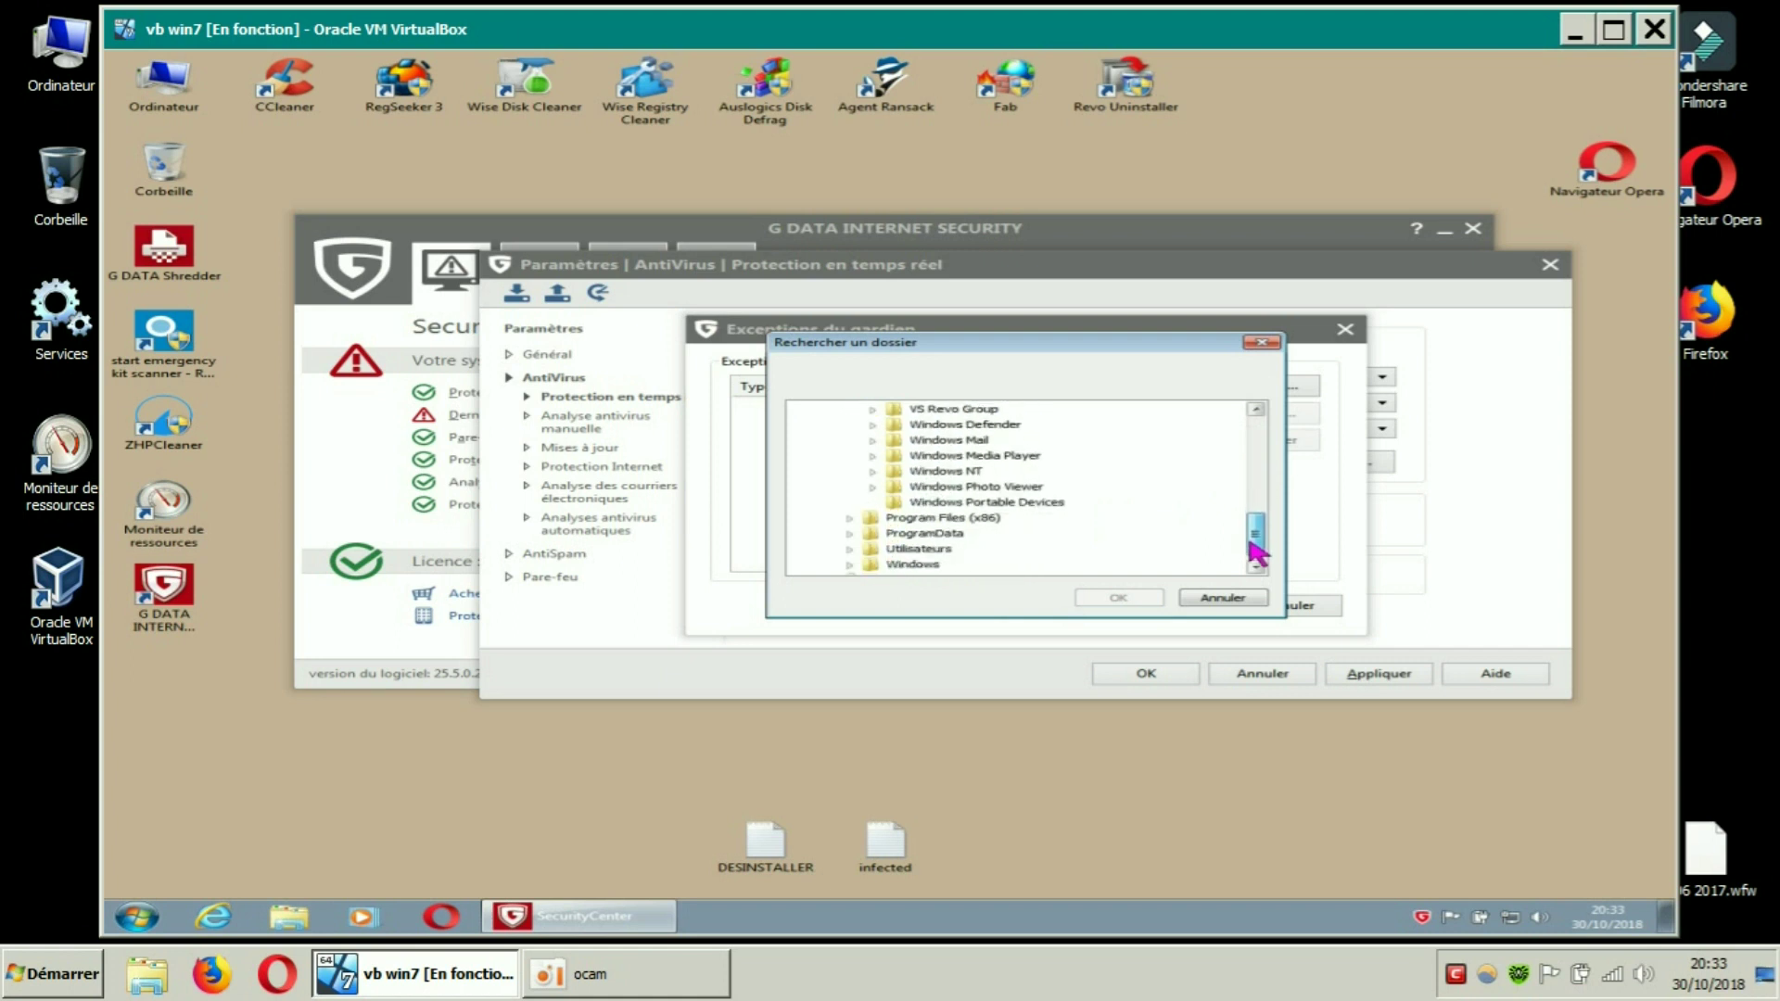
click(847, 517)
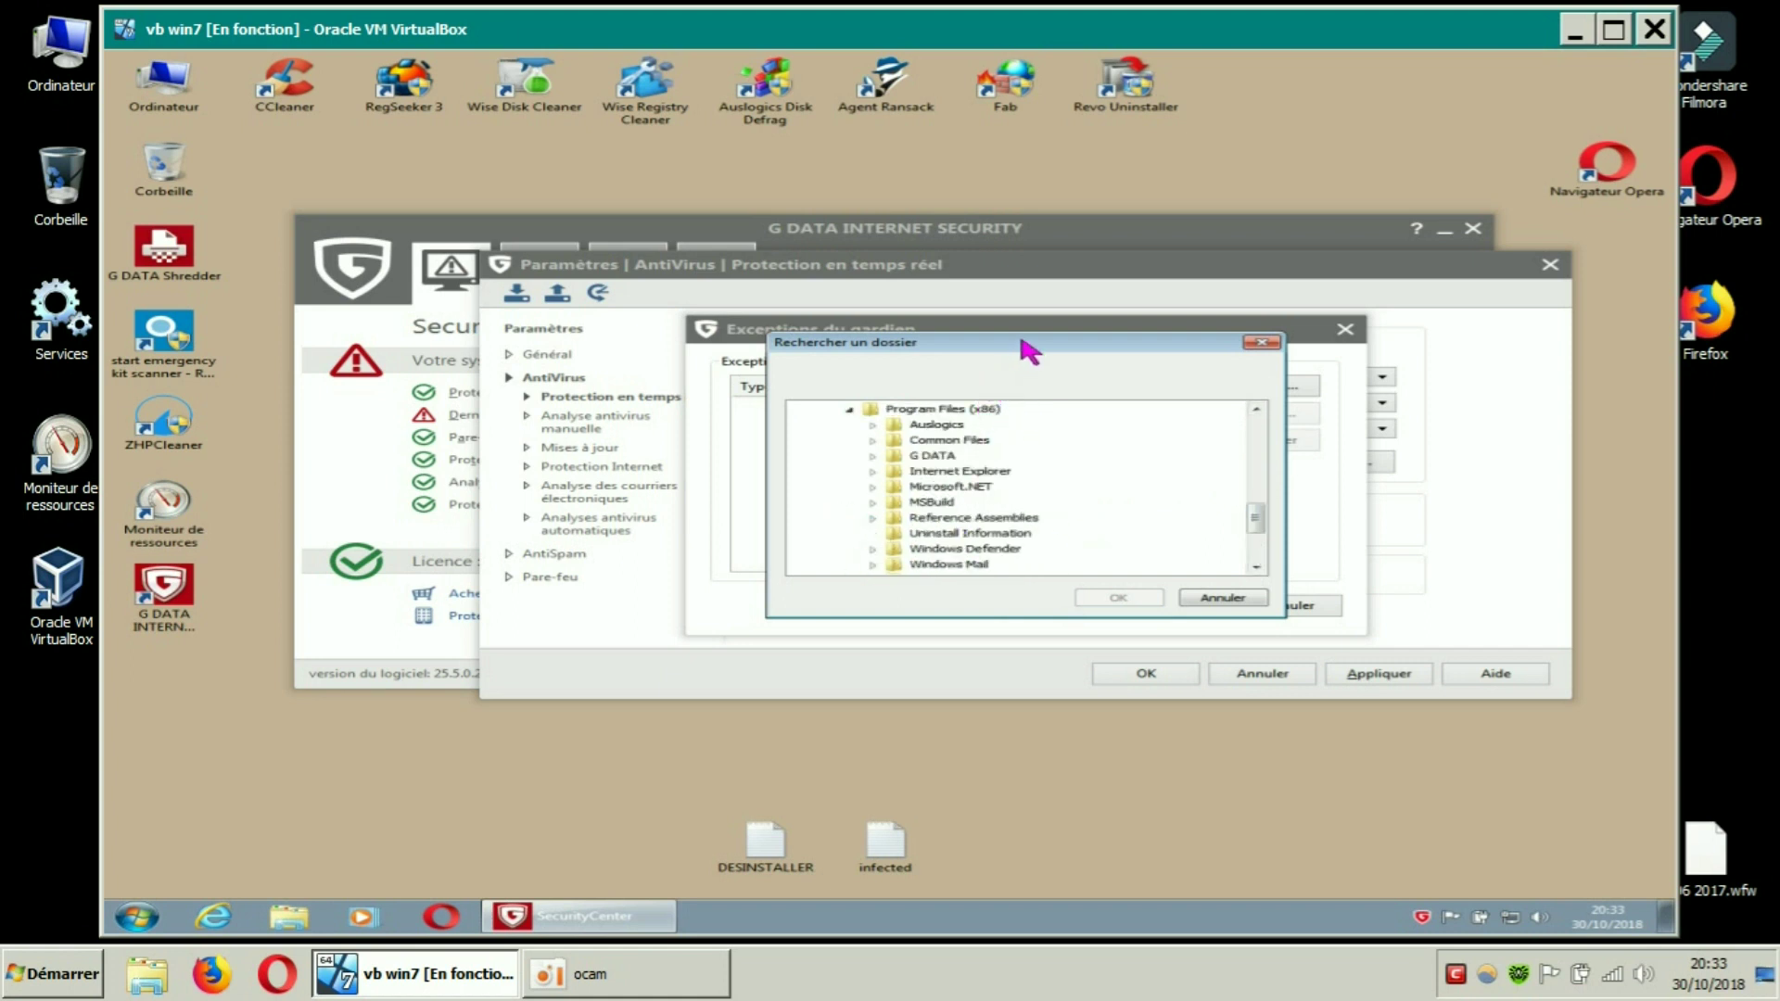
drag(934, 341, 638, 153)
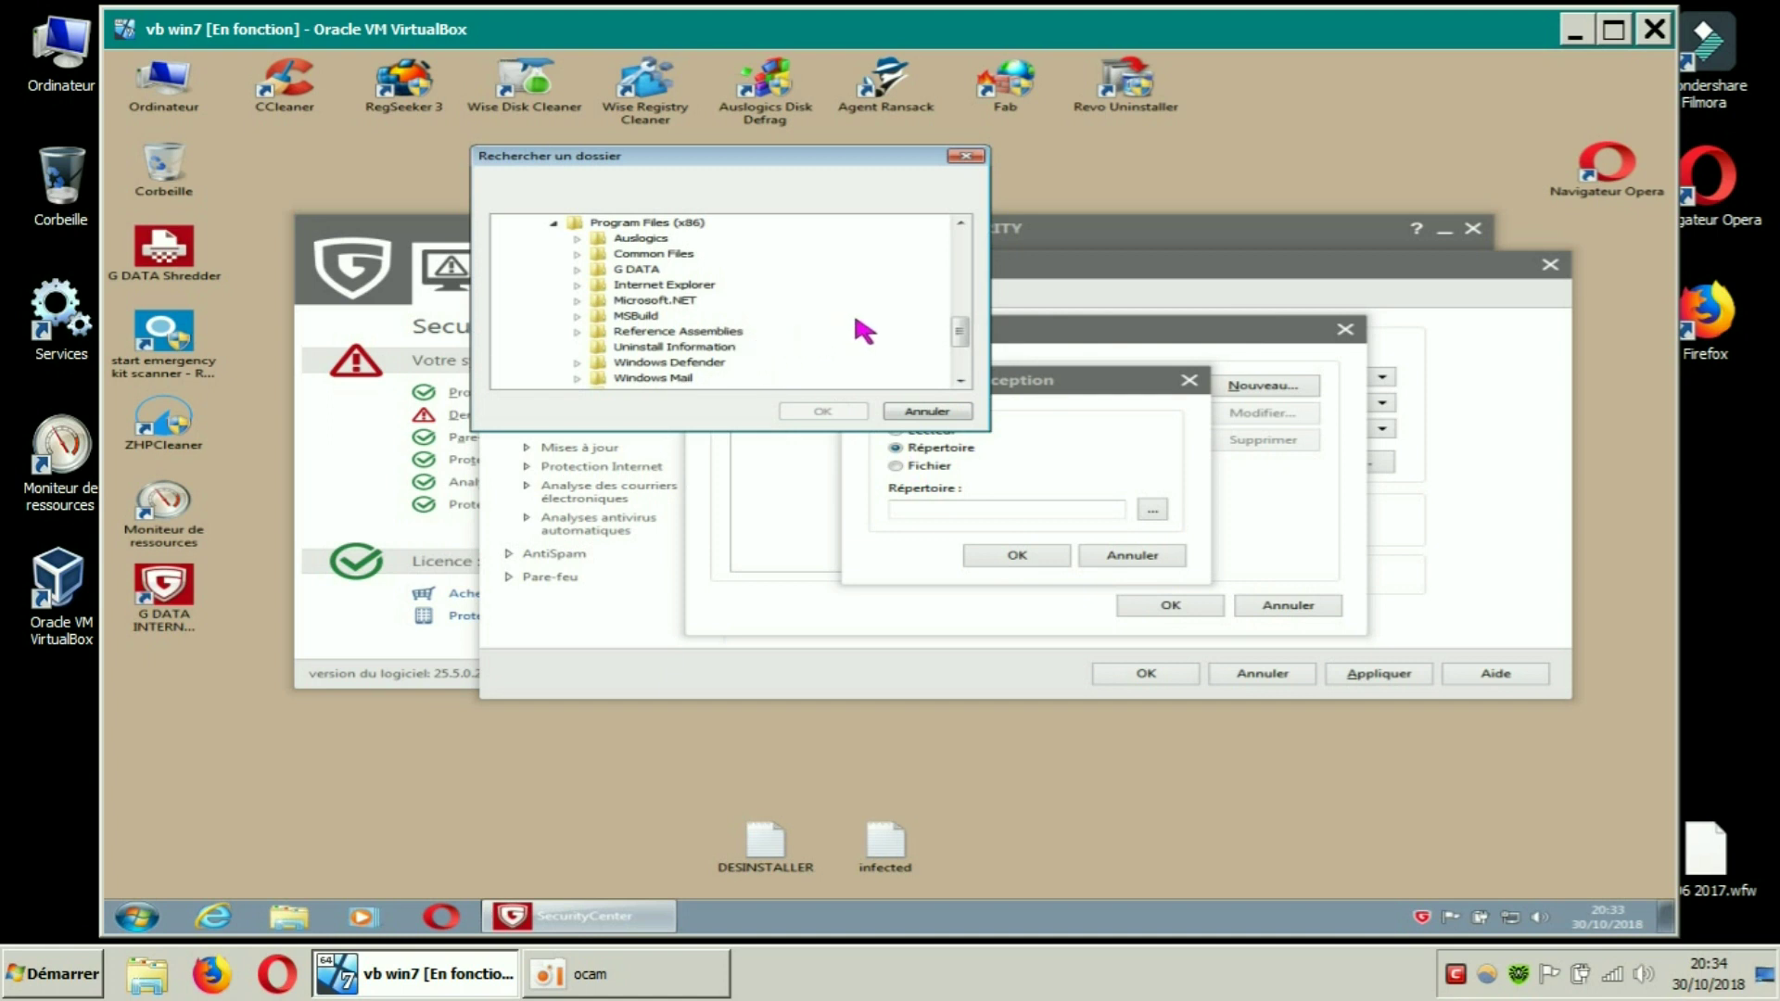
click(652, 243)
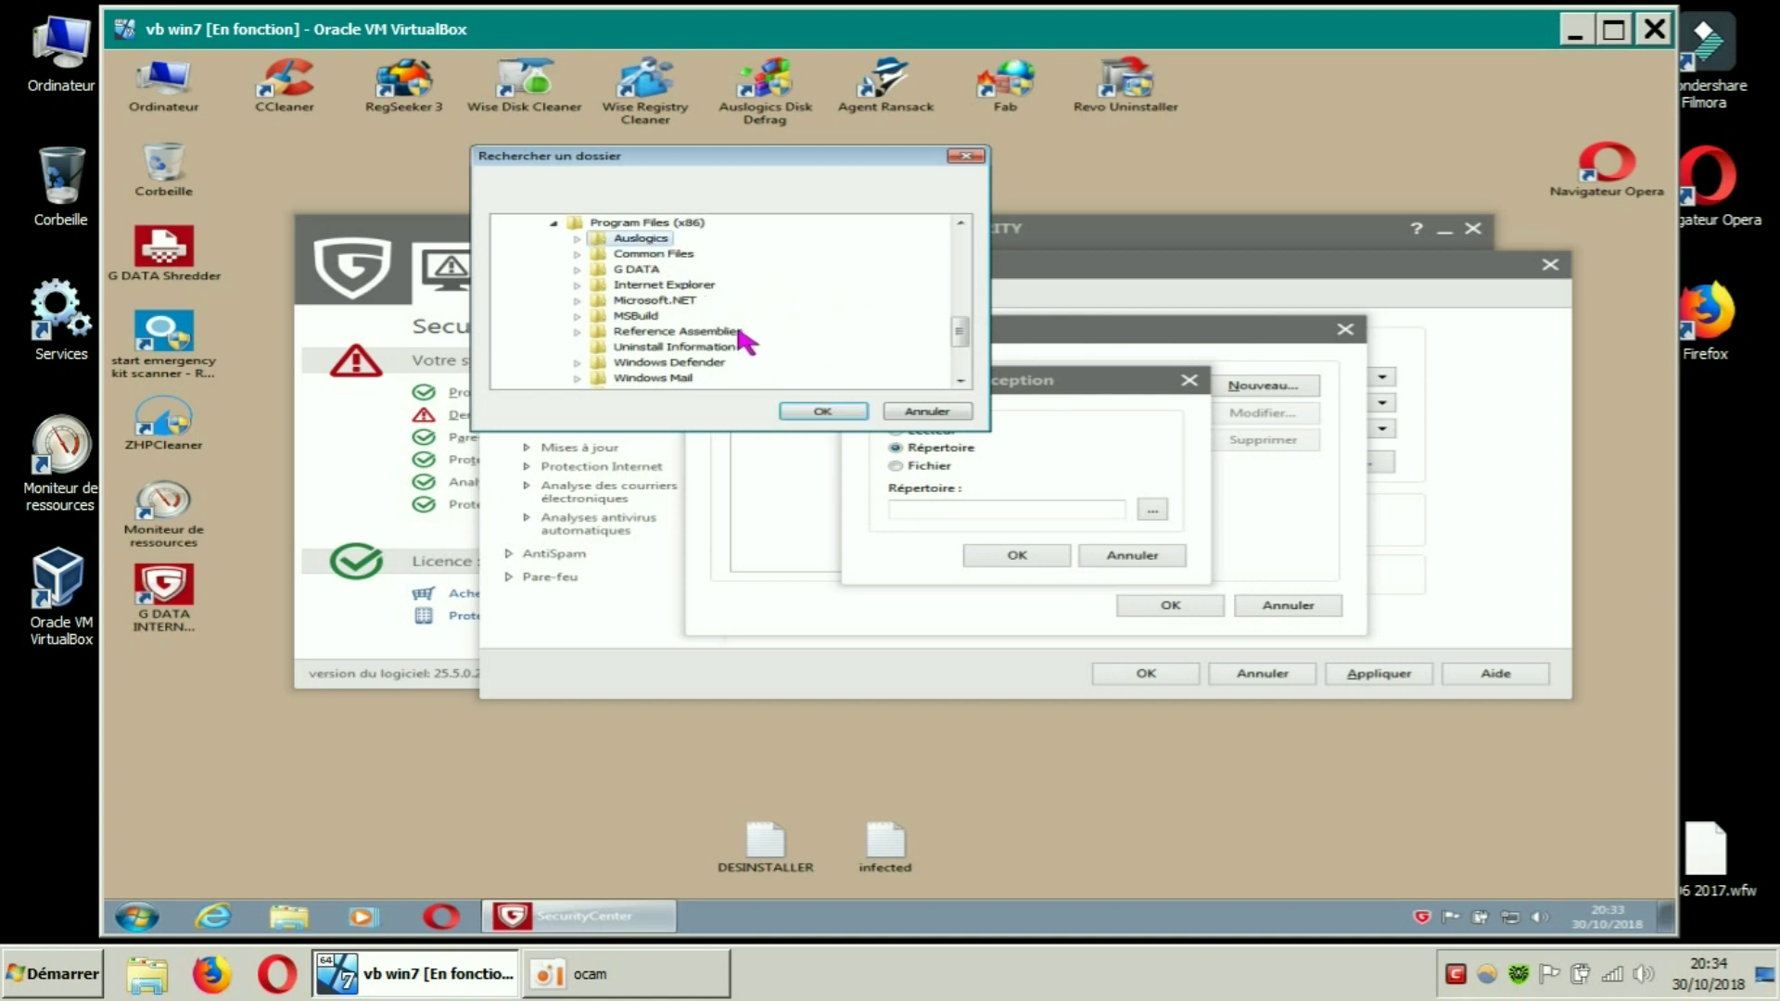
click(801, 414)
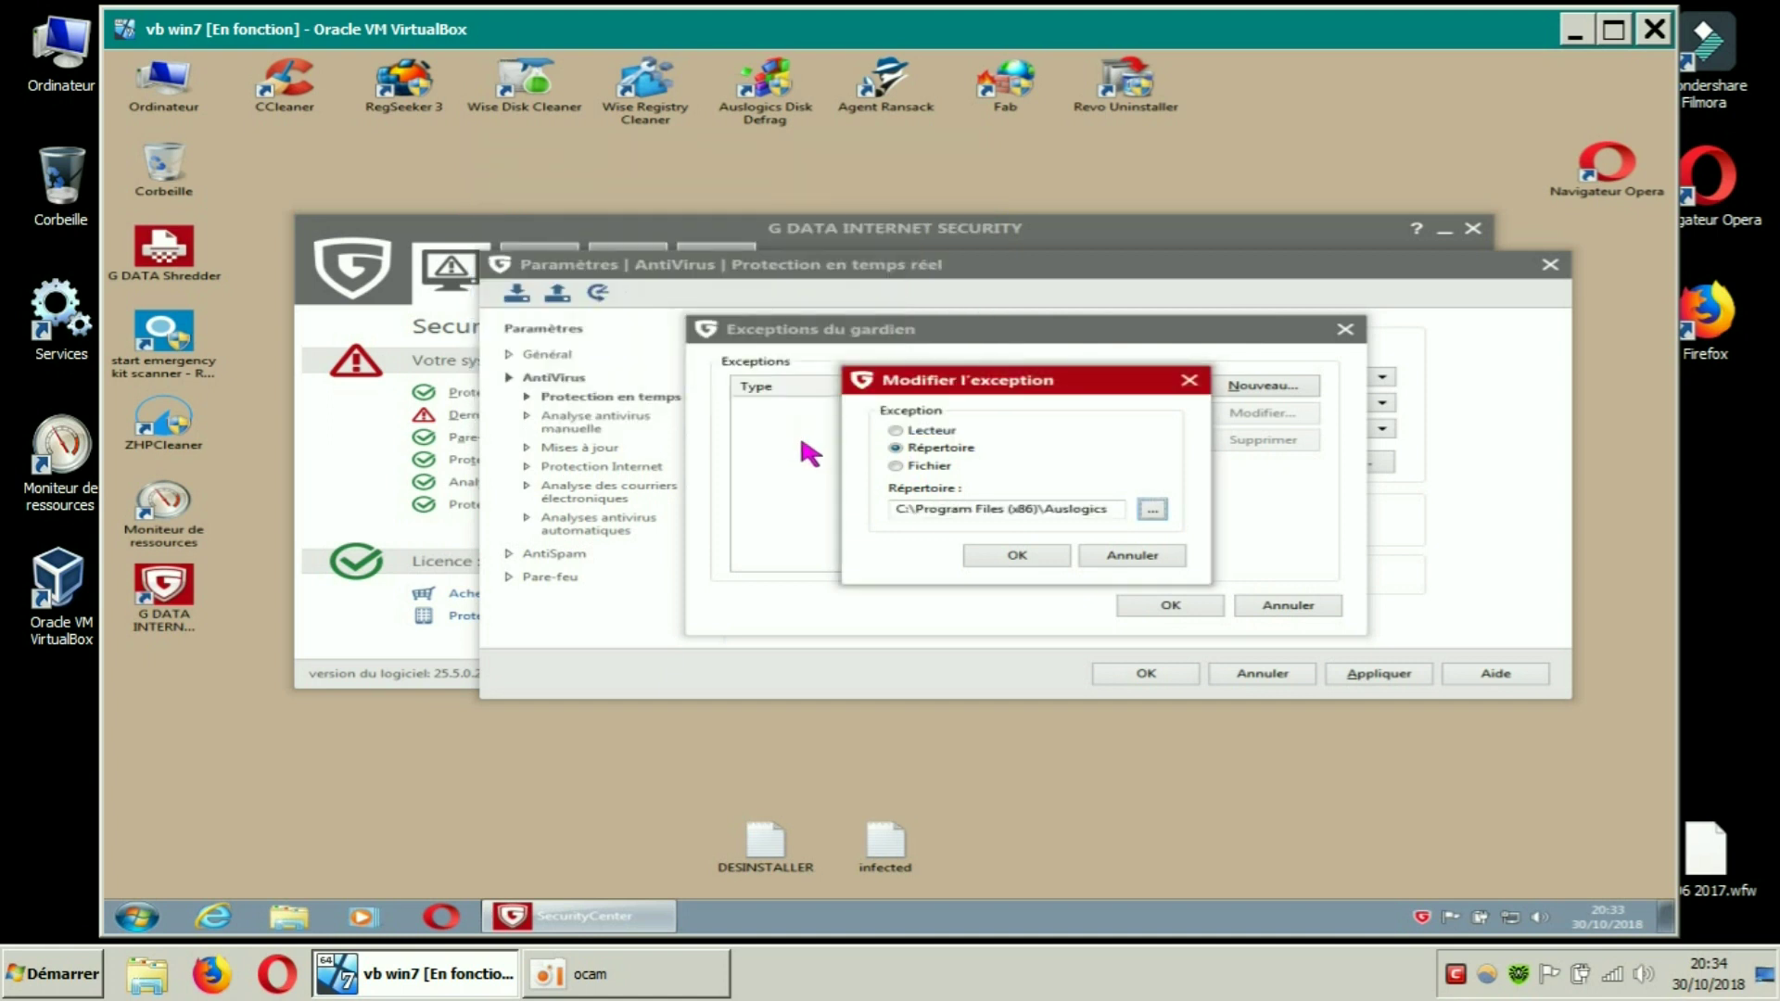
click(994, 558)
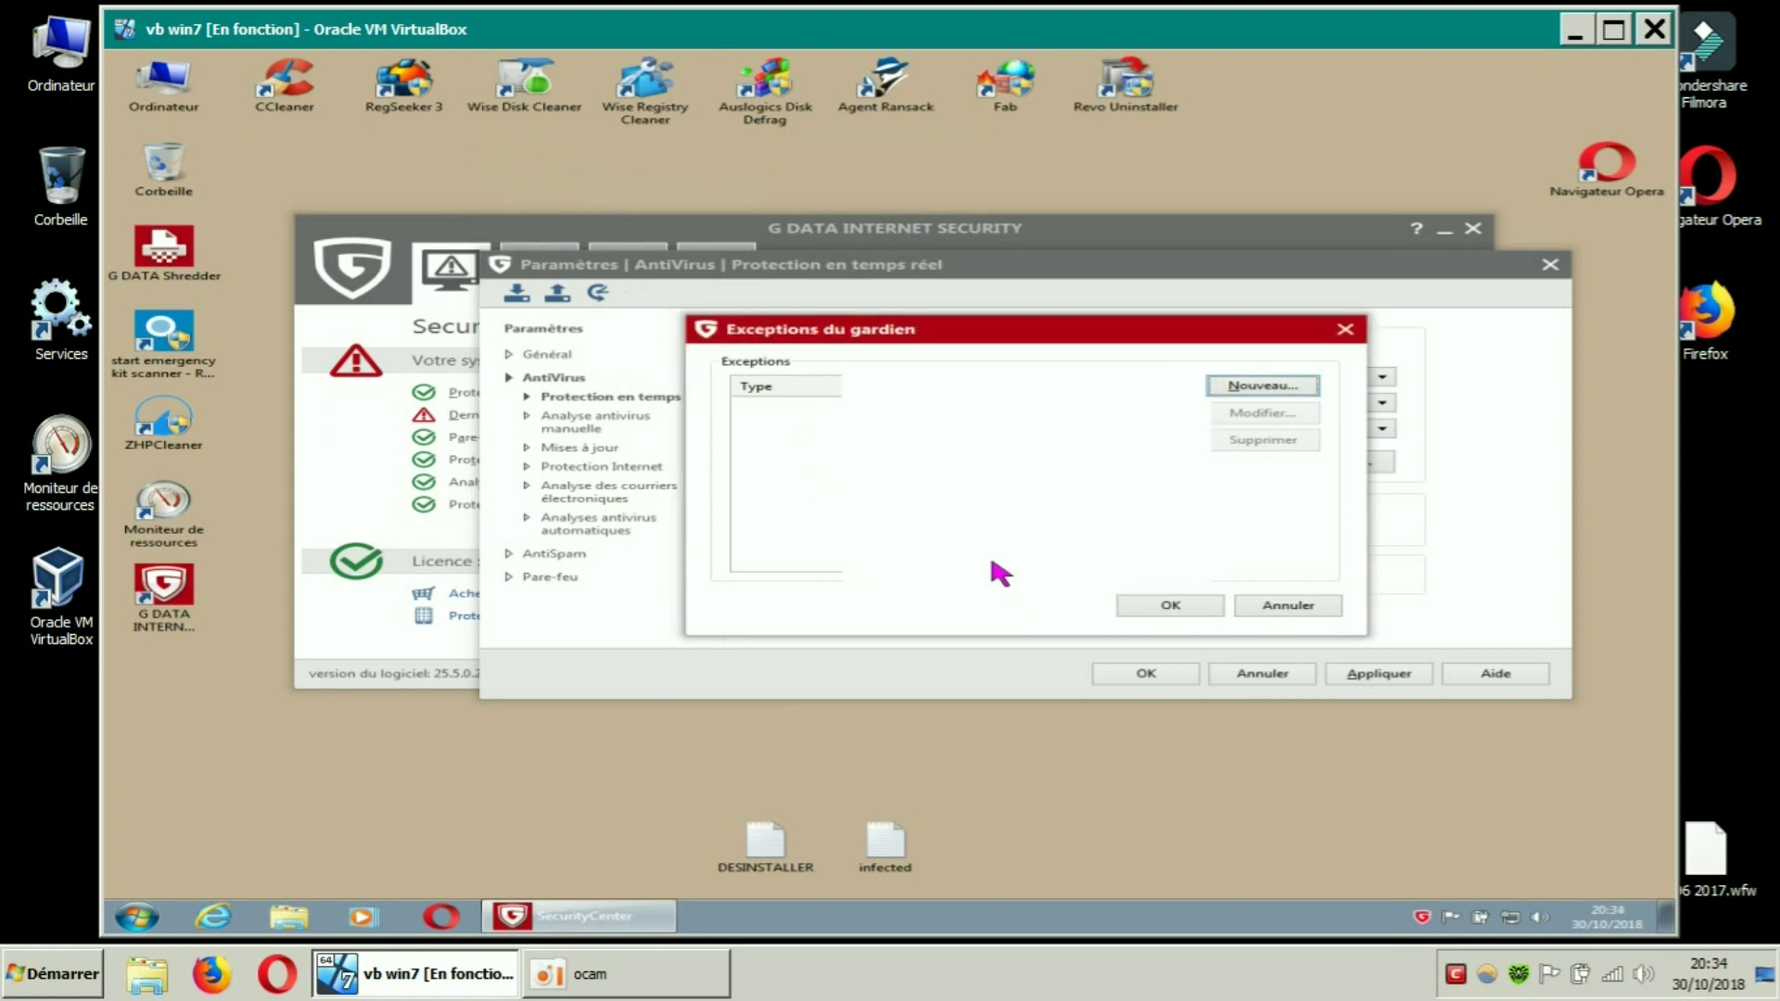
click(1170, 605)
click(1390, 674)
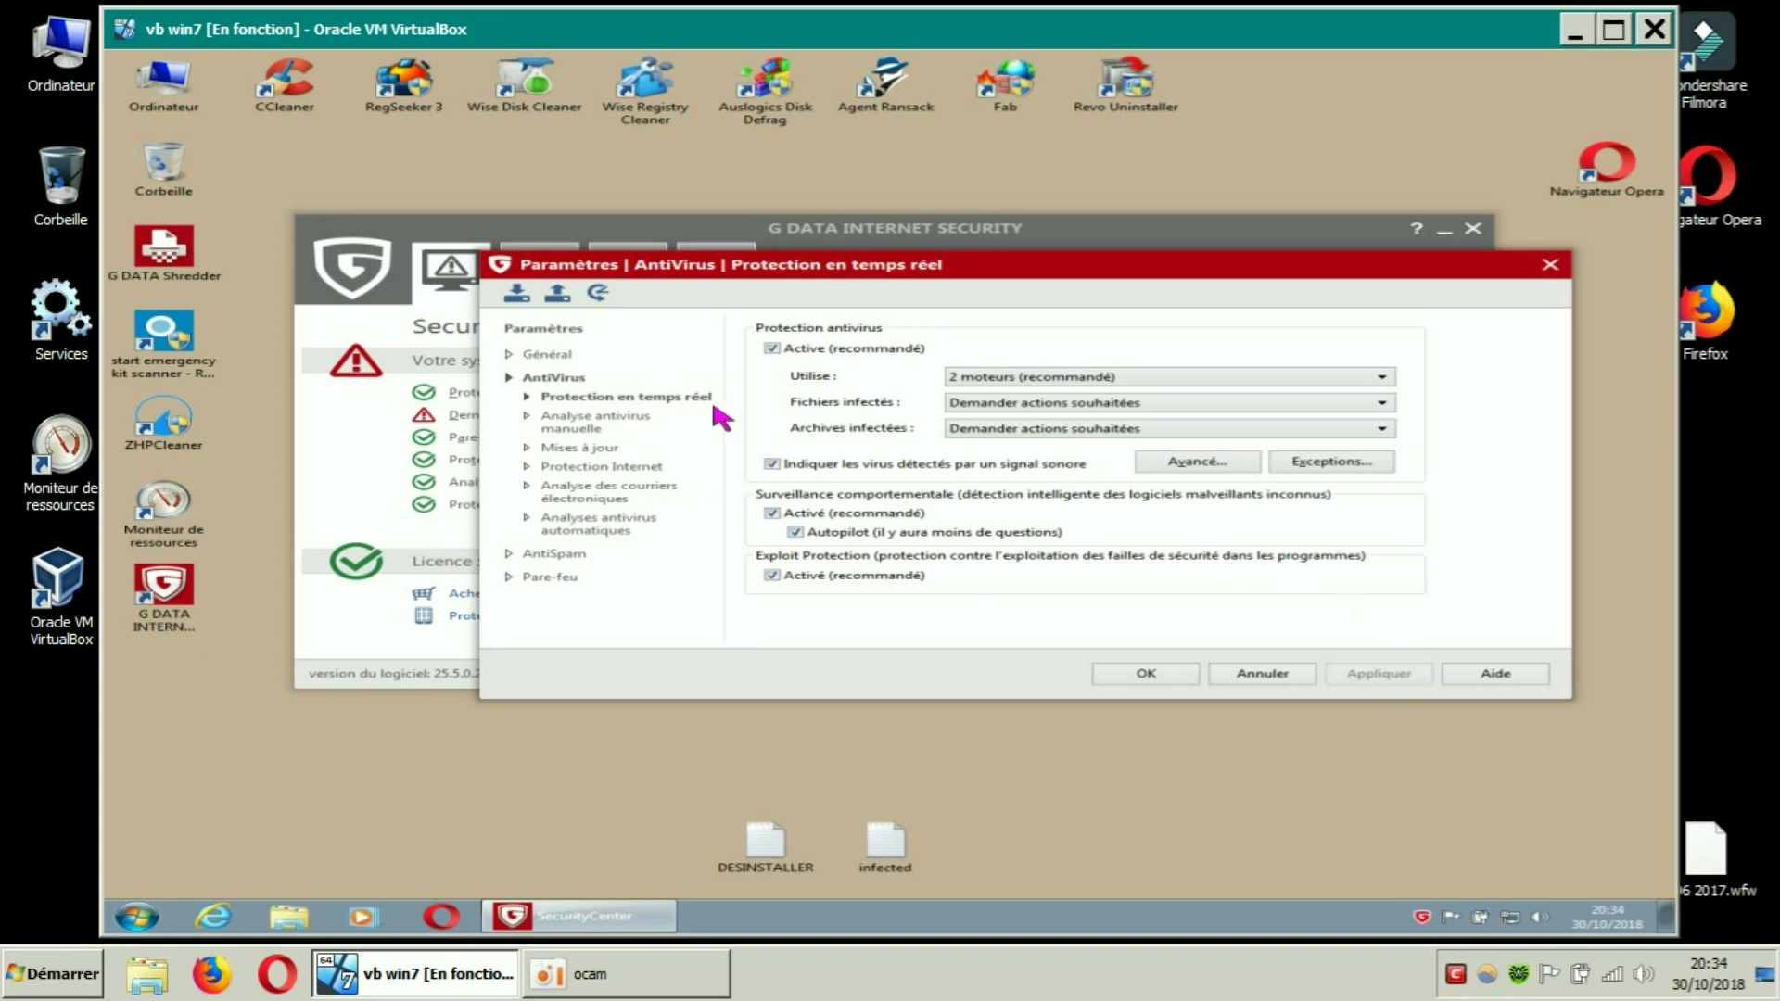
Add the directory C:\Program Files (x86)\Auslogics to the manual antivirus scan exceptions and apply the change
click(627, 425)
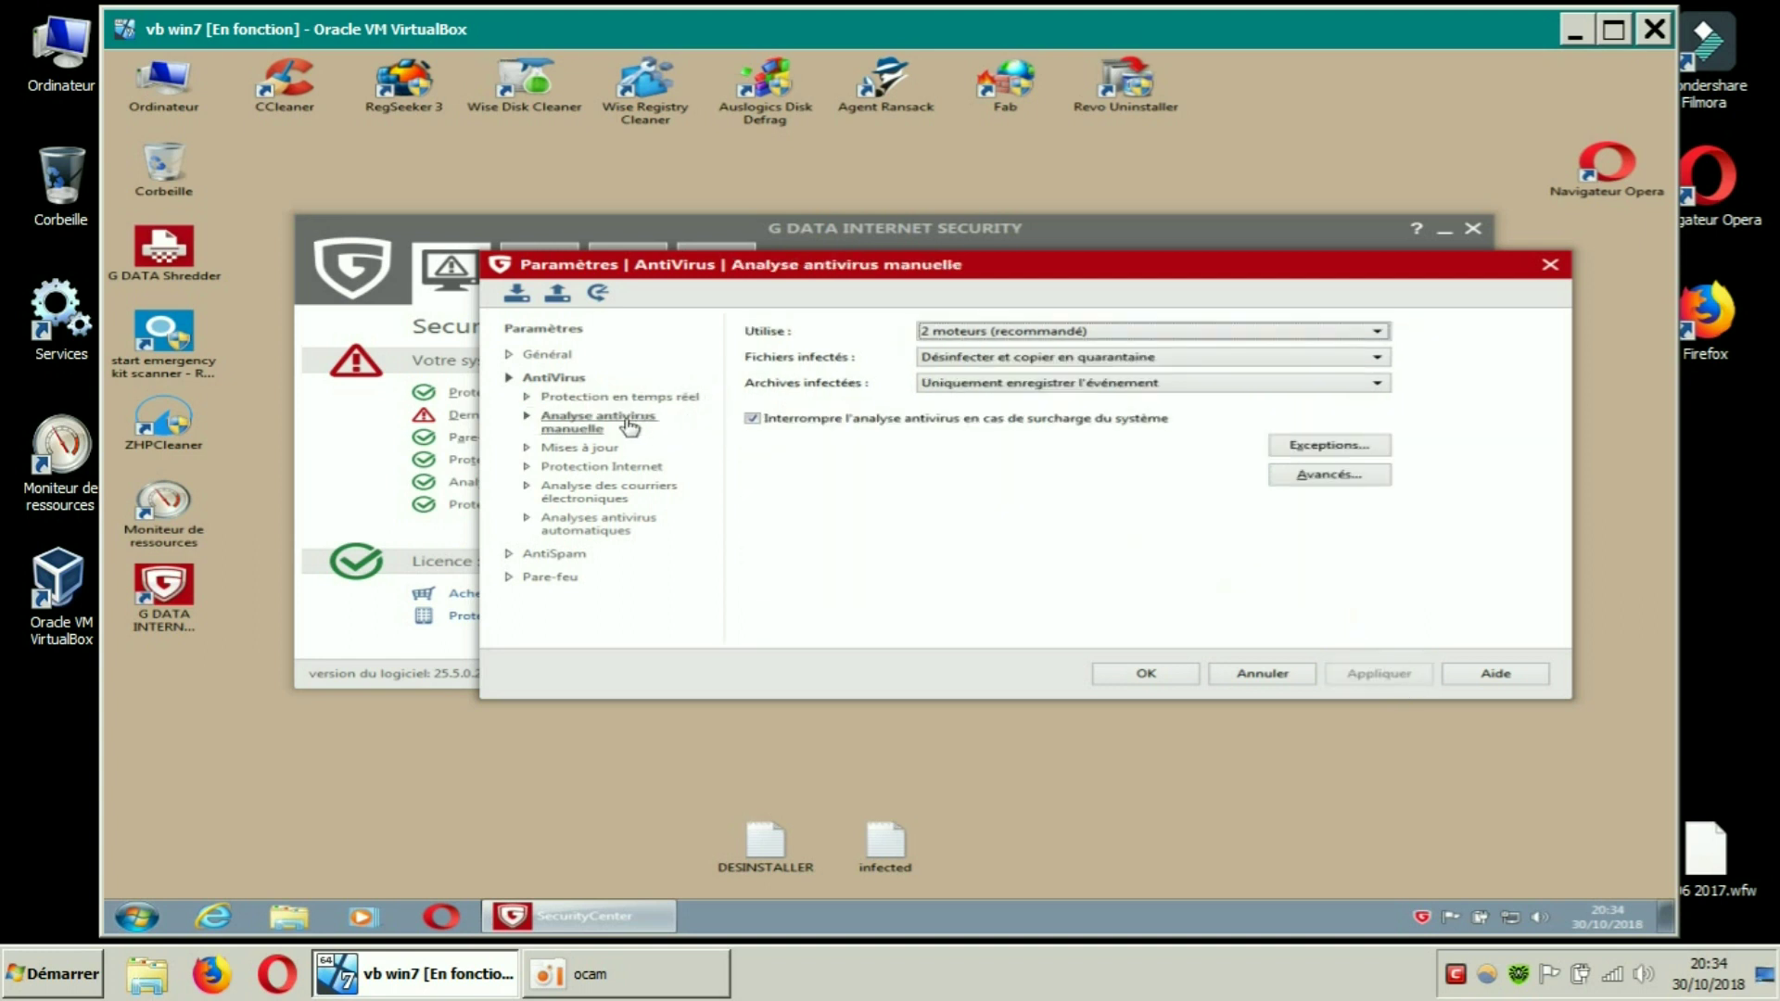
click(1322, 449)
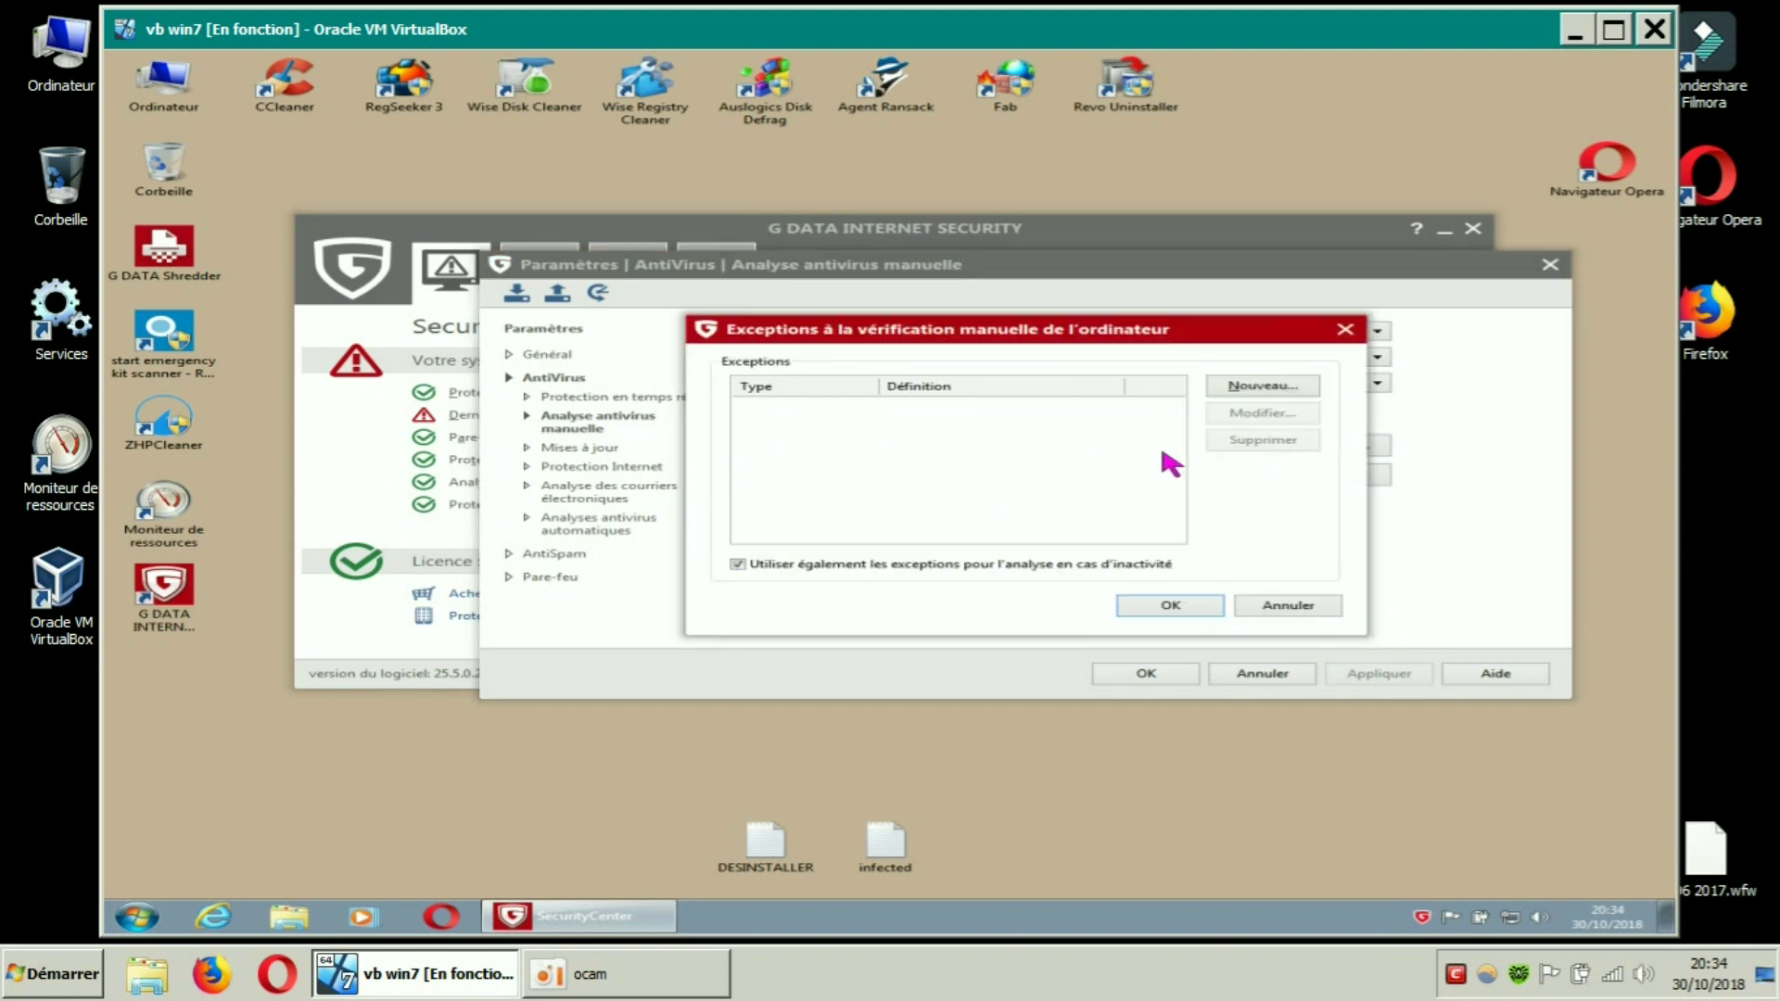
click(1273, 397)
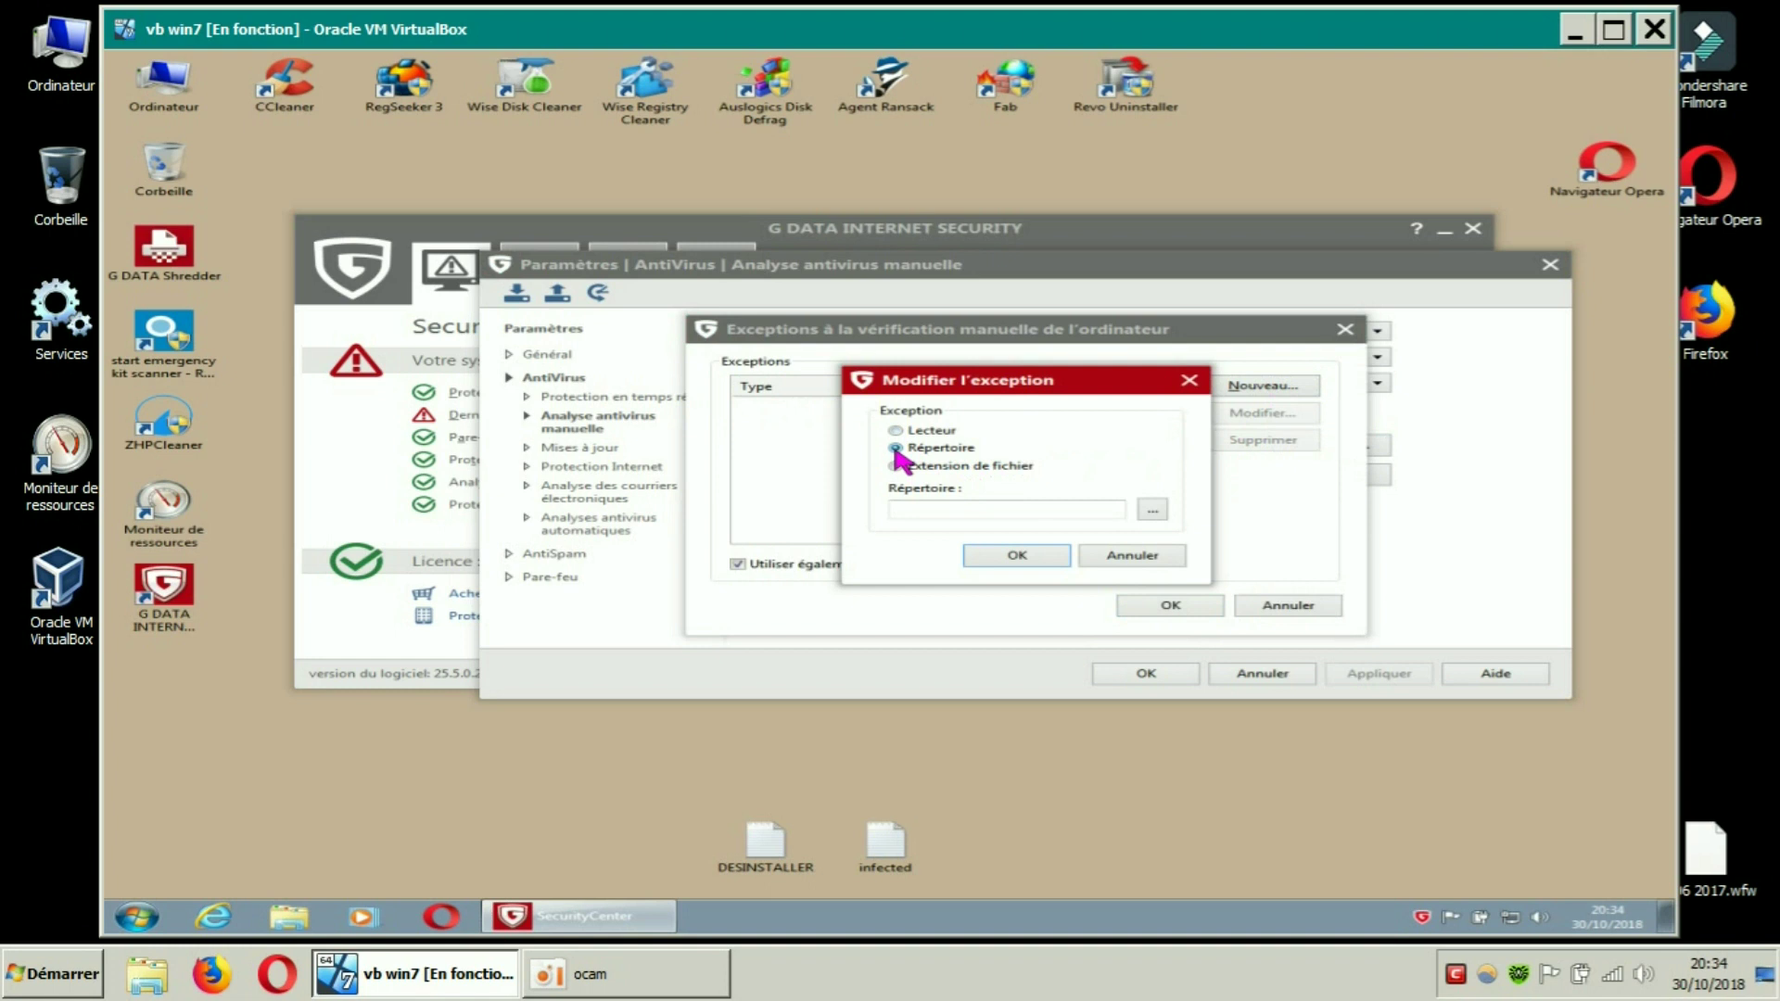
click(1152, 511)
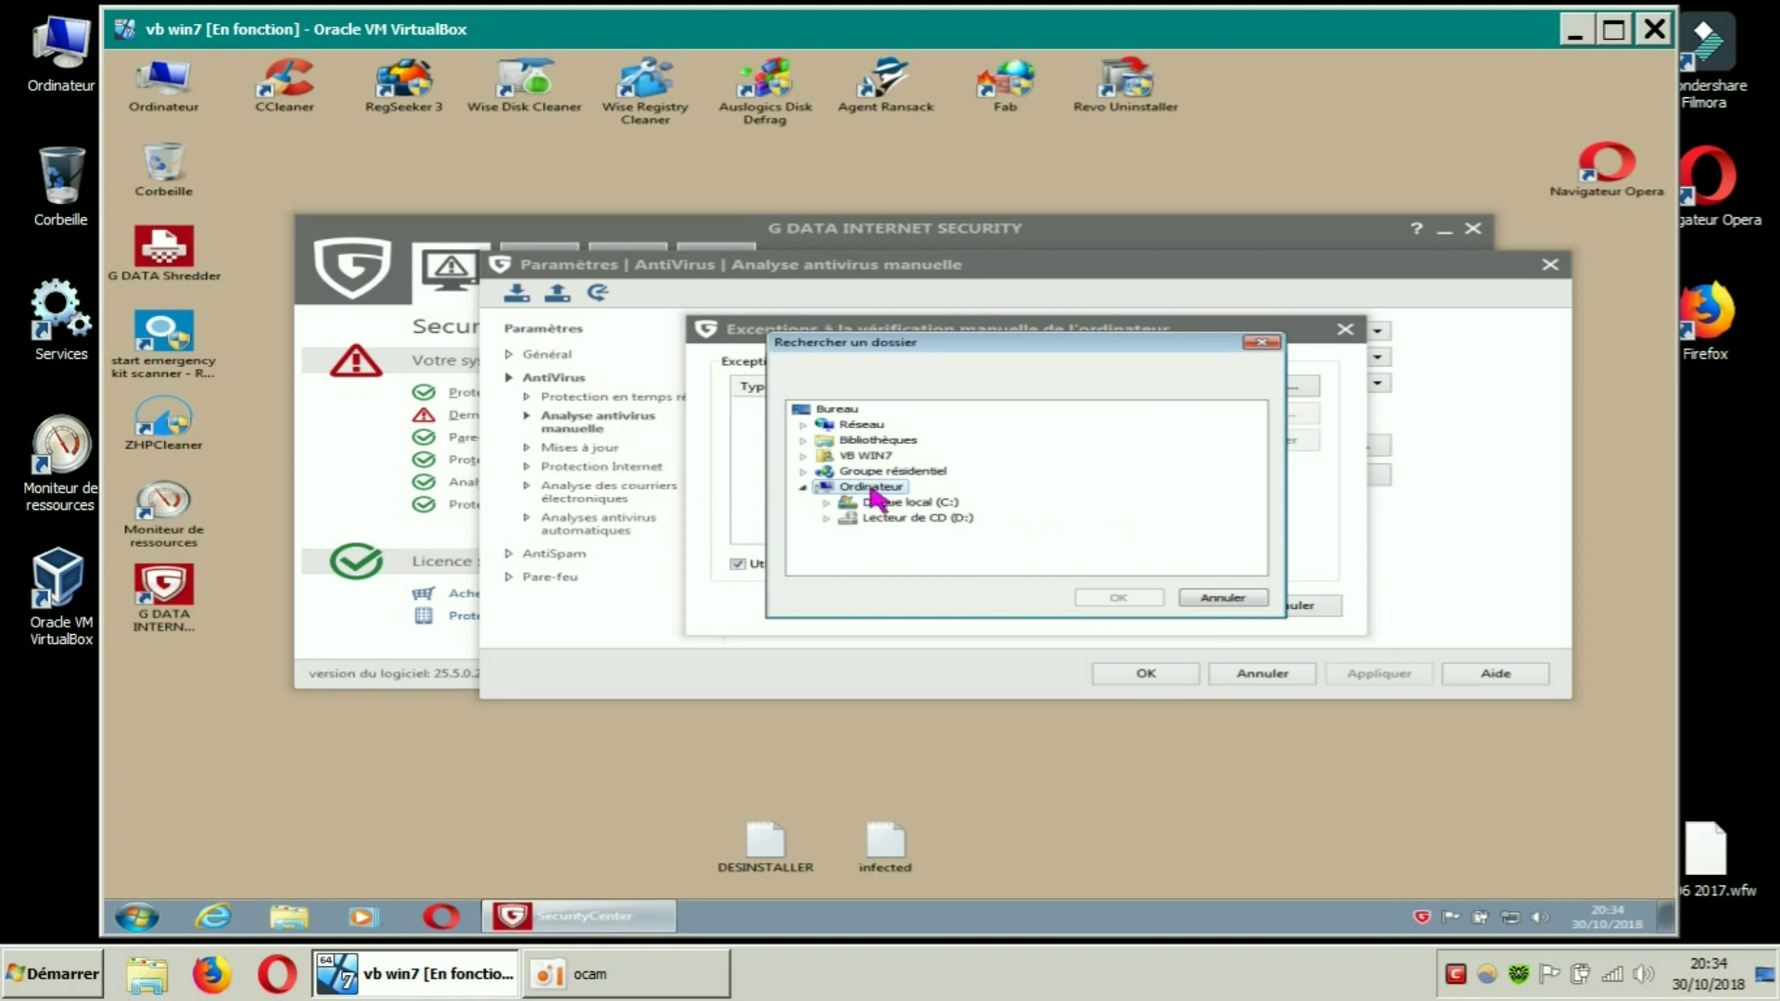
click(828, 504)
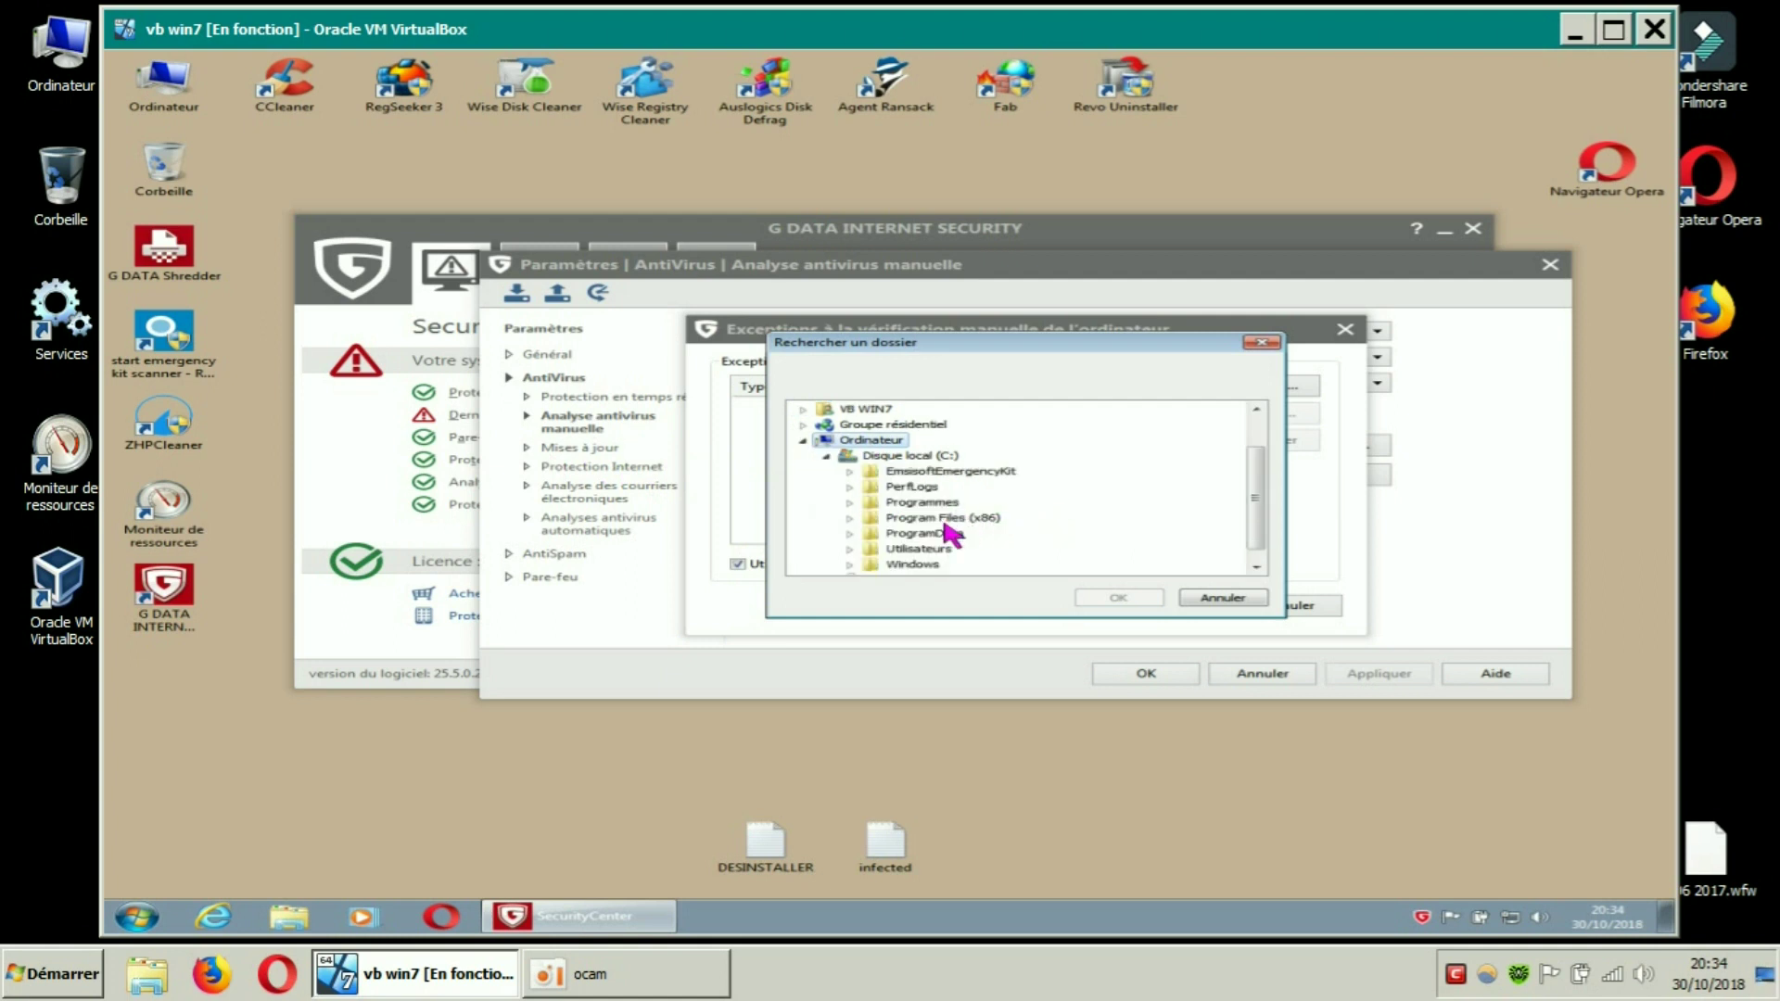
click(850, 519)
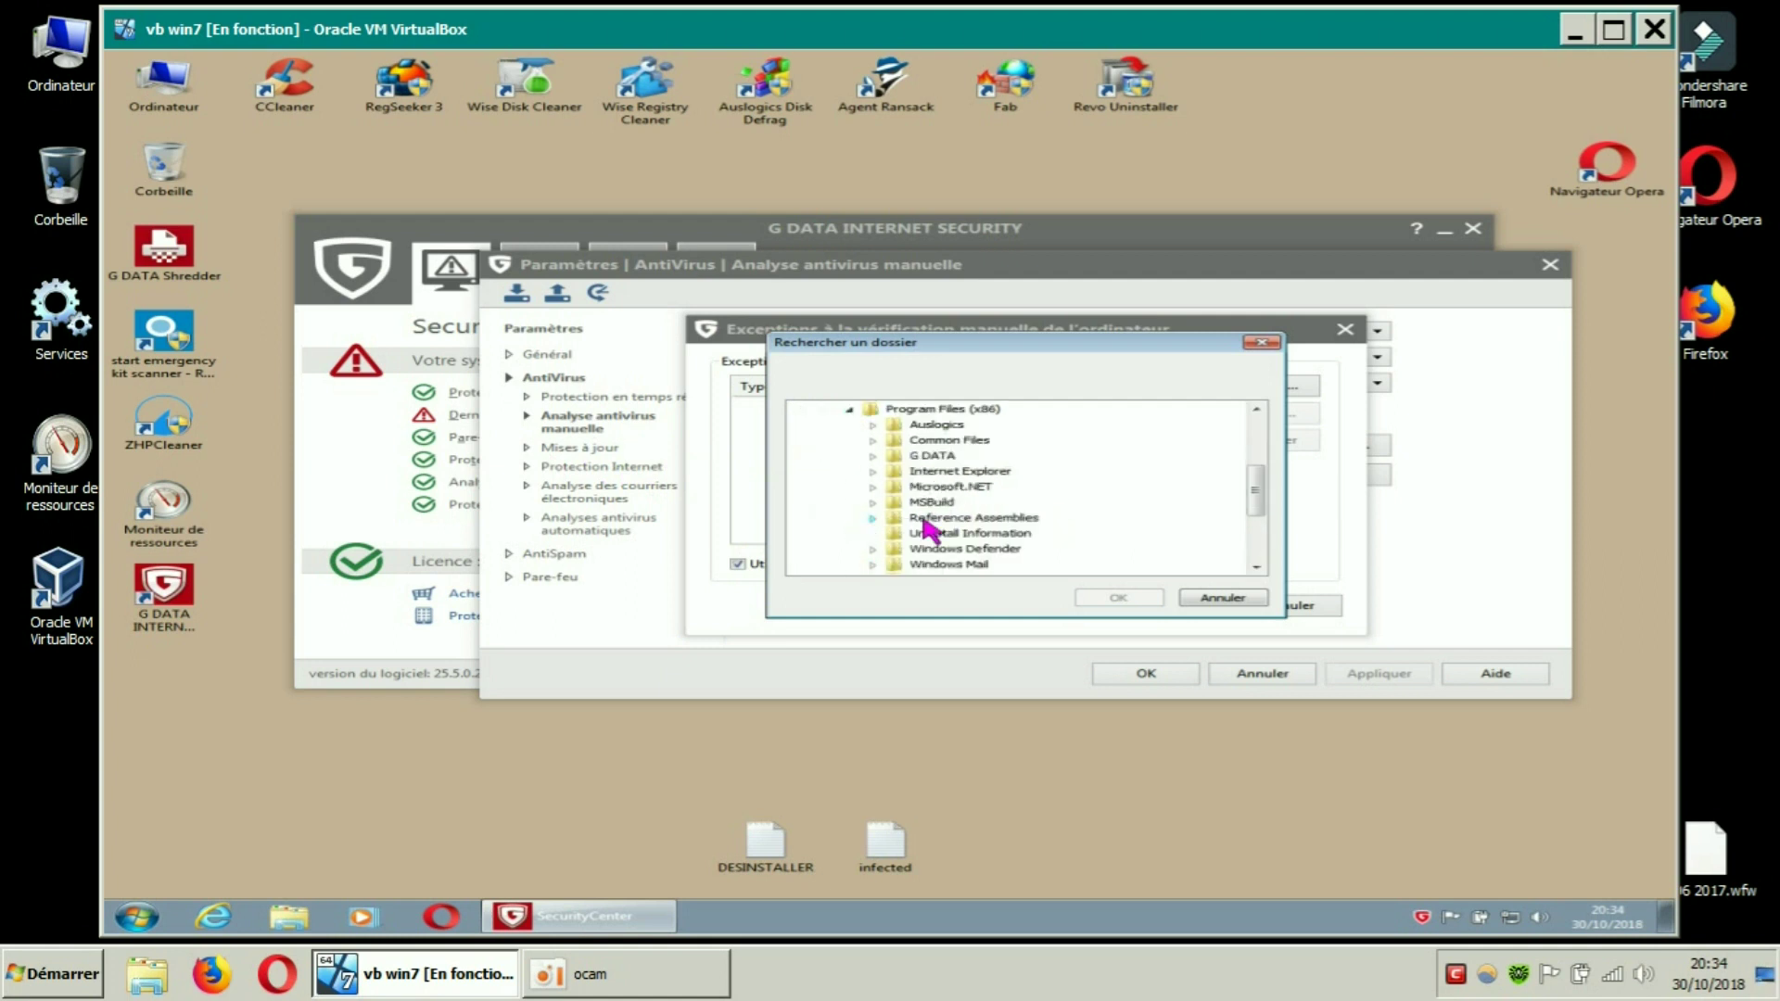
click(936, 424)
click(1115, 598)
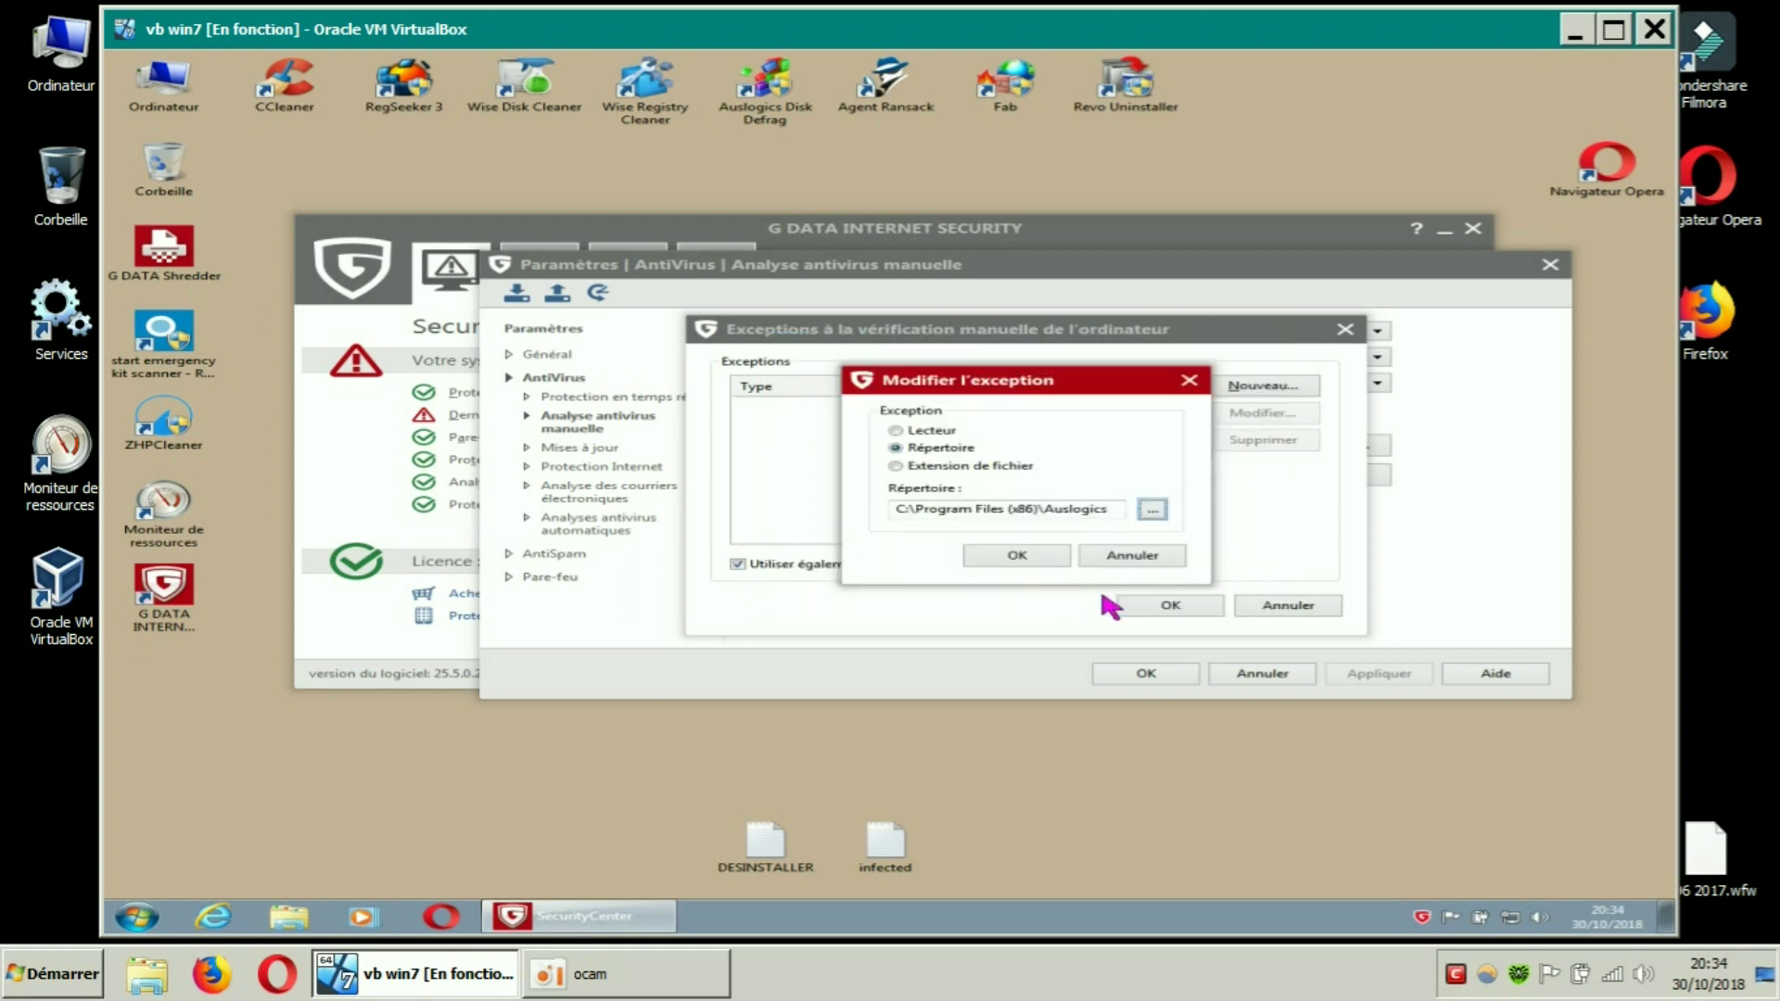
click(1017, 559)
click(1171, 604)
click(1369, 675)
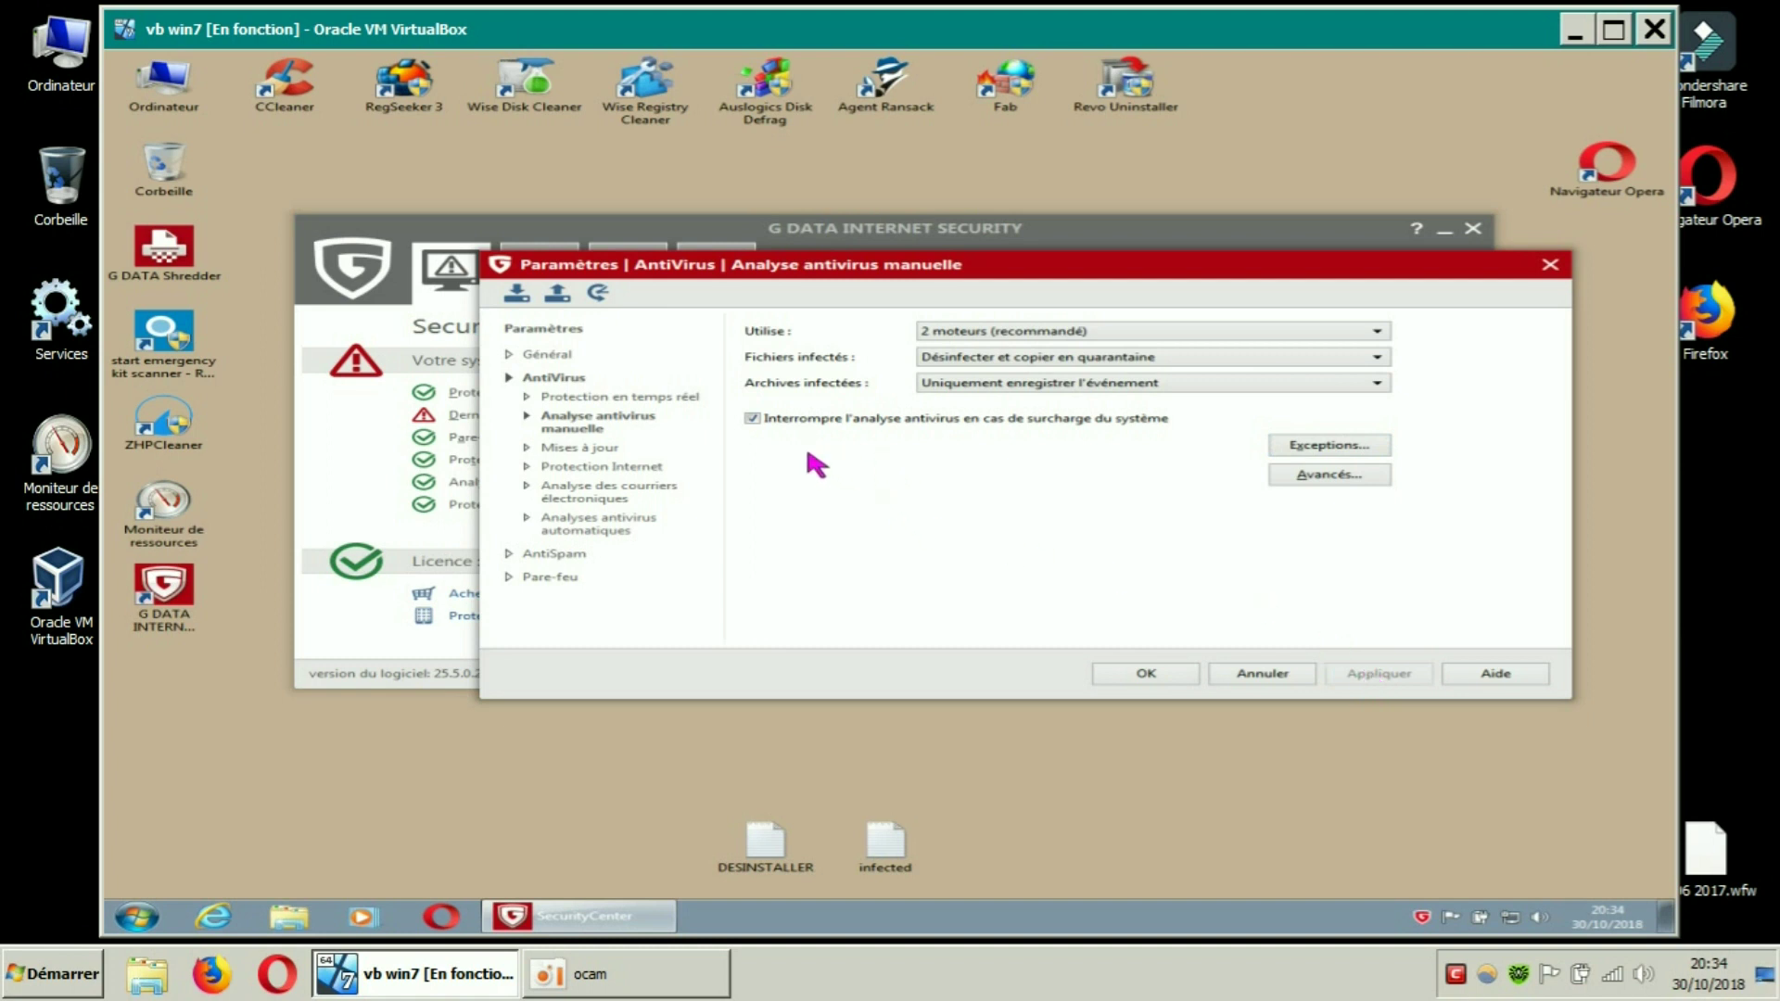
Review the Protection Internet settings, accept the settings dialog, and close the G DATA SecurityCenter
click(620, 468)
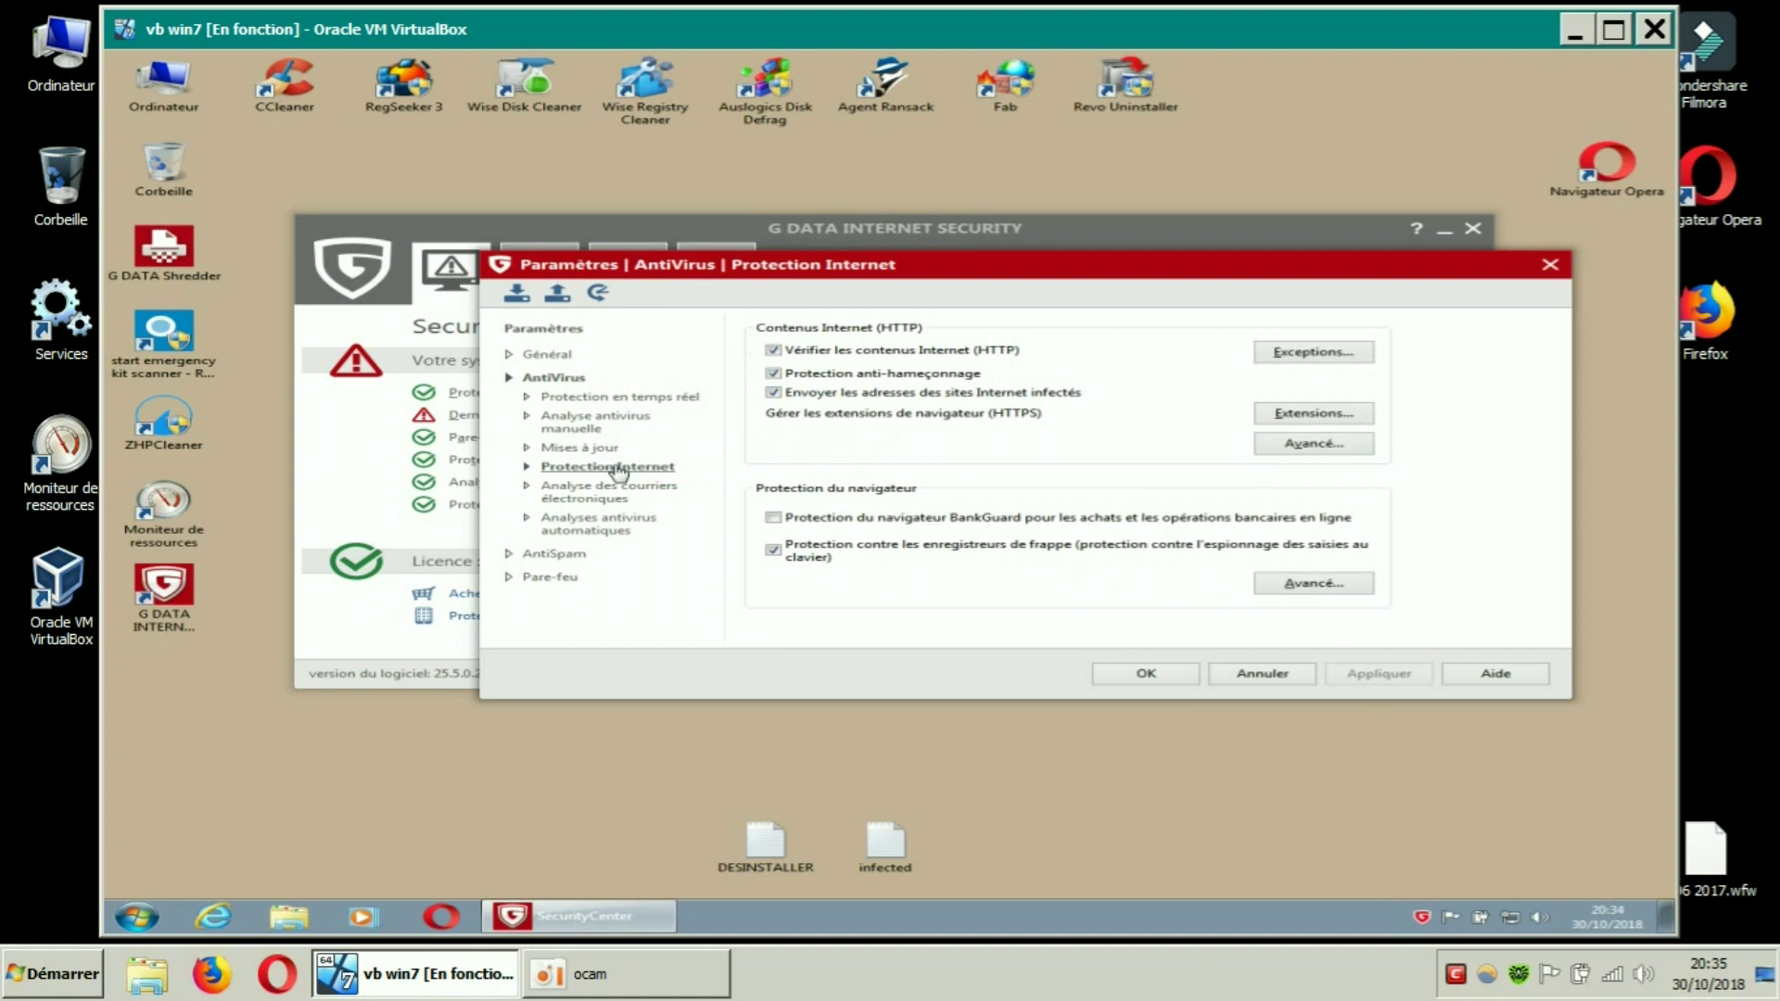
click(1170, 676)
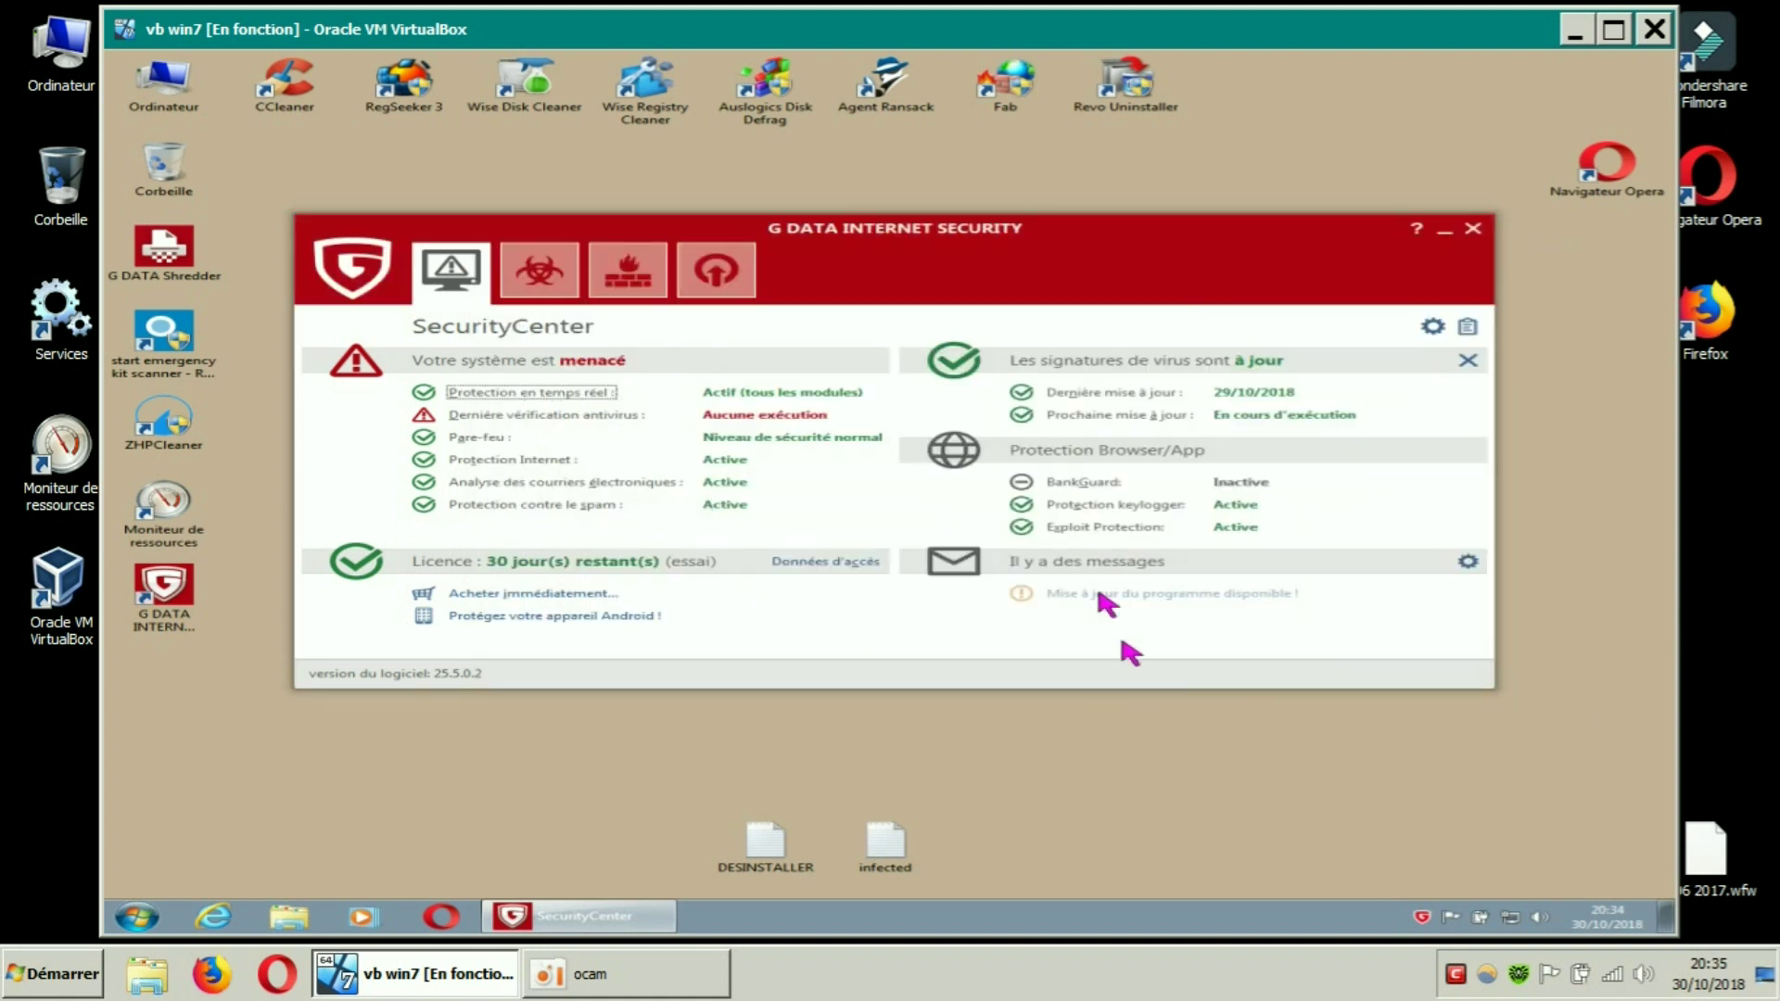
click(1472, 228)
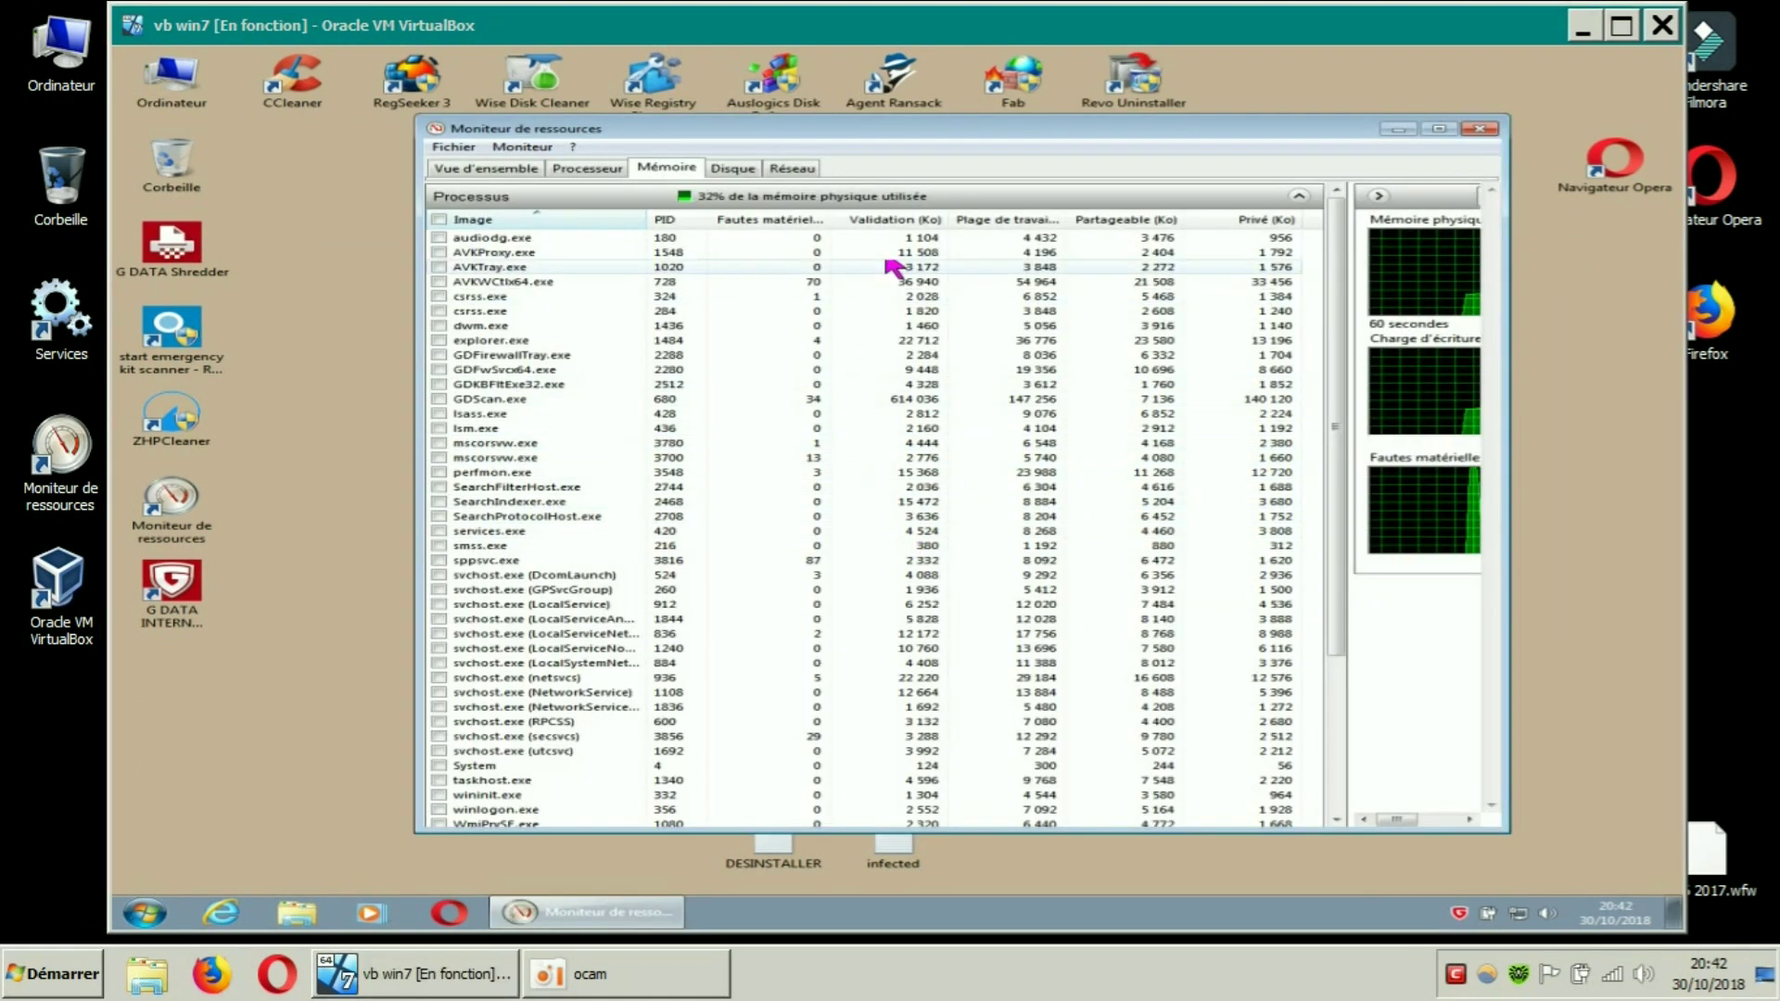
Enlarge Resource Monitor to examine the processes' memory use, and expand the process list in the processor view
drag(976, 123, 938, 121)
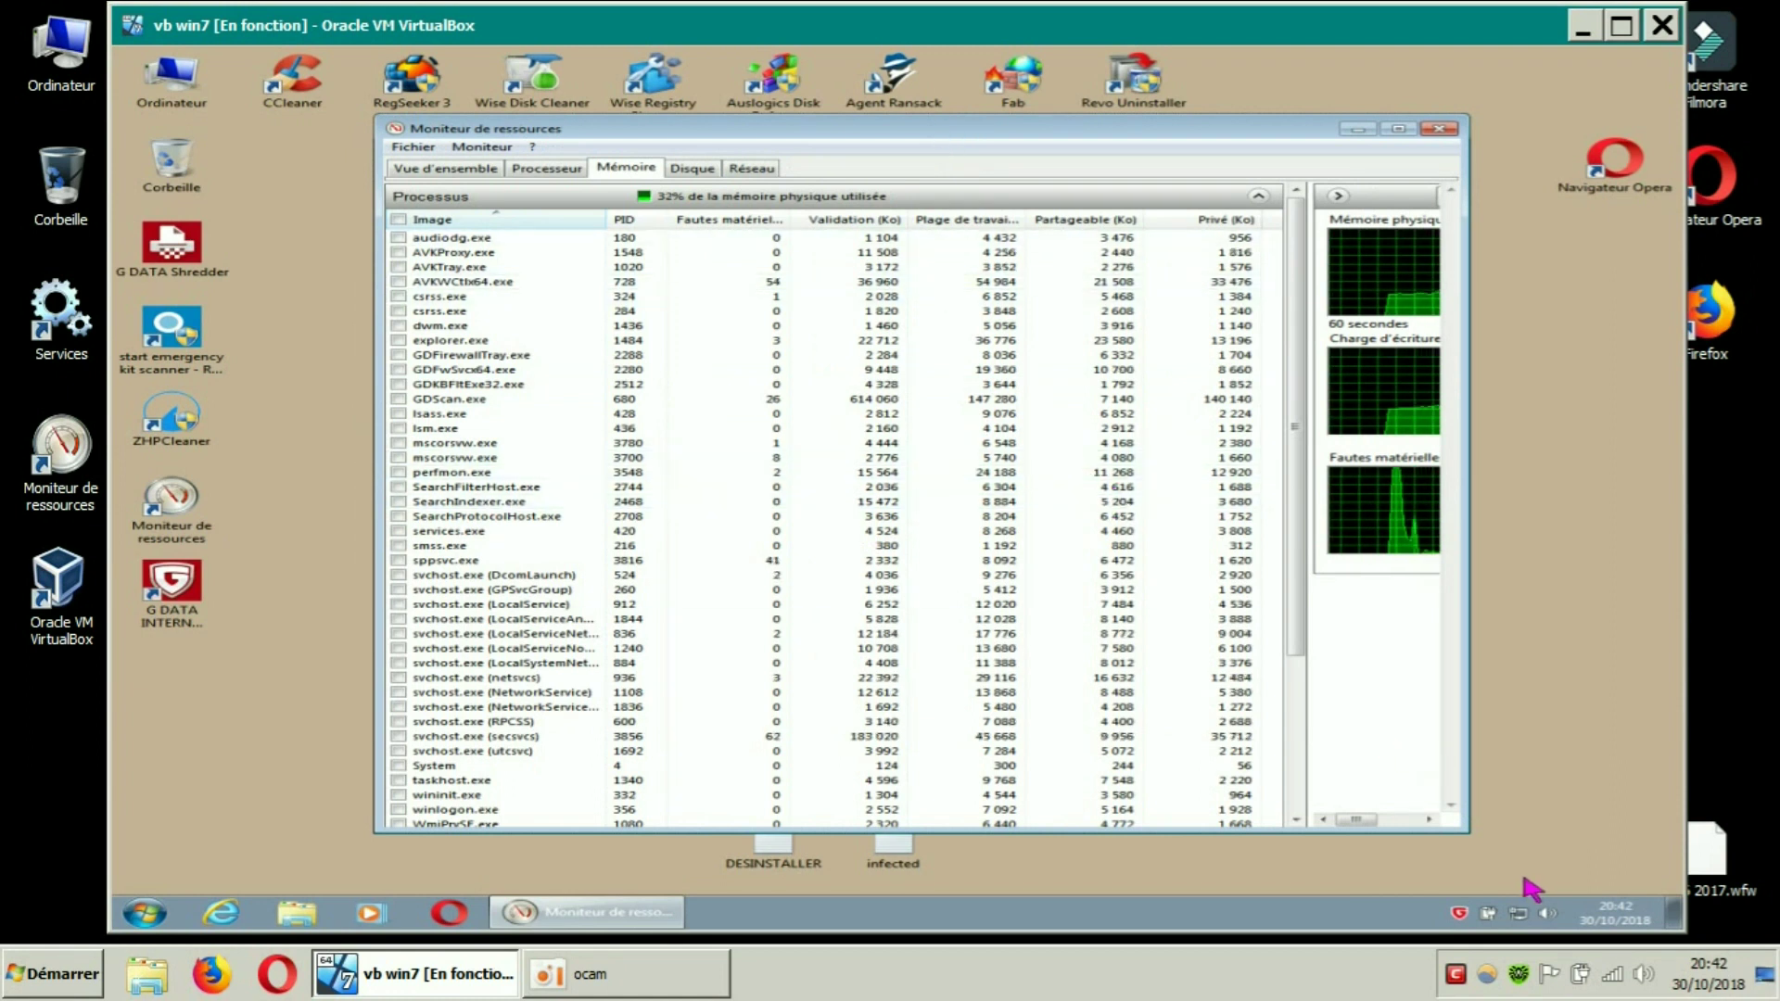
drag(1472, 836, 1559, 894)
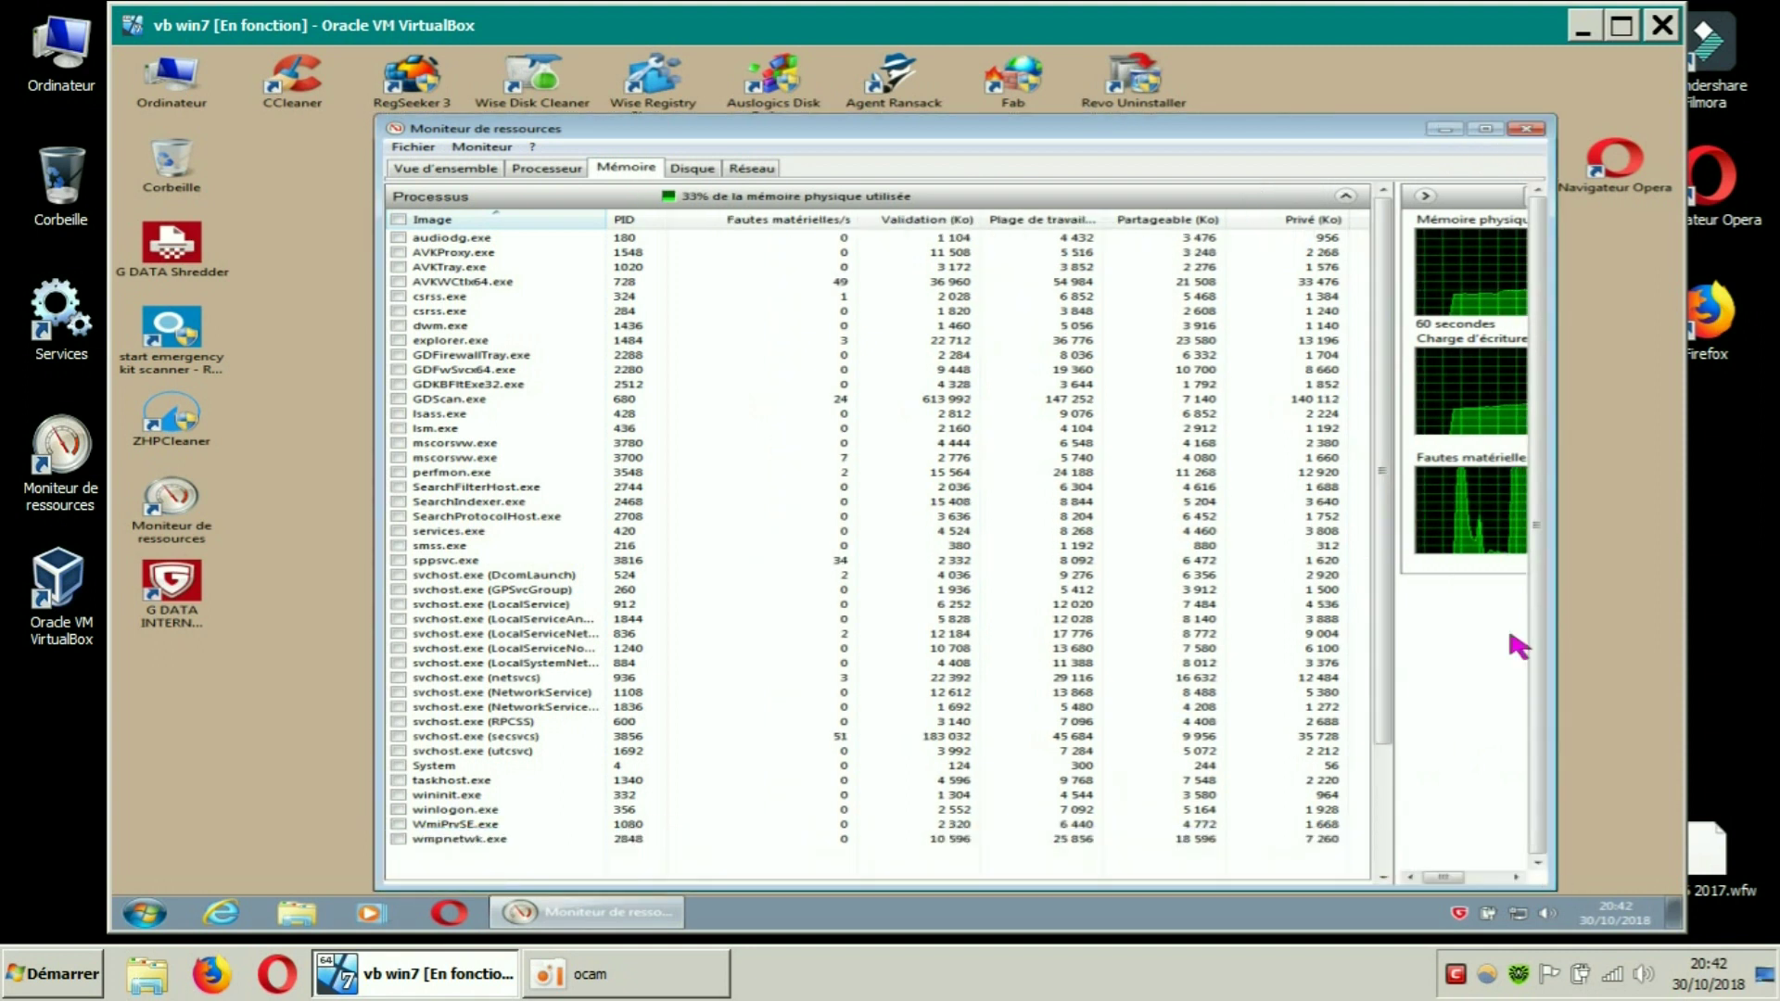
drag(1103, 31, 1119, 31)
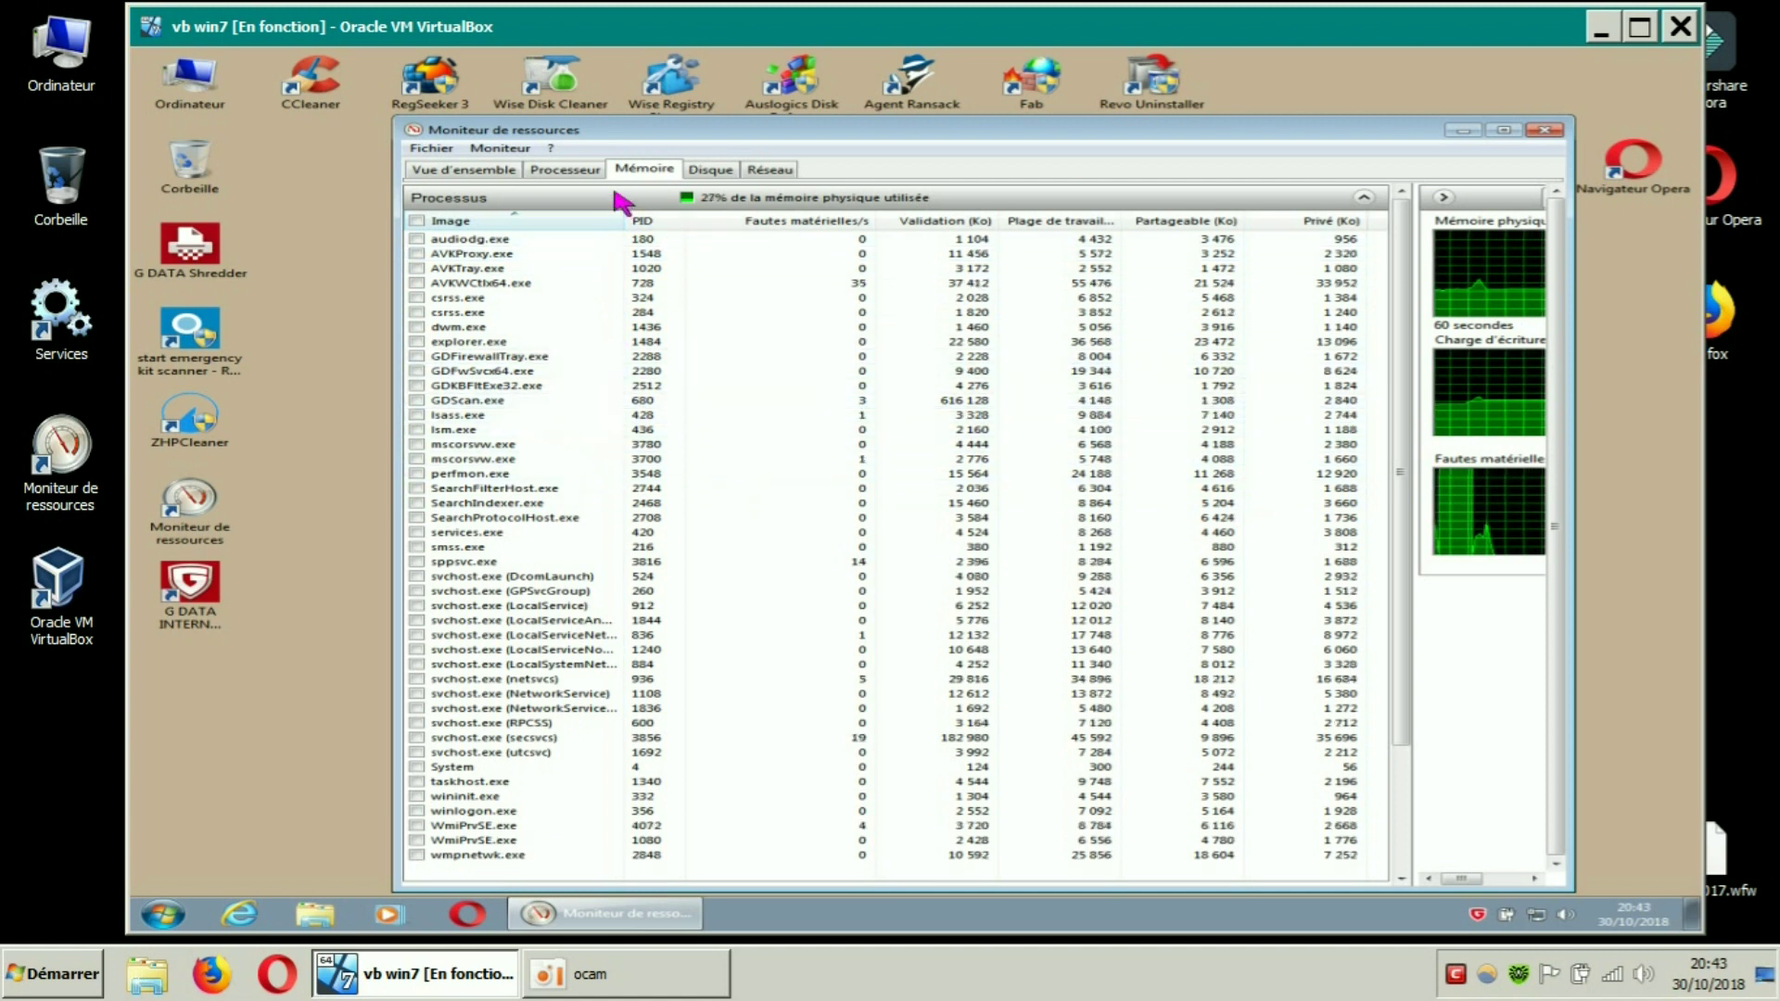
click(563, 171)
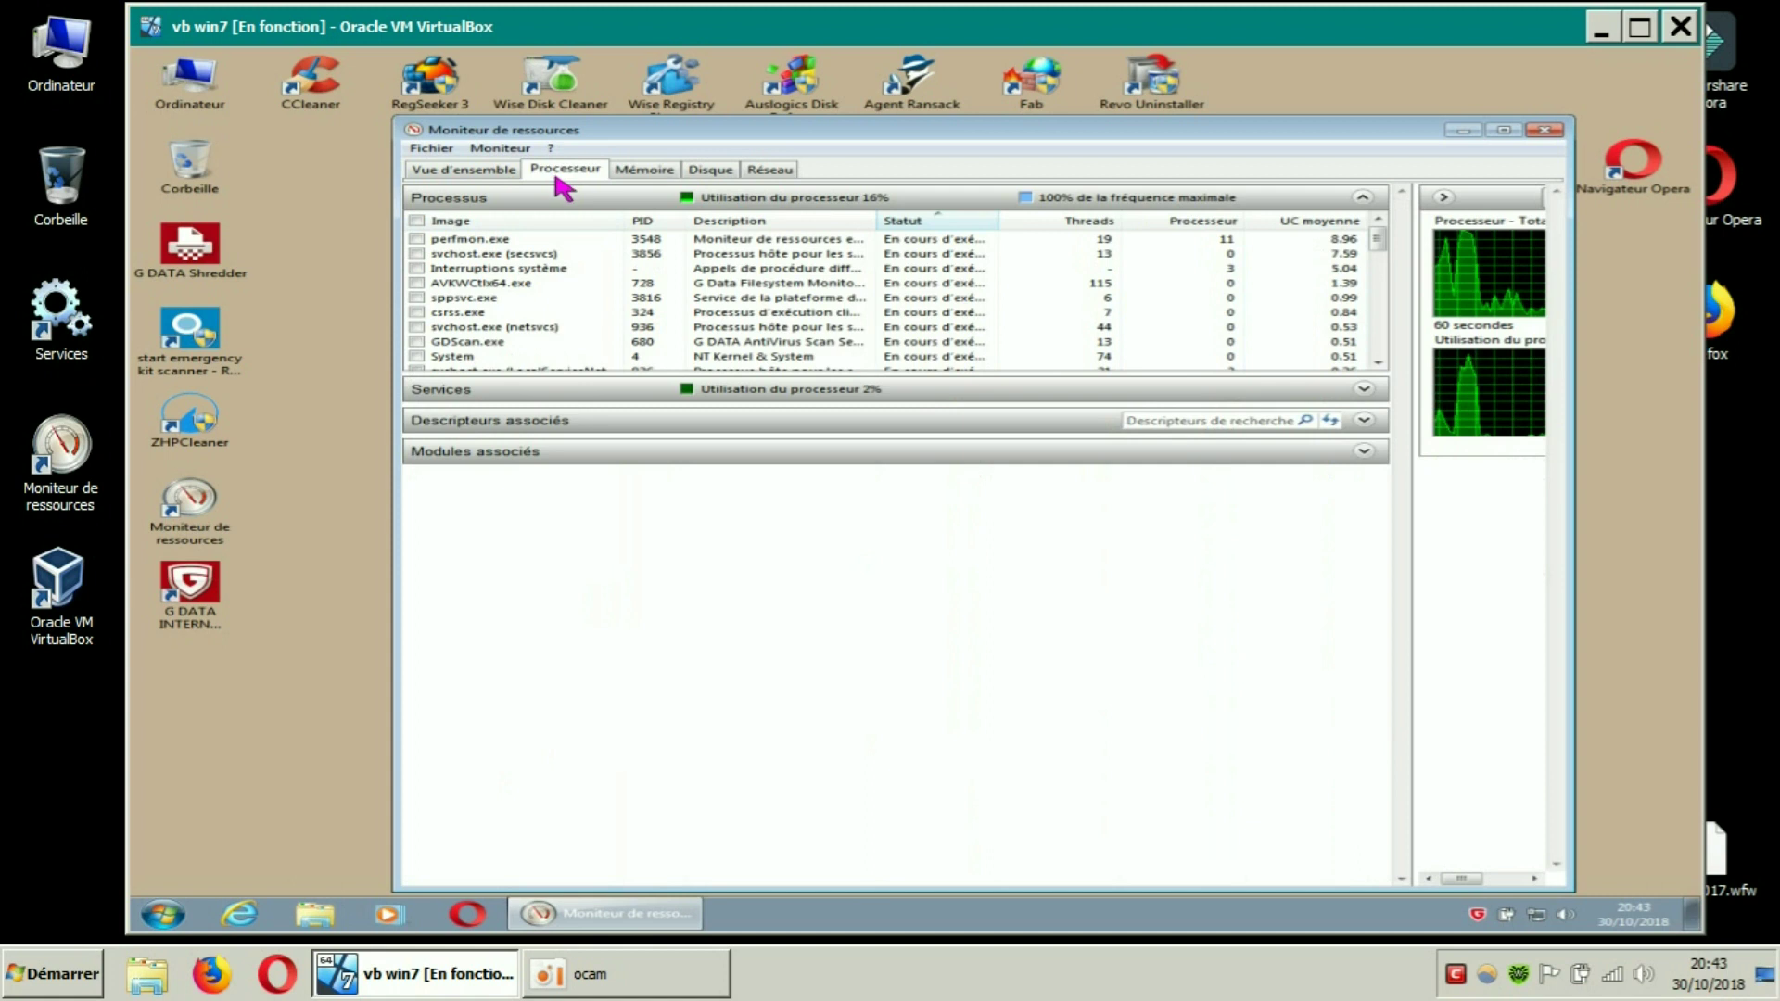
drag(785, 375, 799, 854)
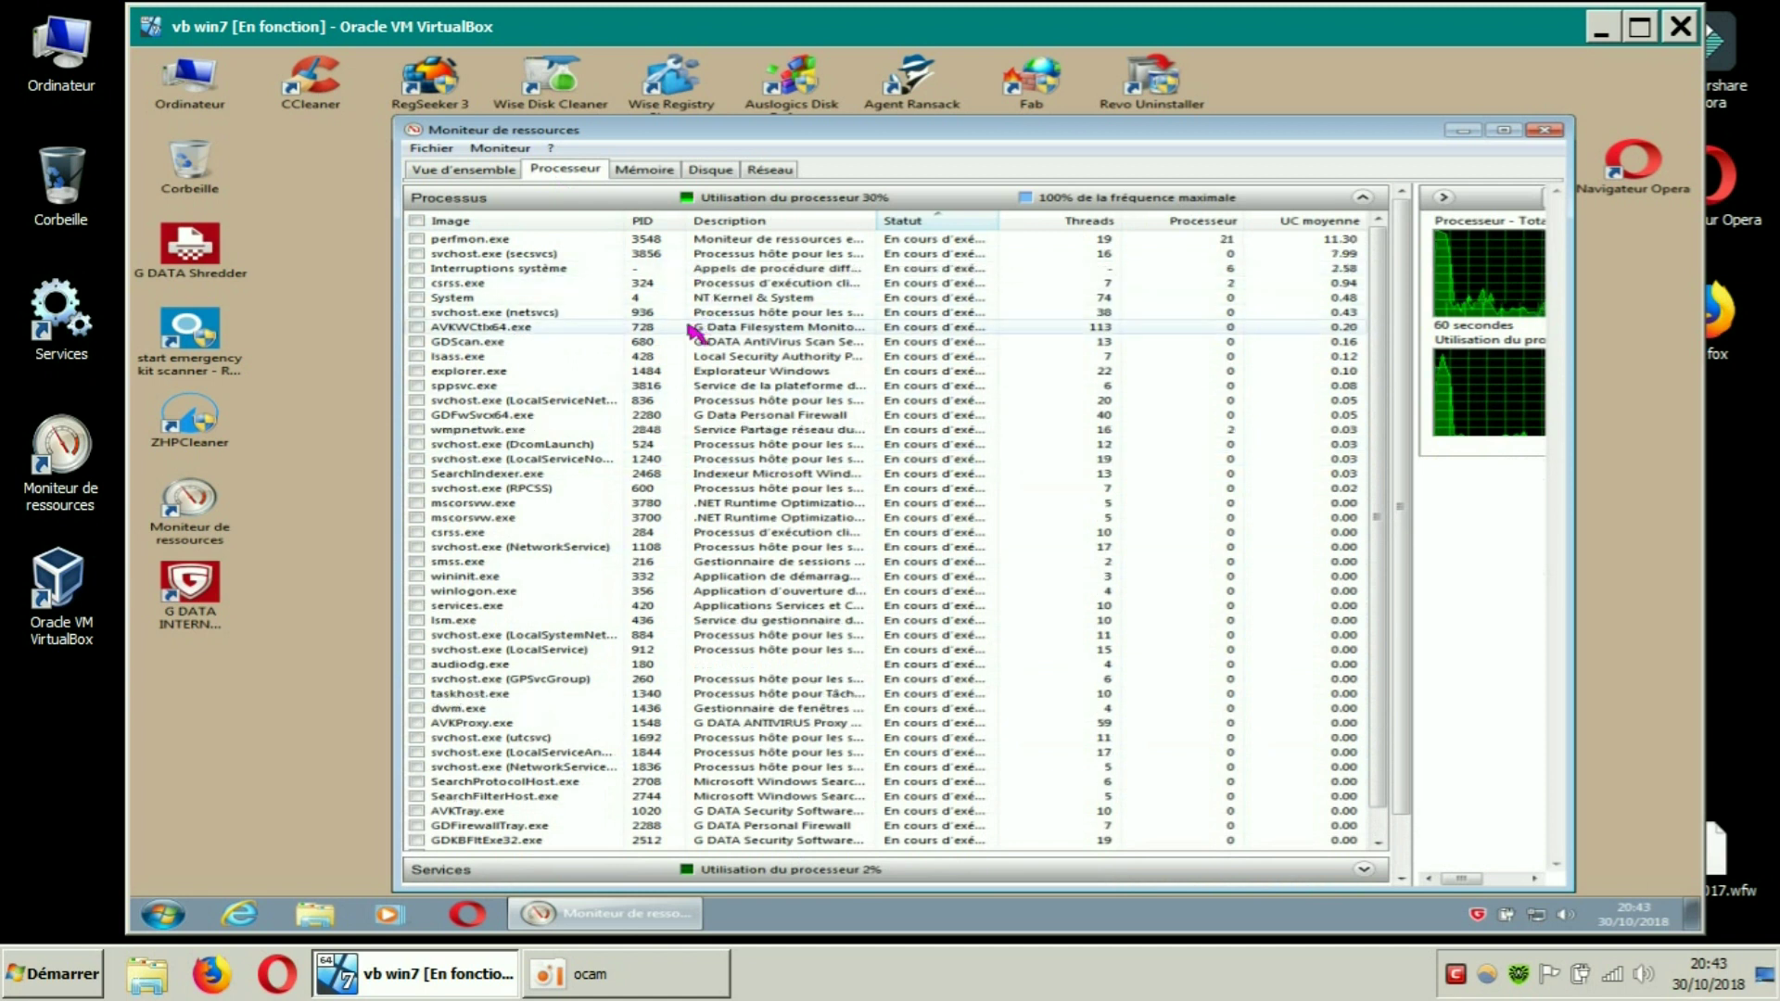
Sort the processor view's process list by image name with a wider Description column, and postpone the G DATA trial purchase reminder
click(554, 223)
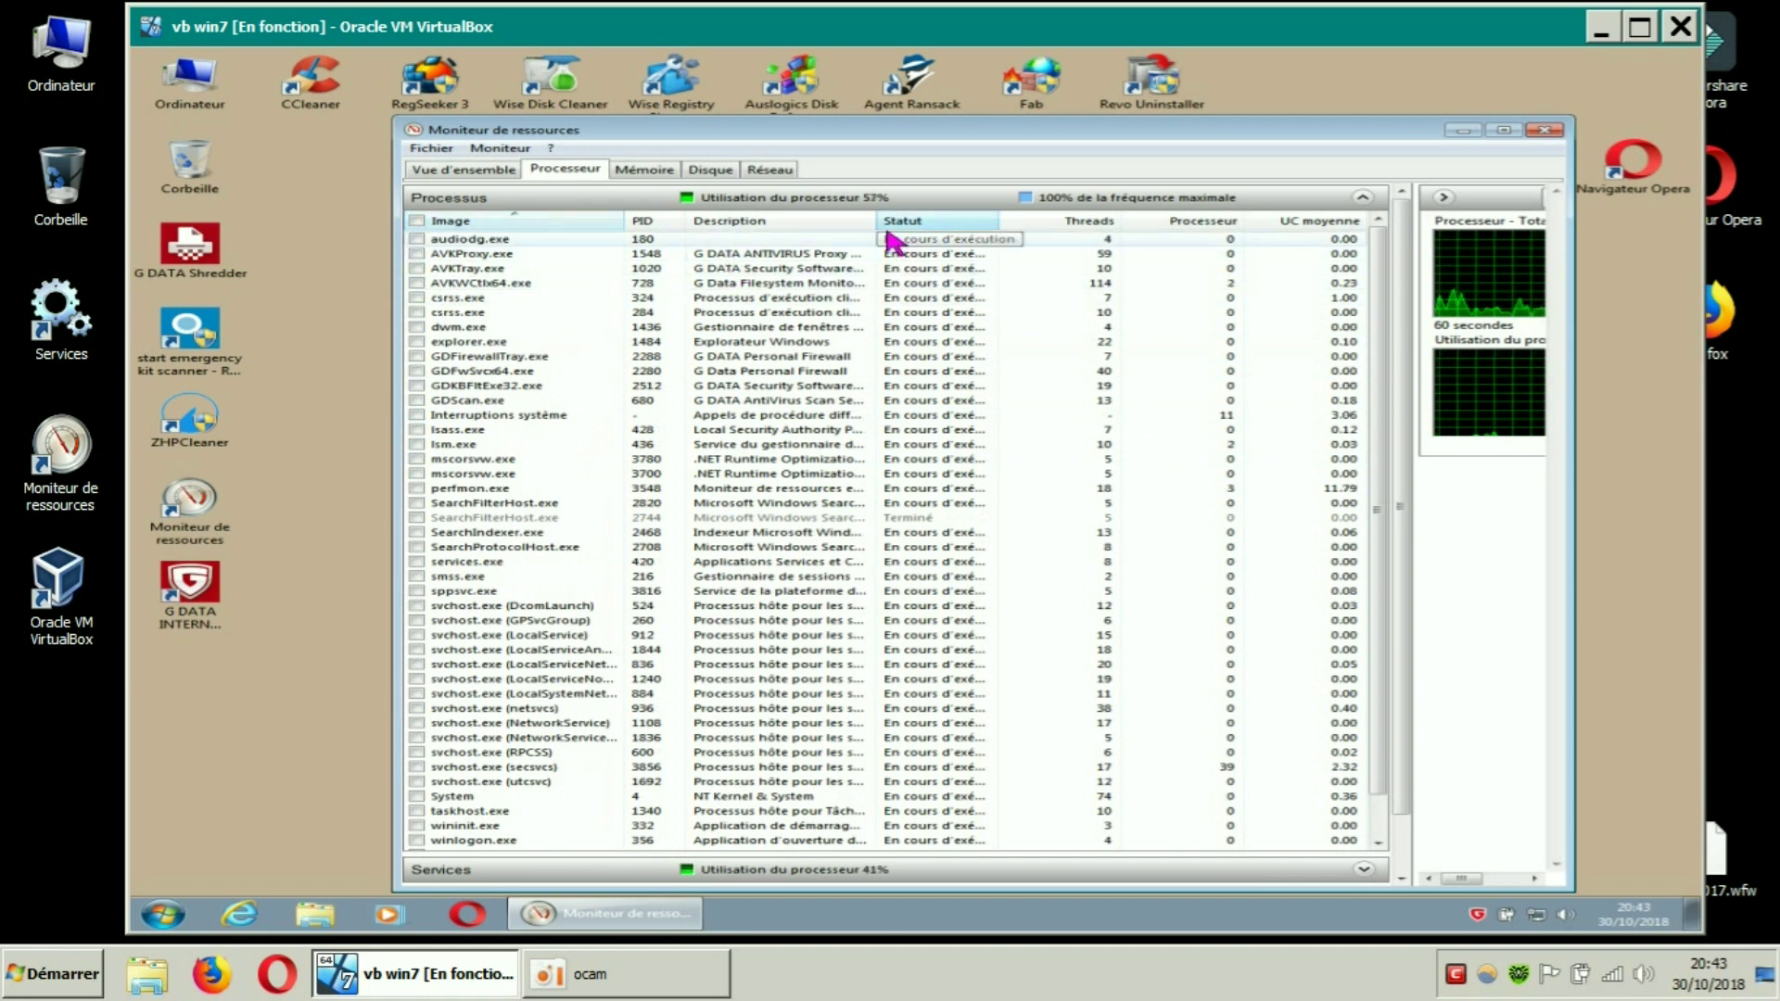
drag(879, 225, 992, 223)
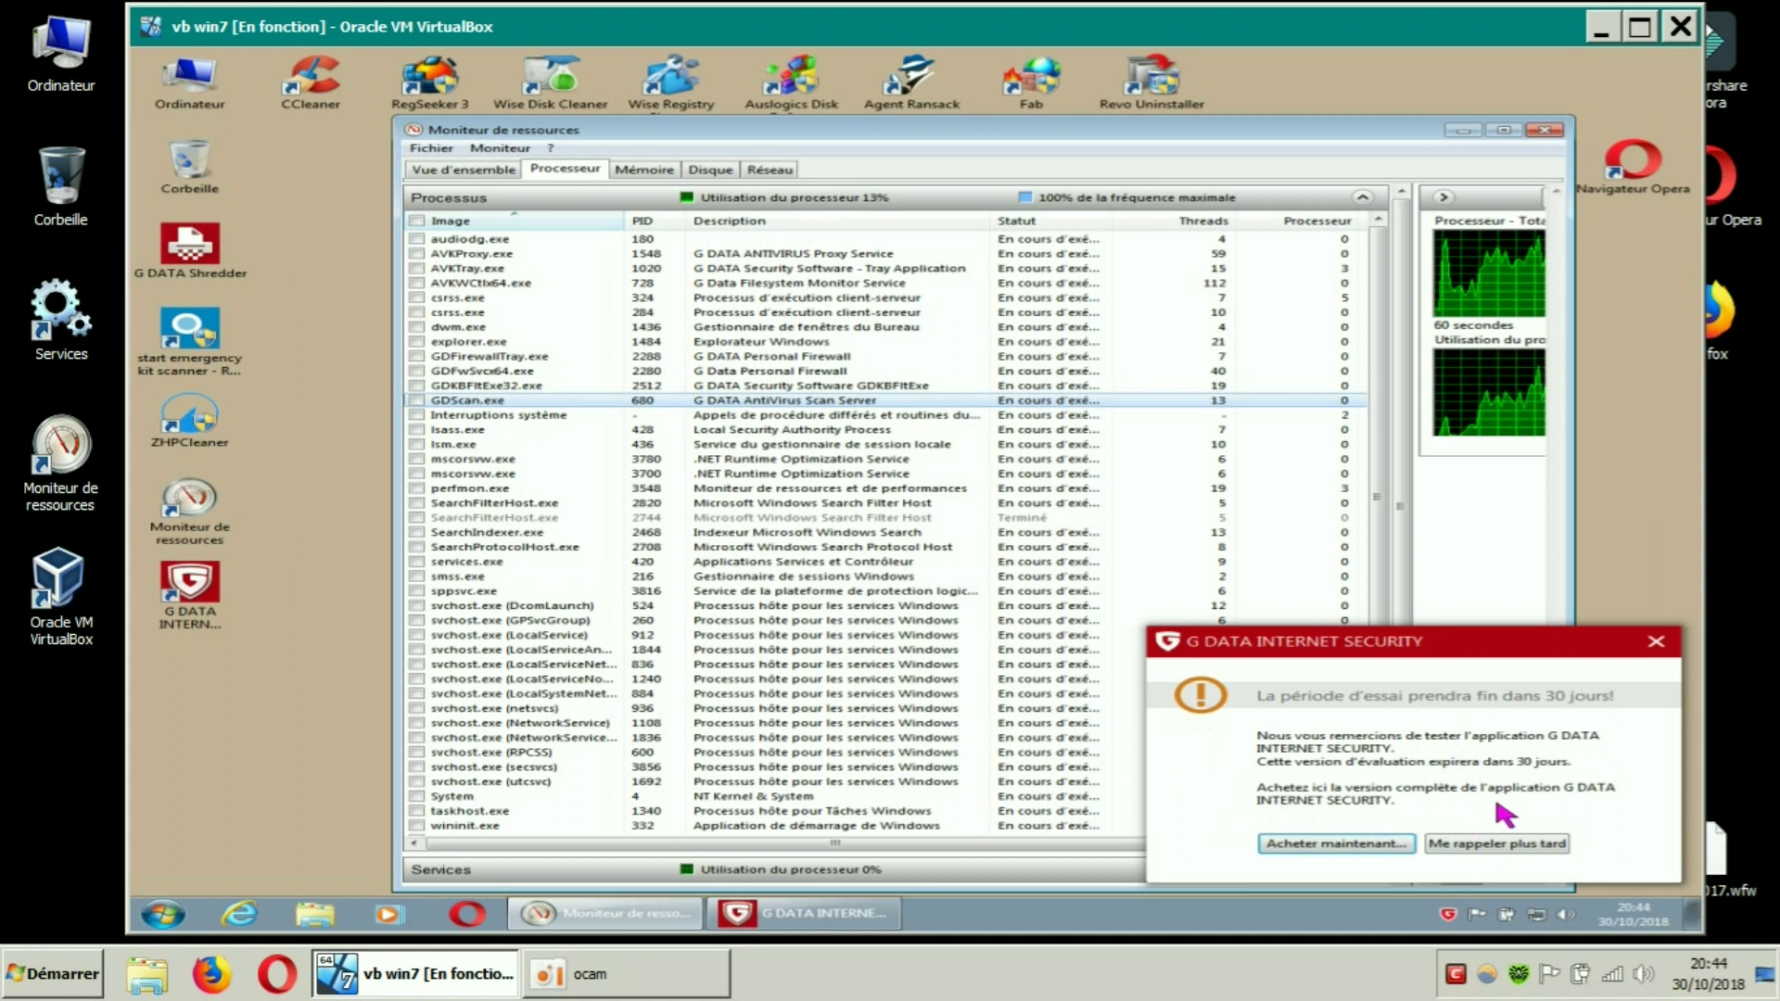
click(1510, 845)
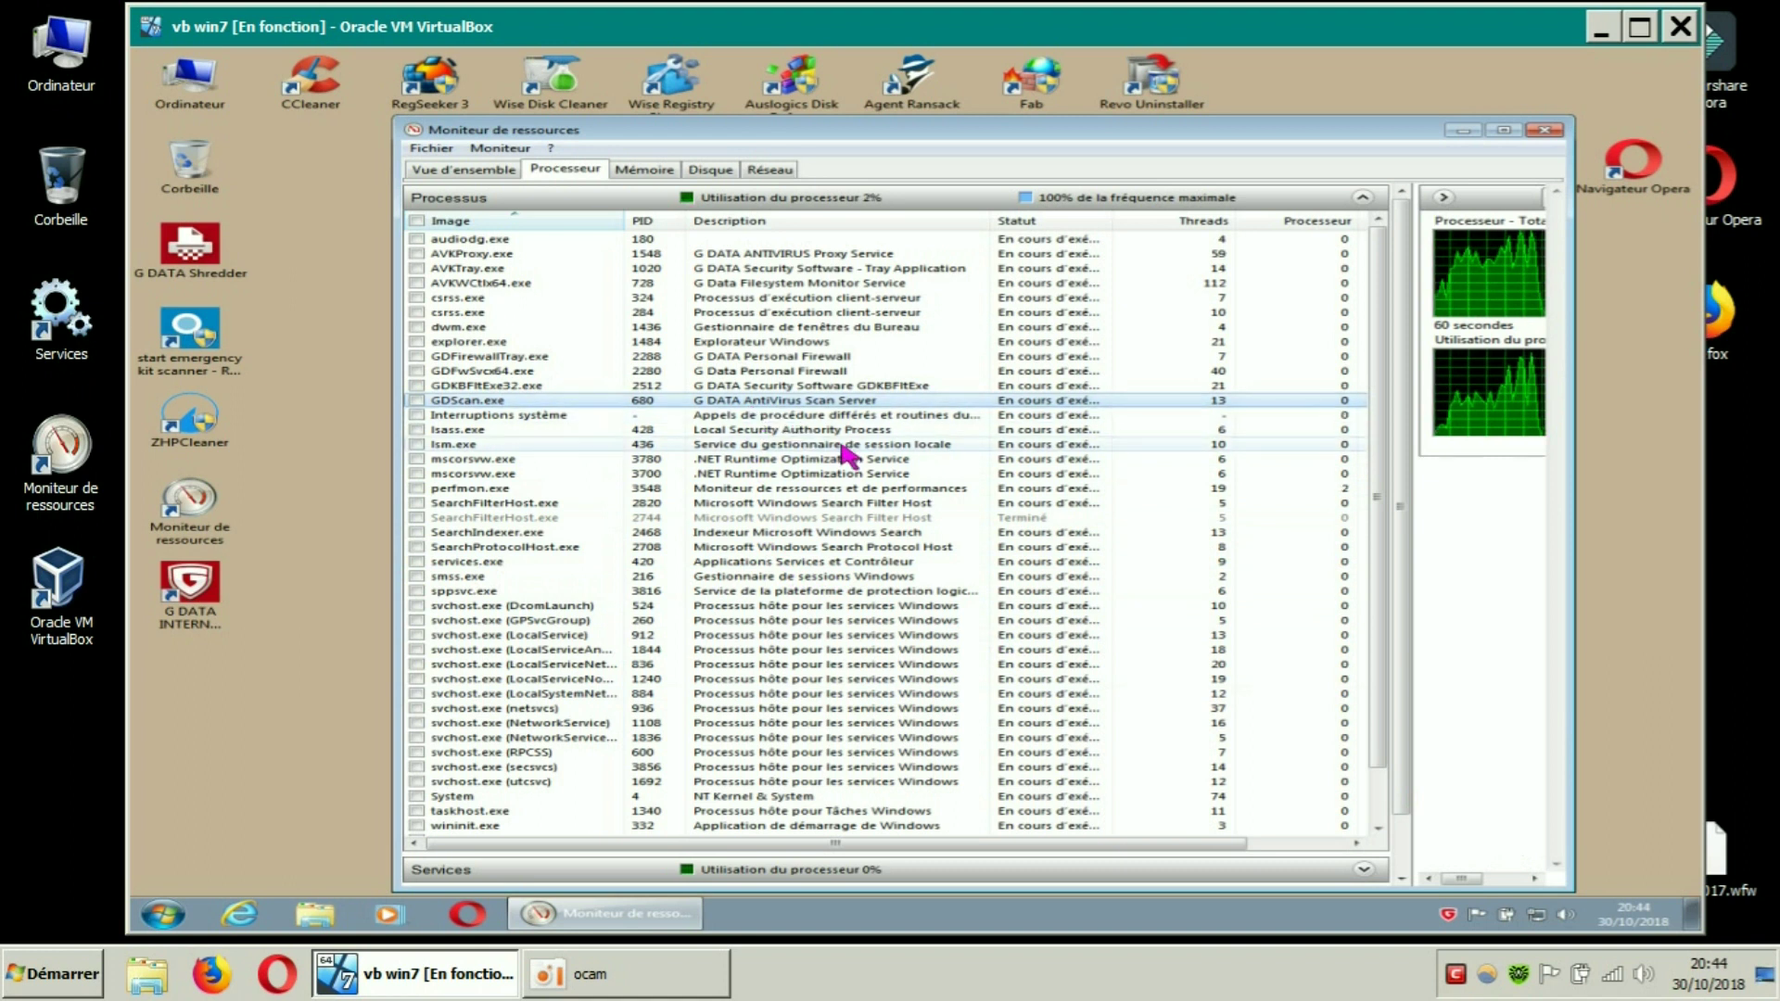
Examine the G DATA processes in Resource Monitor's processor view, including GDScan.exe, and check their memory use
scroll(846, 454, down, 1)
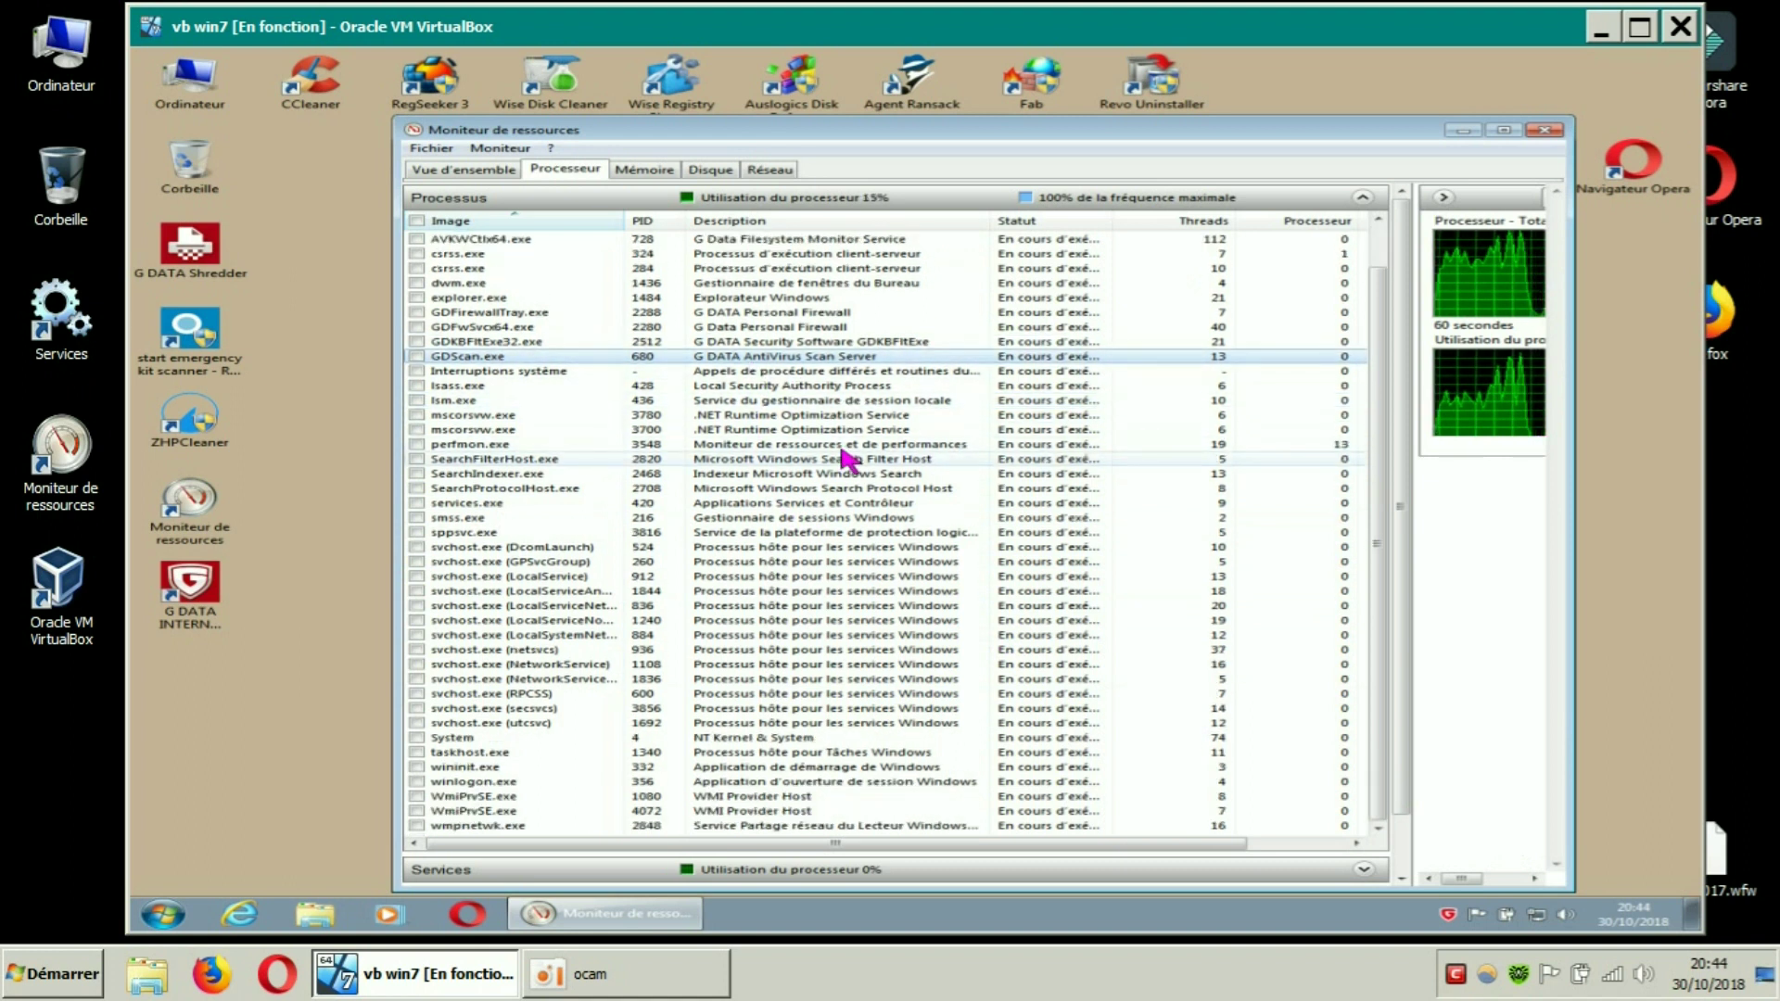
scroll(847, 454, up, 1)
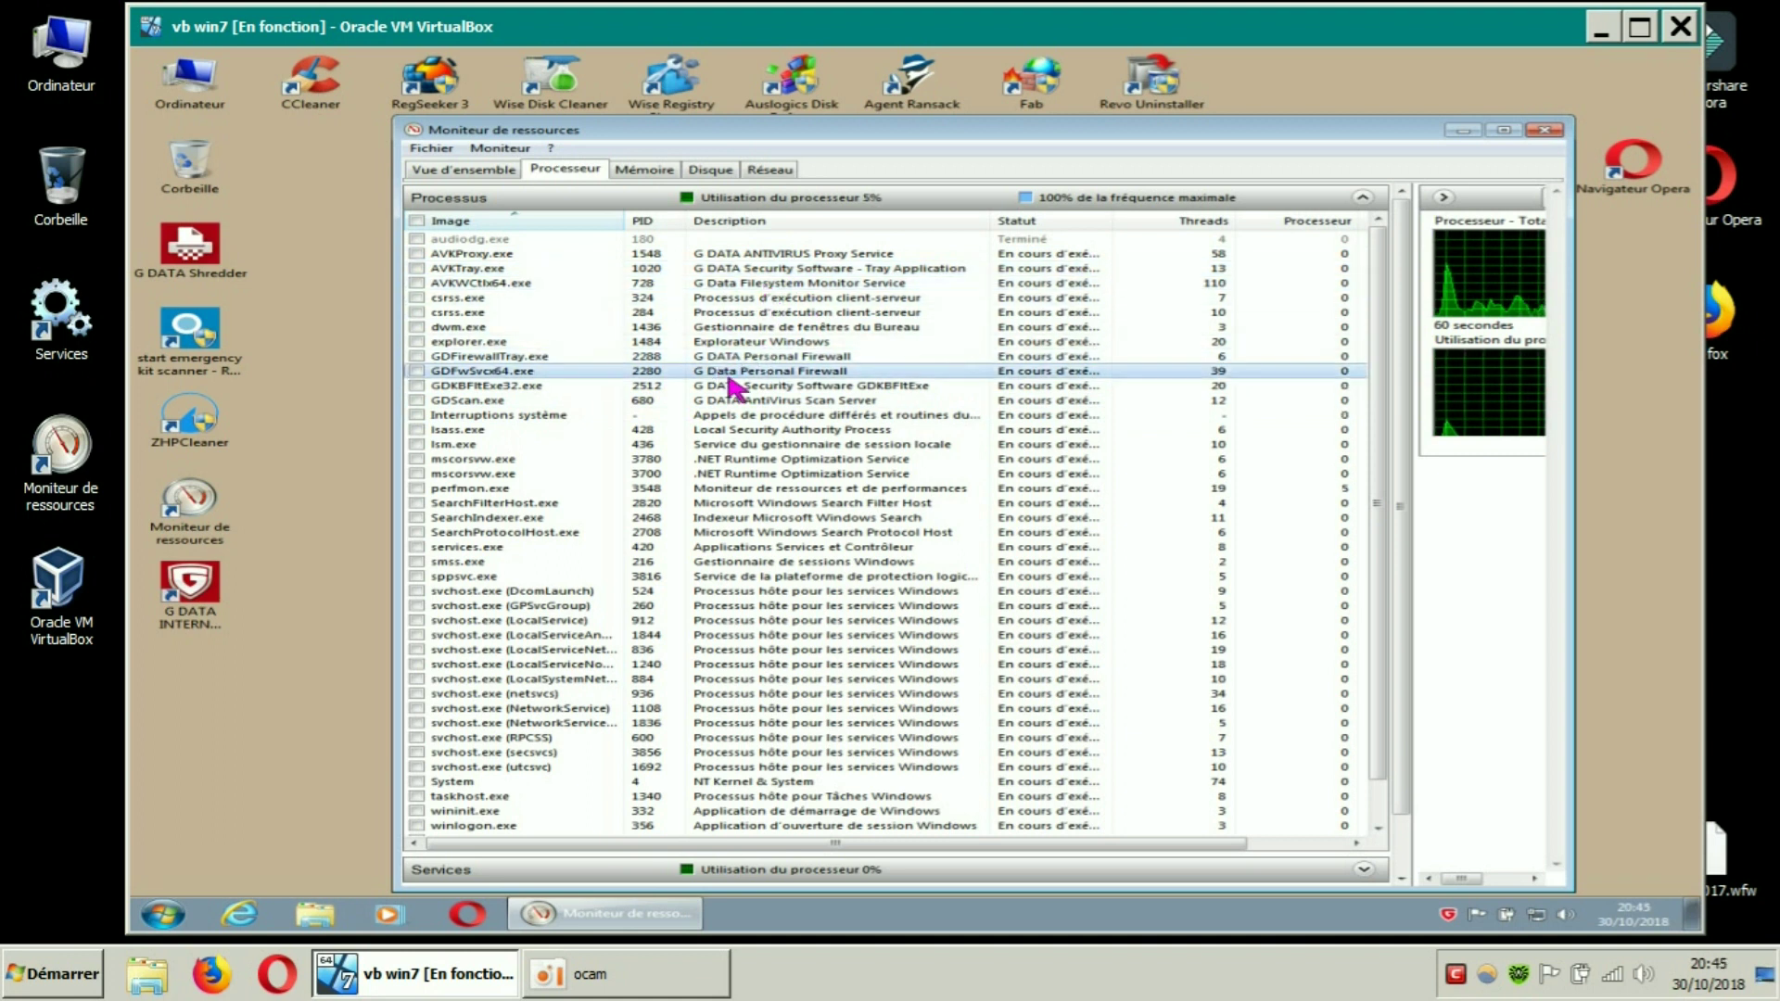
click(747, 402)
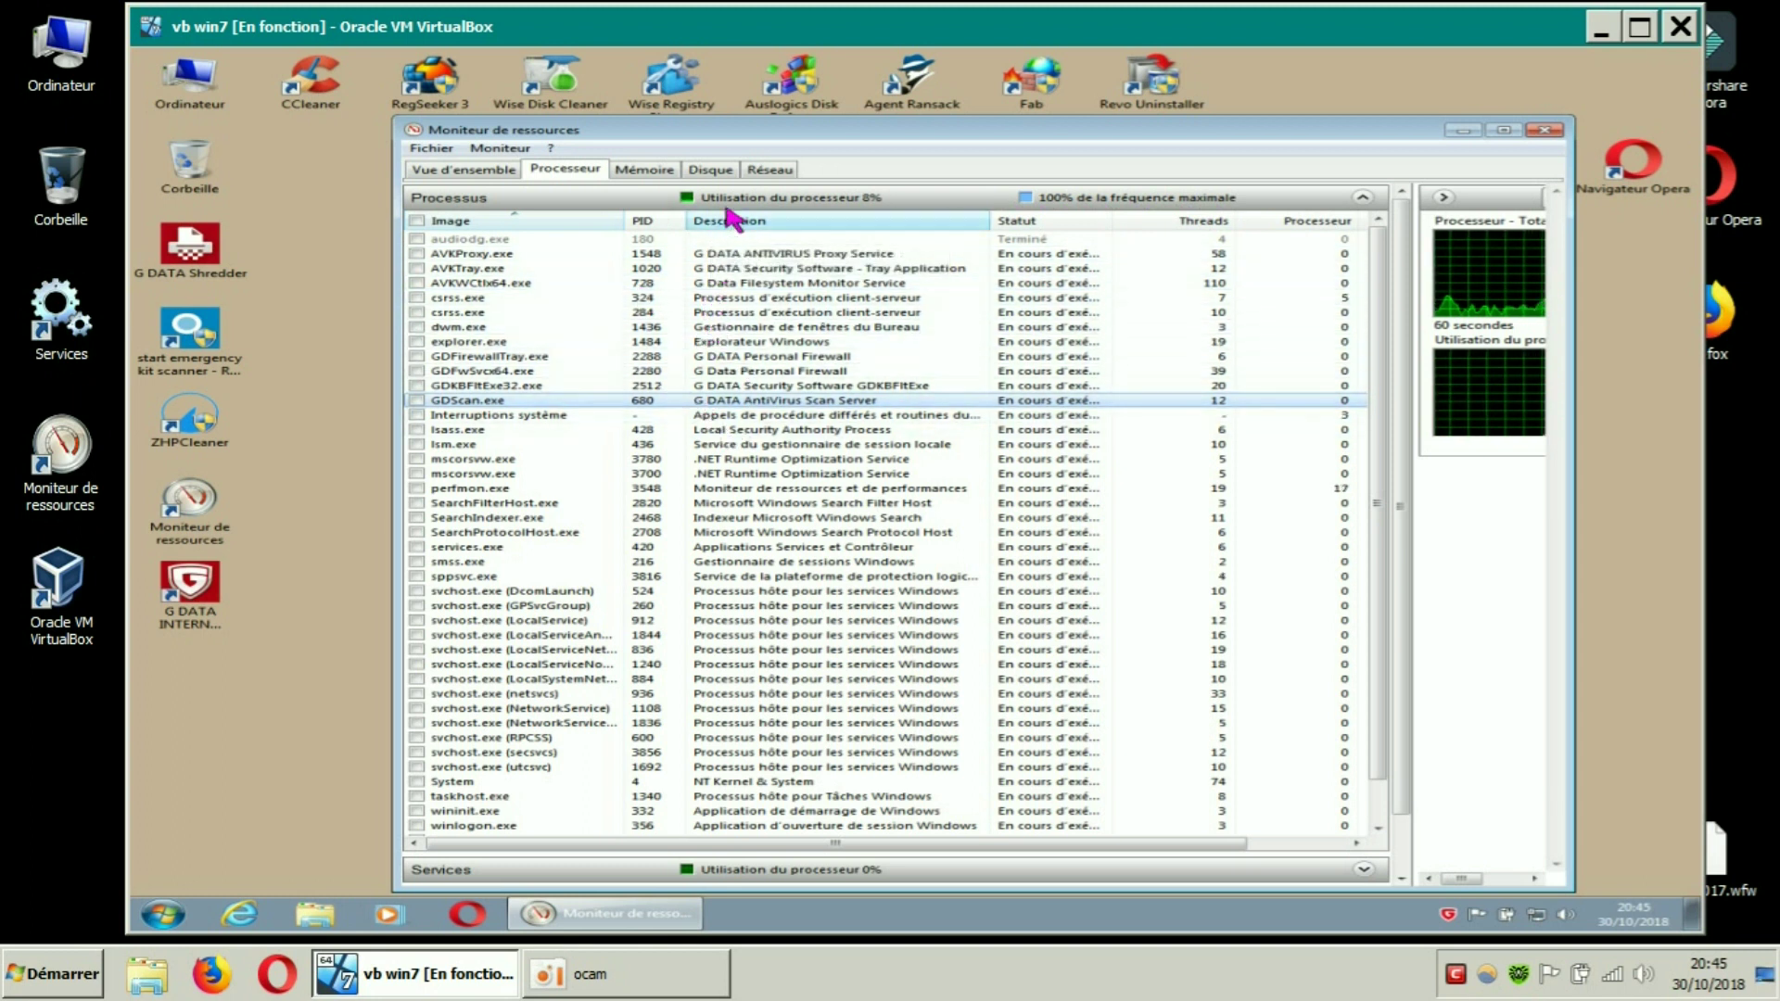
click(653, 172)
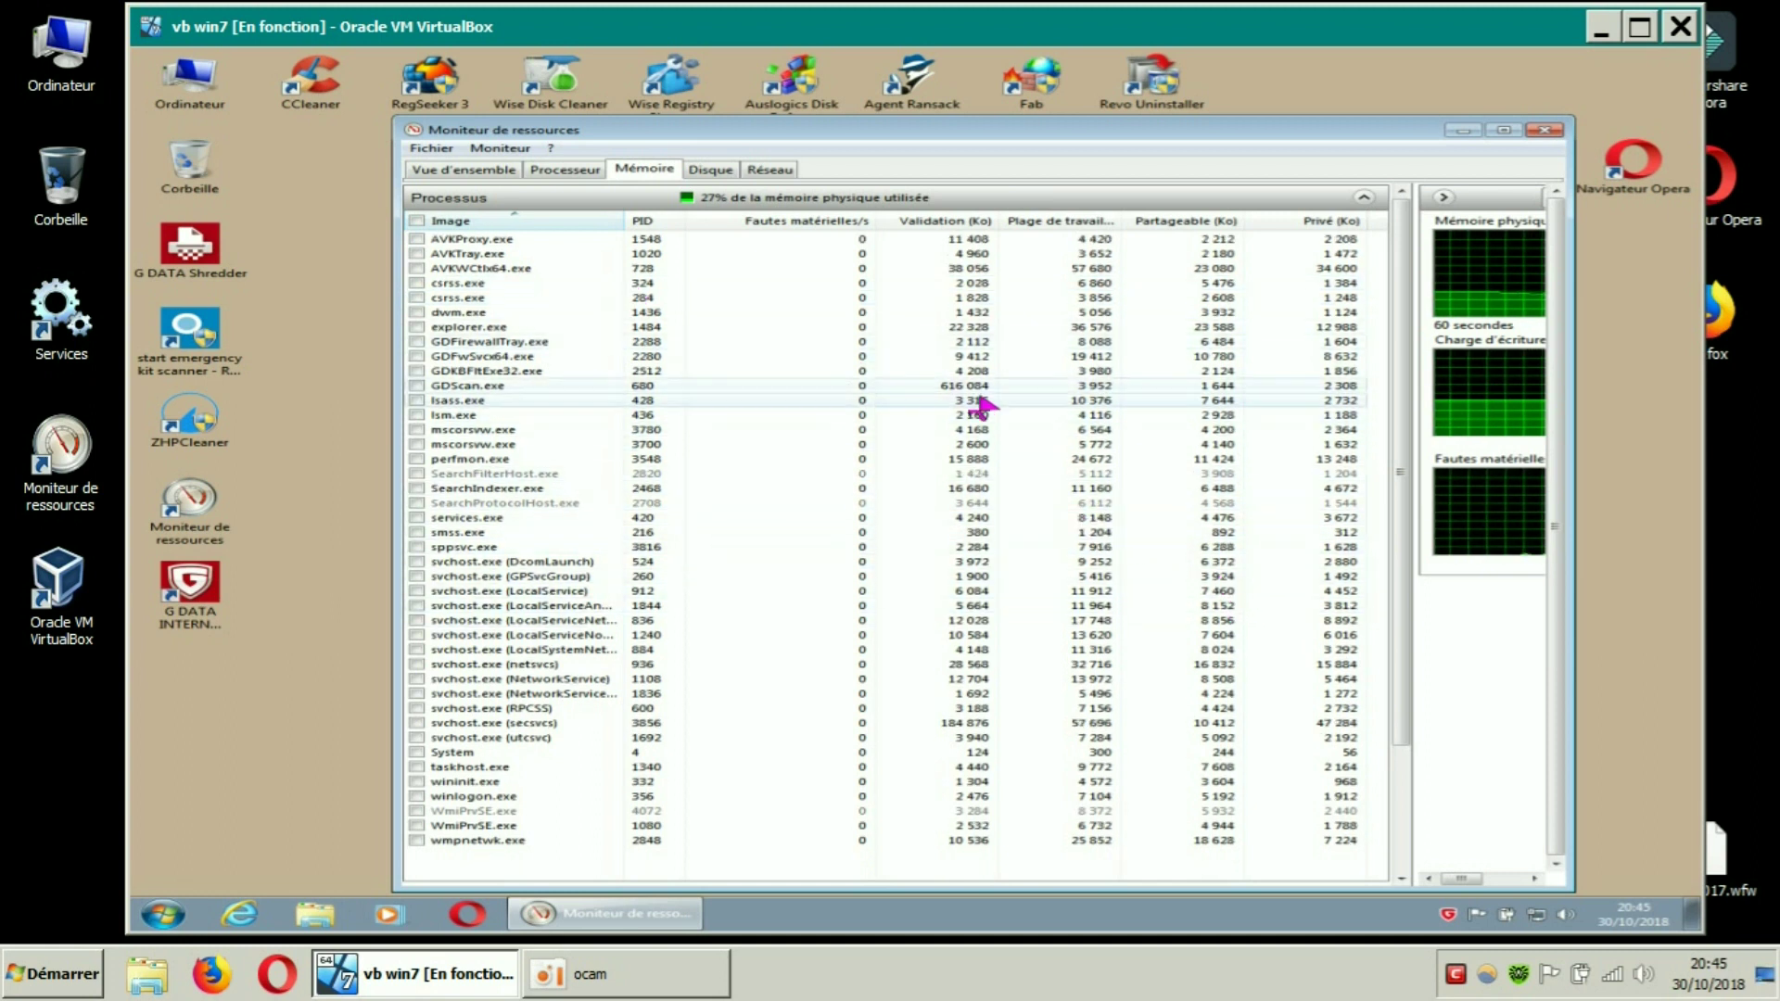
Move the virtual machine window back up over the host desktop and close Resource Monitor
key(super+d)
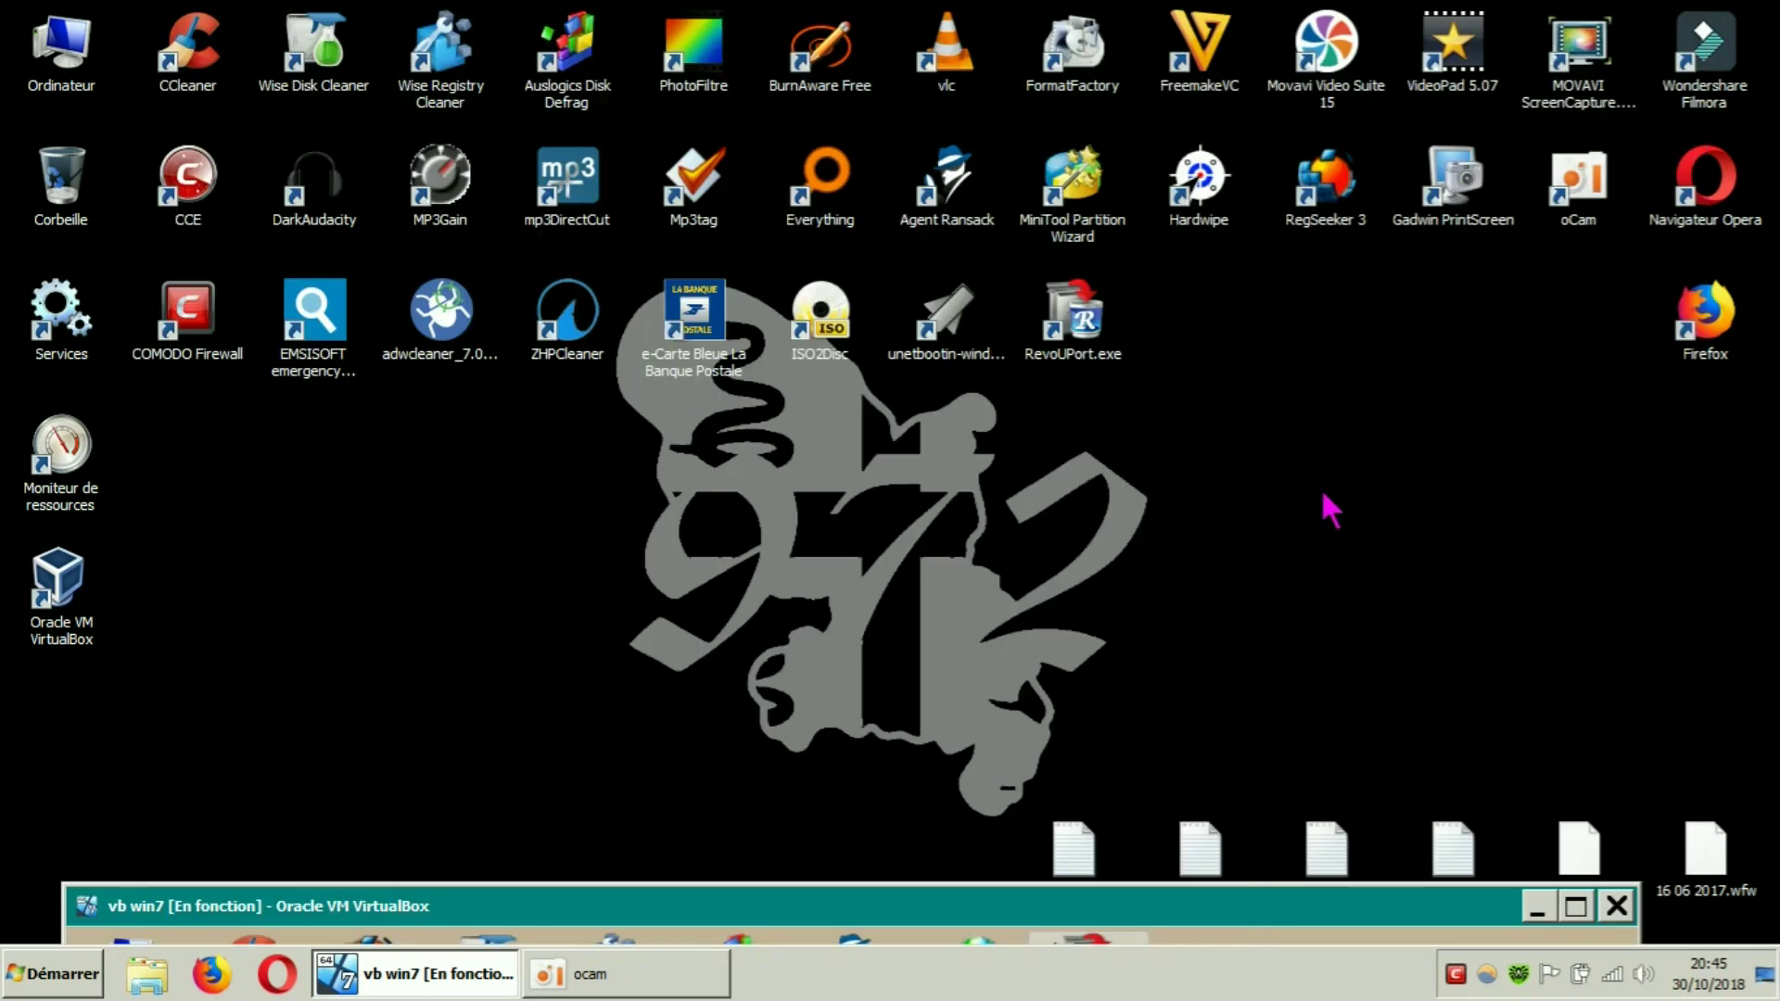
drag(1300, 890, 1317, 26)
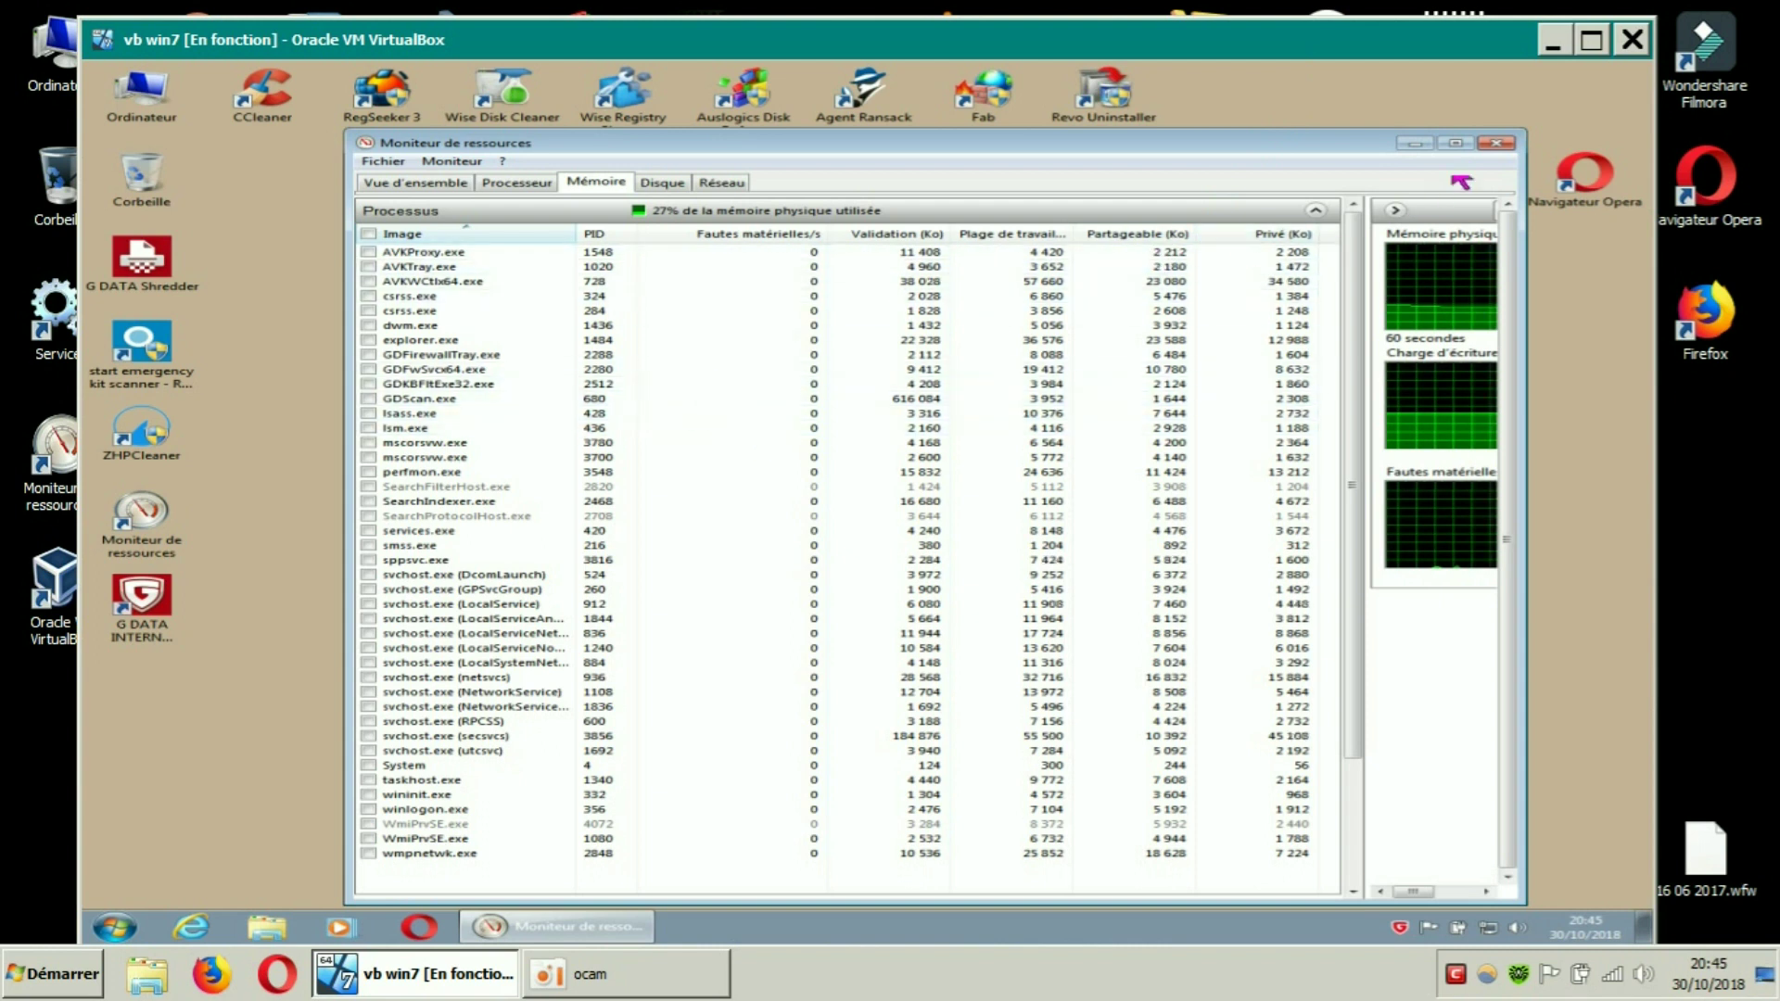
click(1495, 143)
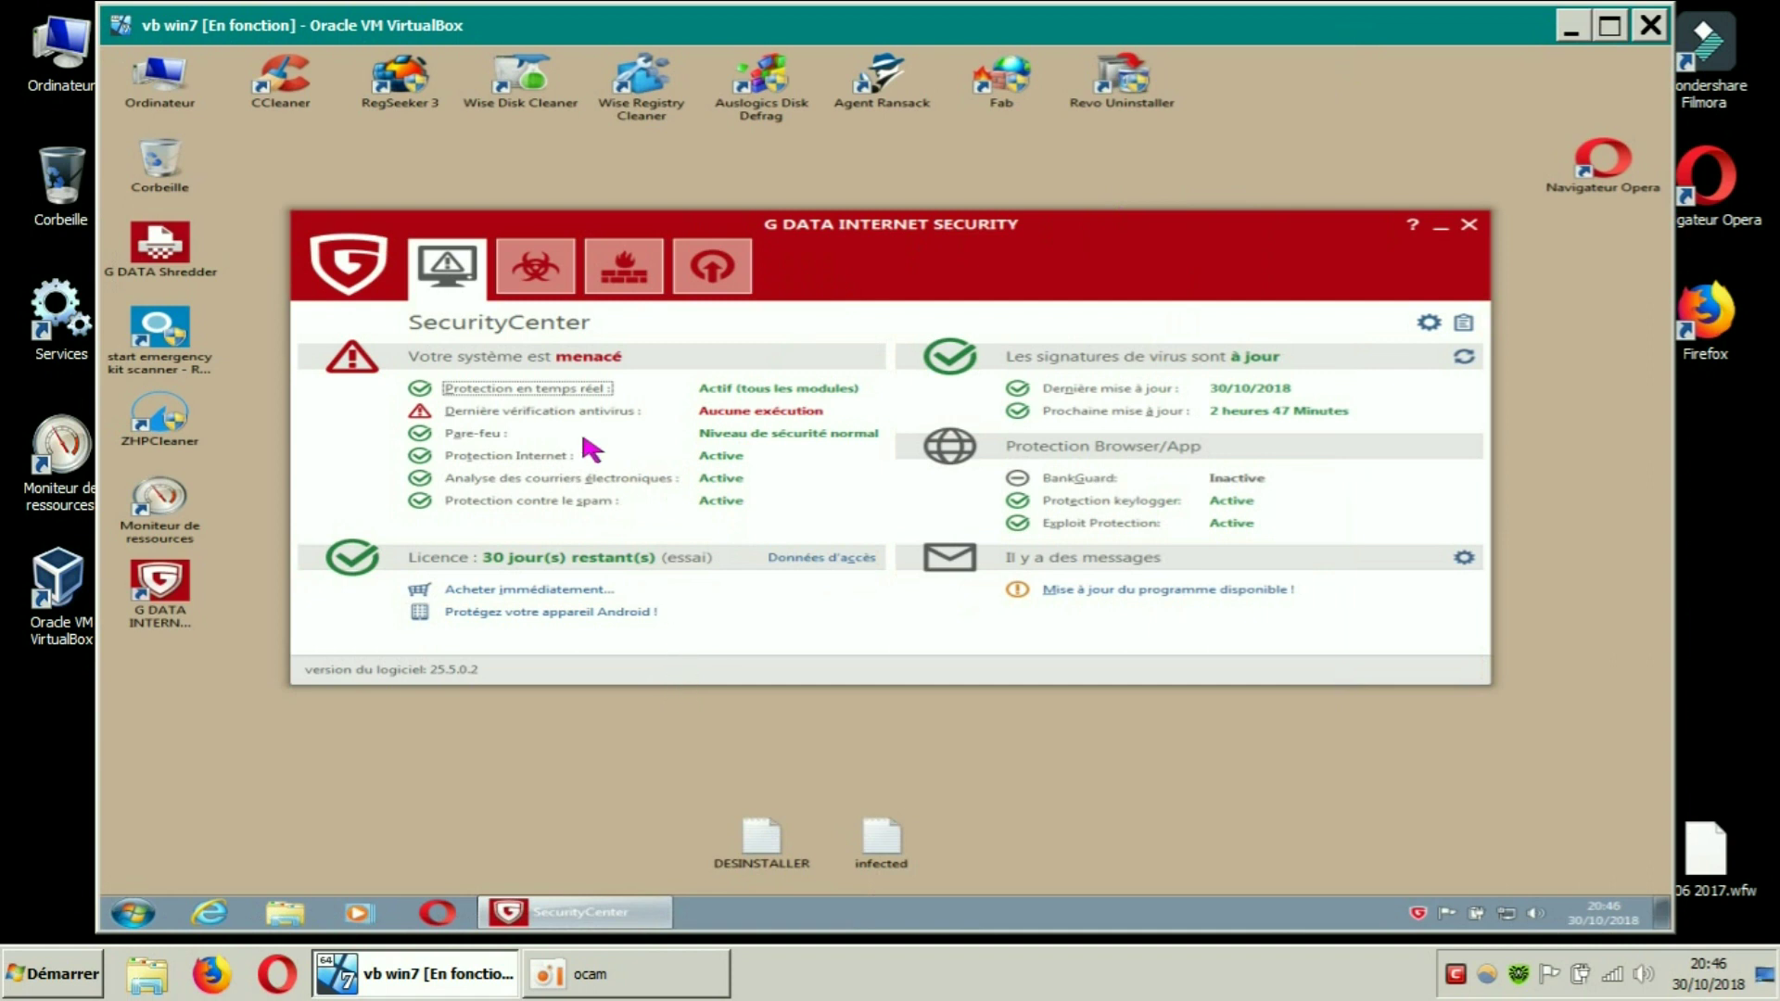
Review G DATA's antivirus protection, firewall, Autostart Manager and SecurityCenter sections, finishing on the antivirus protection section
click(535, 278)
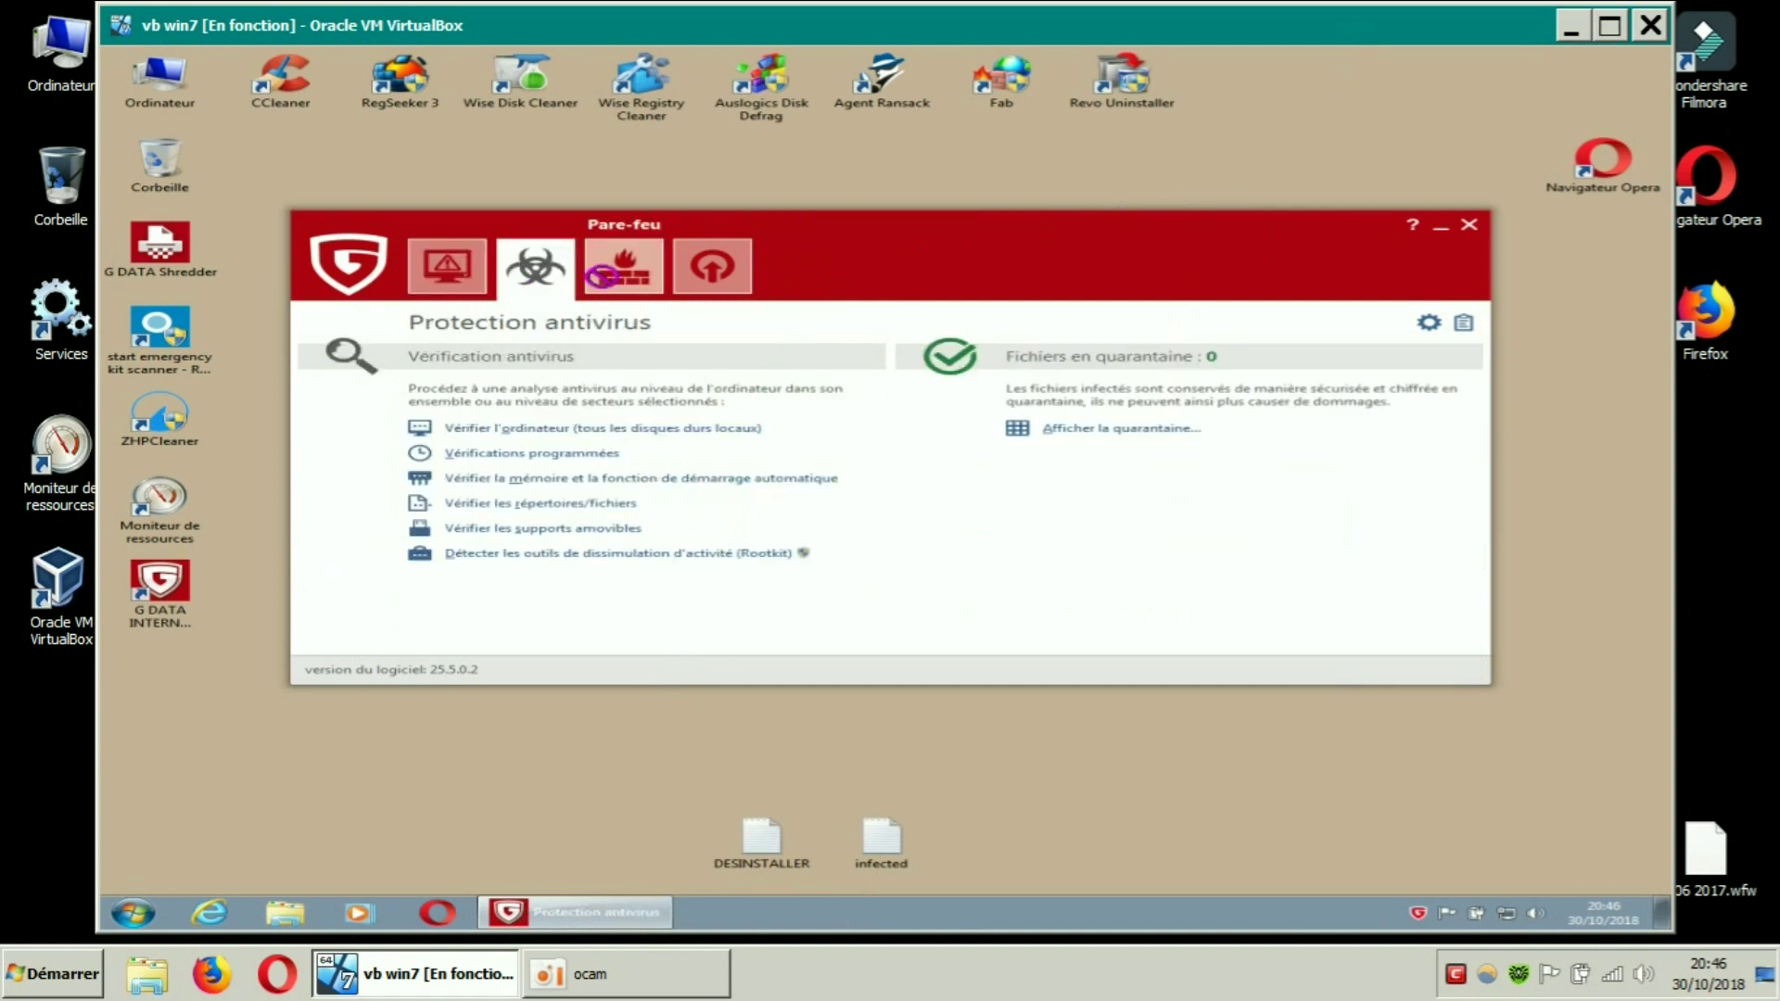
click(607, 288)
click(714, 271)
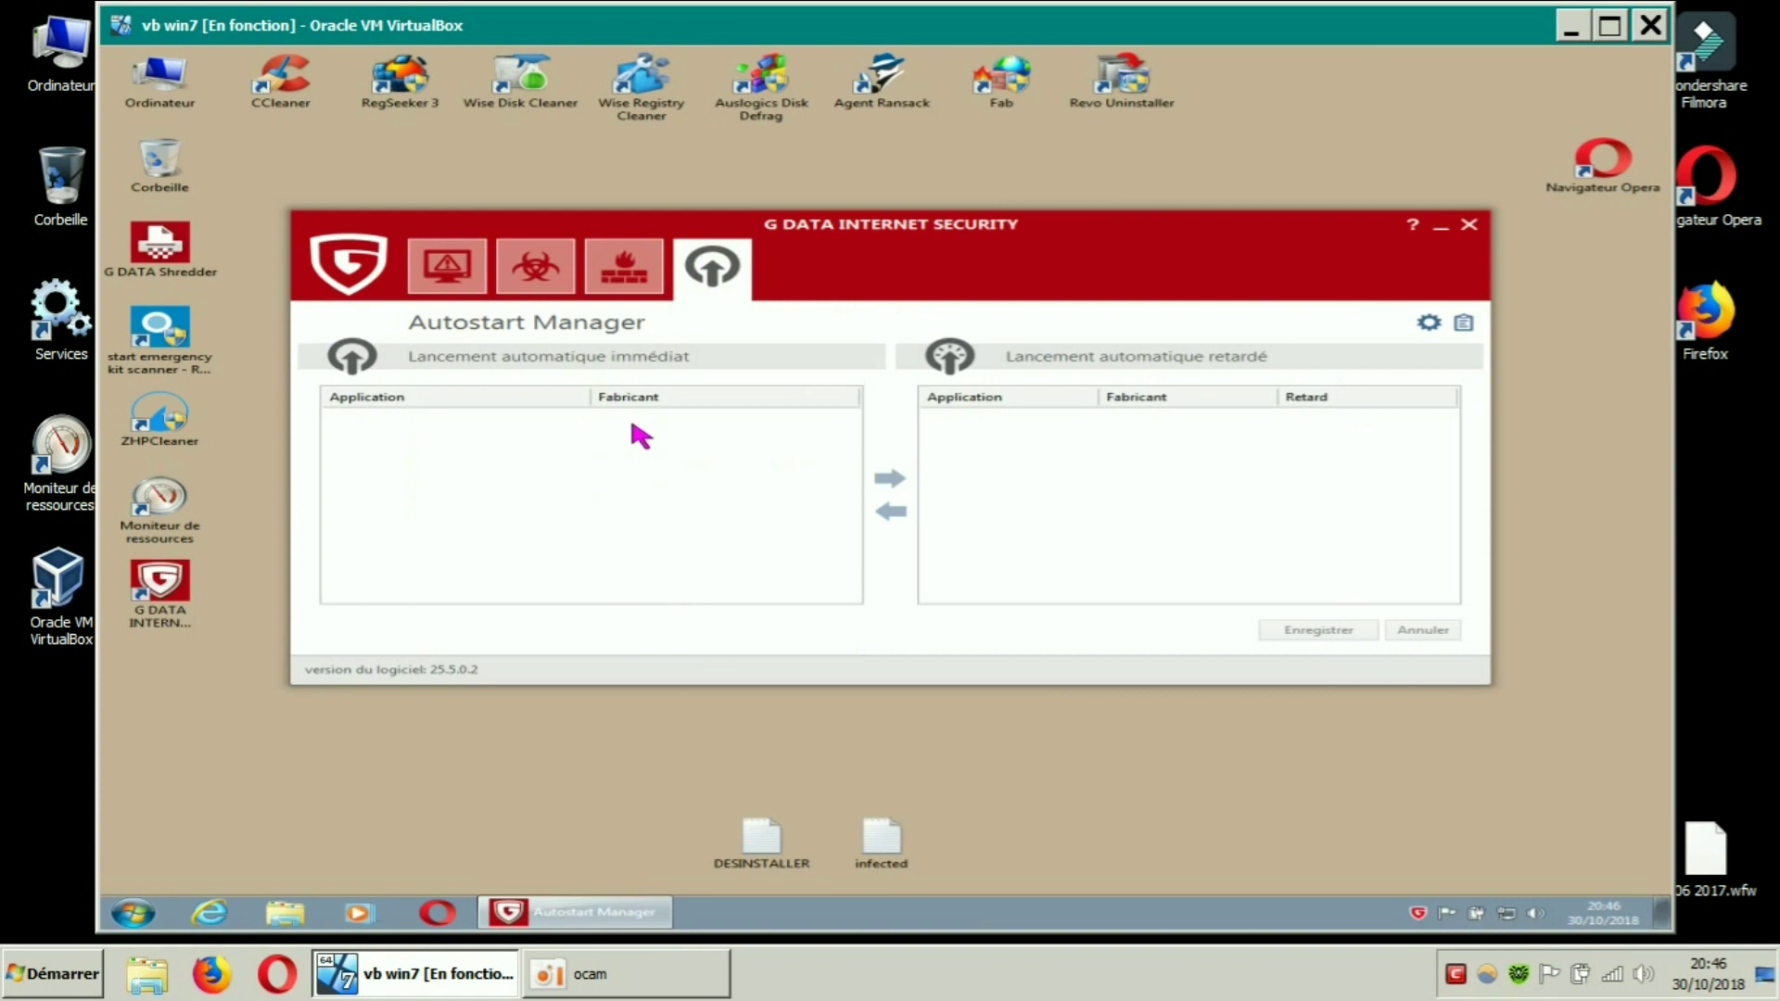
click(646, 292)
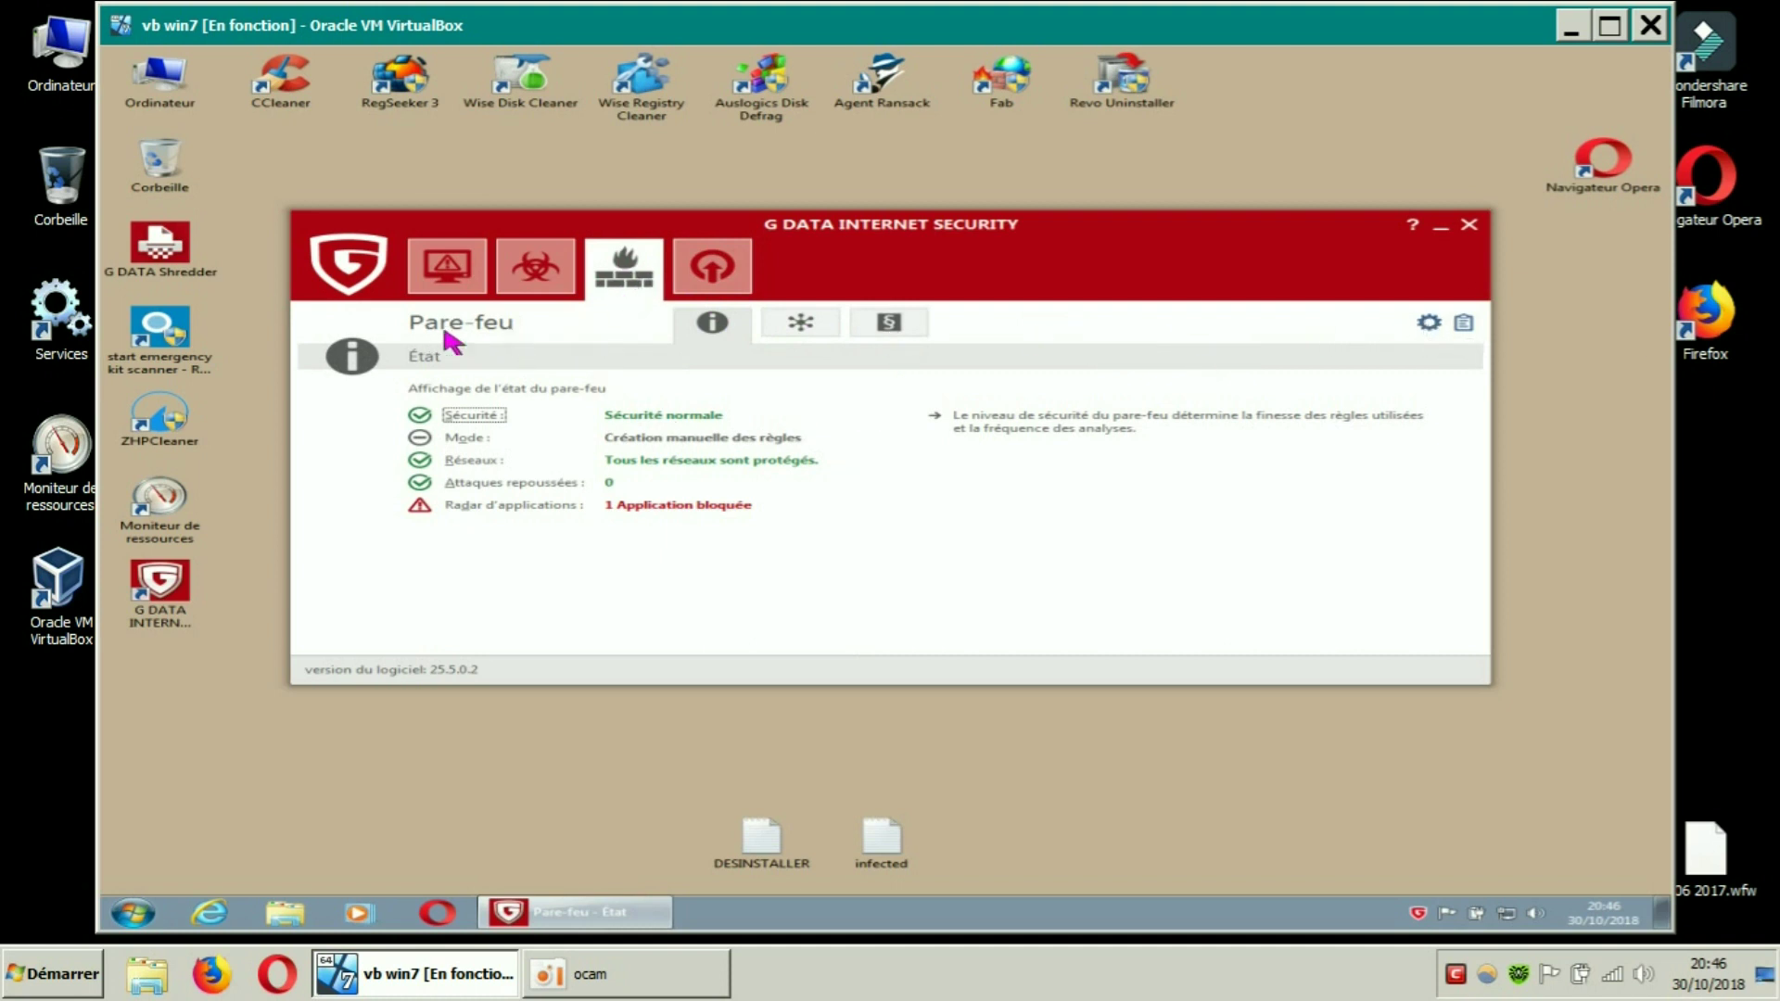
click(452, 295)
click(541, 284)
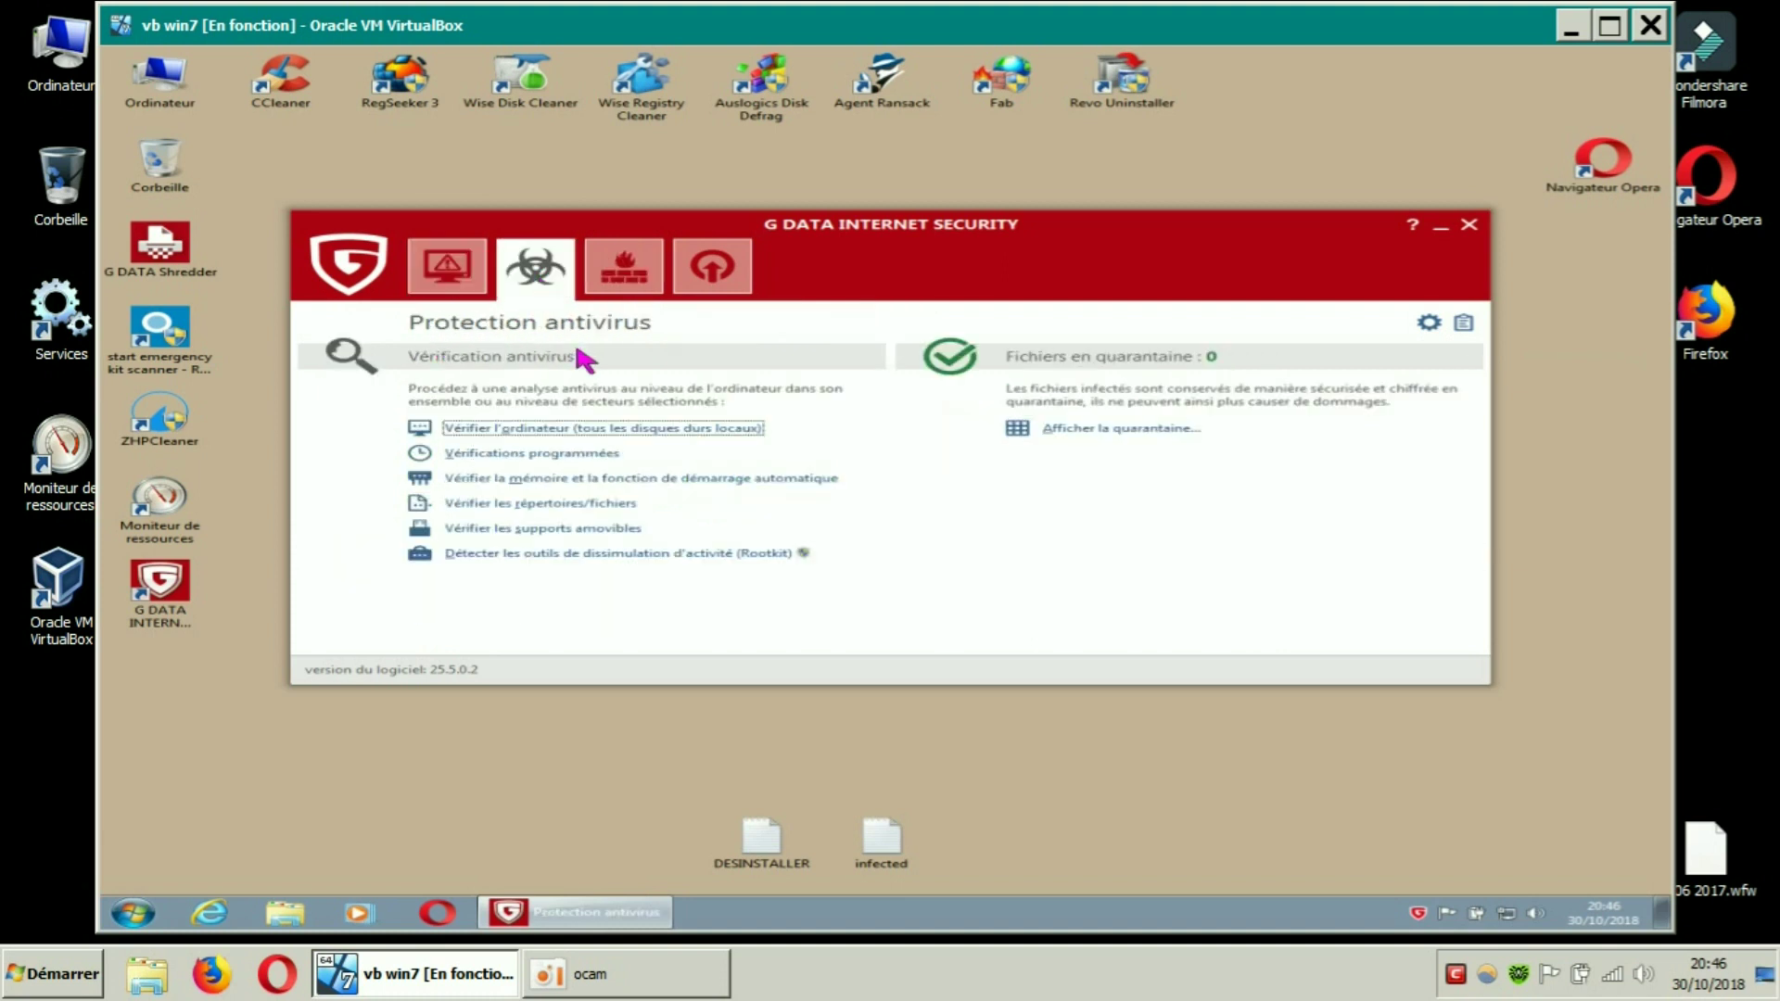
View the antivirus quarantine, and close both it and the G DATA Internet Security window
click(1072, 429)
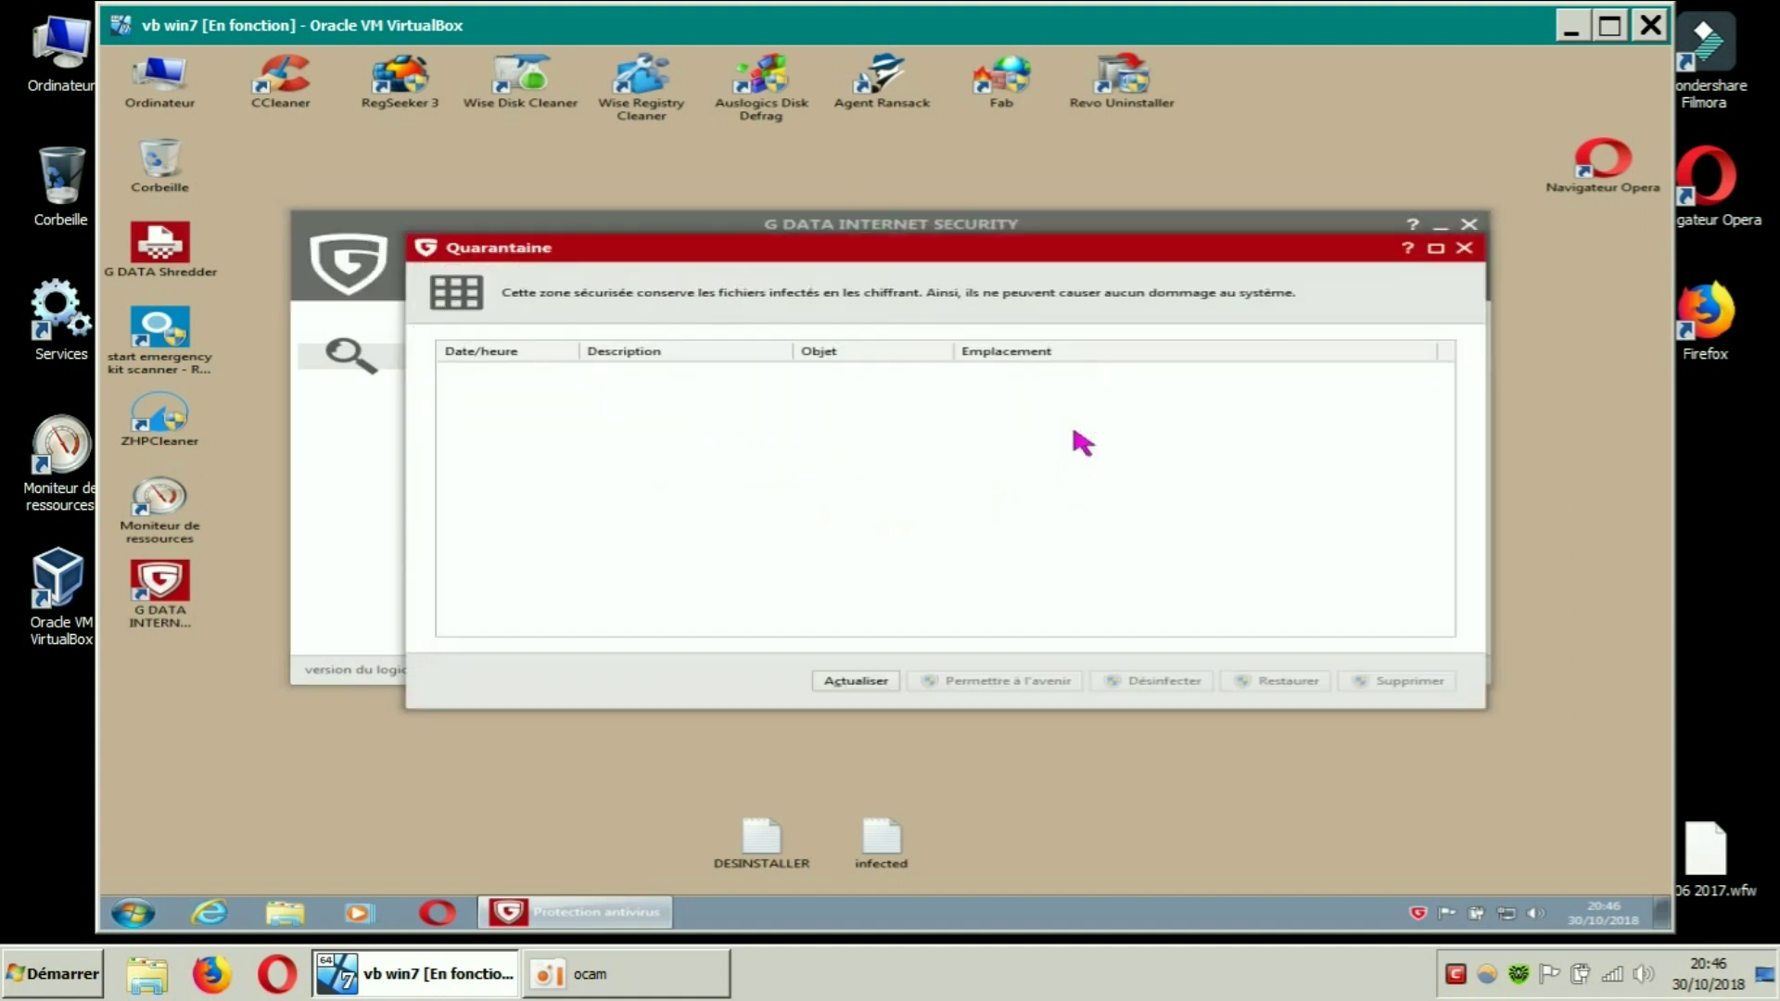
click(1464, 248)
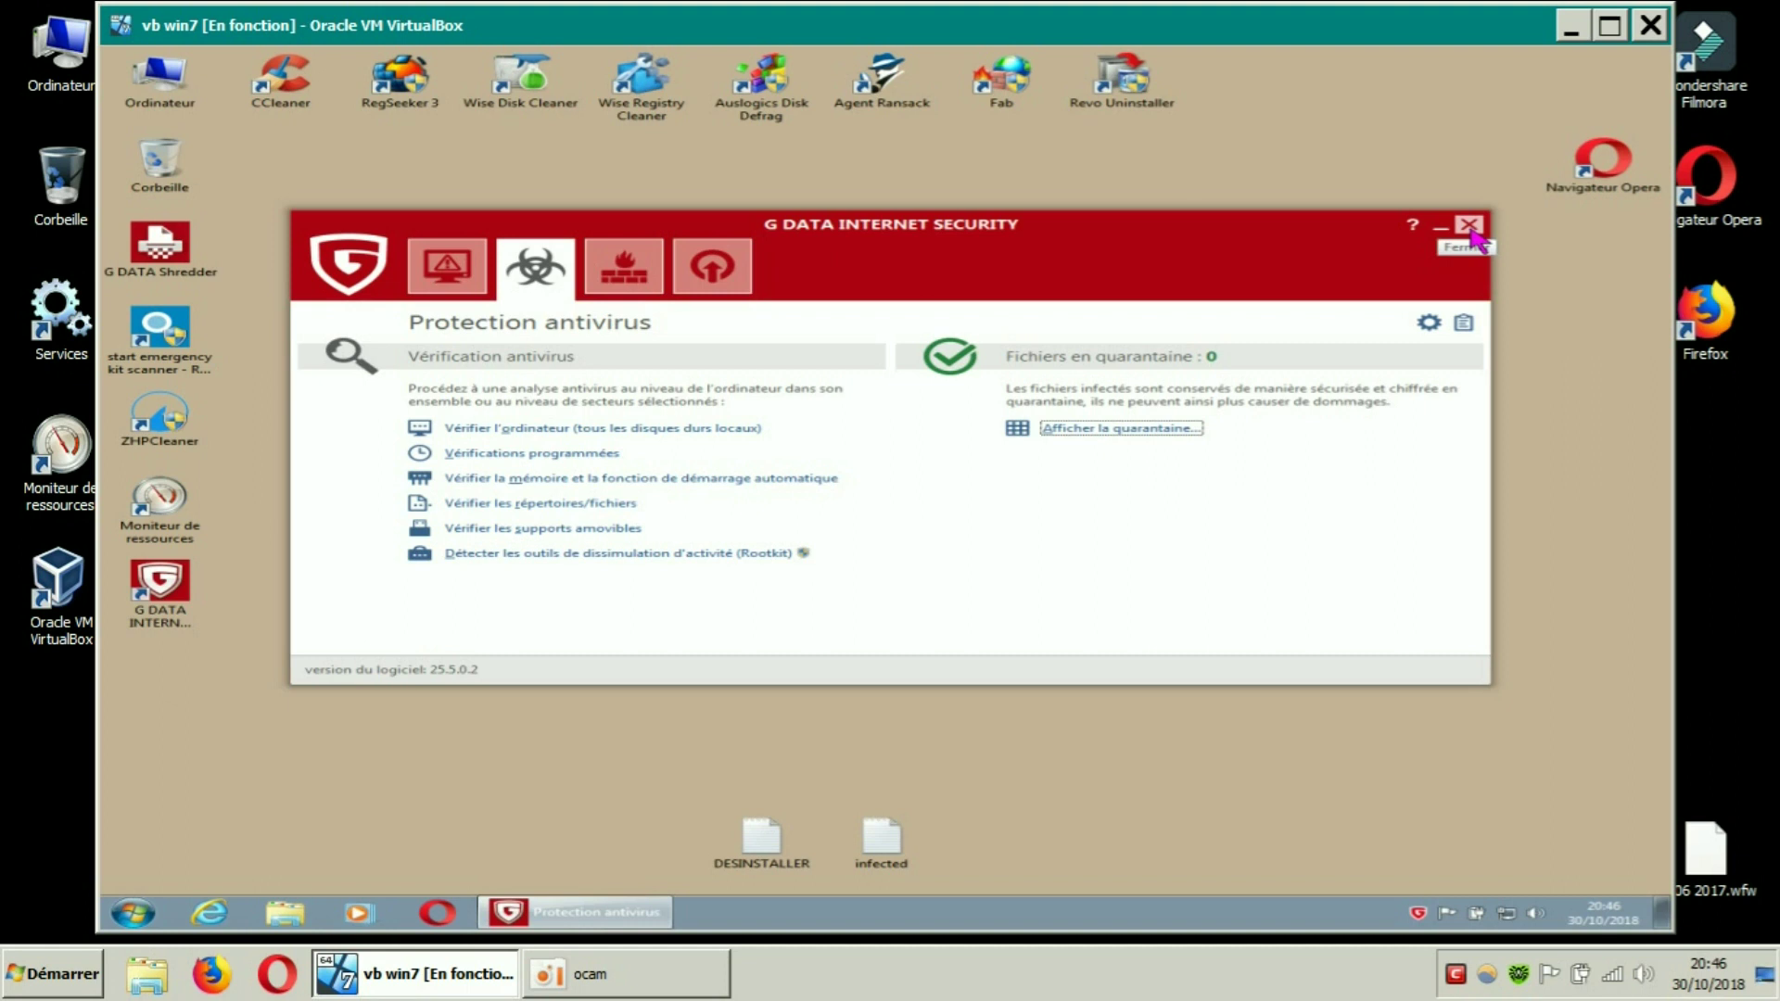
click(1469, 226)
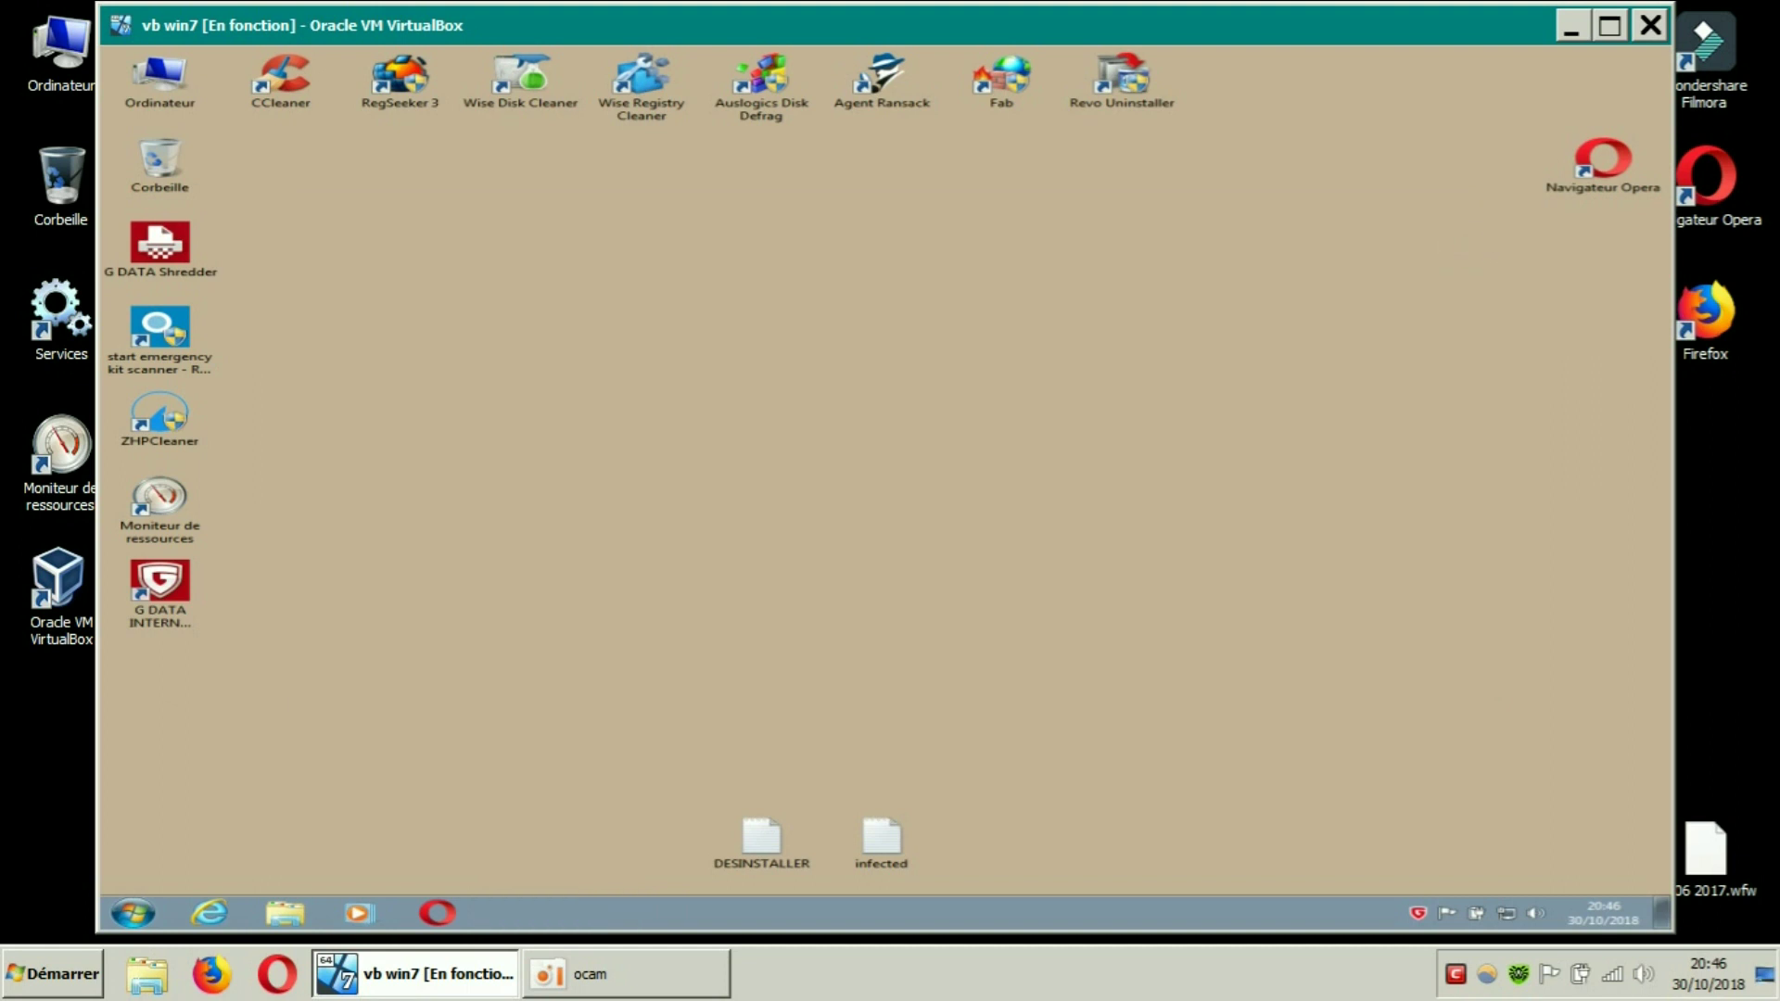